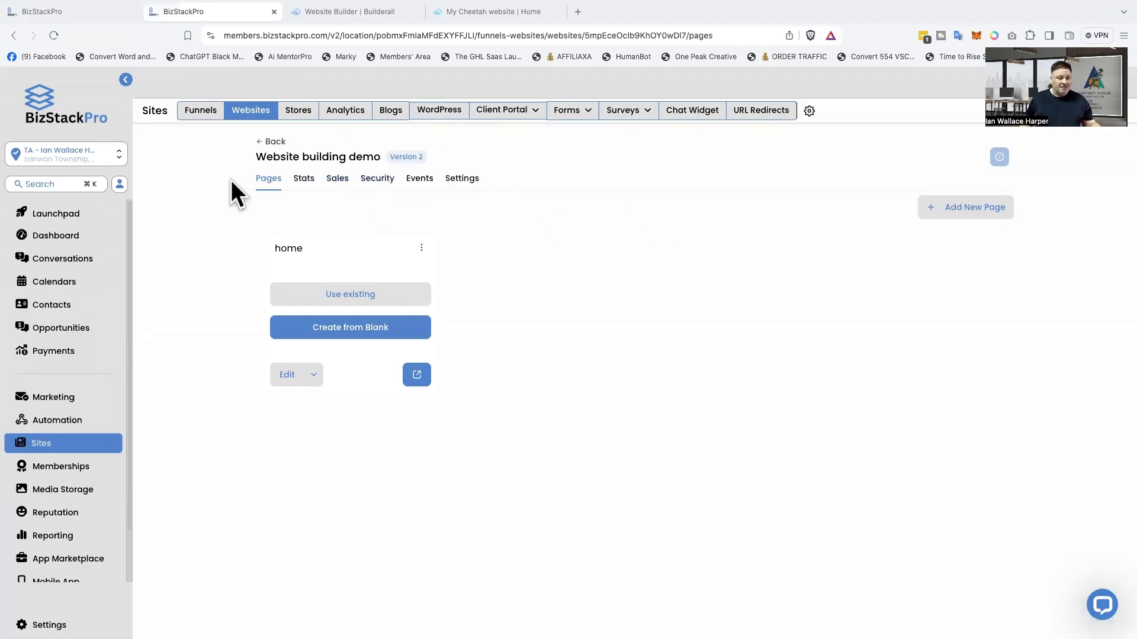
- Return to the Websites list and start a new website from templates to open the Template Library
click(273, 145)
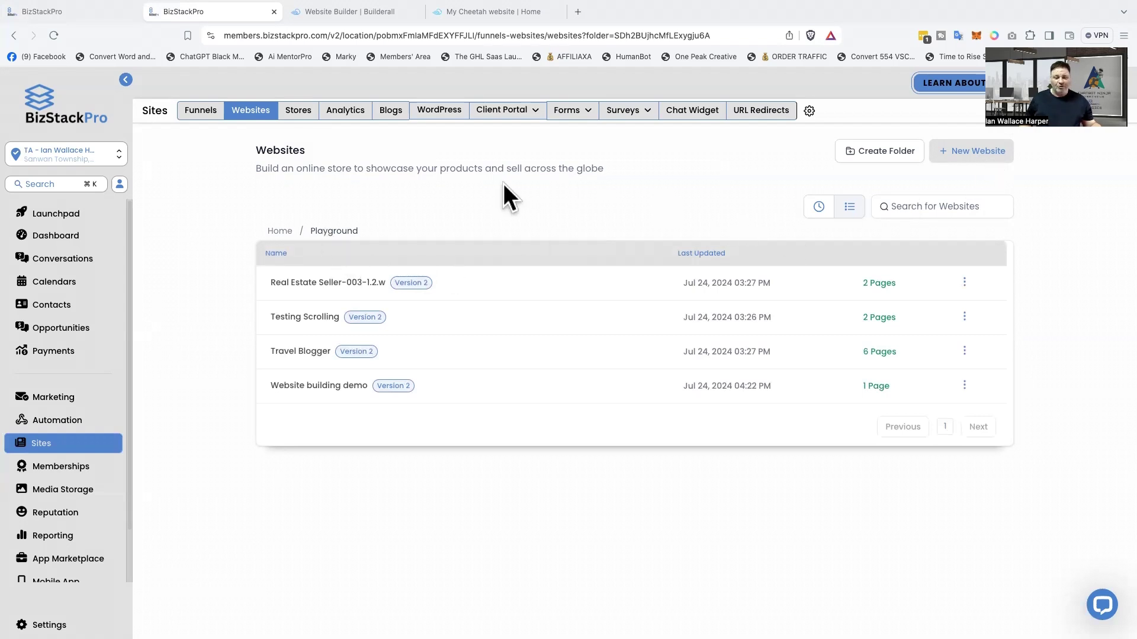
click(974, 155)
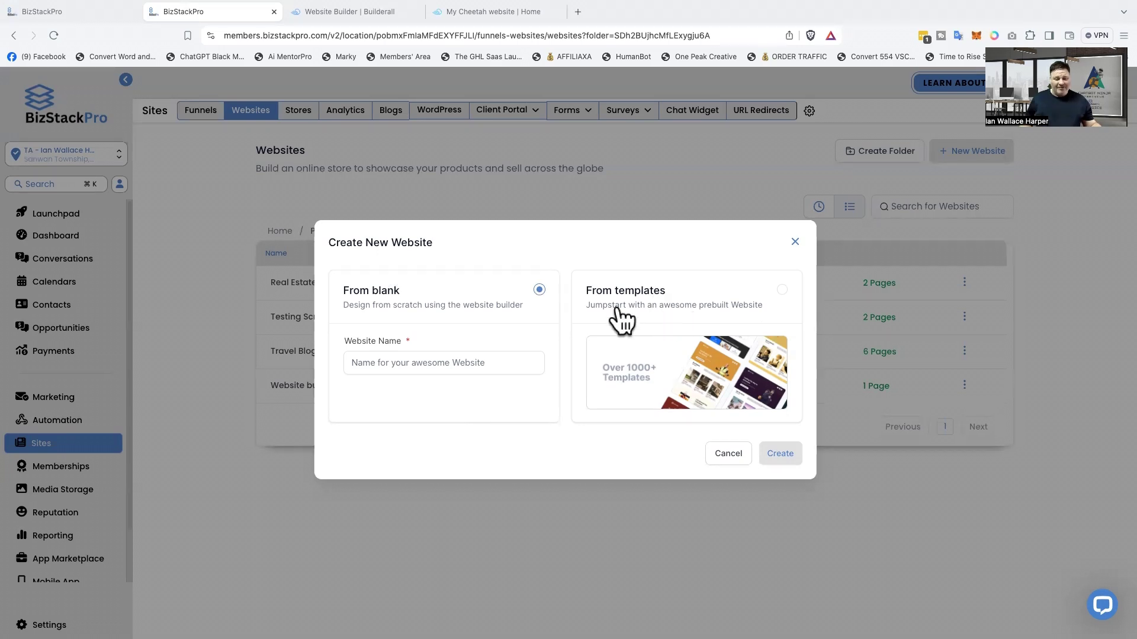
click(782, 290)
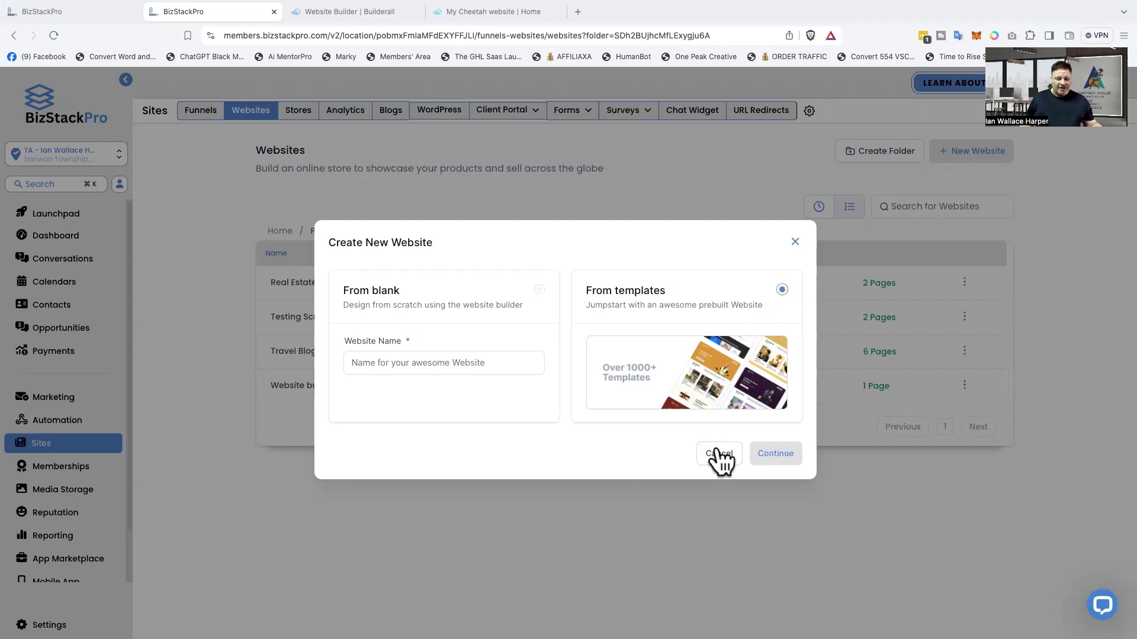
click(773, 454)
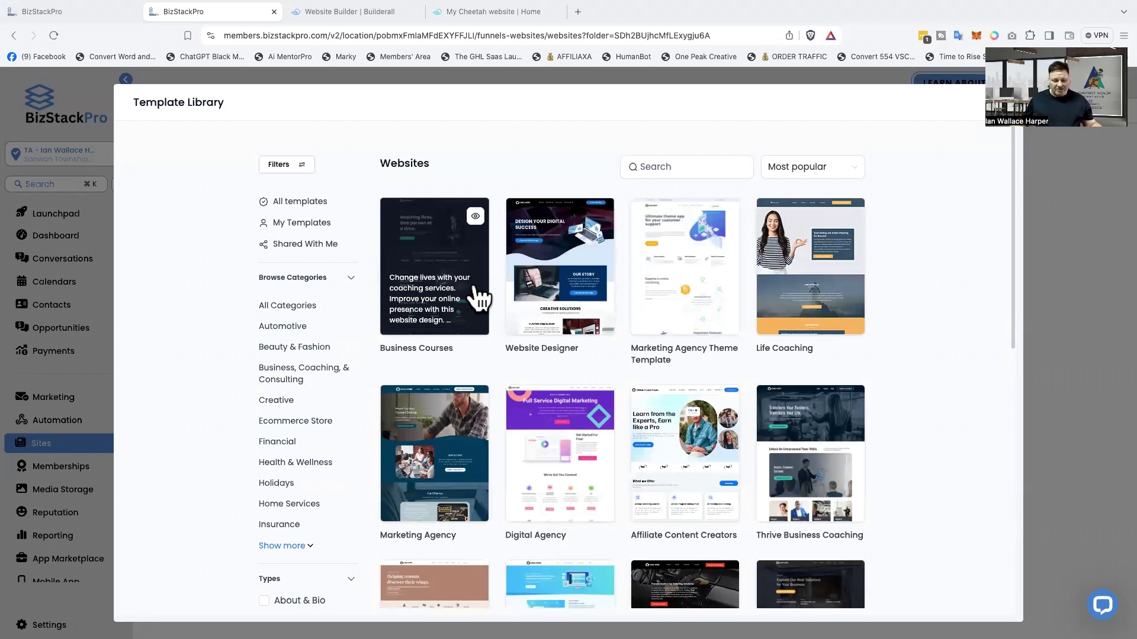
- Examine the most popular website templates and the available categories and types in the Template Library
scroll(478, 299, down, 2)
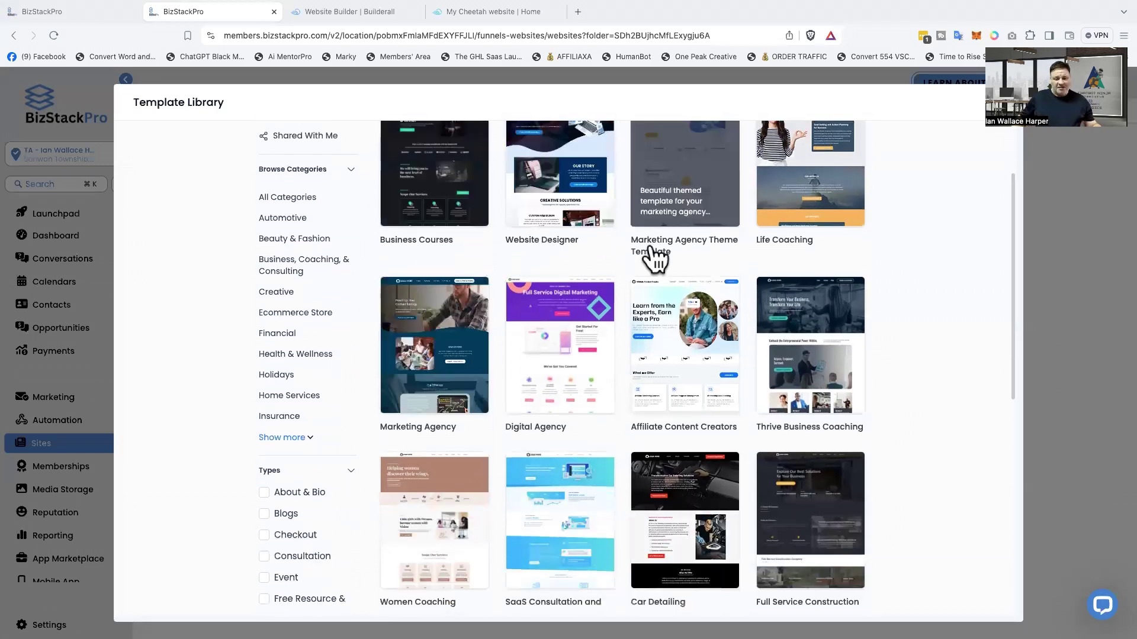
scroll(653, 258, up, 2)
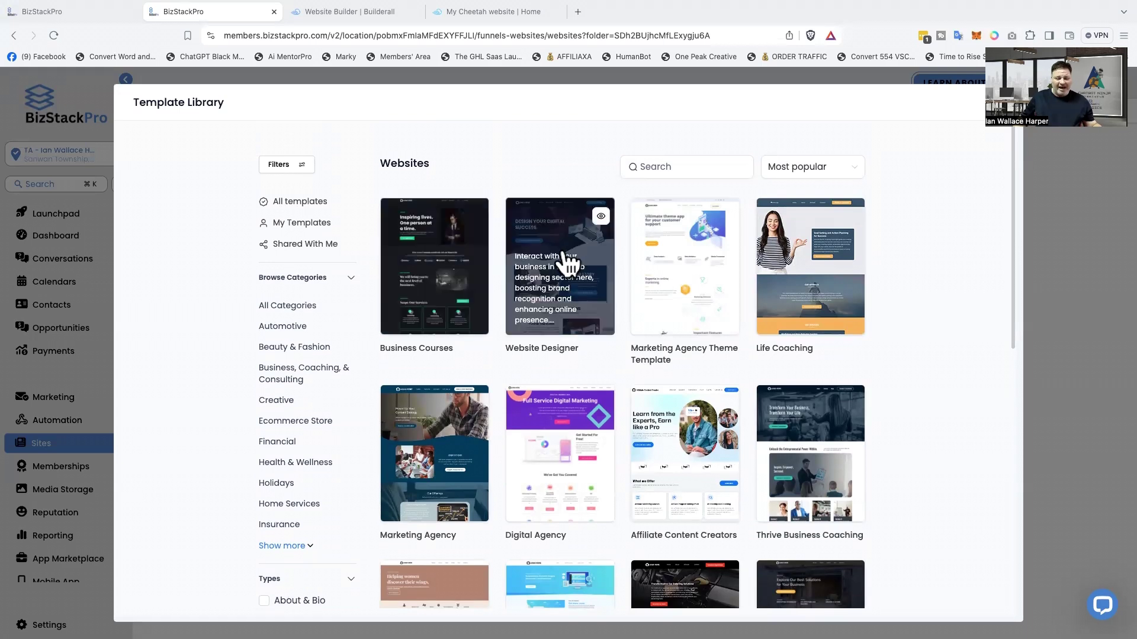
scroll(567, 264, down, 3)
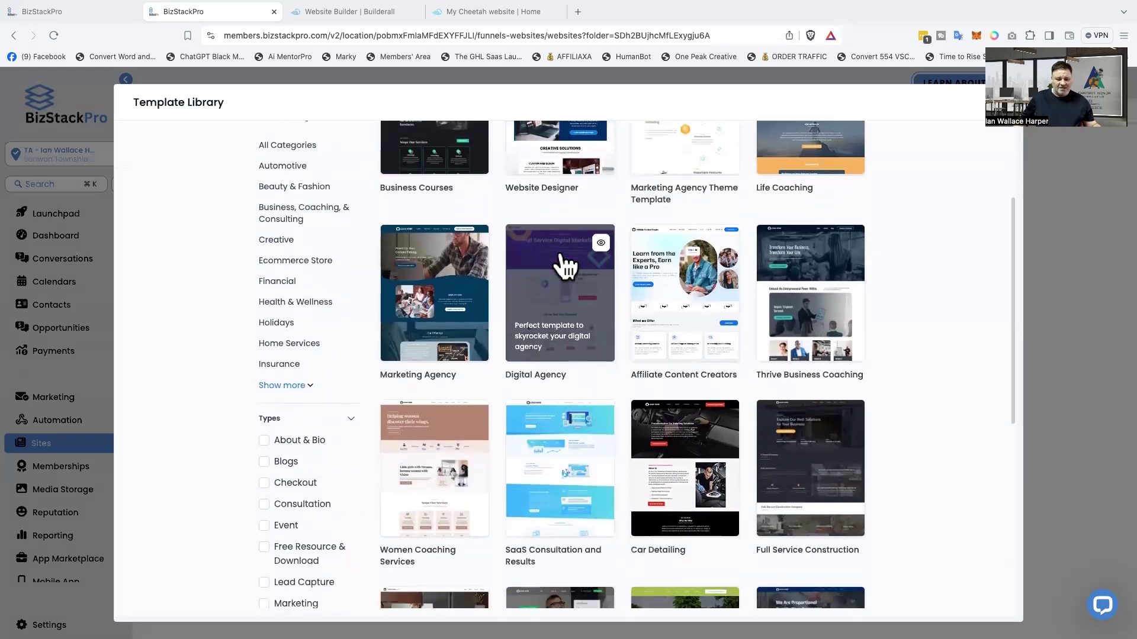
scroll(569, 272, down, 3)
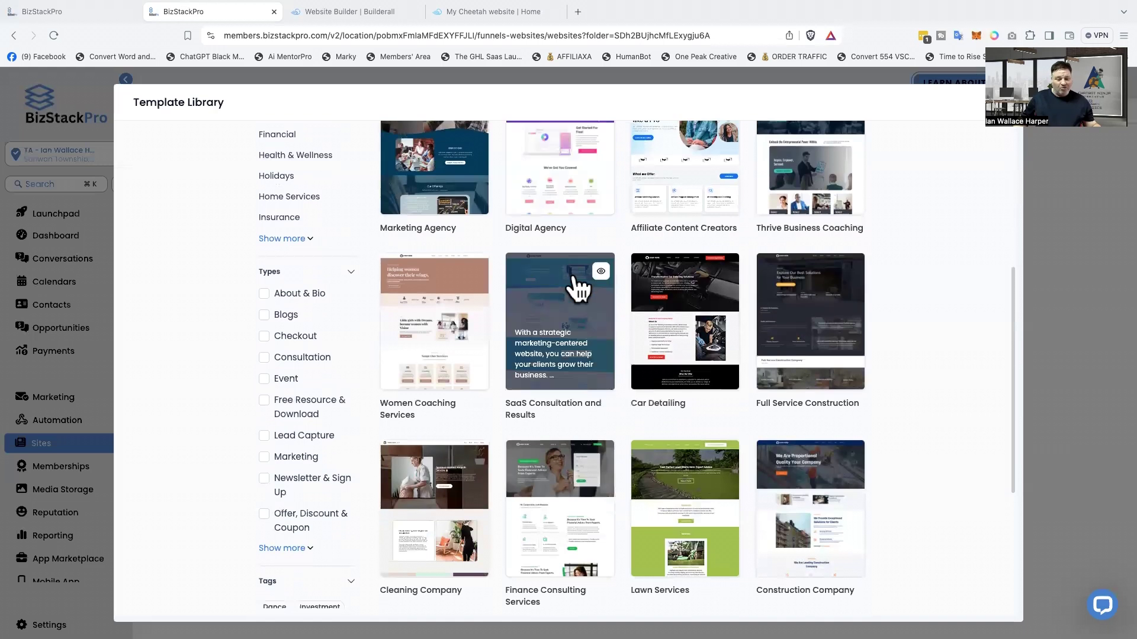
scroll(575, 289, down, 2)
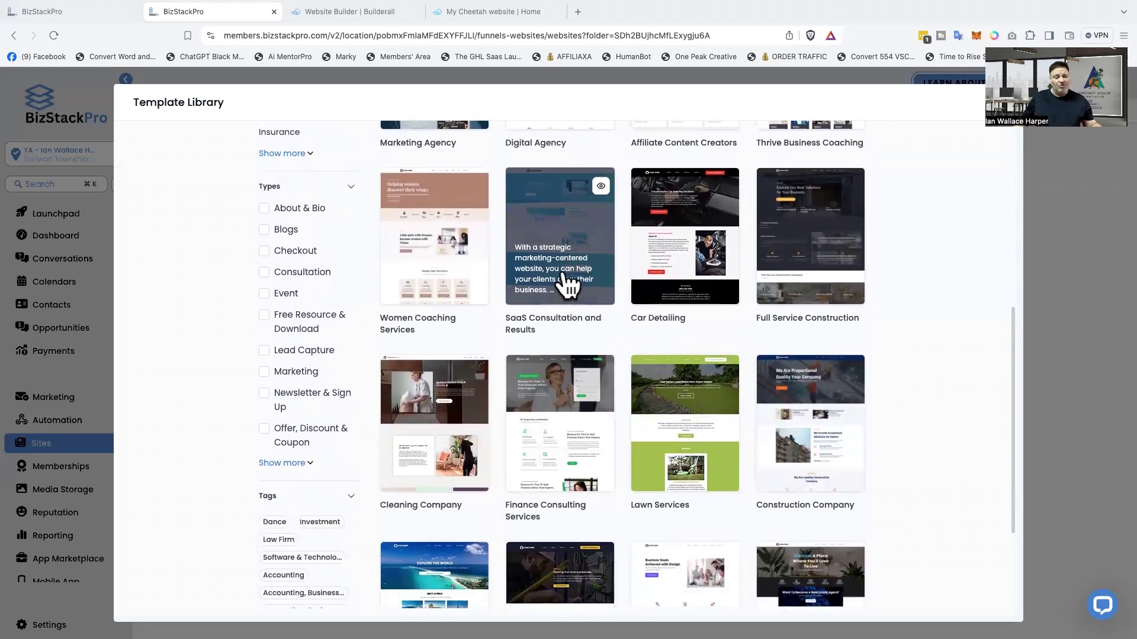
scroll(649, 273, up, 1)
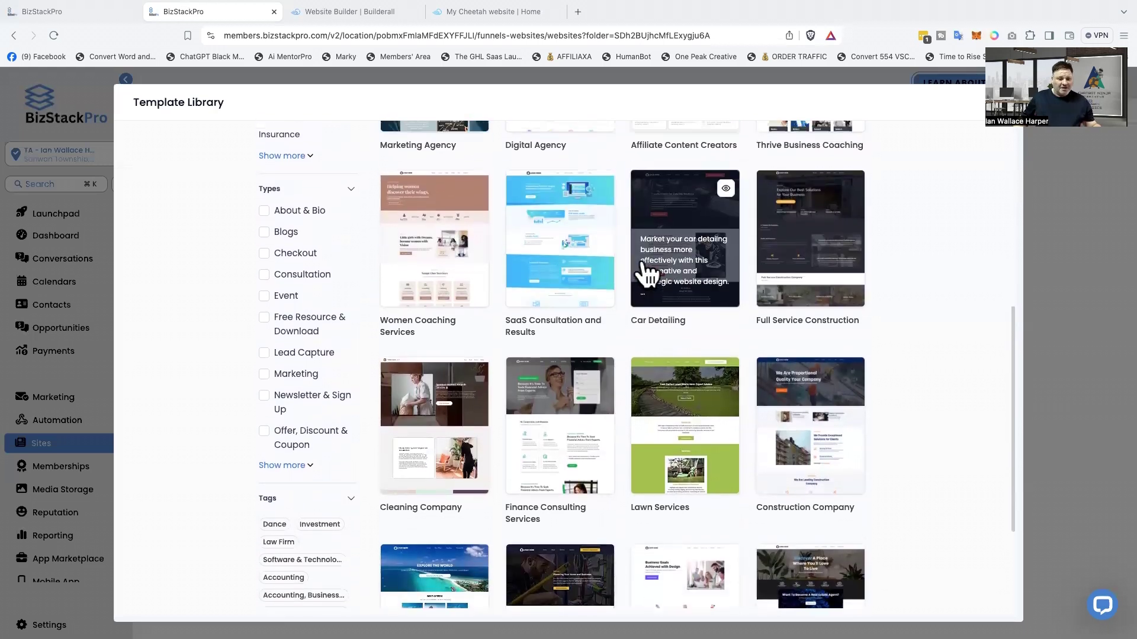
scroll(649, 273, up, 5)
scroll(232, 221, up, 1)
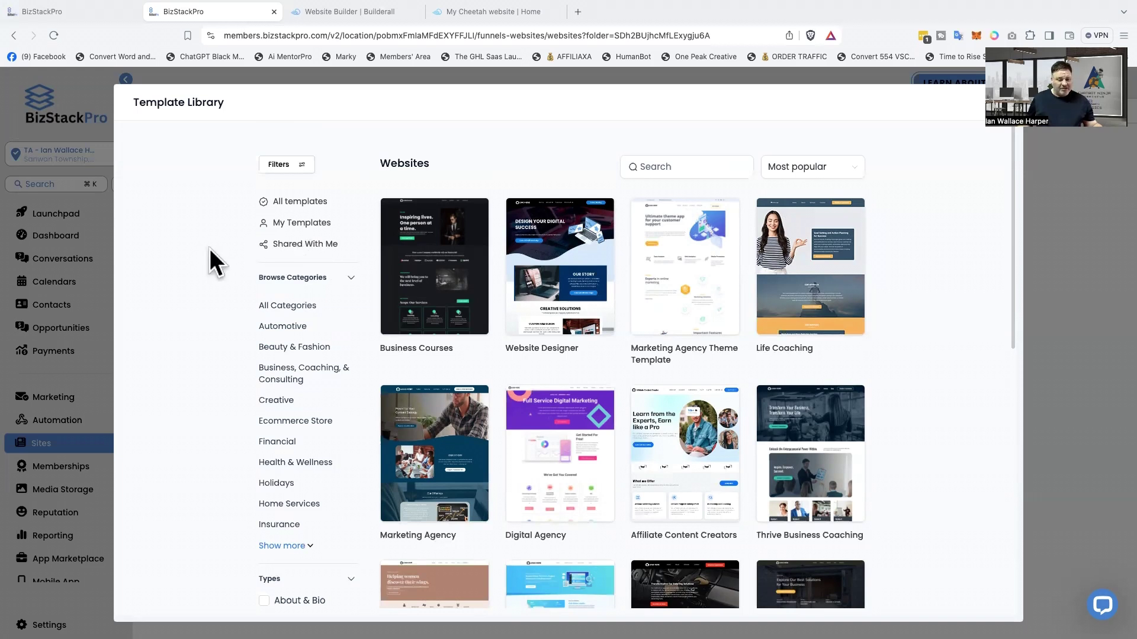
scroll(202, 315, down, 3)
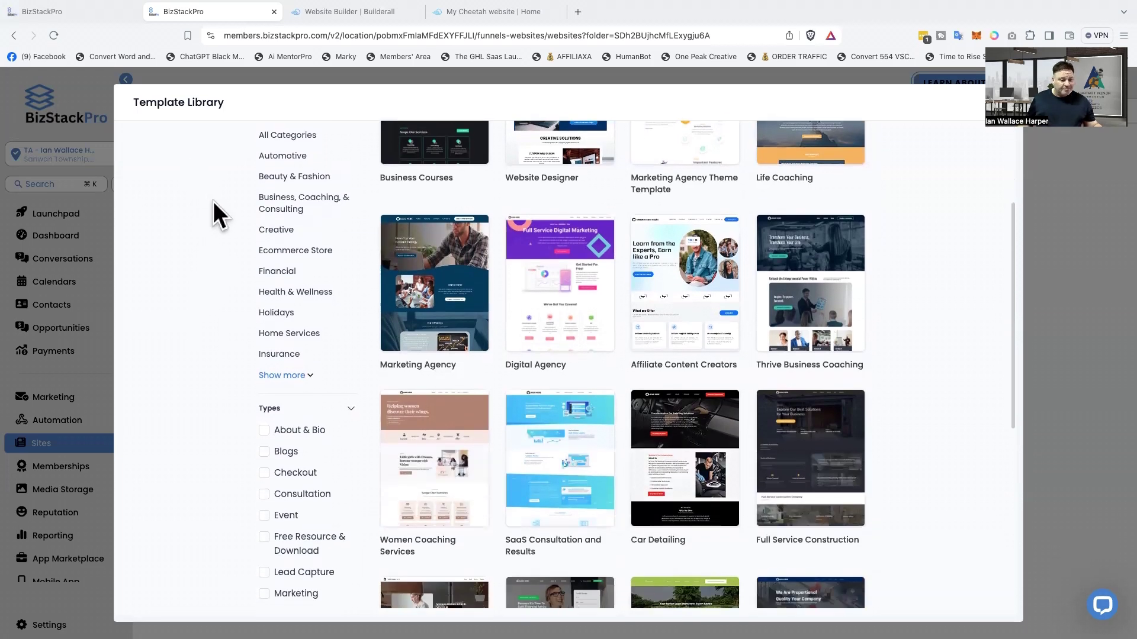
scroll(205, 200, up, 1)
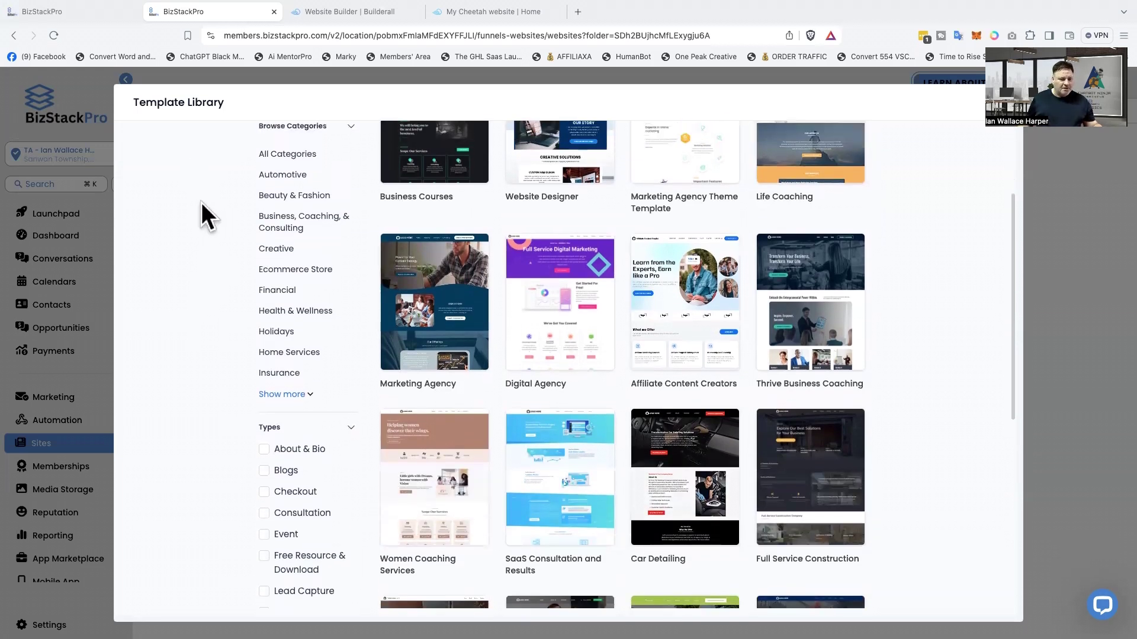
- Filter the templates to the Automotive category and look through the designs
click(279, 176)
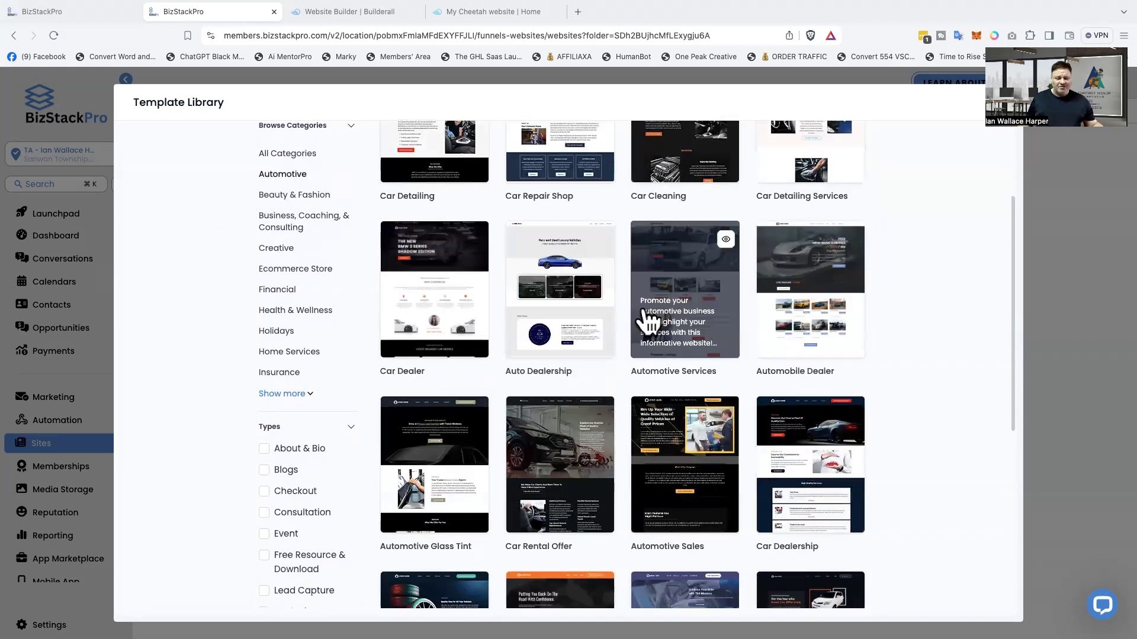
scroll(647, 322, down, 6)
scroll(649, 321, up, 6)
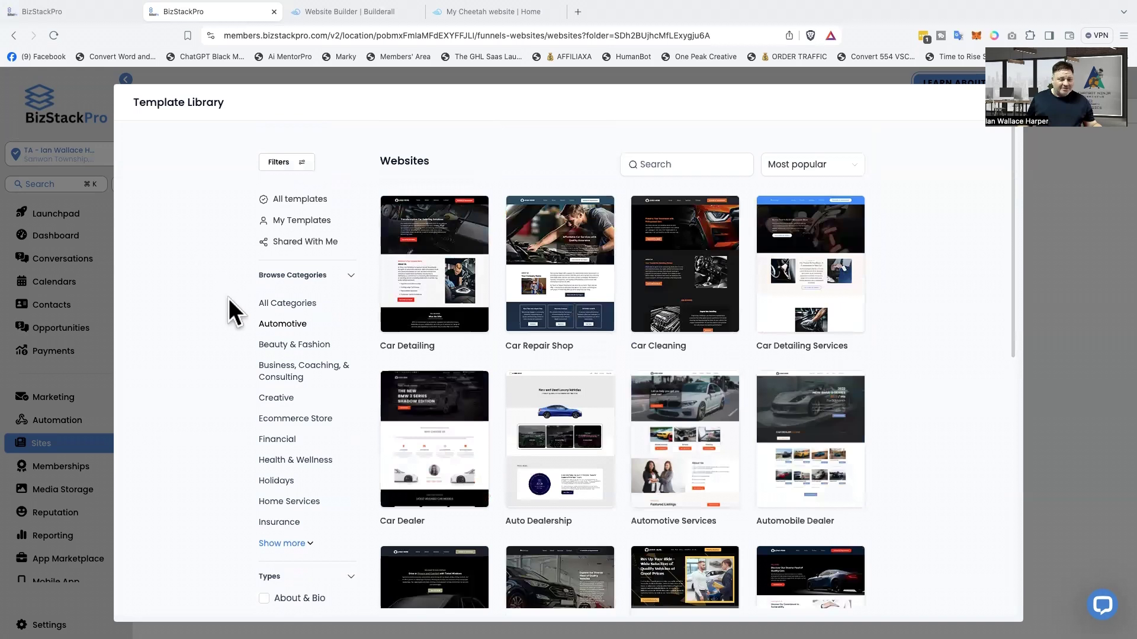
- Filter the templates to the Beauty & Fashion category and look through the available designs
scroll(262, 306, down, 1)
click(262, 304)
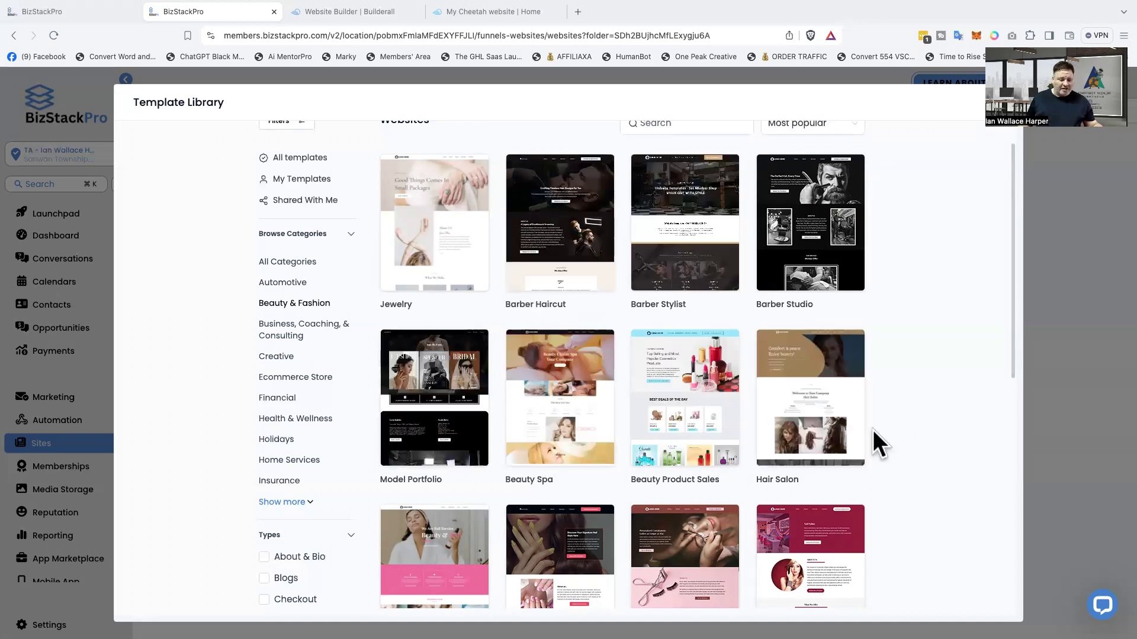
scroll(837, 441, down, 1)
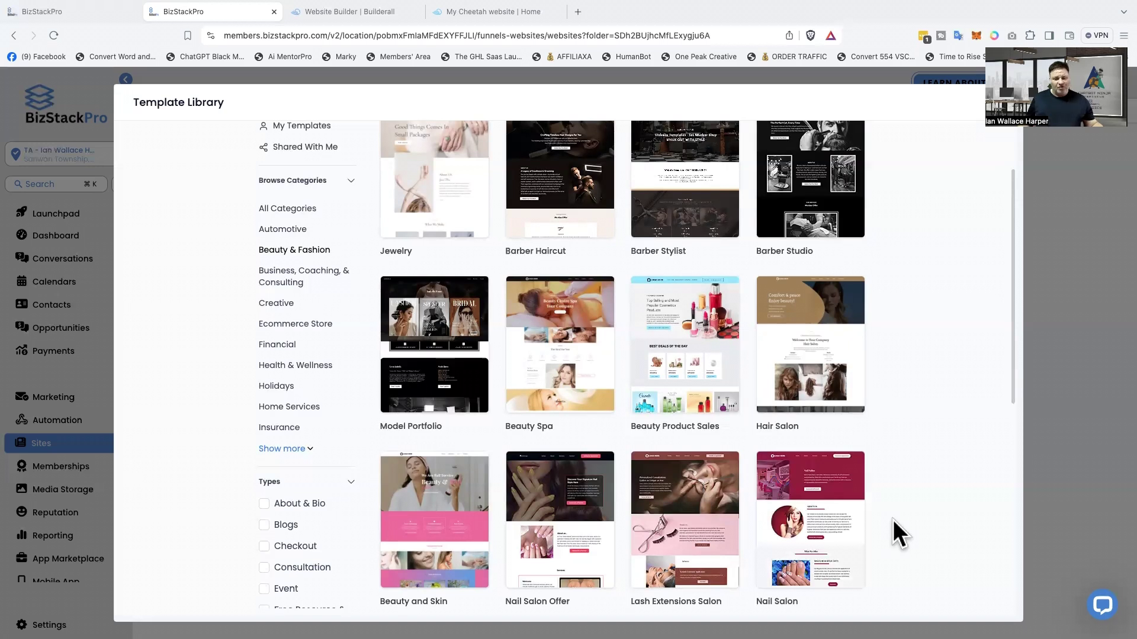
scroll(893, 520, down, 1)
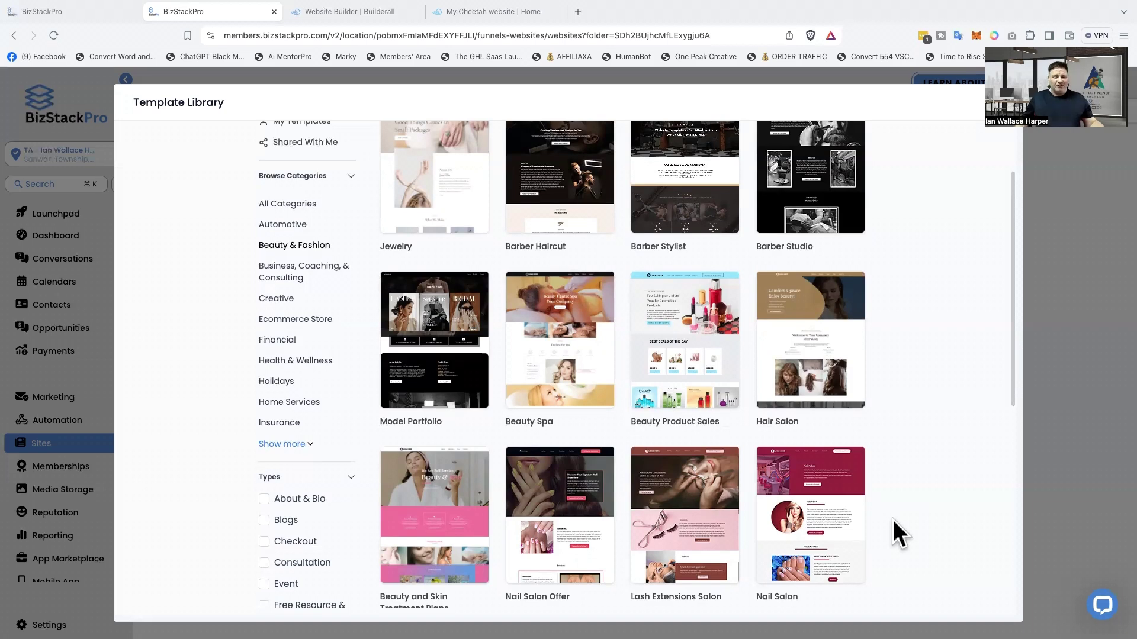
scroll(897, 516, down, 2)
scroll(896, 516, down, 1)
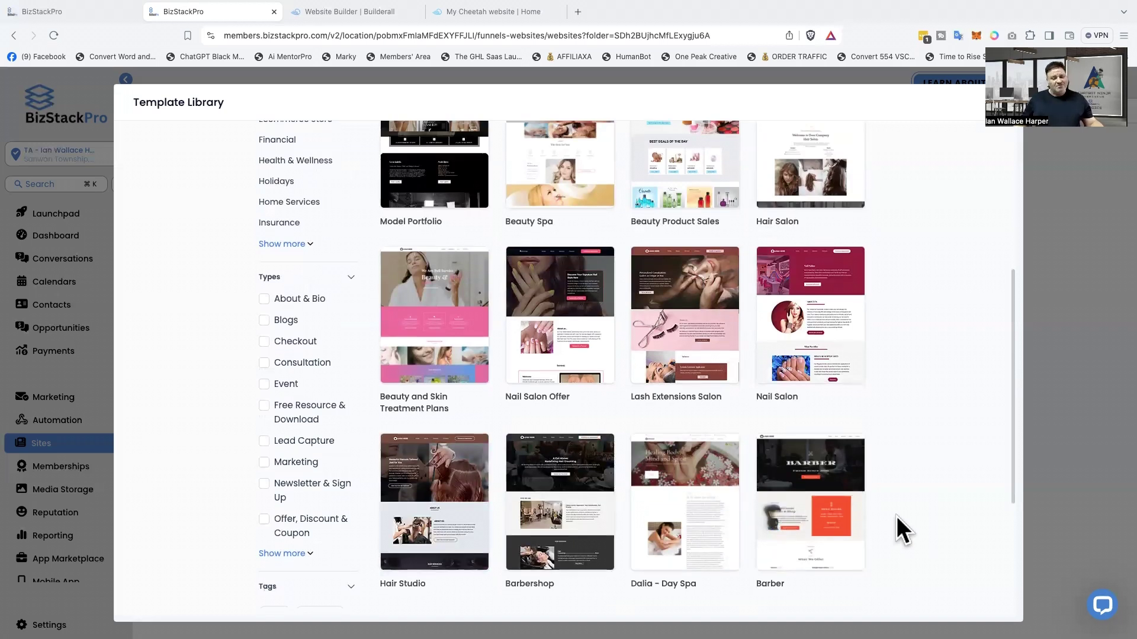
scroll(896, 516, down, 1)
scroll(896, 517, down, 1)
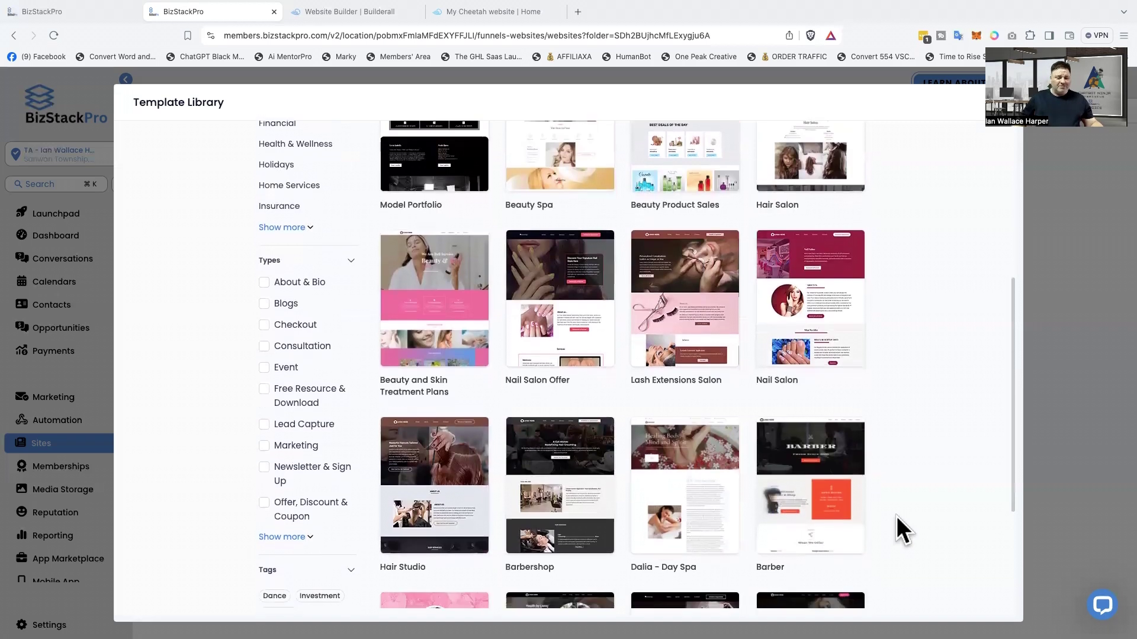
scroll(896, 516, down, 1)
scroll(897, 516, down, 1)
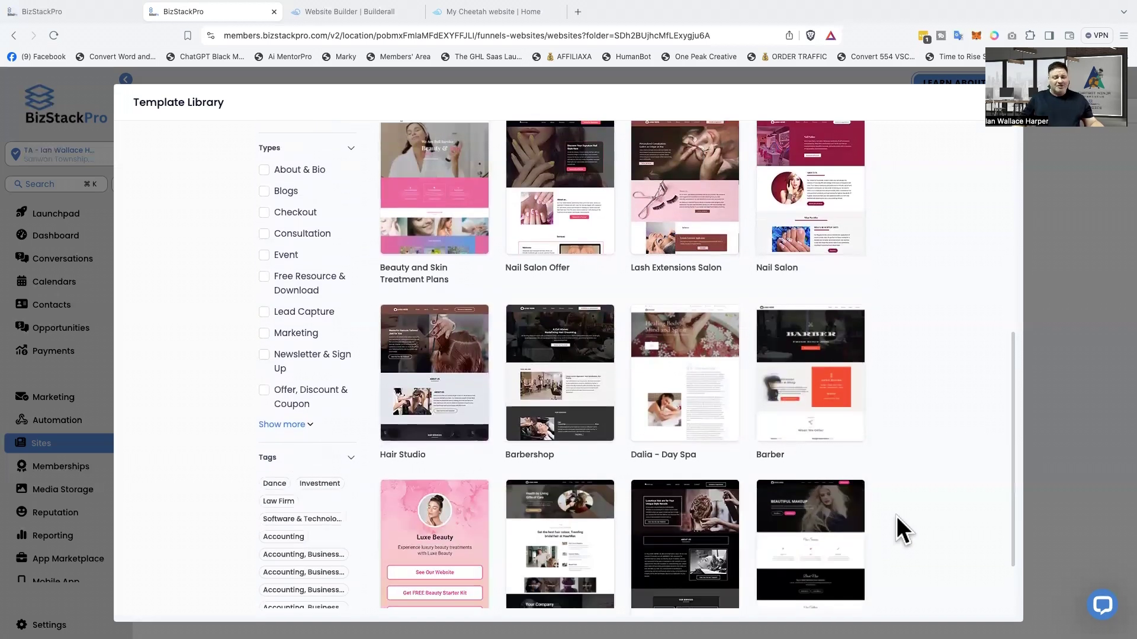
scroll(896, 516, down, 1)
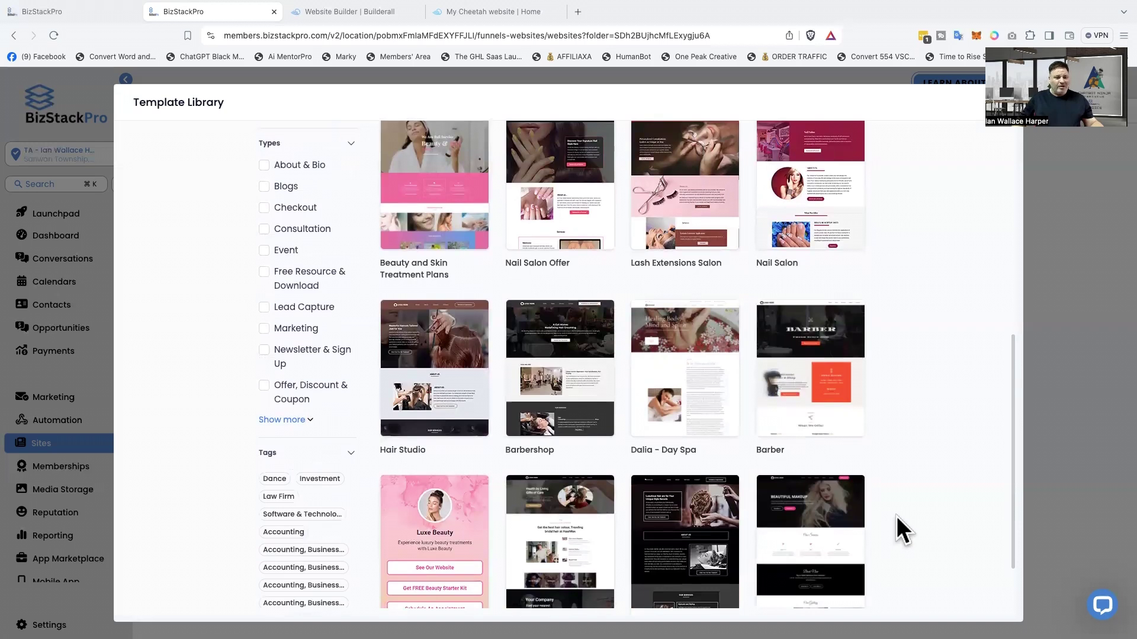
scroll(897, 517, up, 5)
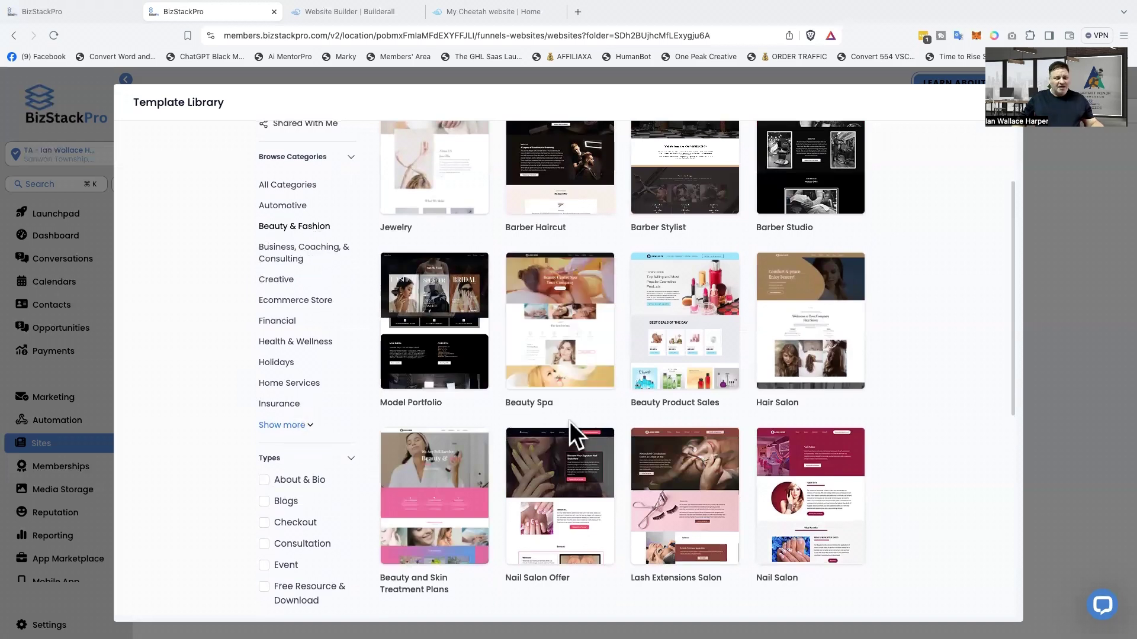
scroll(624, 405, down, 3)
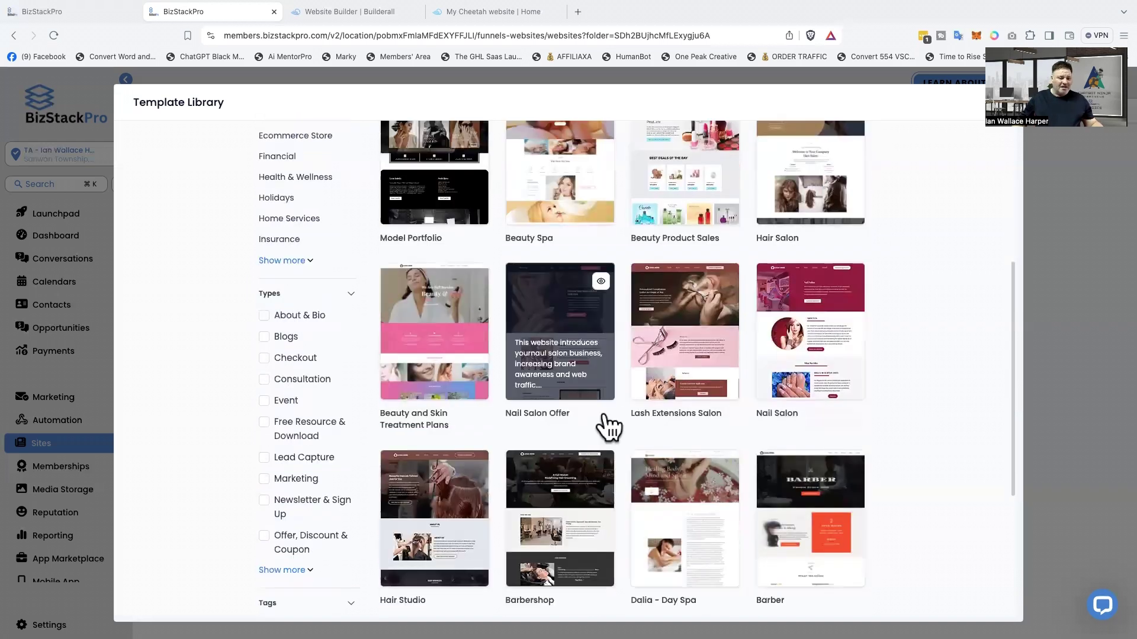
scroll(607, 427, down, 1)
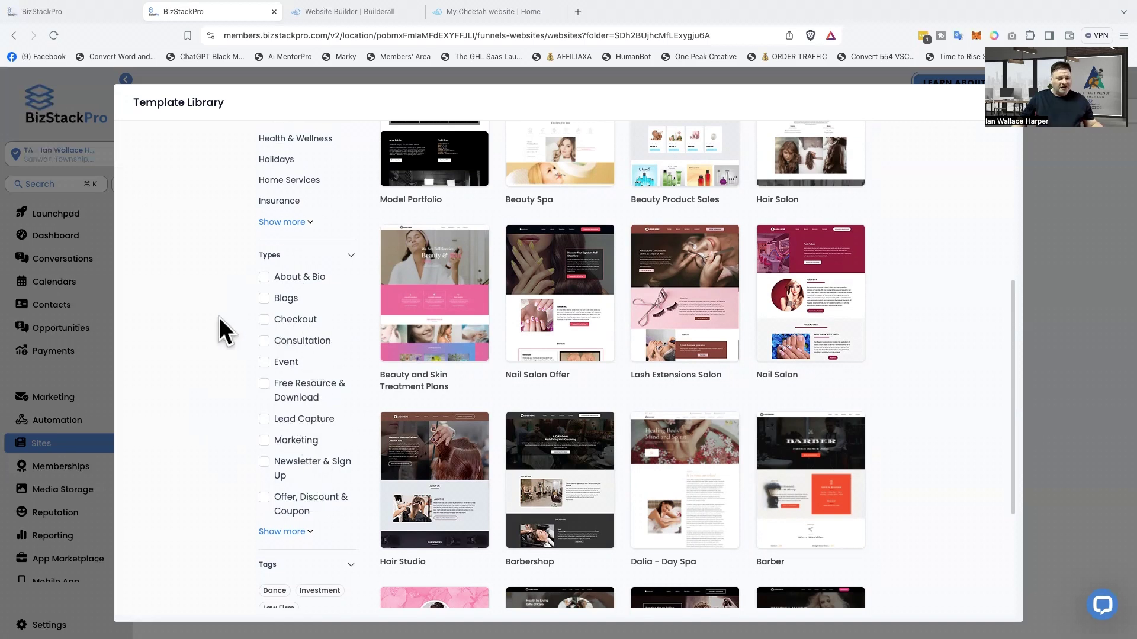
- Narrow the Beauty & Fashion templates to the Consultation type, review them, and close the Template Library
click(290, 343)
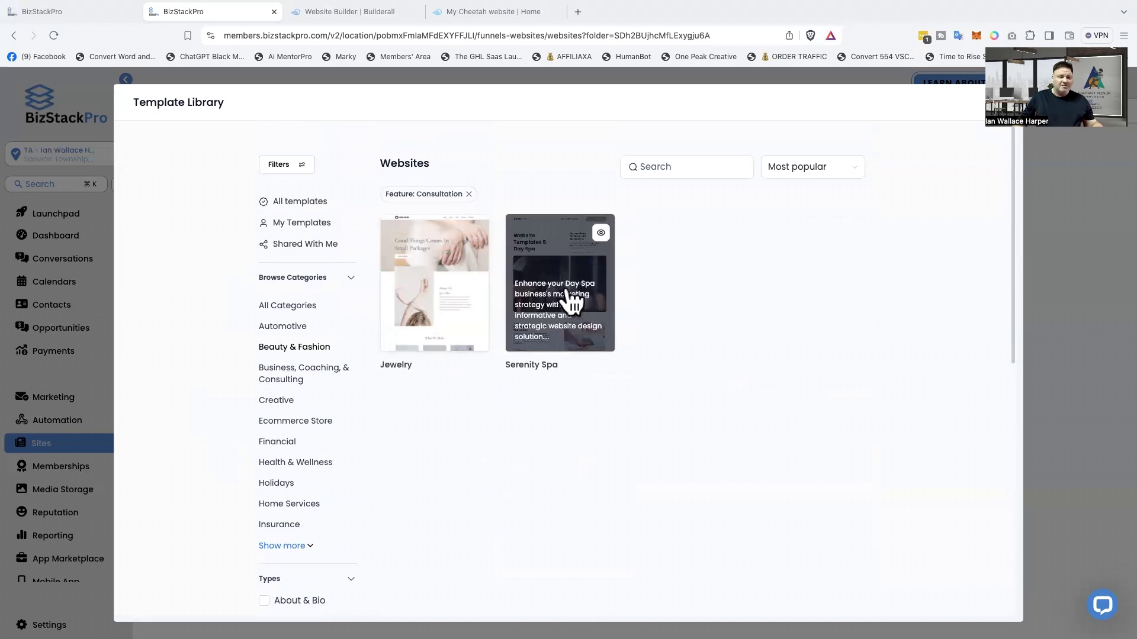
mouse_move(417, 265)
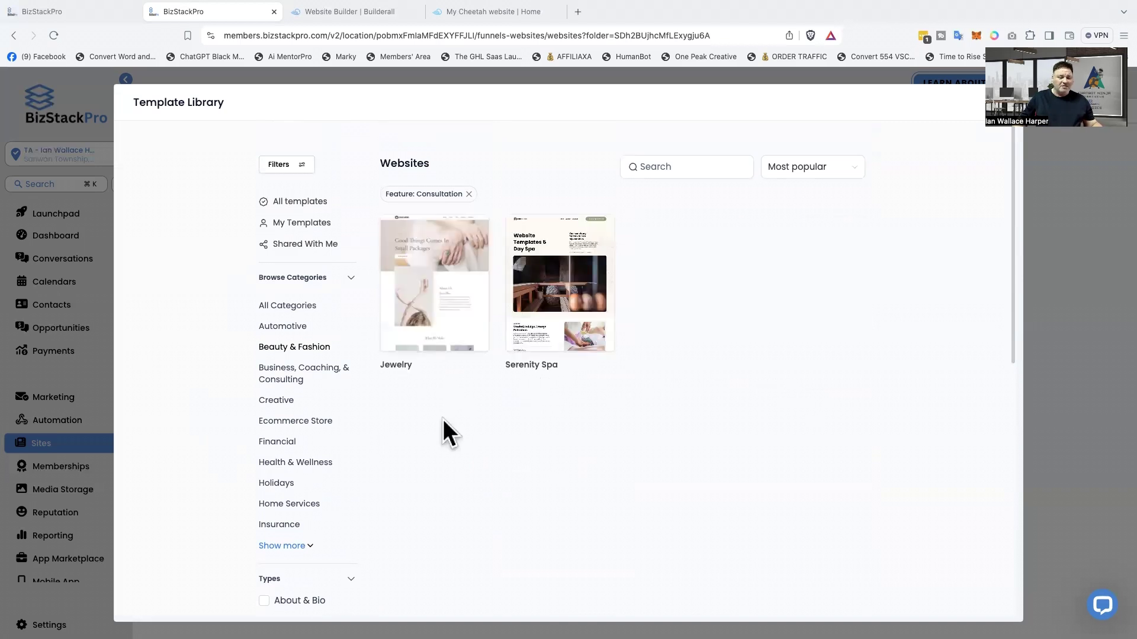
scroll(452, 413, down, 4)
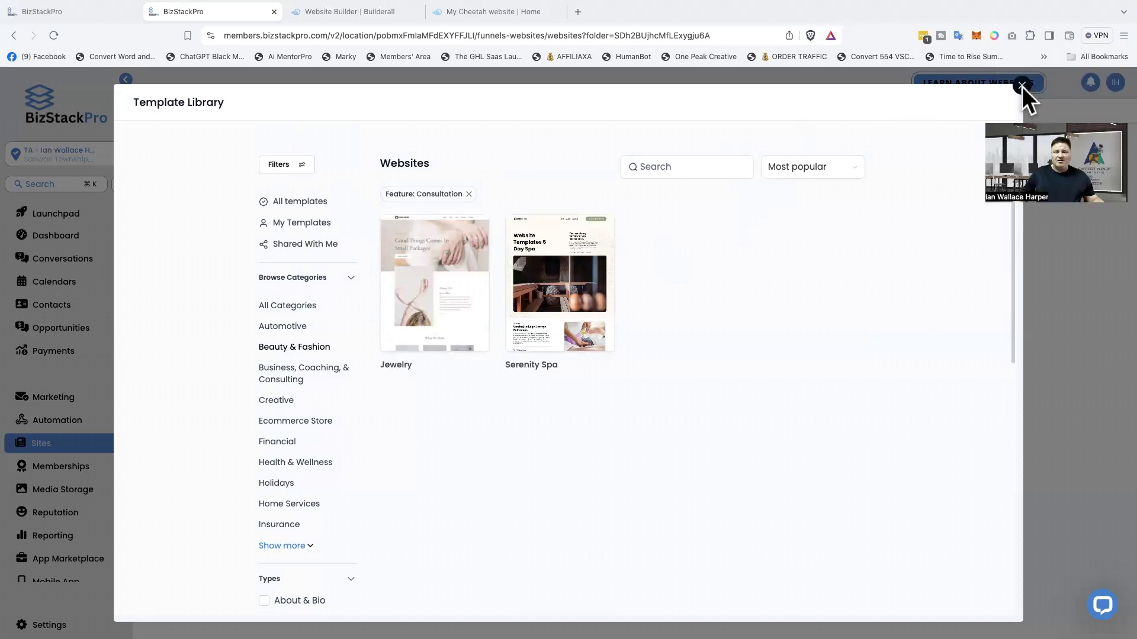
click(1022, 86)
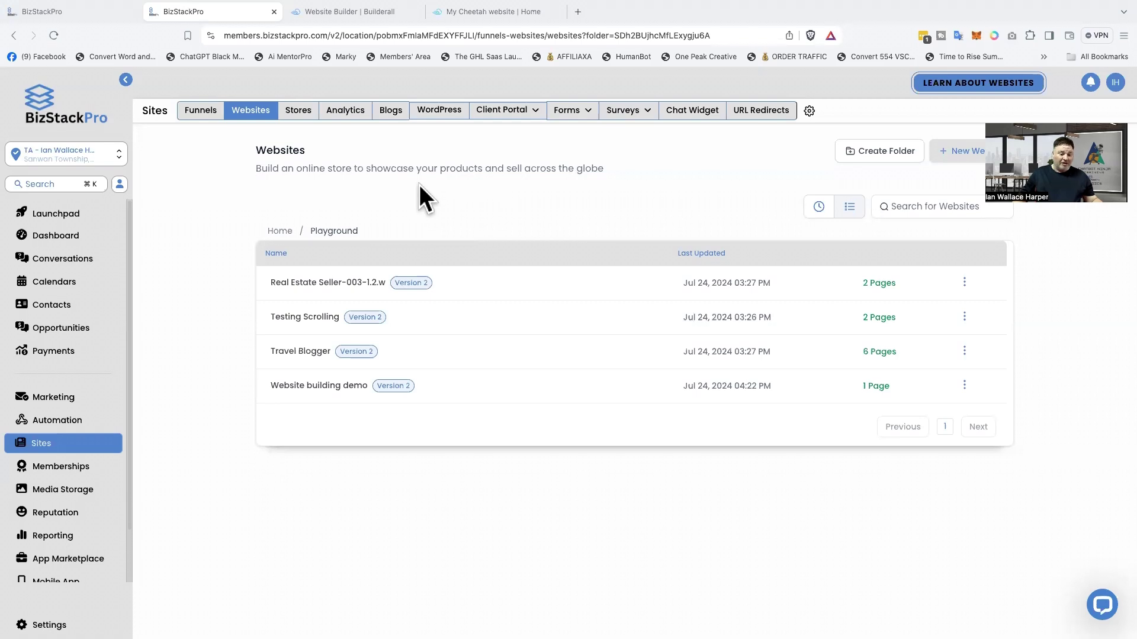
- Open the Website building demo site and view its new page form, closing the form without creating a page
click(291, 387)
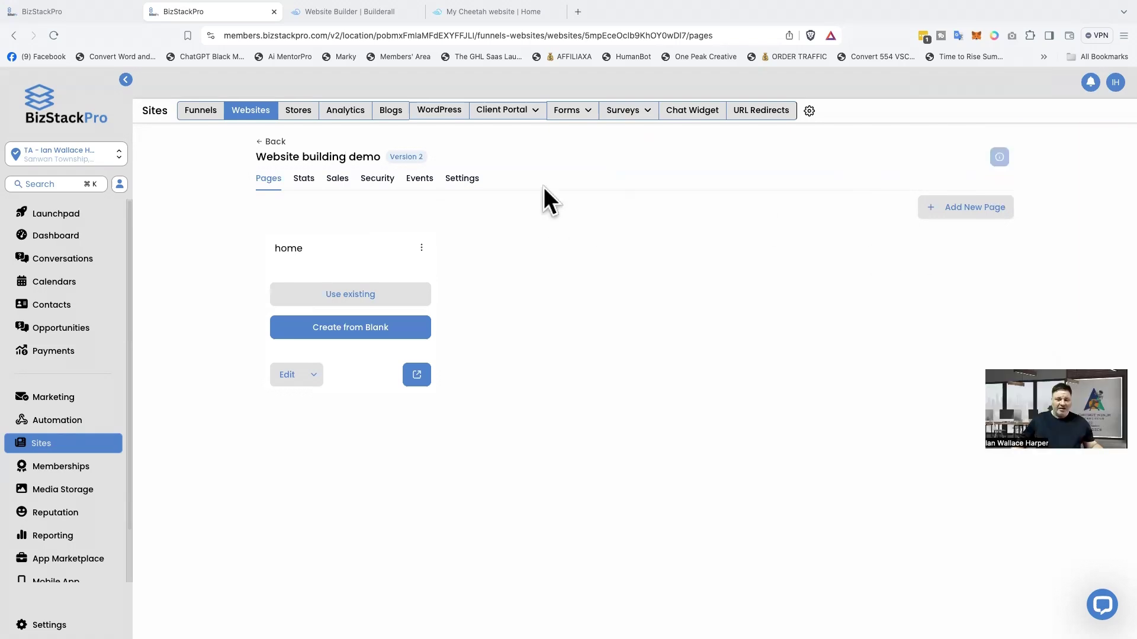
click(970, 209)
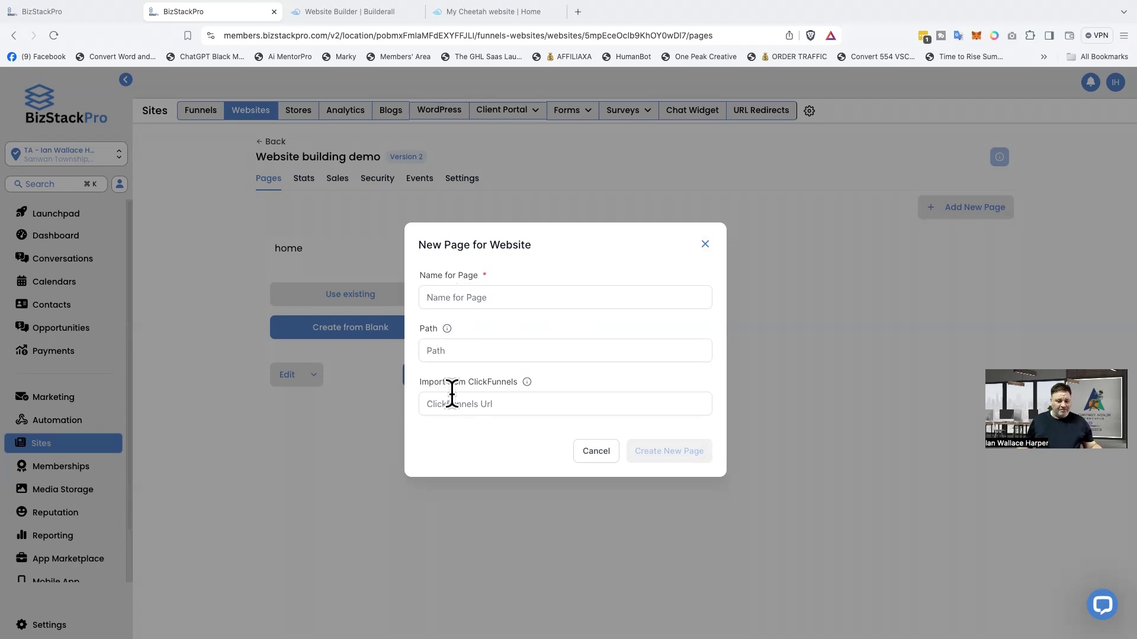
click(704, 244)
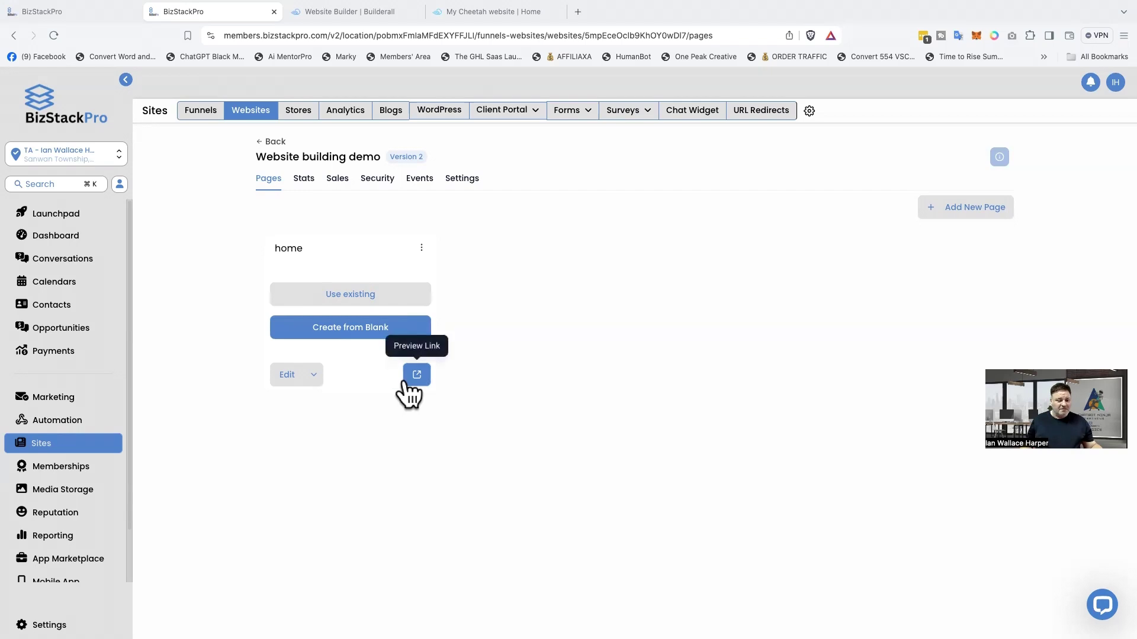
- Open the home page of the Website building demo in the page builder and dismiss the section chooser
click(288, 375)
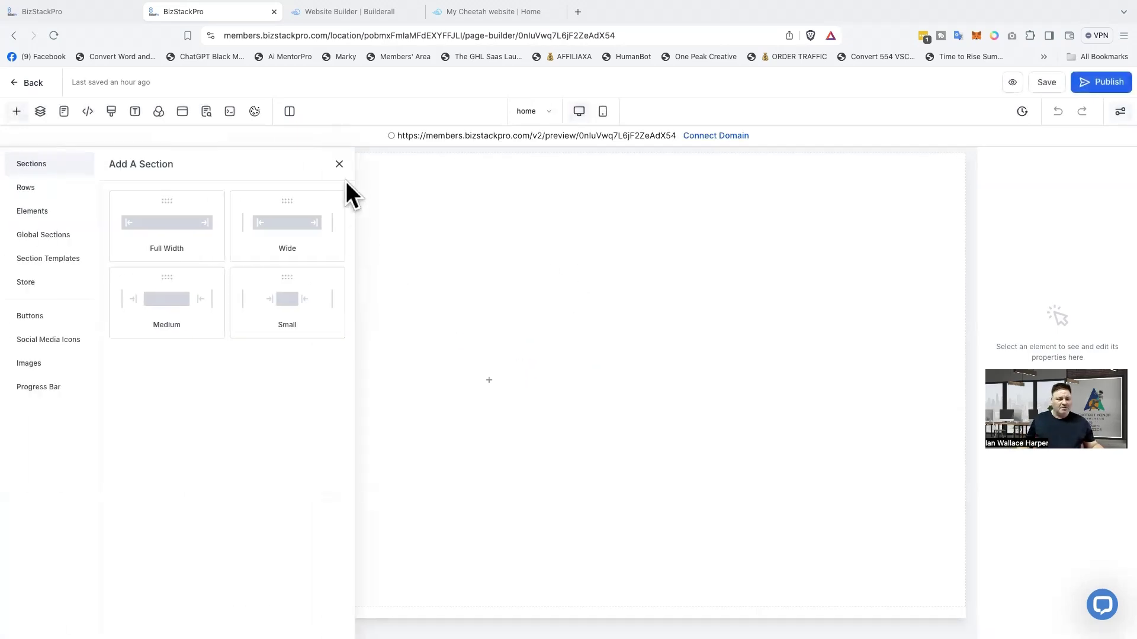
click(339, 164)
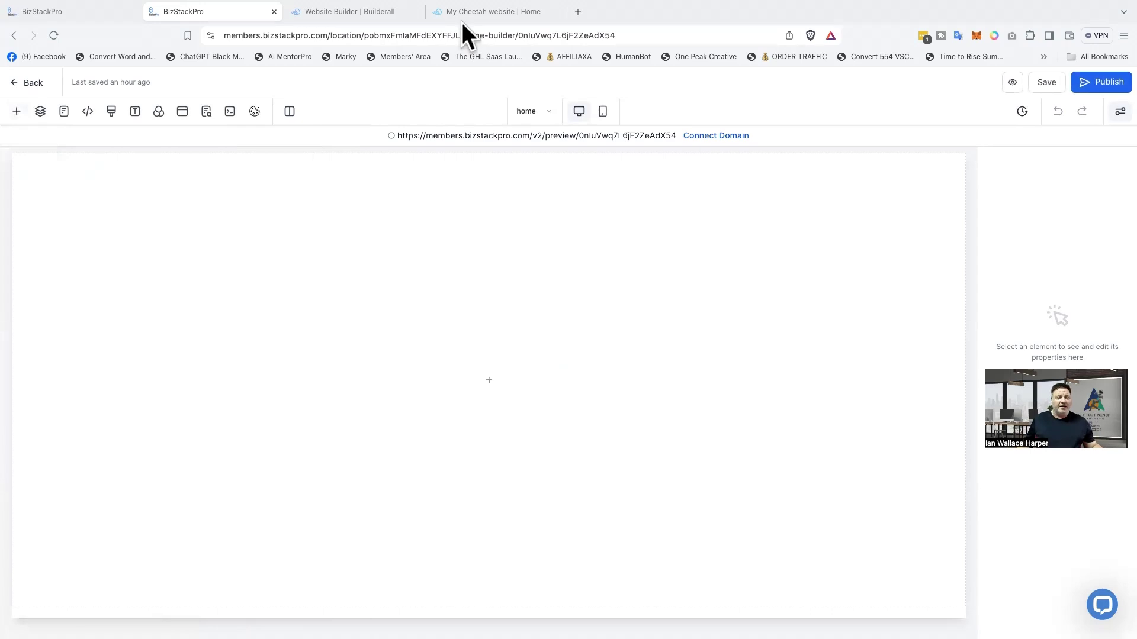
- Switch to the My Cheetah website and review its home page from the hero banner through to the package pricing section
click(503, 11)
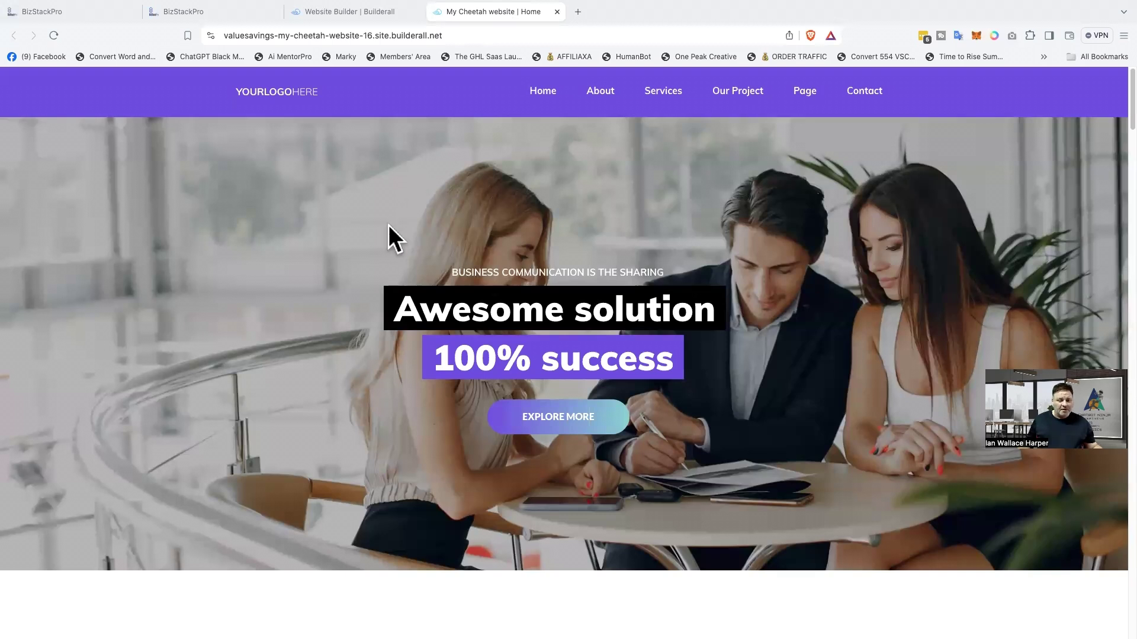
scroll(385, 228, down, 5)
scroll(533, 241, down, 5)
scroll(553, 253, up, 3)
scroll(553, 254, down, 6)
scroll(550, 244, down, 14)
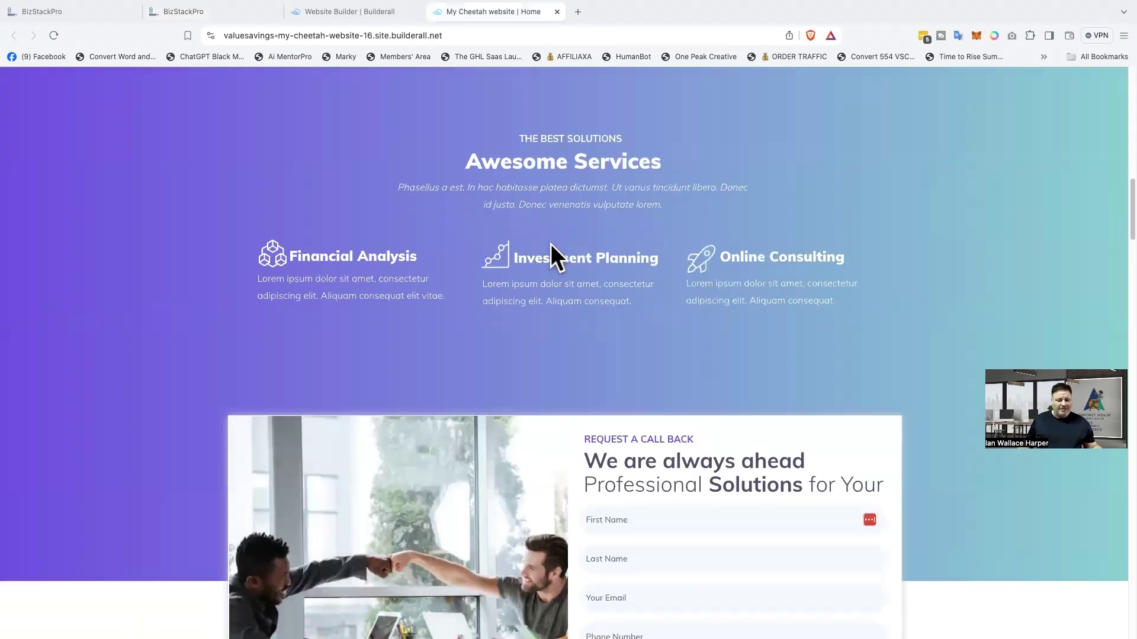
scroll(580, 258, down, 10)
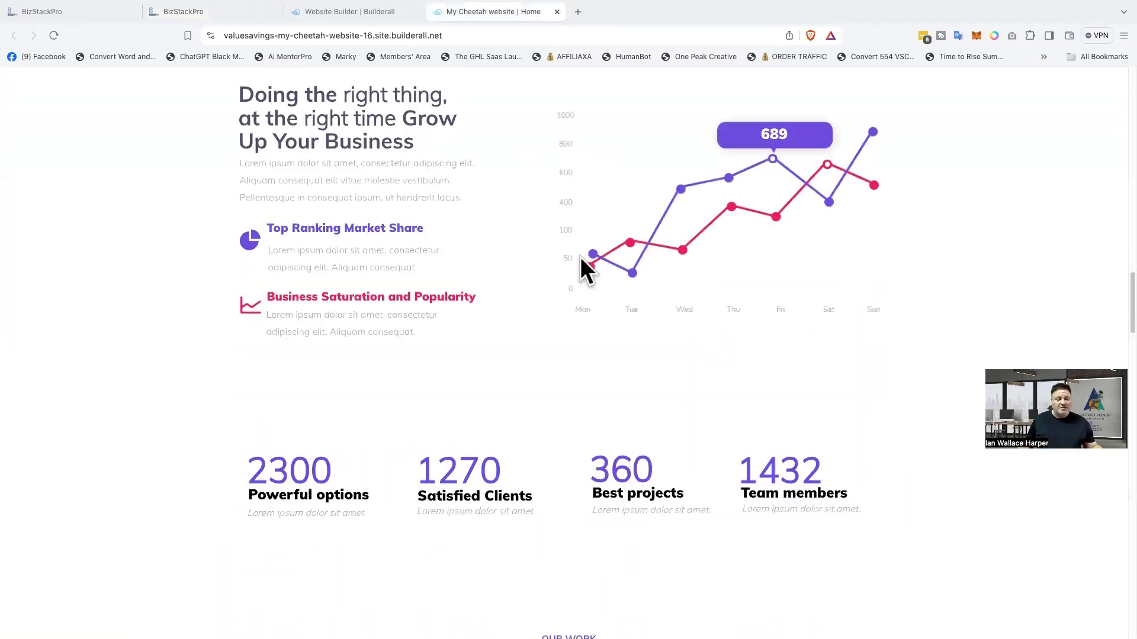
scroll(653, 234, down, 6)
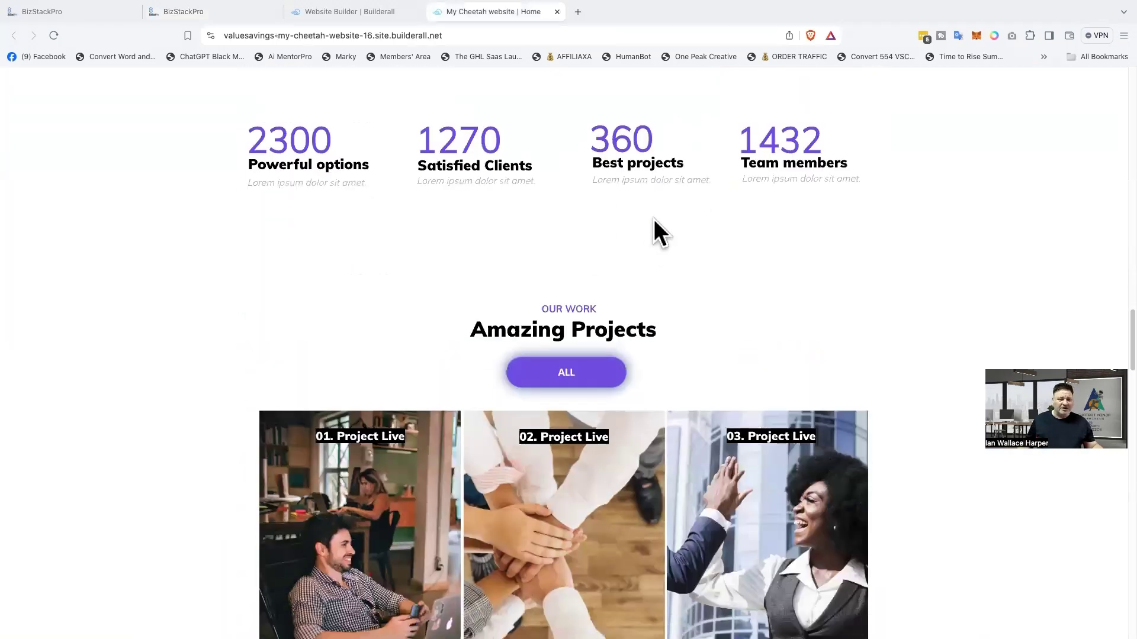
scroll(382, 241, down, 7)
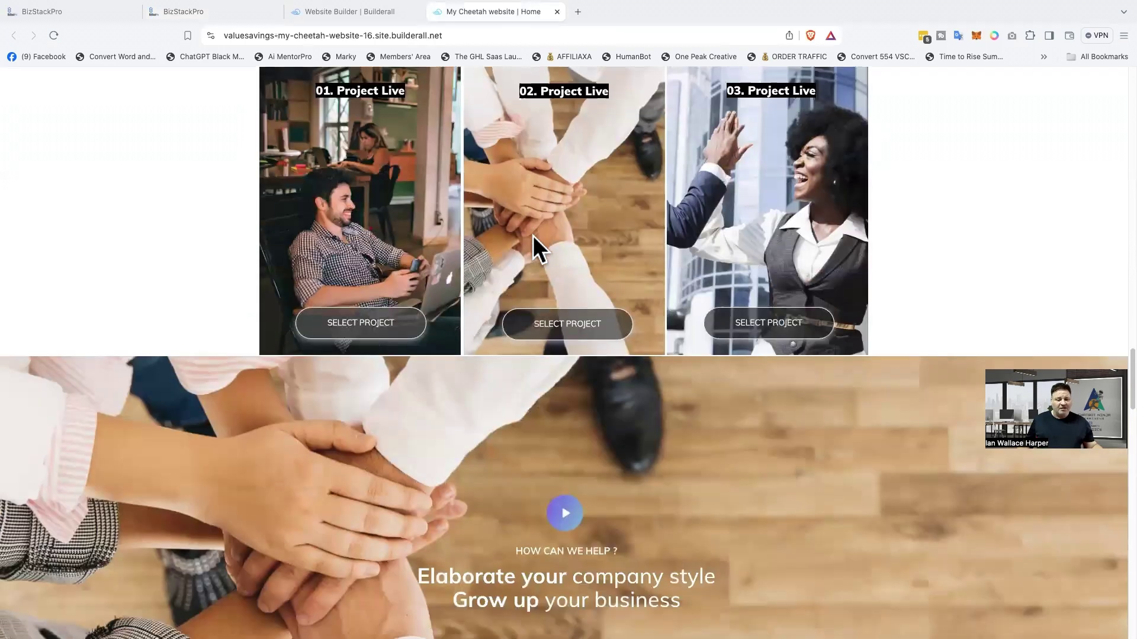
scroll(592, 242, down, 12)
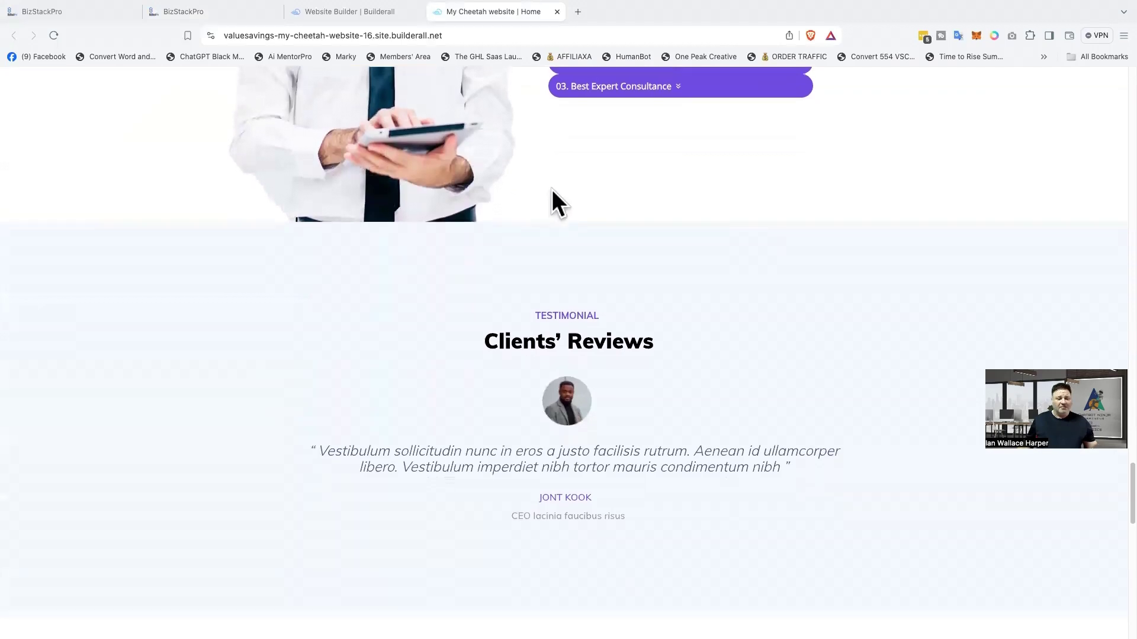
scroll(418, 218, down, 4)
scroll(464, 221, down, 3)
scroll(467, 218, down, 4)
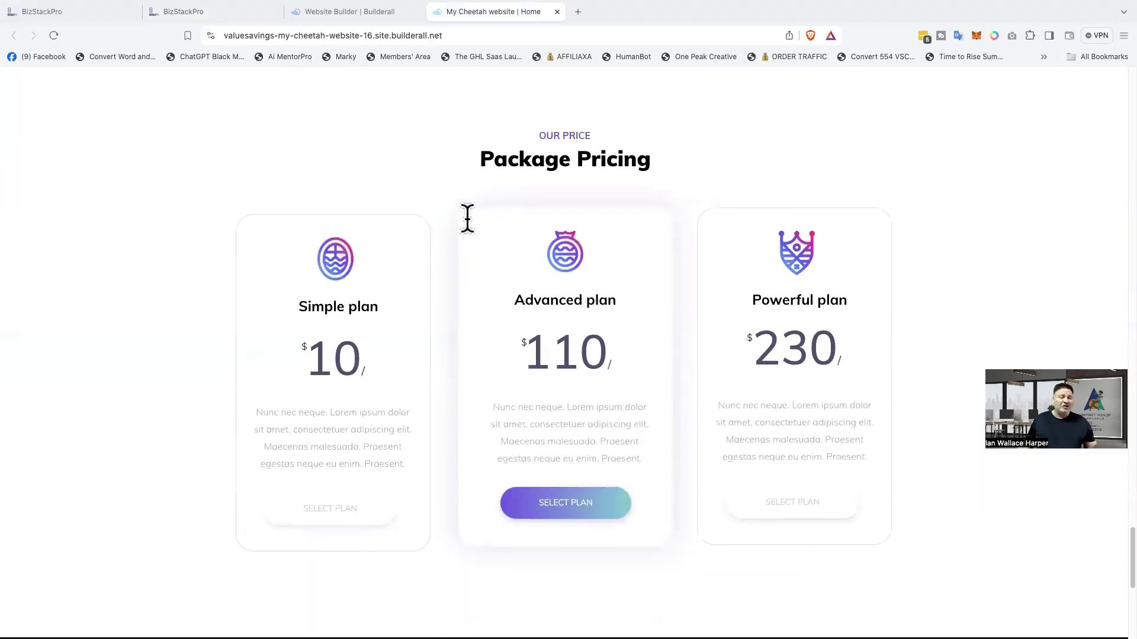
scroll(477, 225, up, 3)
scroll(469, 223, up, 20)
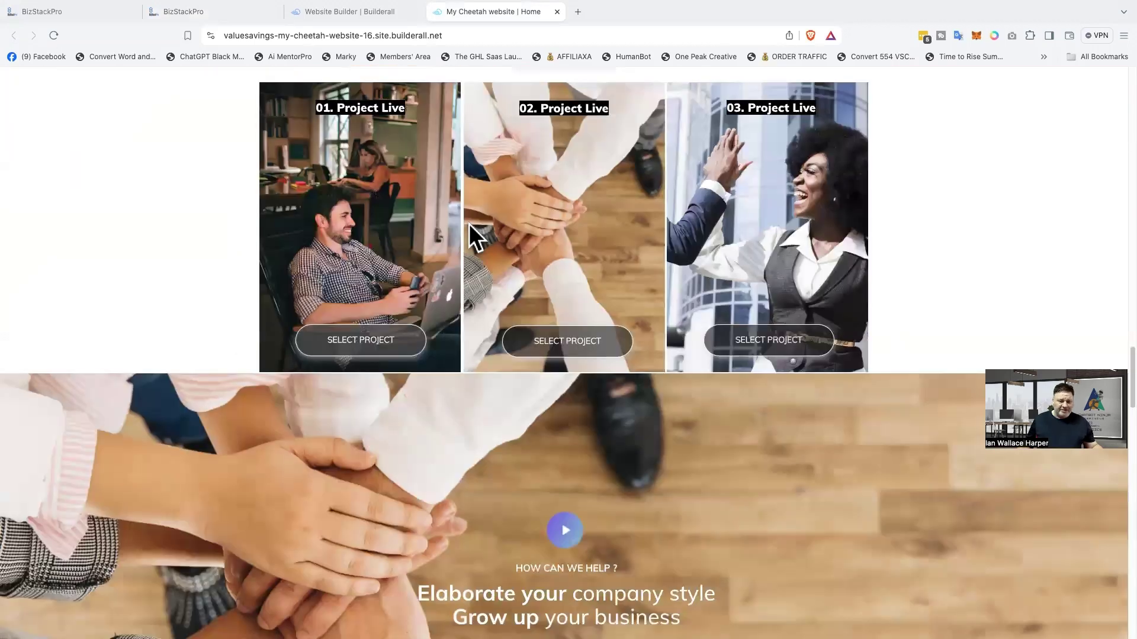
scroll(469, 224, up, 20)
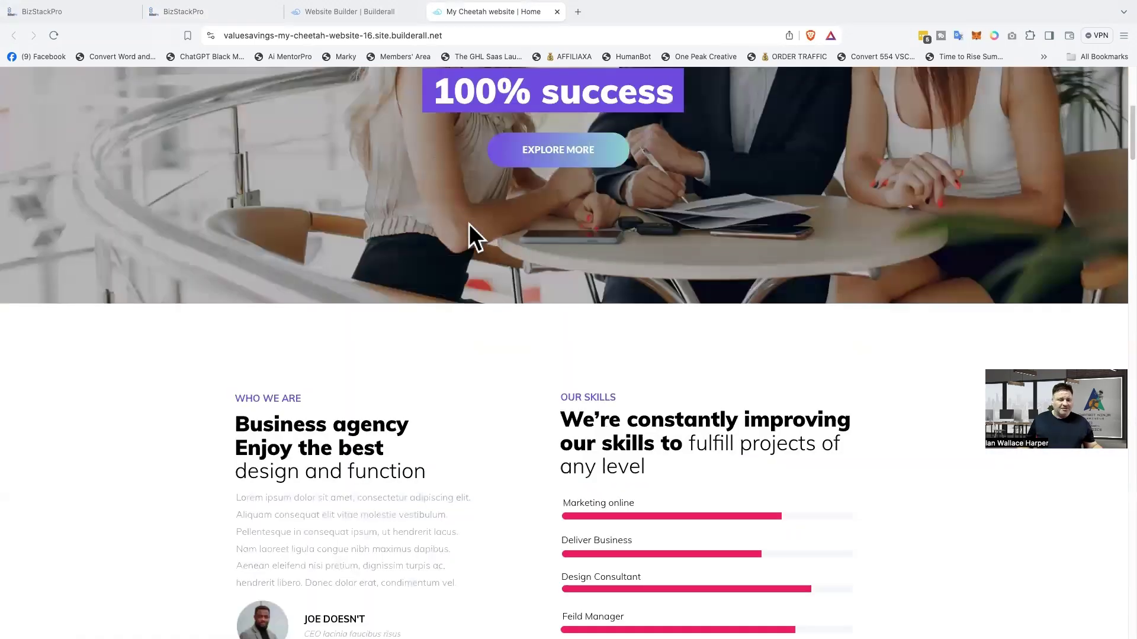
scroll(472, 224, up, 5)
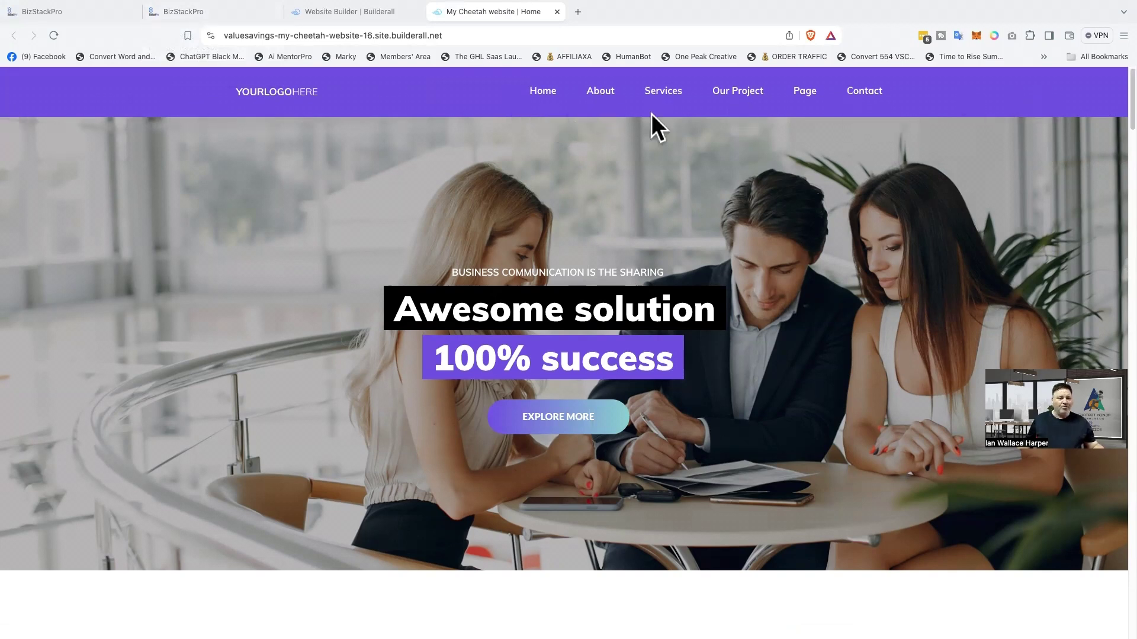
- Return to the BizStackPro page builder and add a full-width section with a wide section below it
click(208, 11)
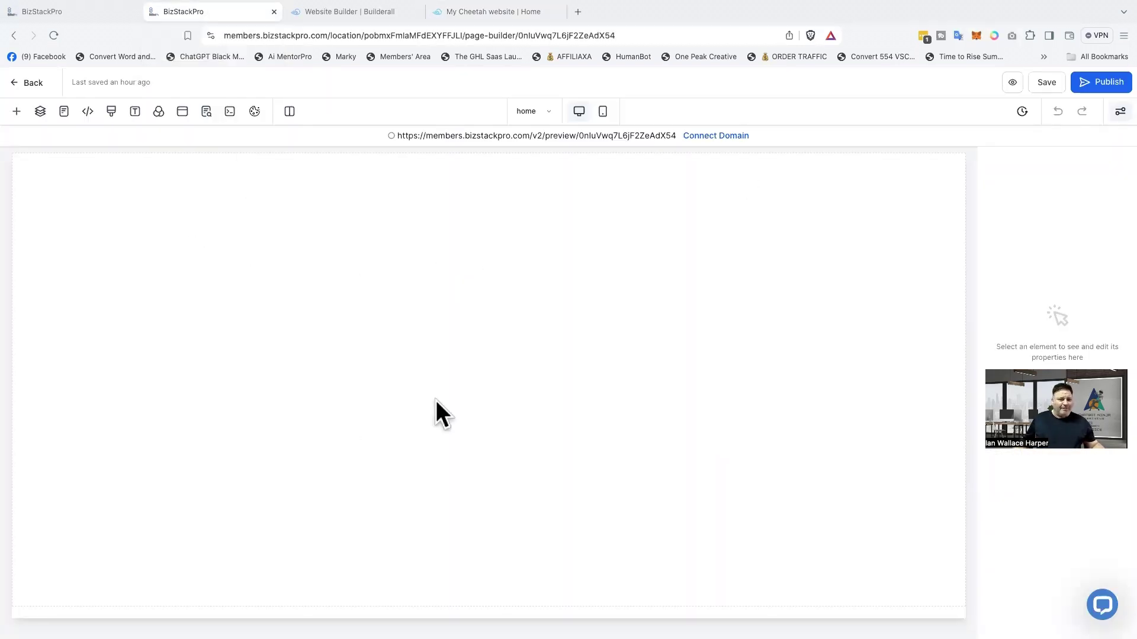
click(17, 111)
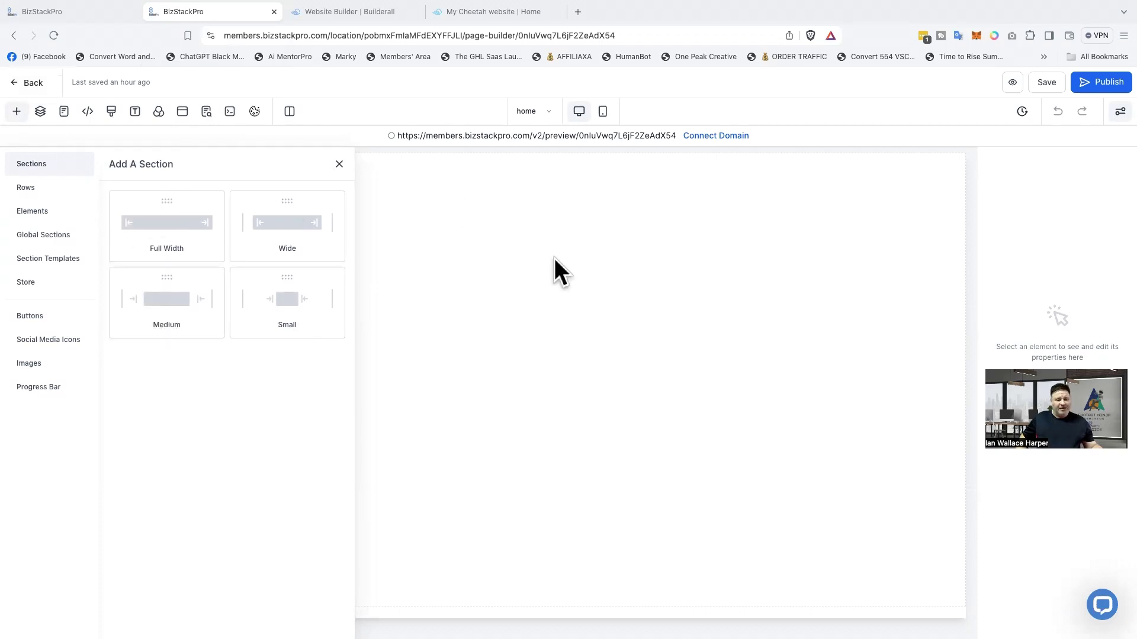
drag(162, 225, 499, 242)
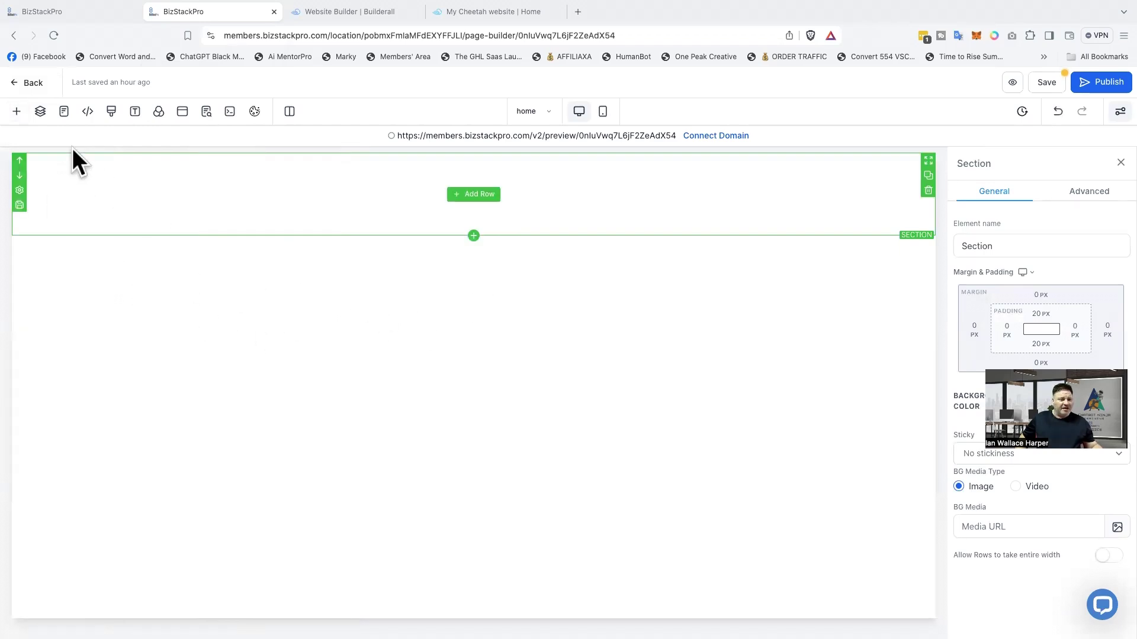
click(18, 111)
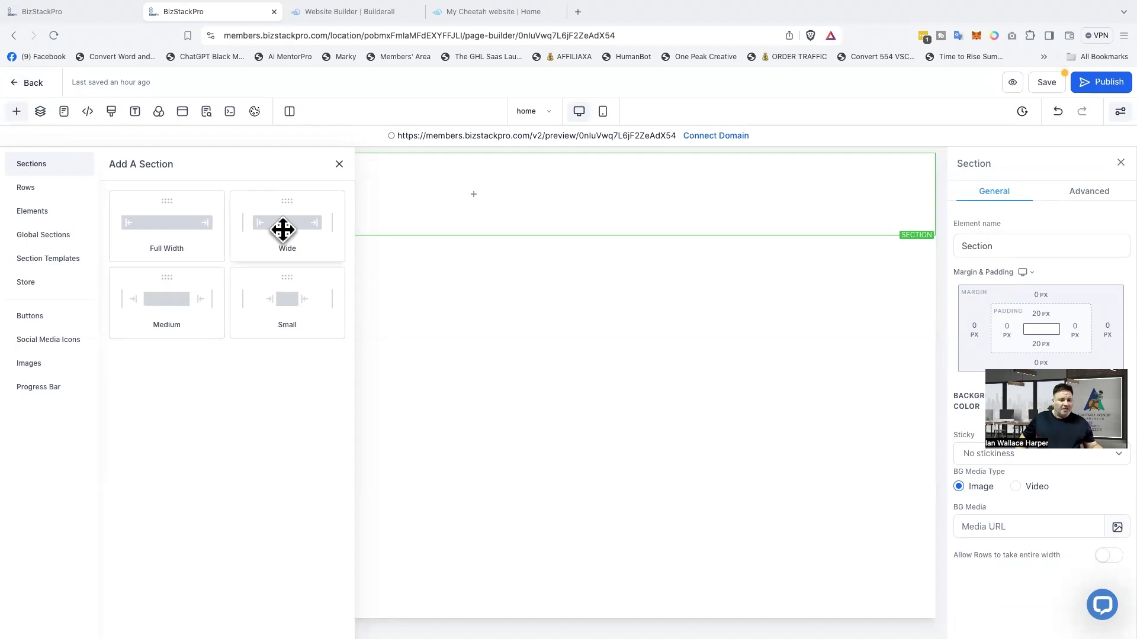
click(314, 232)
drag(314, 232, 486, 281)
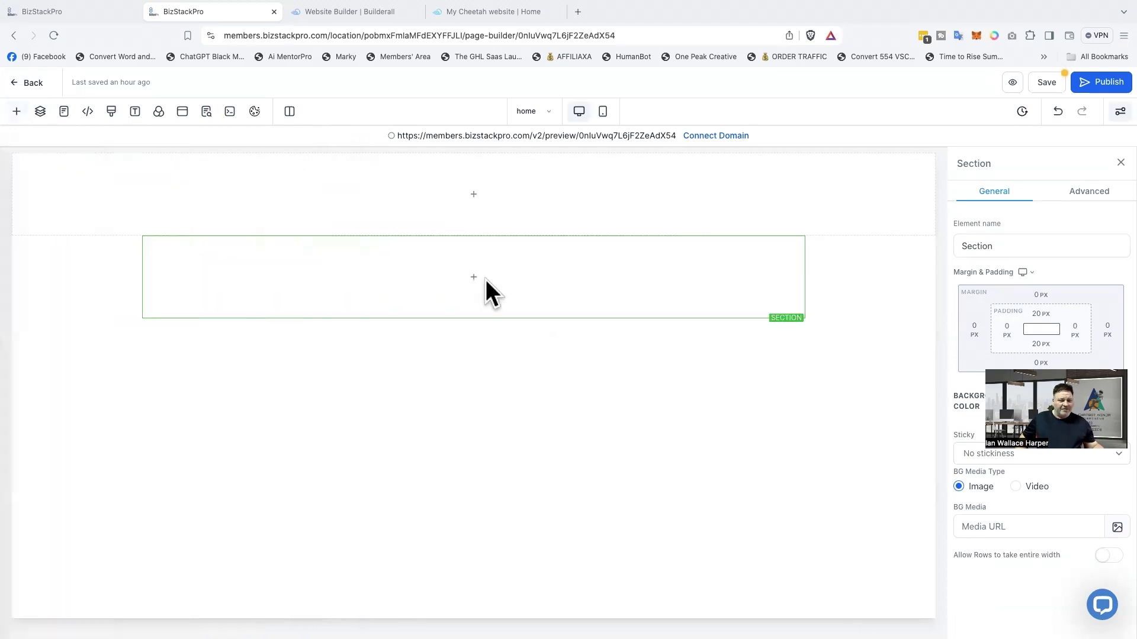
- Add a small section beneath the wide section and delete it again
click(18, 112)
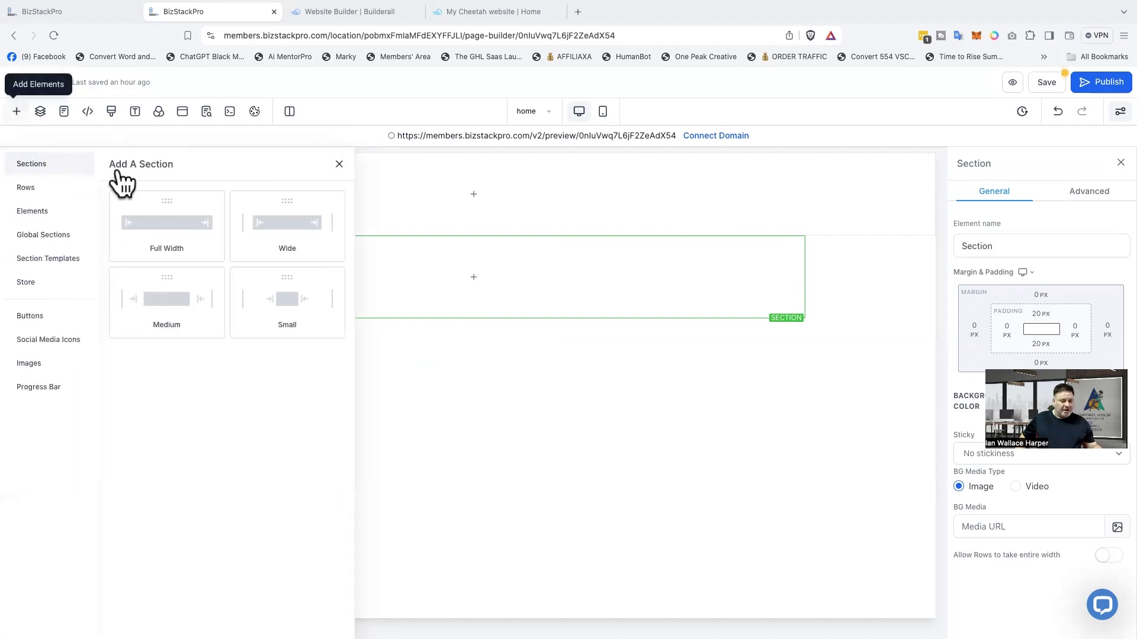
drag(283, 303, 467, 389)
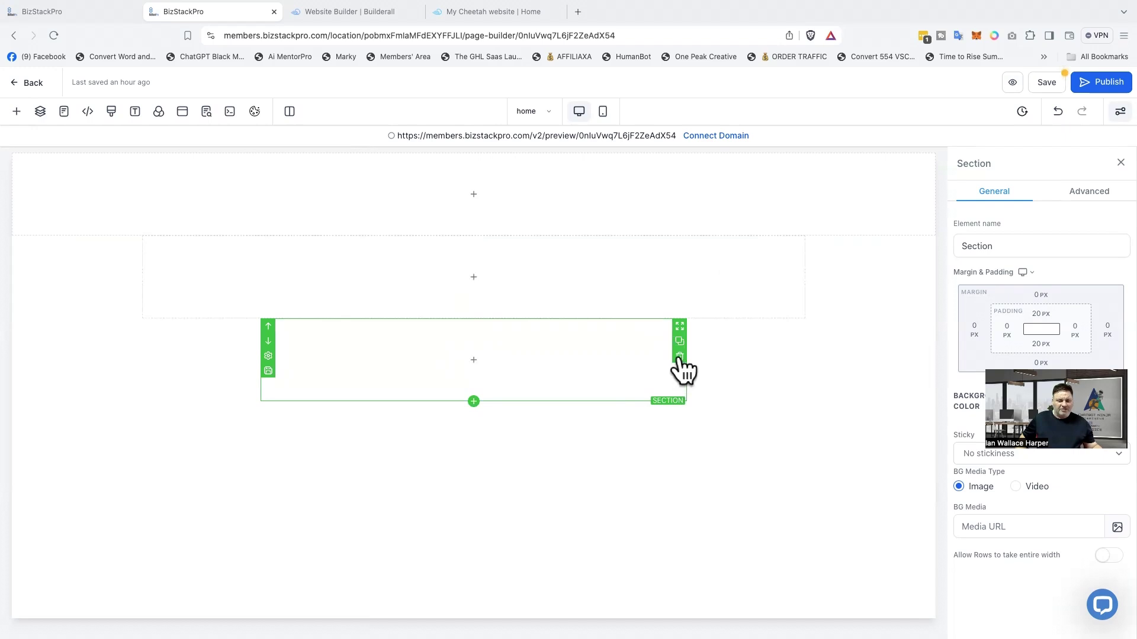
click(680, 357)
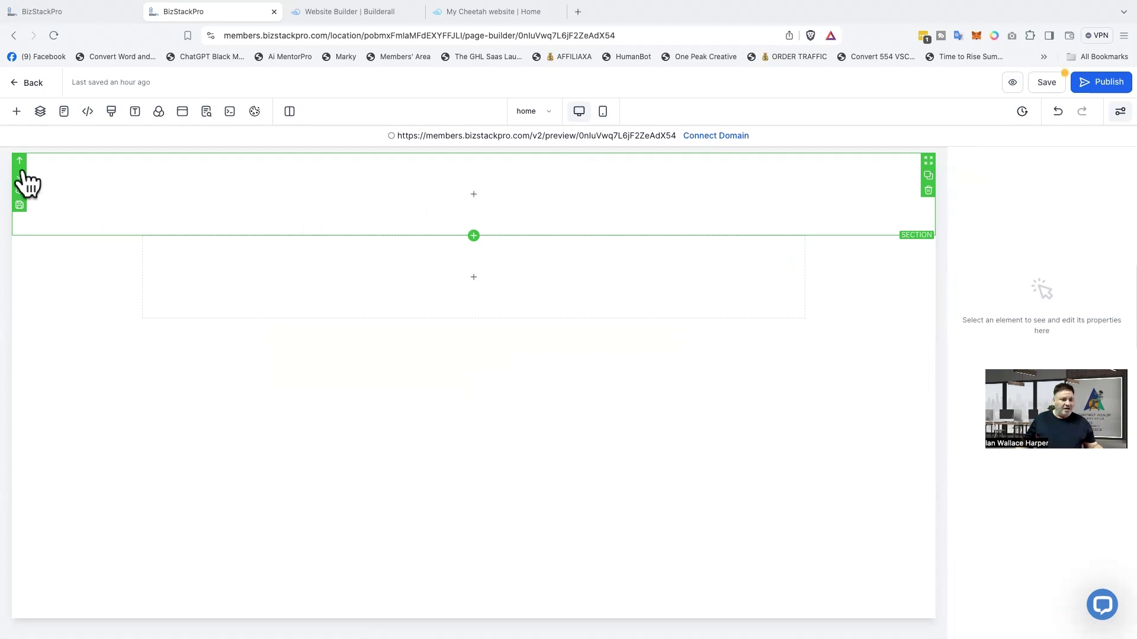
- Insert the Menu Section template at the start of the page and delete the empty full-width section beneath it
click(18, 113)
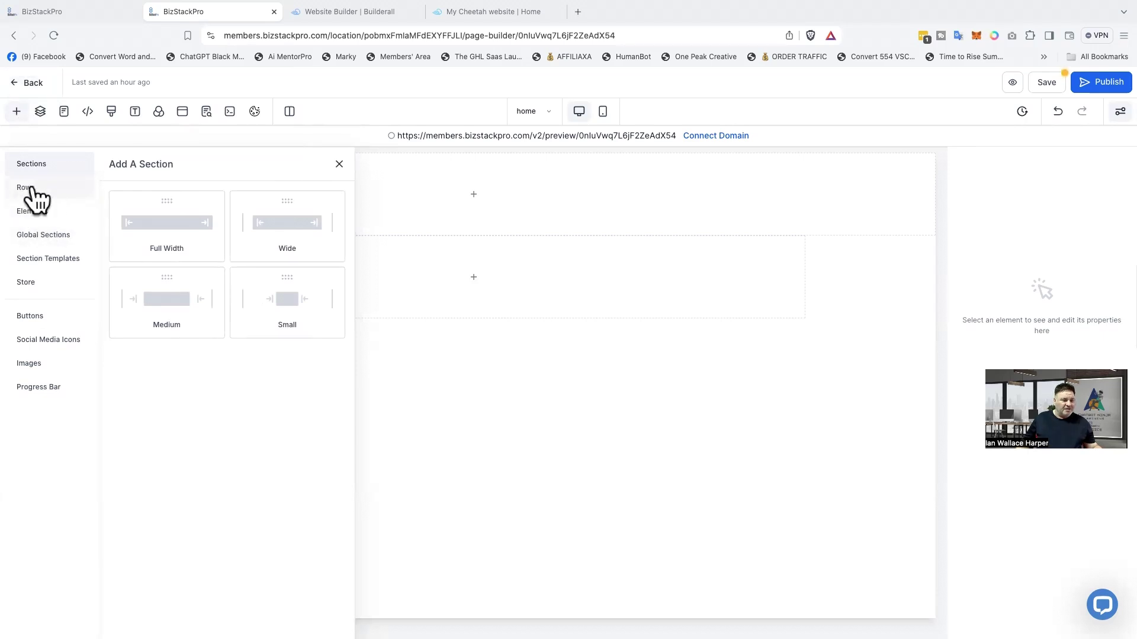
click(42, 270)
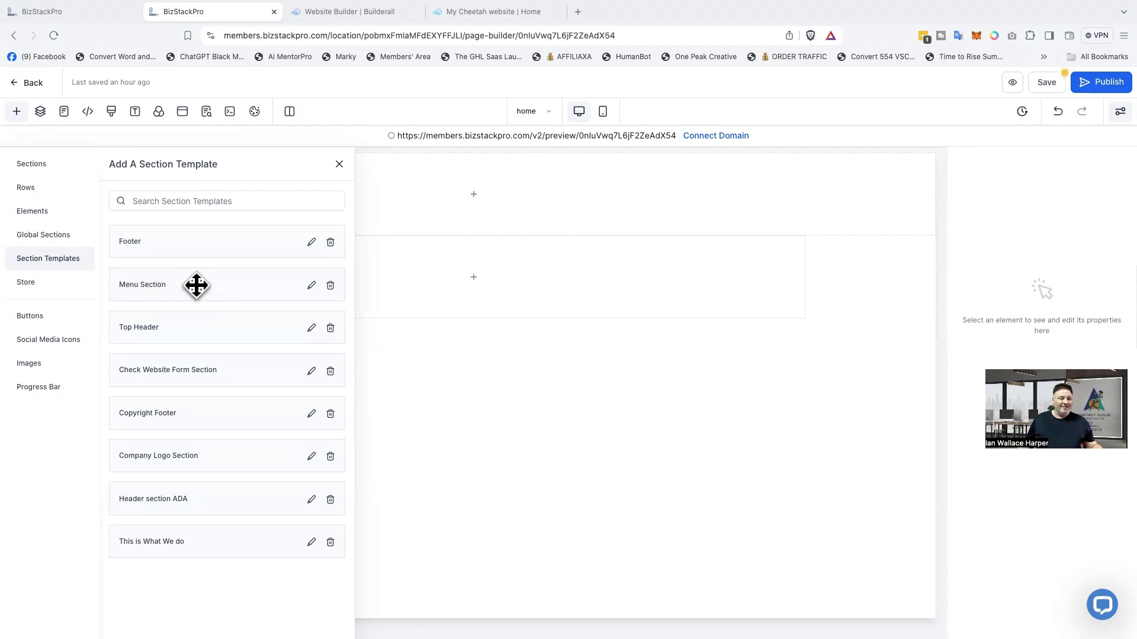
drag(196, 285, 460, 163)
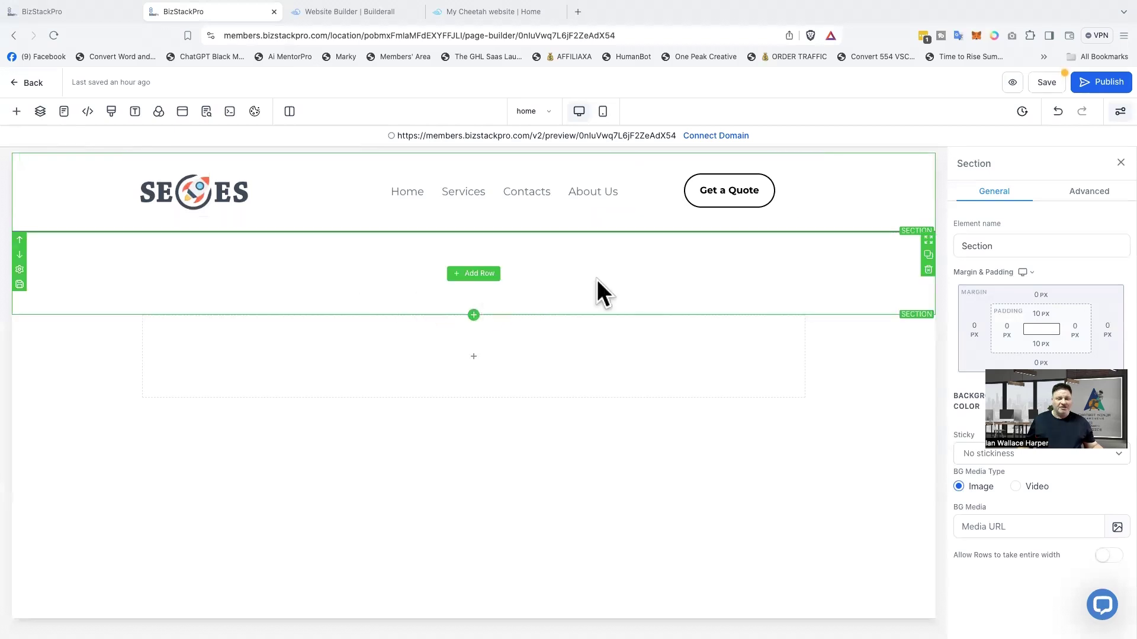
click(928, 271)
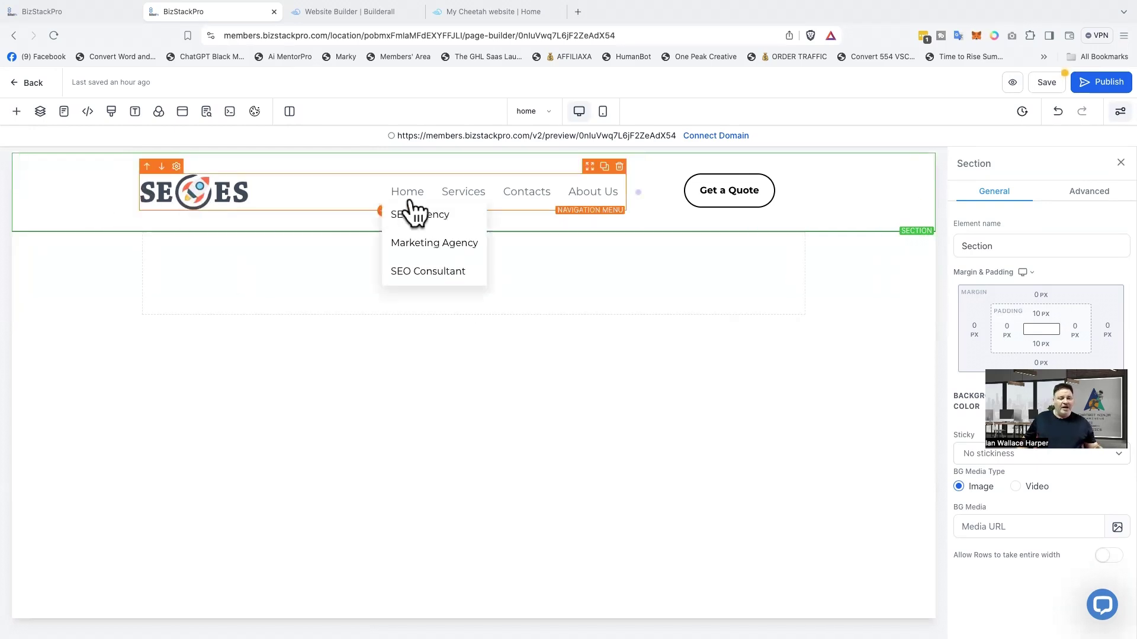
- Select the header's navigation menu and examine its menu items, background, typography, color, spacing and brand logo settings
mouse_move(428, 200)
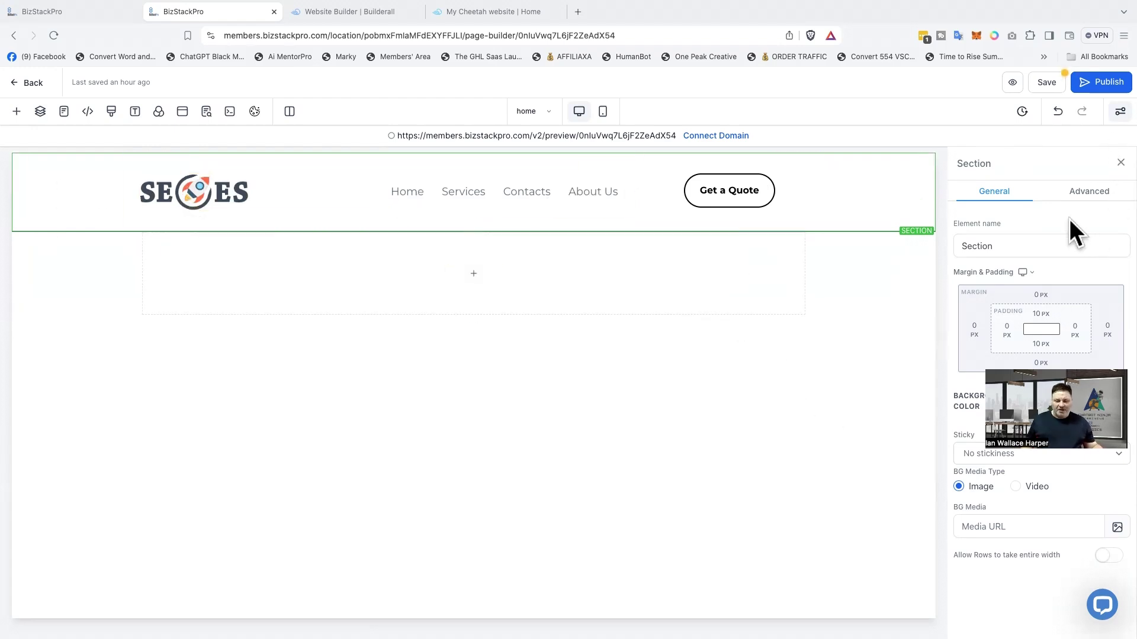
click(1056, 241)
click(1036, 530)
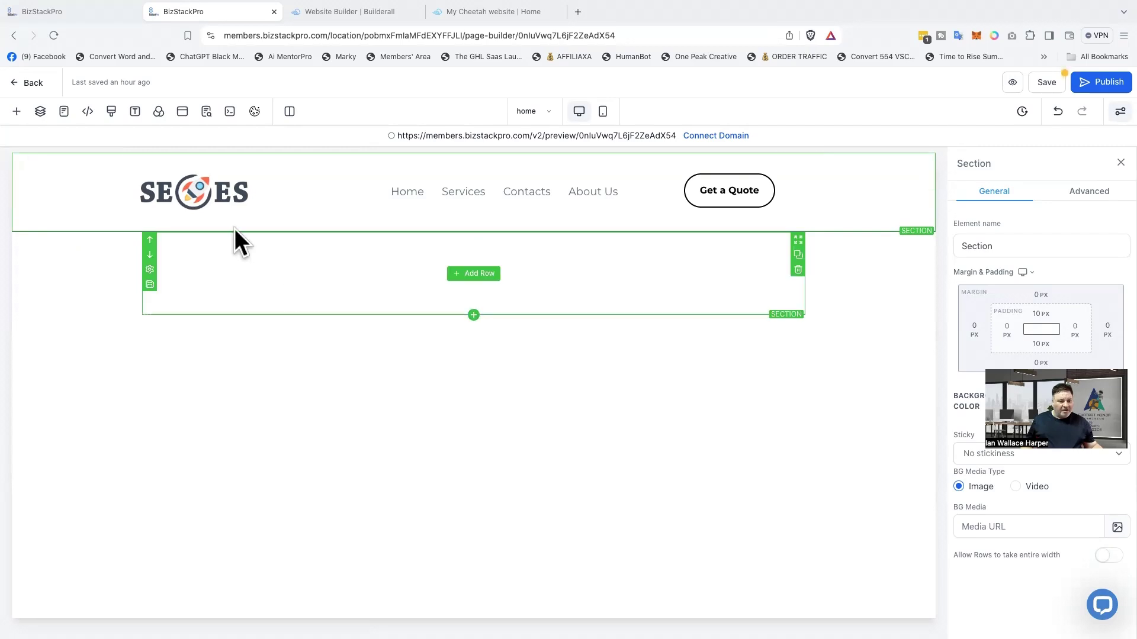
click(322, 188)
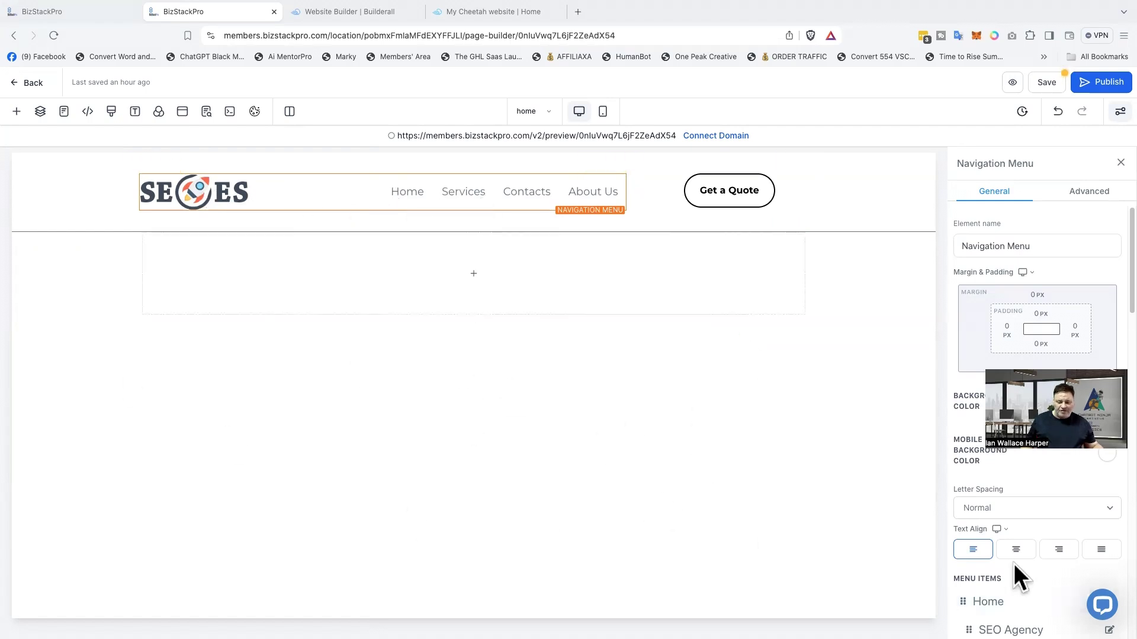
scroll(1086, 533, down, 3)
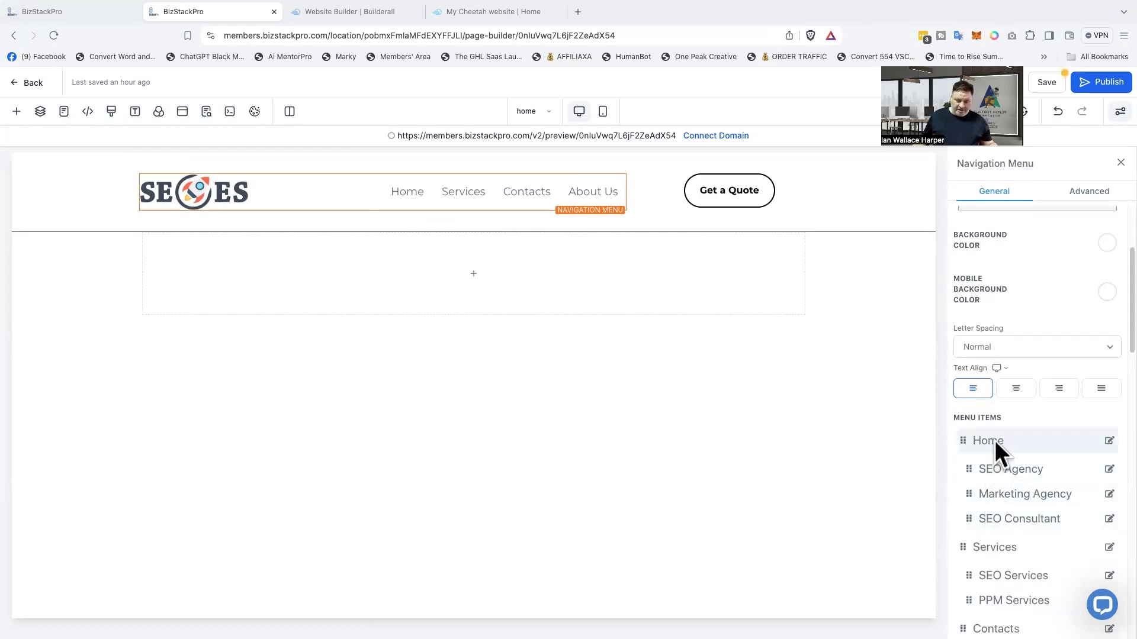
scroll(1046, 473, down, 2)
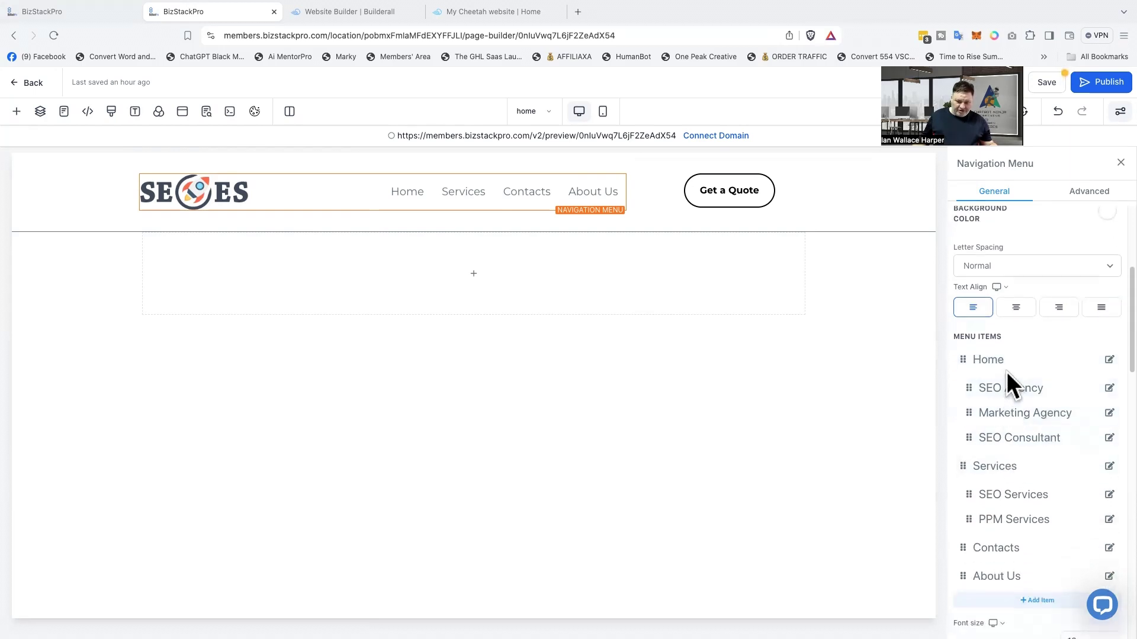
scroll(1003, 398, down, 1)
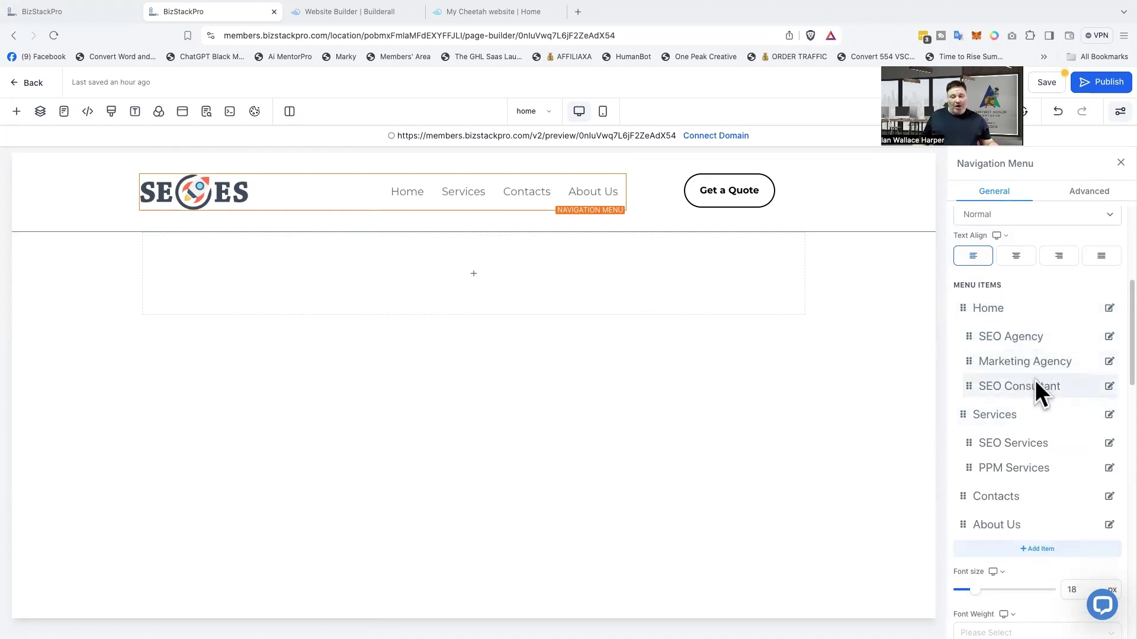
scroll(1035, 390, down, 1)
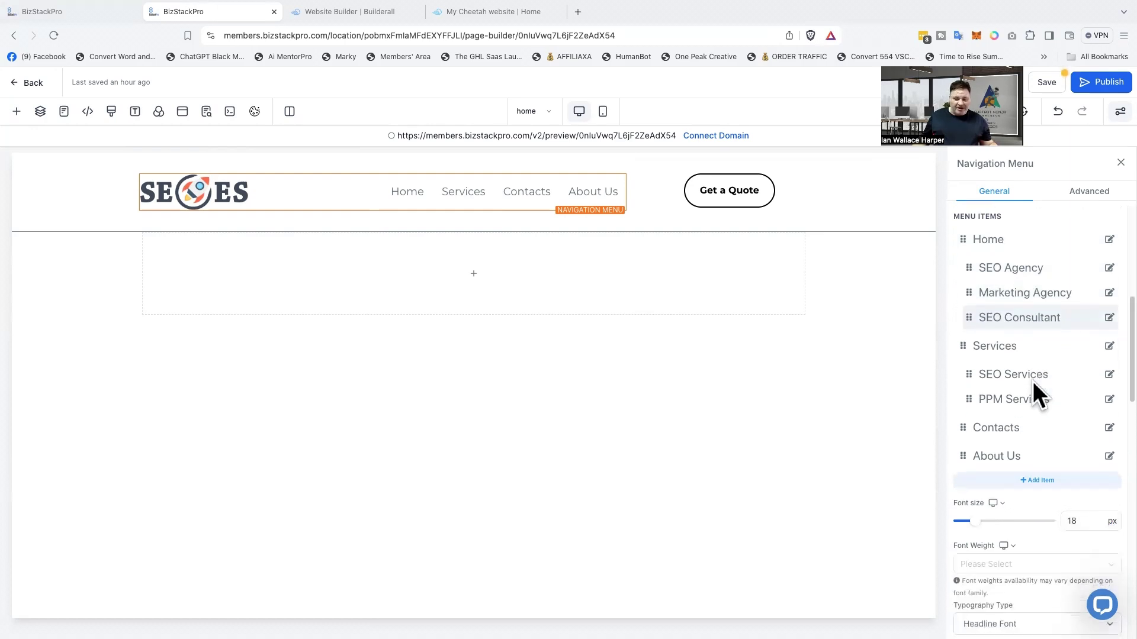
scroll(1035, 391, up, 3)
scroll(1032, 382, up, 1)
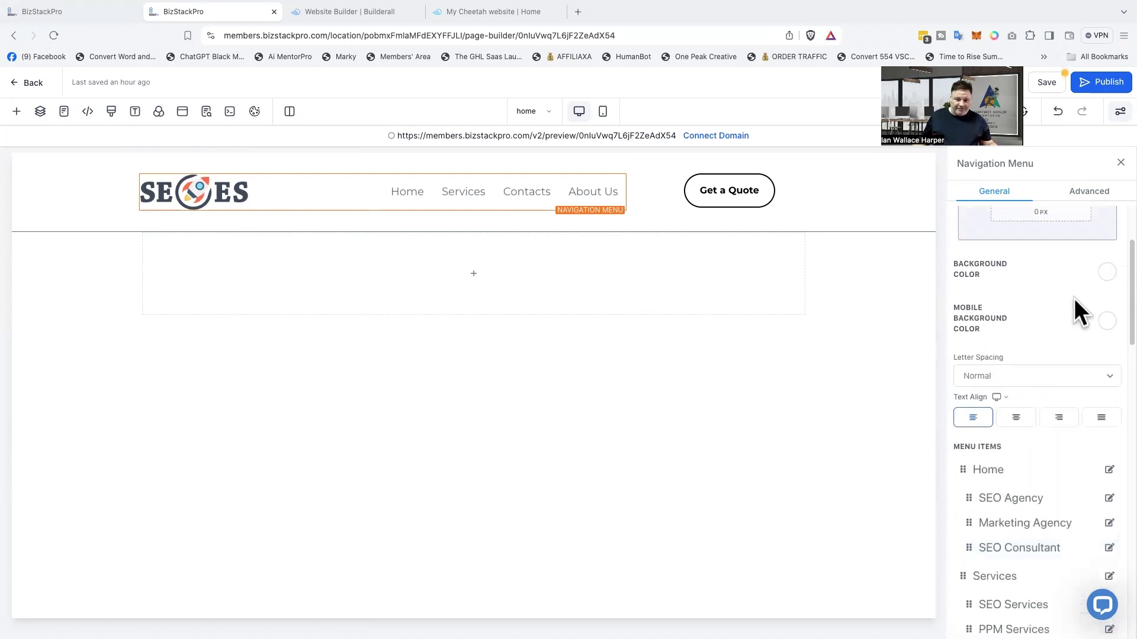
scroll(1054, 305, up, 1)
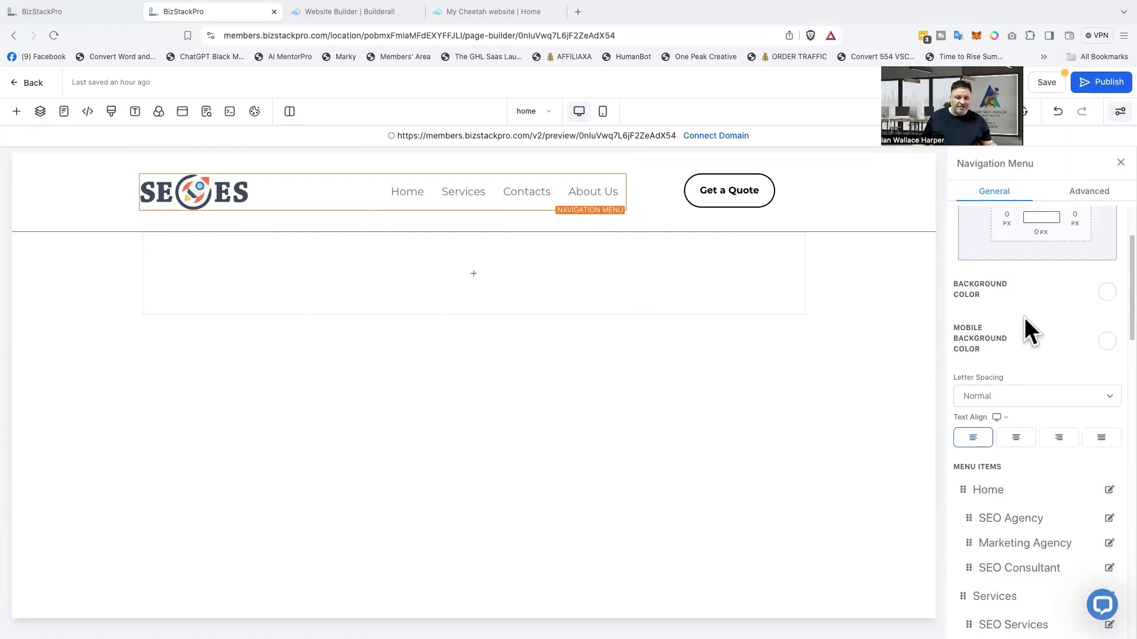
scroll(1025, 319, up, 3)
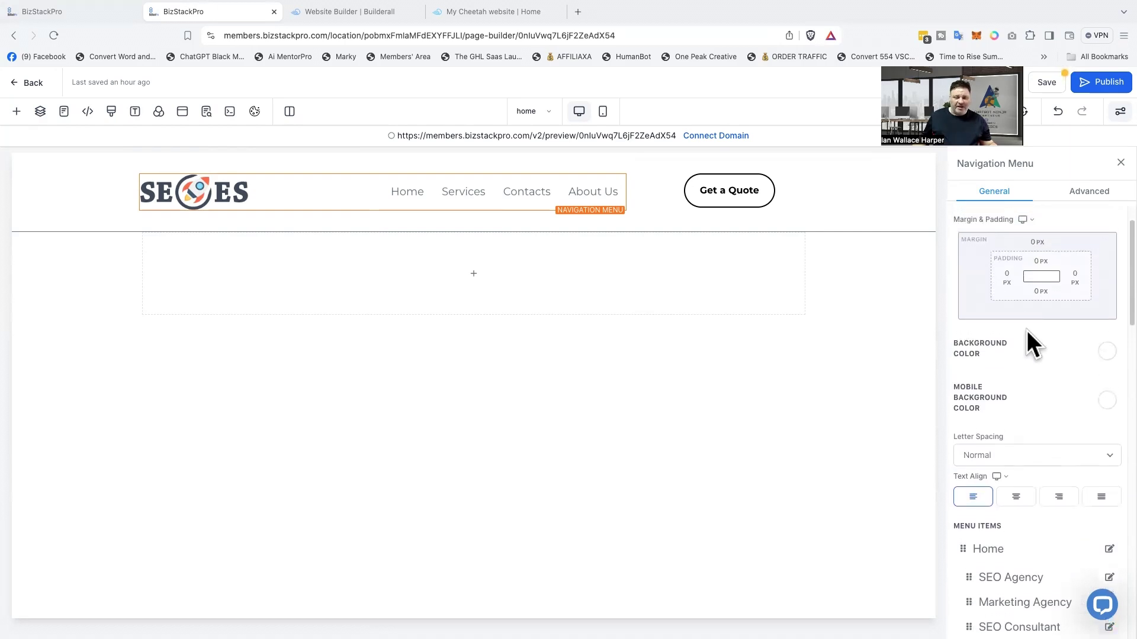
scroll(1022, 343, down, 10)
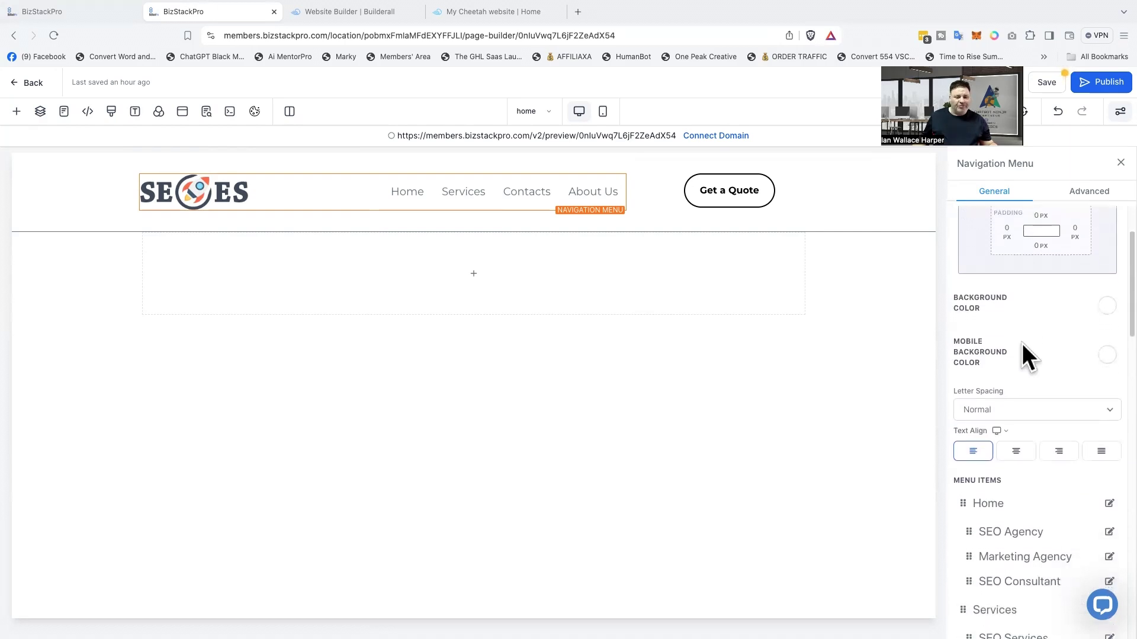
scroll(1022, 343, down, 15)
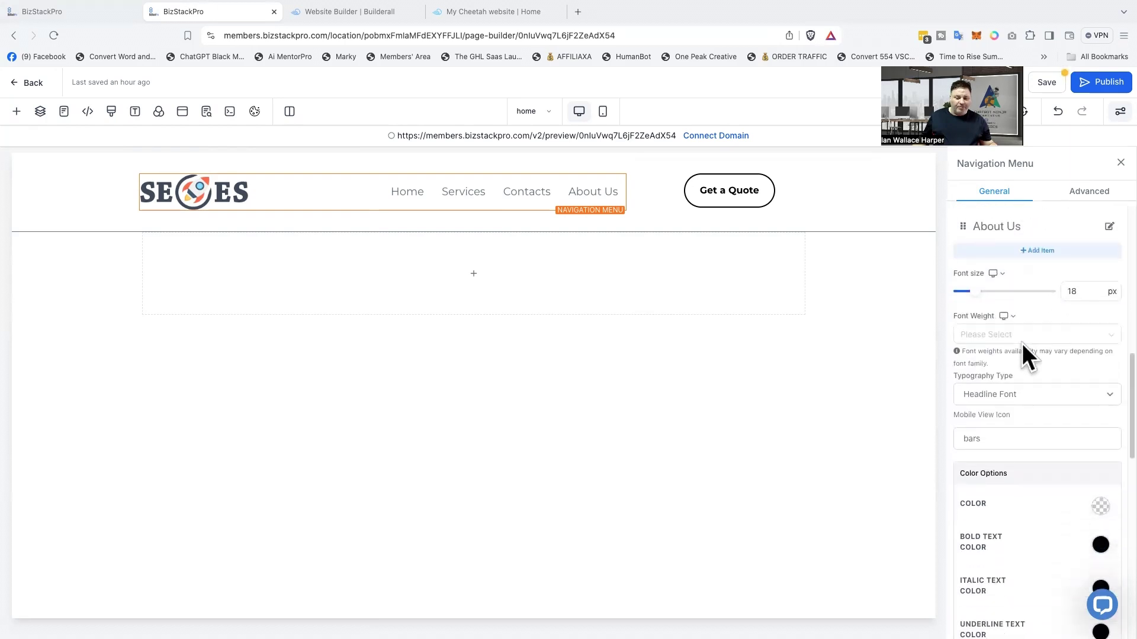
scroll(1022, 343, down, 16)
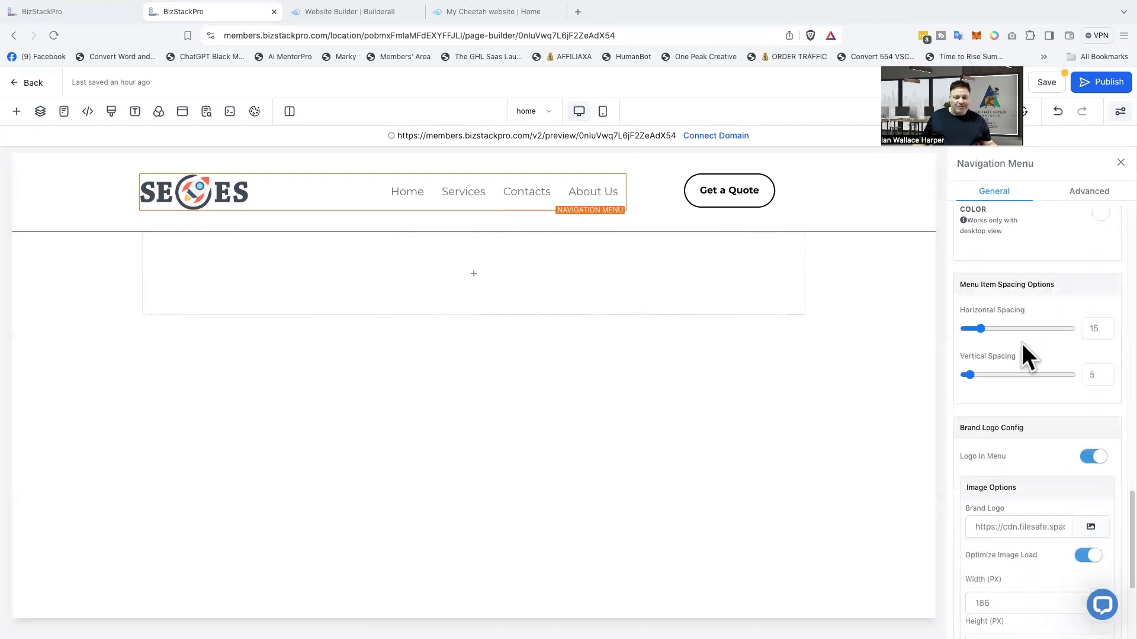
- Turn off the navigation menu's logo and try right text alignment before setting the alignment to centre
scroll(1022, 343, down, 1)
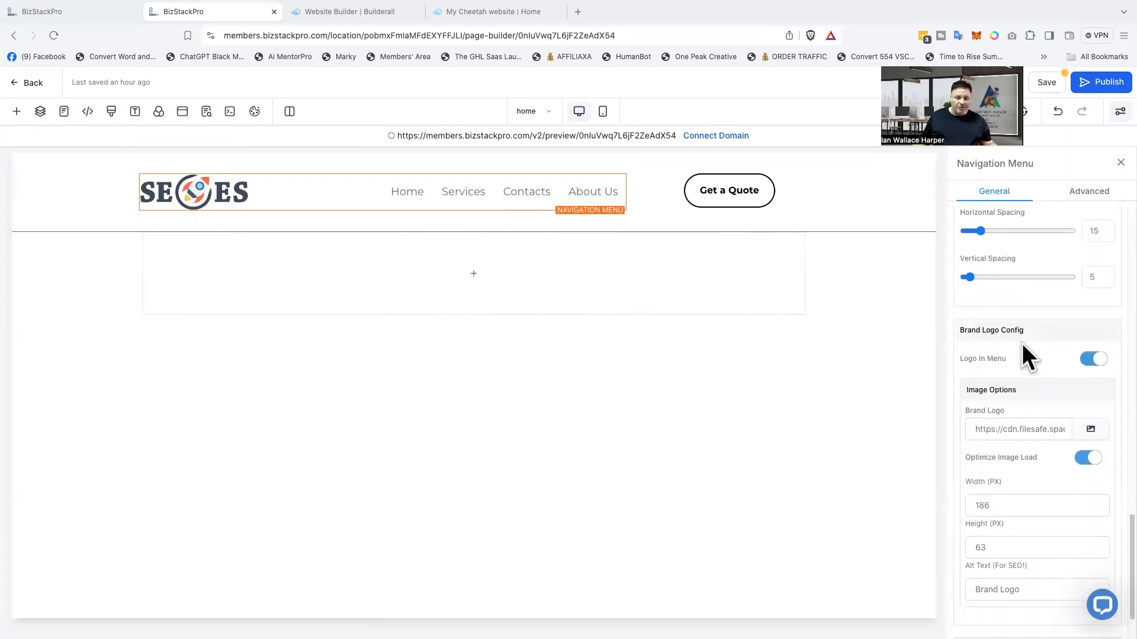
click(1094, 356)
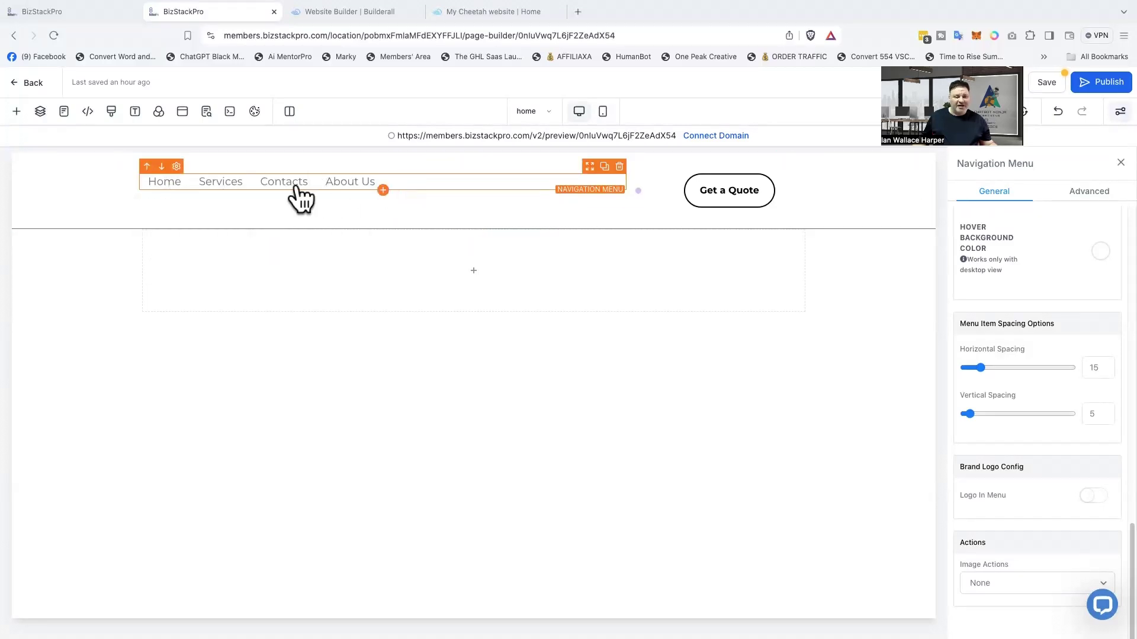
scroll(1063, 305, up, 10)
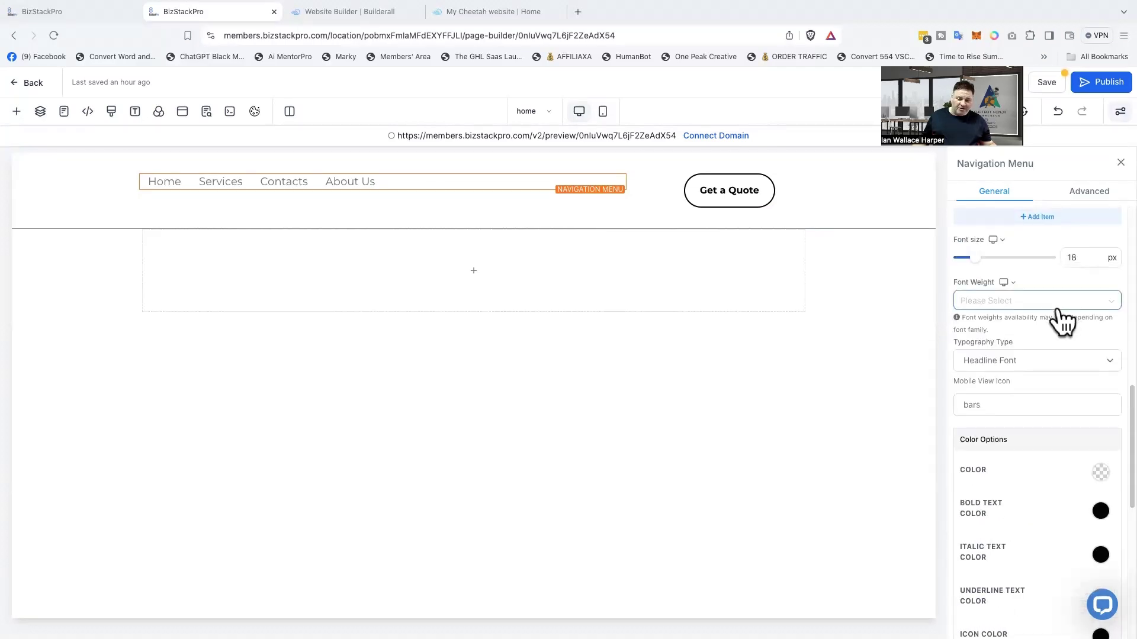
scroll(1063, 323, up, 5)
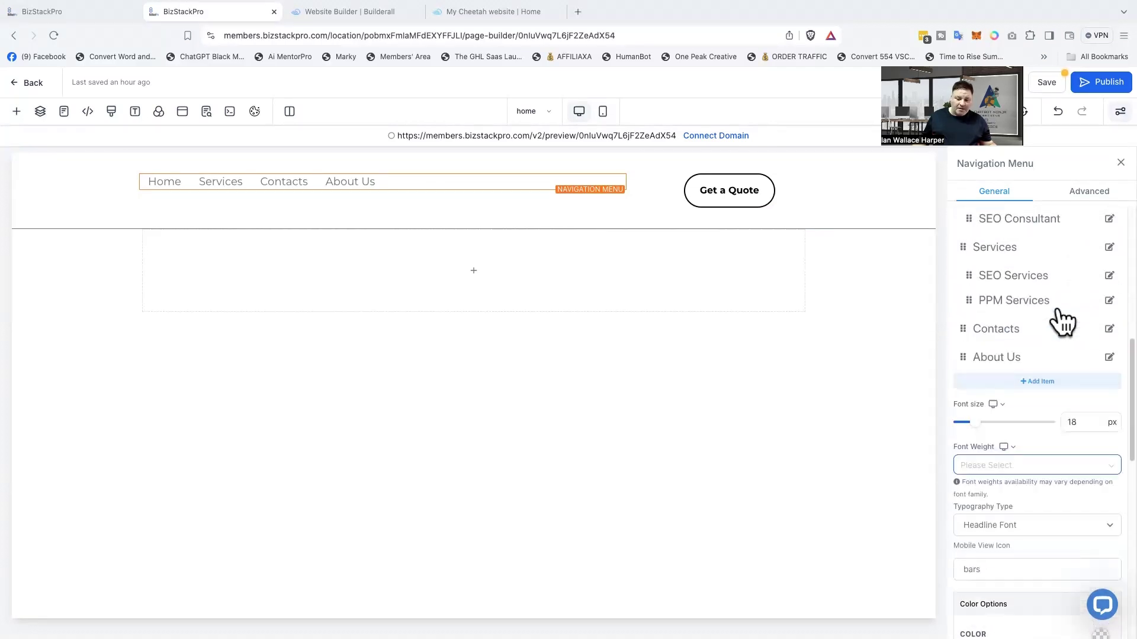
scroll(1063, 322, up, 5)
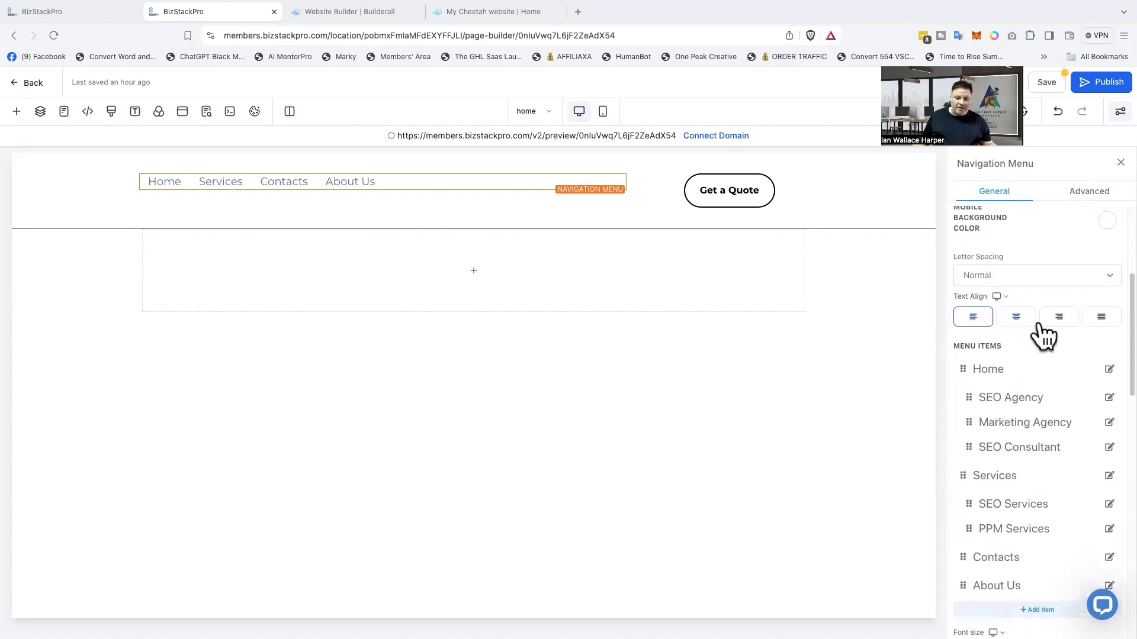
click(1017, 320)
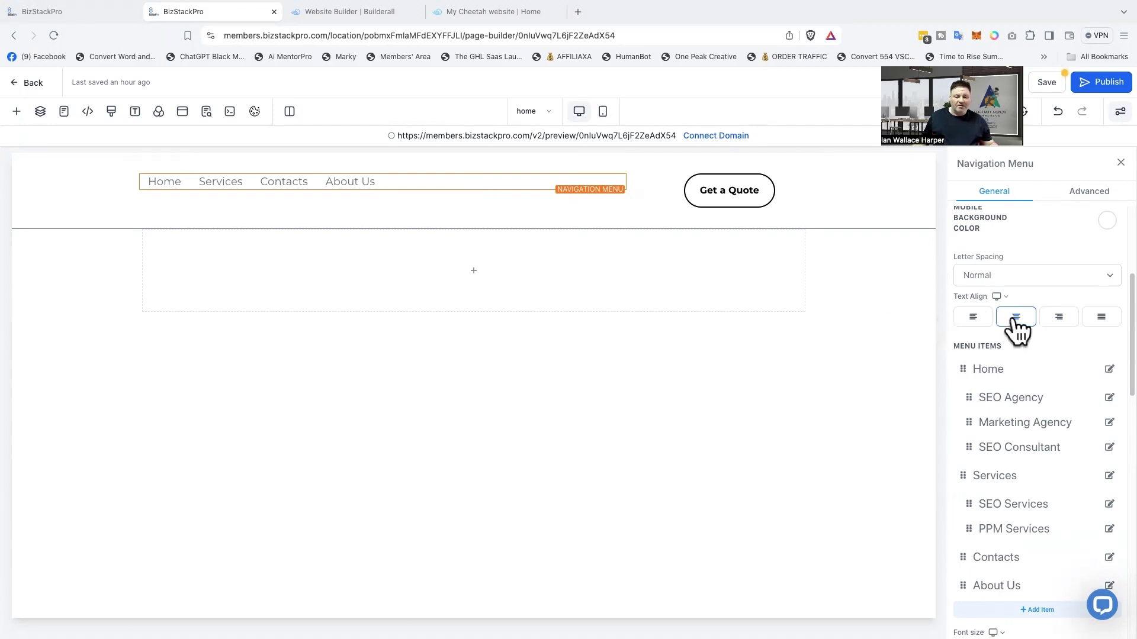
click(1059, 318)
click(1016, 318)
- Review the navigation menu's list of items, alignment, font, color and item spacing options down to the brand logo setting
scroll(1028, 349, down, 1)
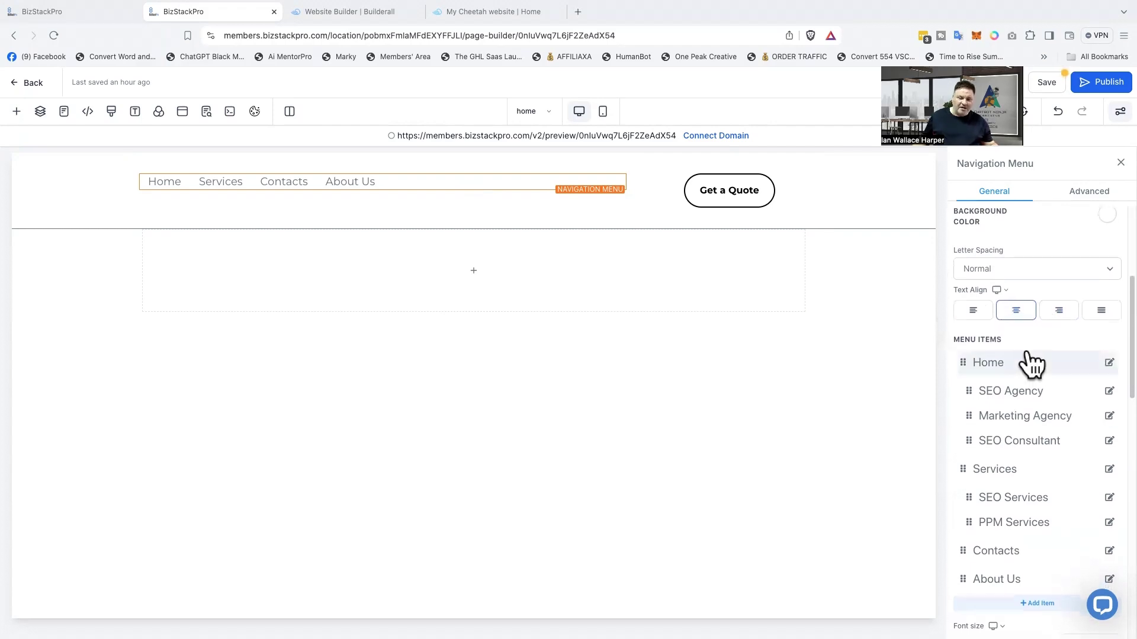
scroll(1014, 307, down, 4)
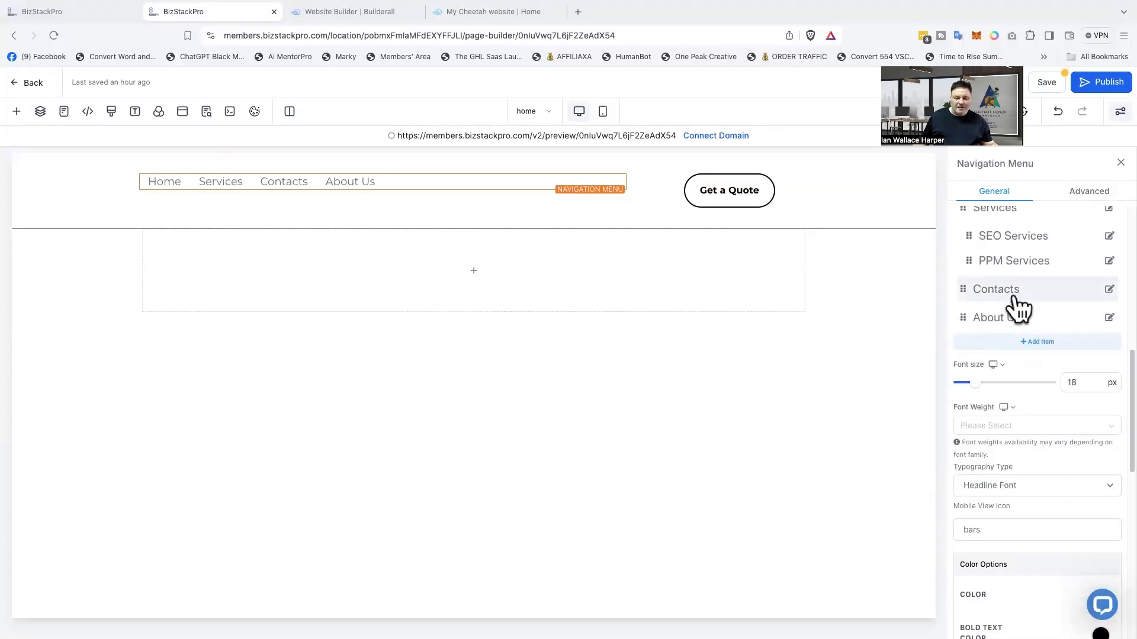
scroll(1020, 308, up, 7)
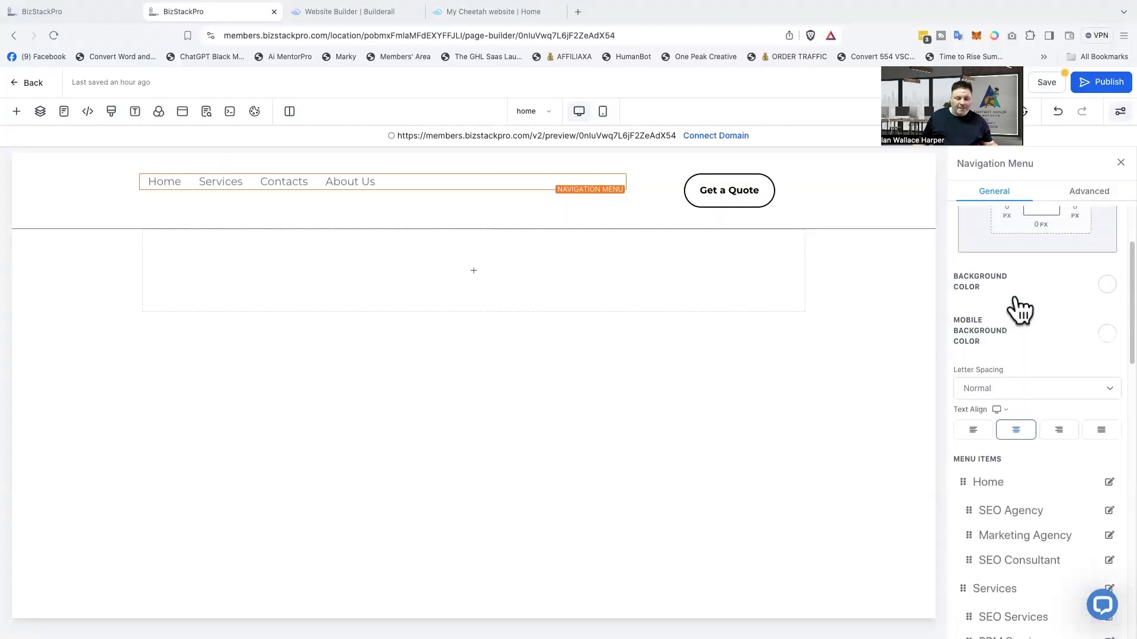
scroll(1020, 310, down, 4)
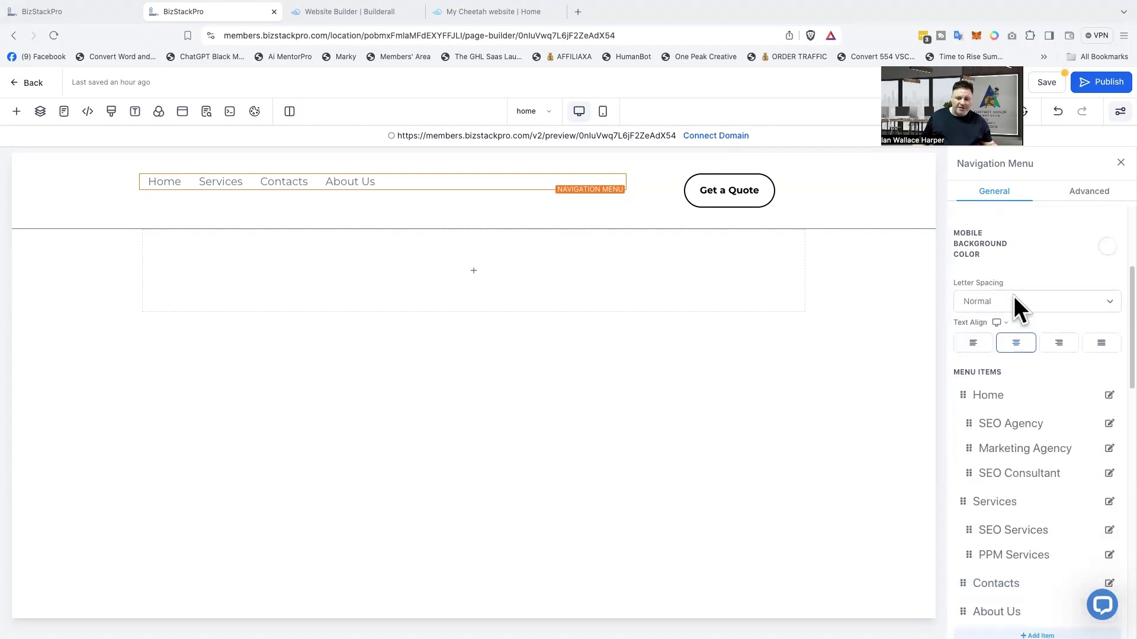
scroll(1026, 270, up, 2)
scroll(1026, 270, down, 6)
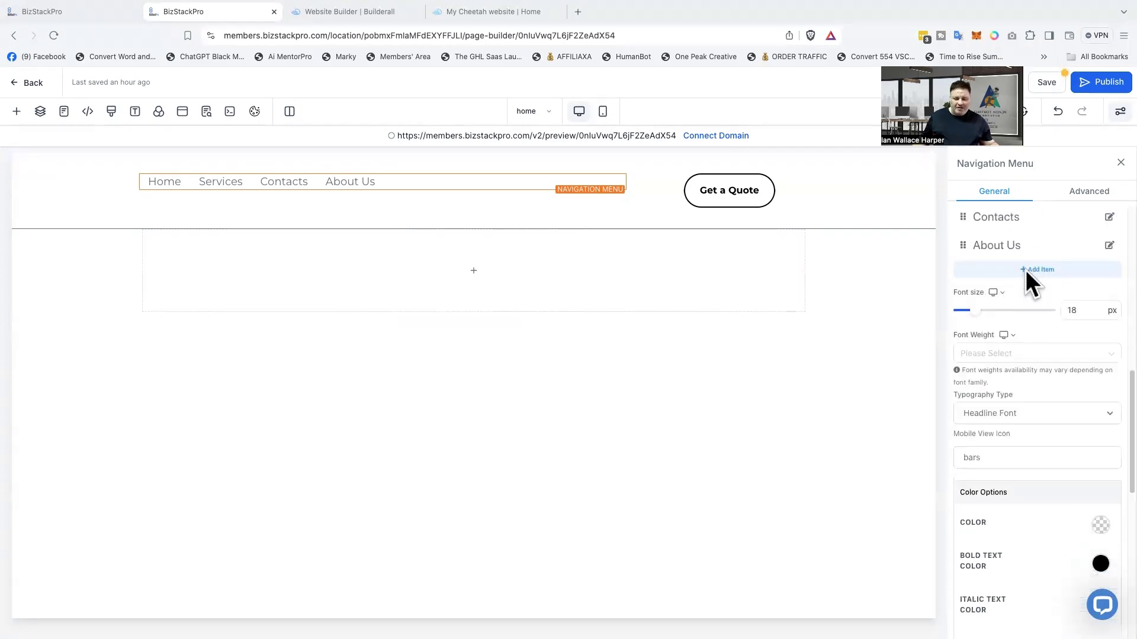
scroll(1018, 286, down, 4)
scroll(1021, 287, down, 7)
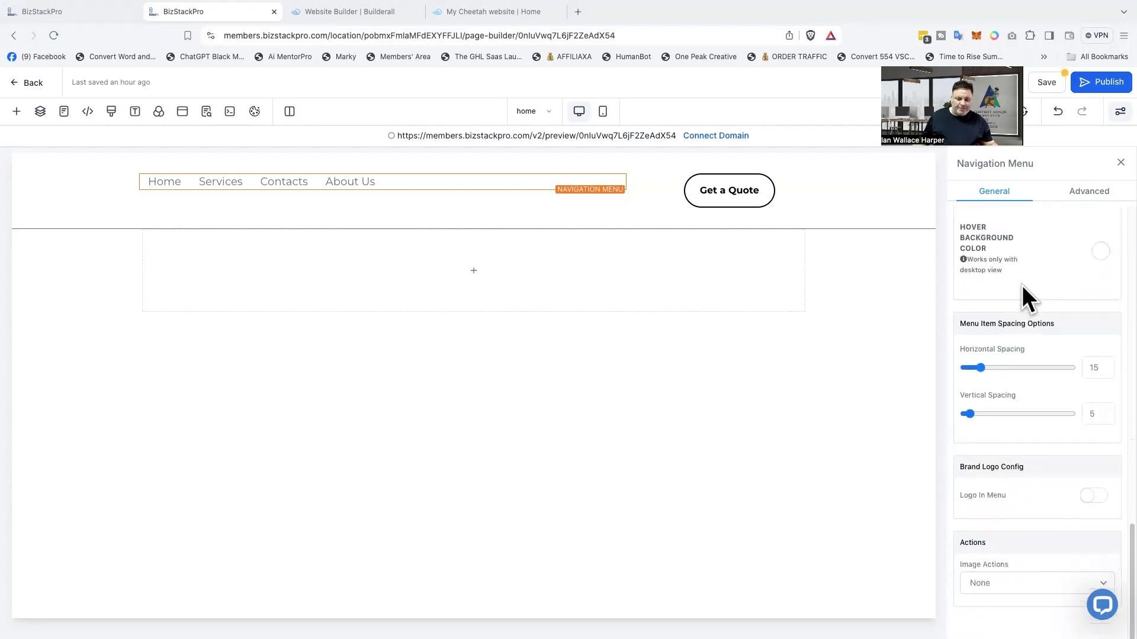
- Turn the menu logo back on and replace it with the MyLogo image from the Playground Images folder
click(1094, 497)
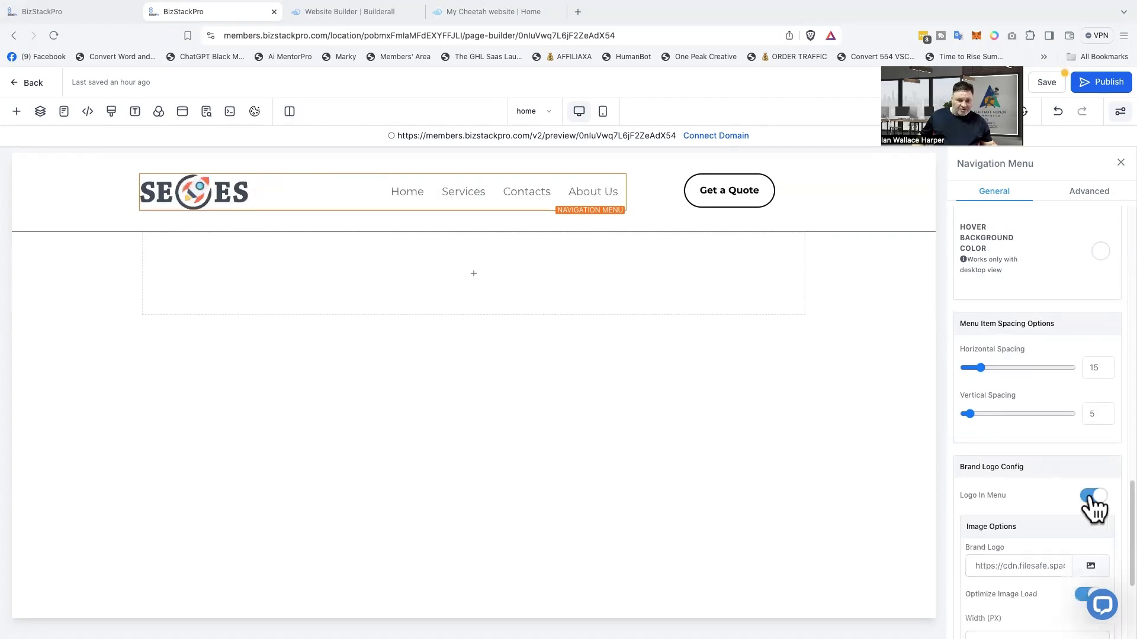
scroll(1016, 468, down, 3)
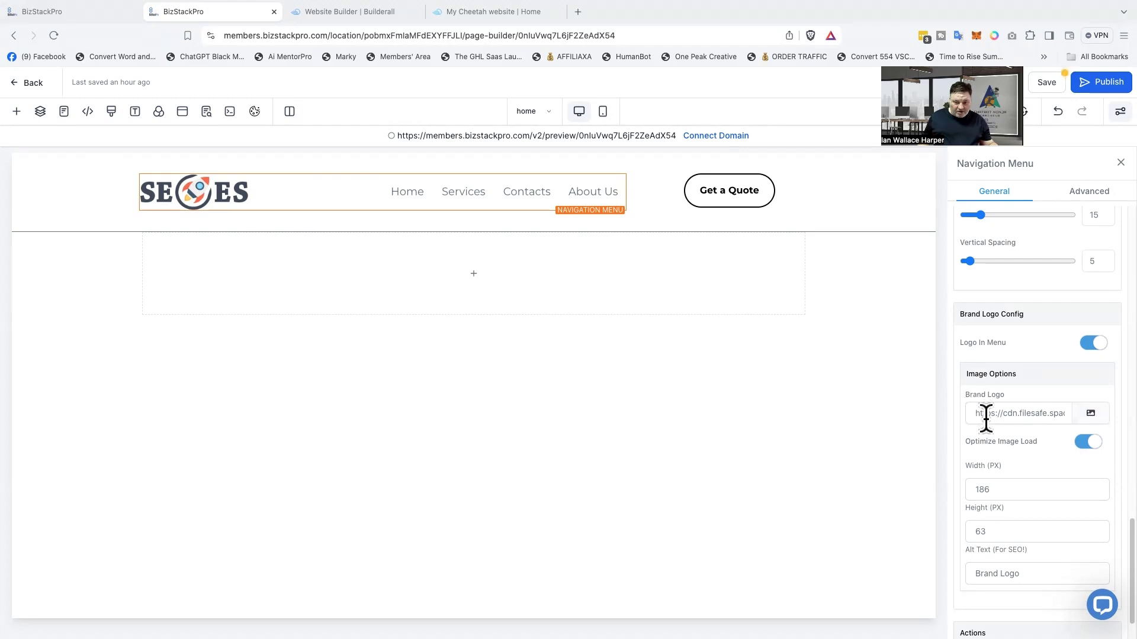
click(1091, 414)
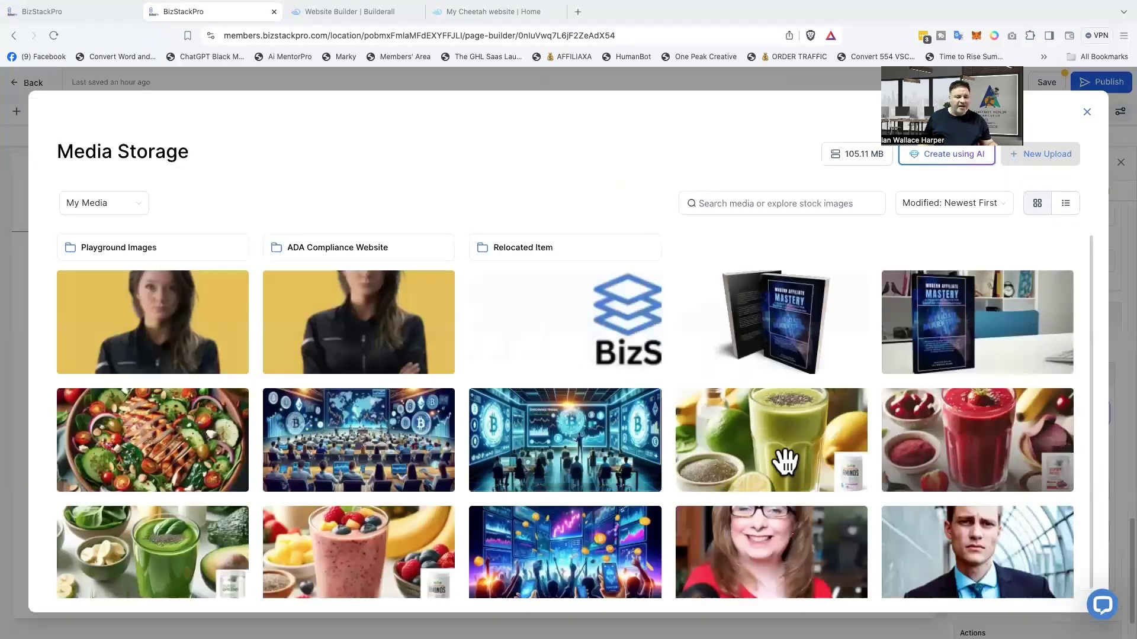
click(180, 259)
click(176, 247)
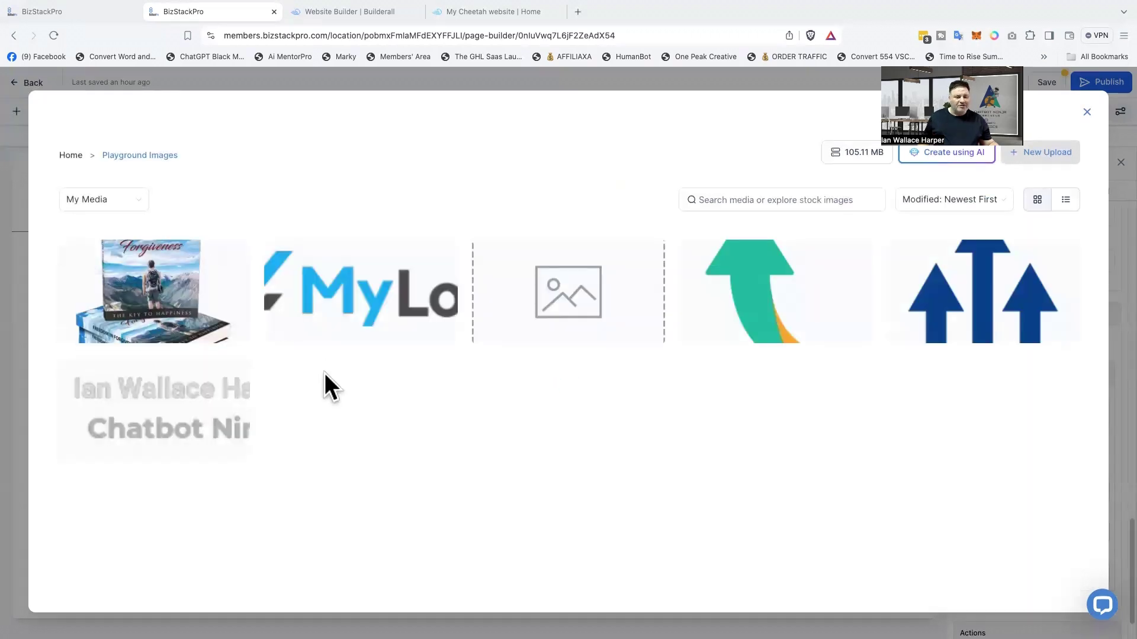
click(355, 305)
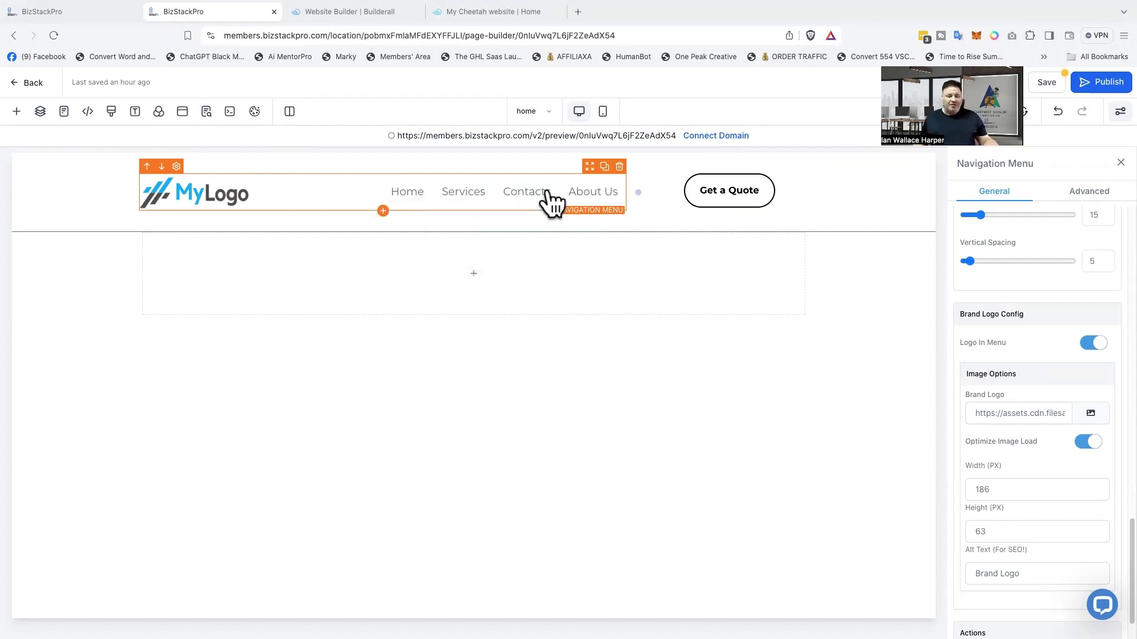
- Preview the header in mobile view and return to desktop view
mouse_move(385, 195)
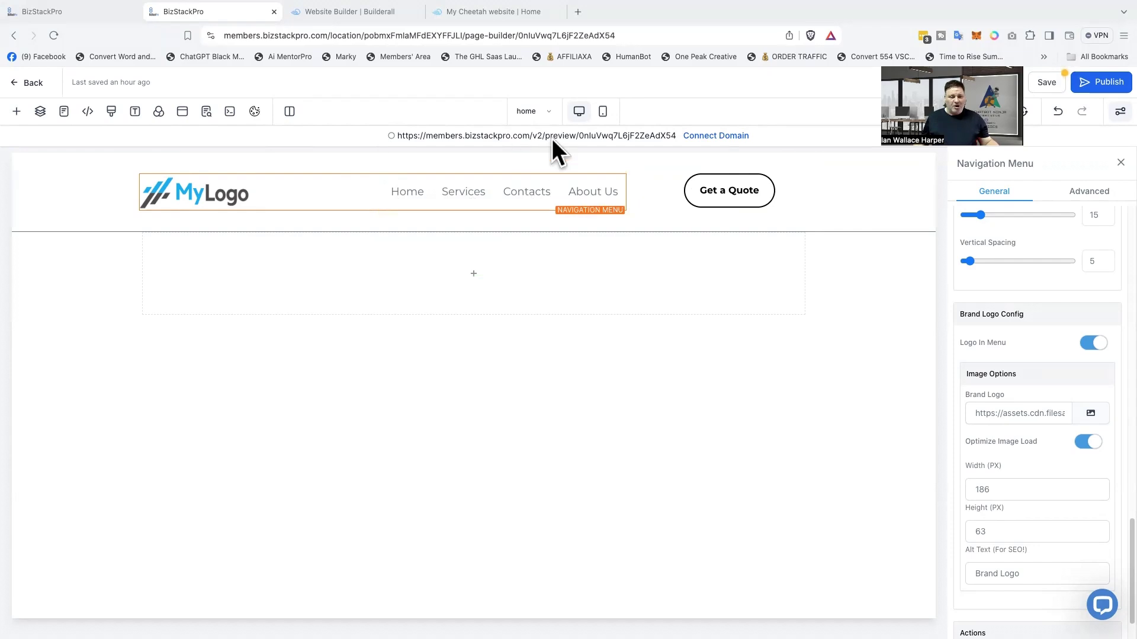
click(604, 113)
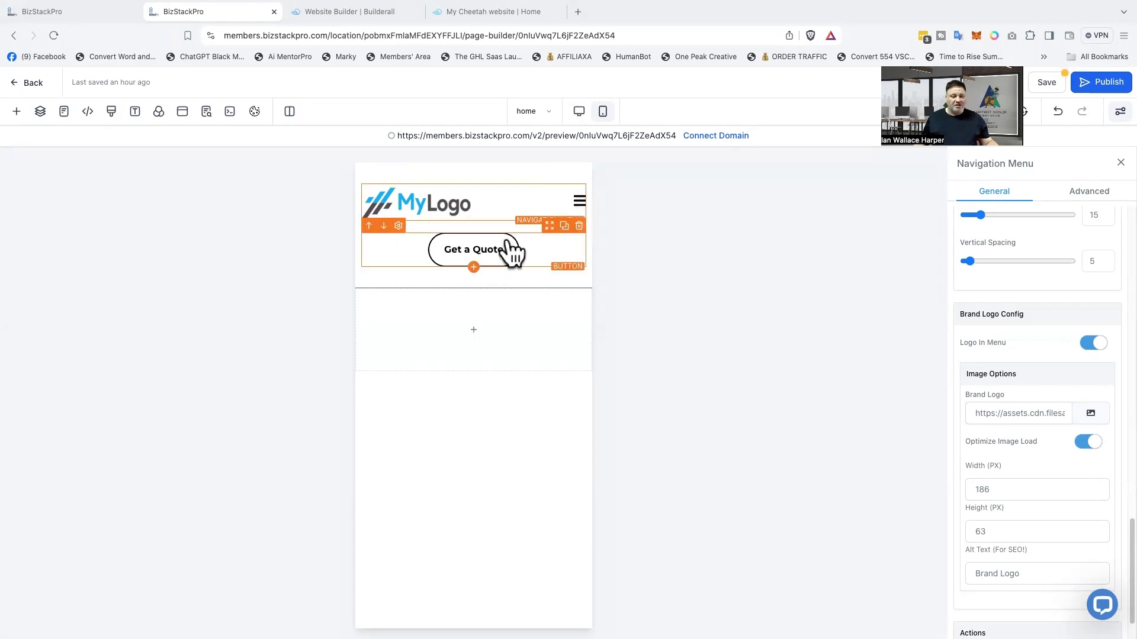
click(579, 113)
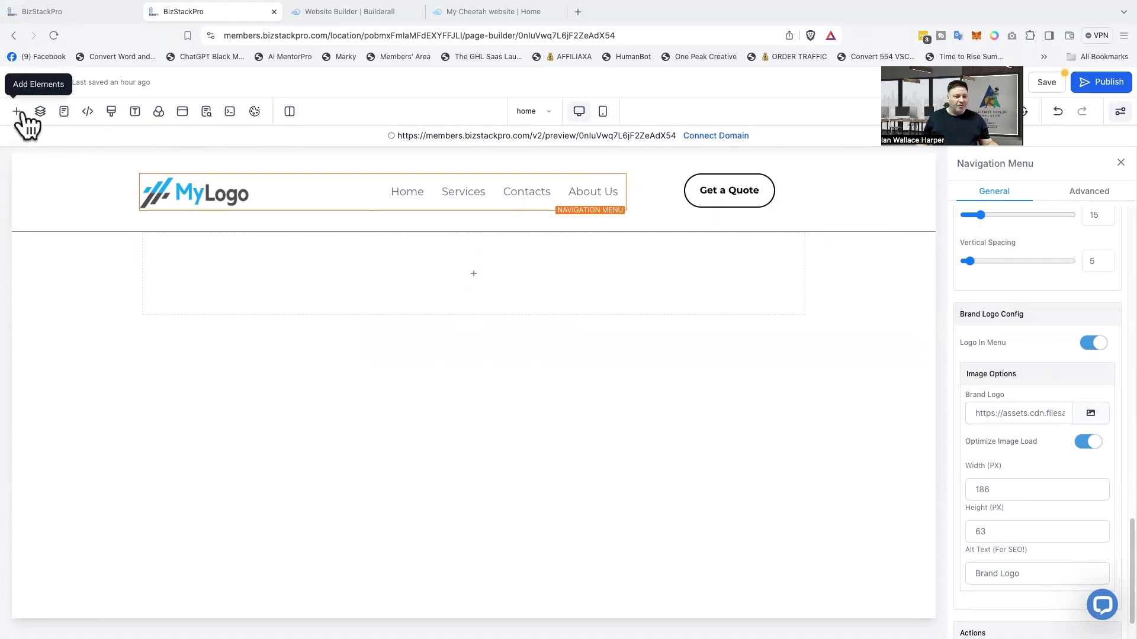
- Add the blue rectangular button to the header's second column, beneath the Get a Quote button
click(17, 113)
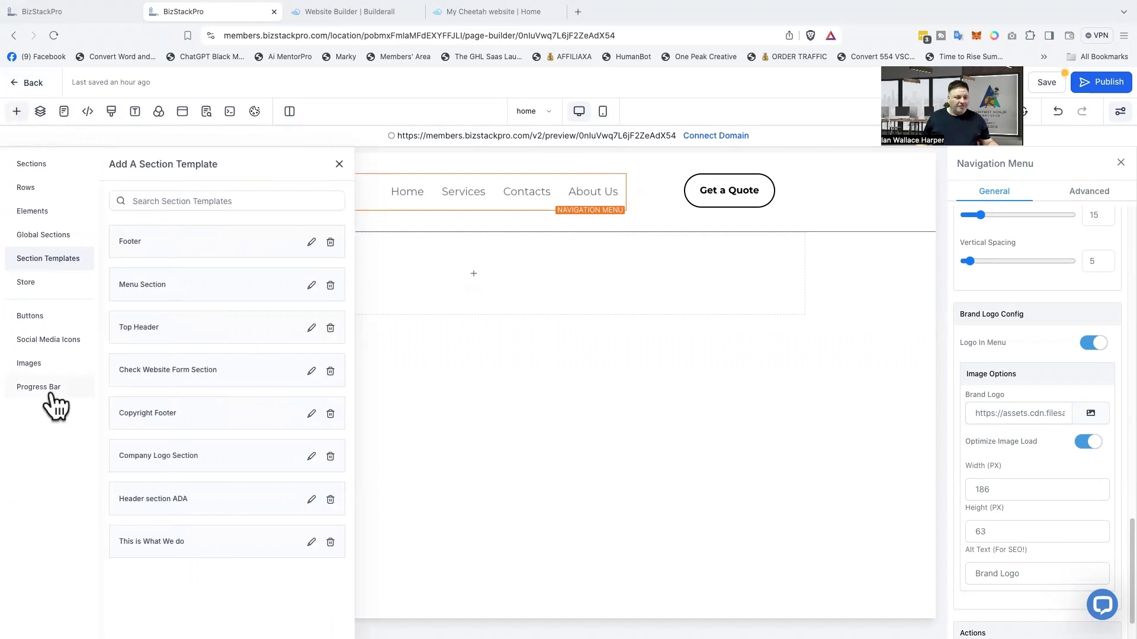
click(32, 320)
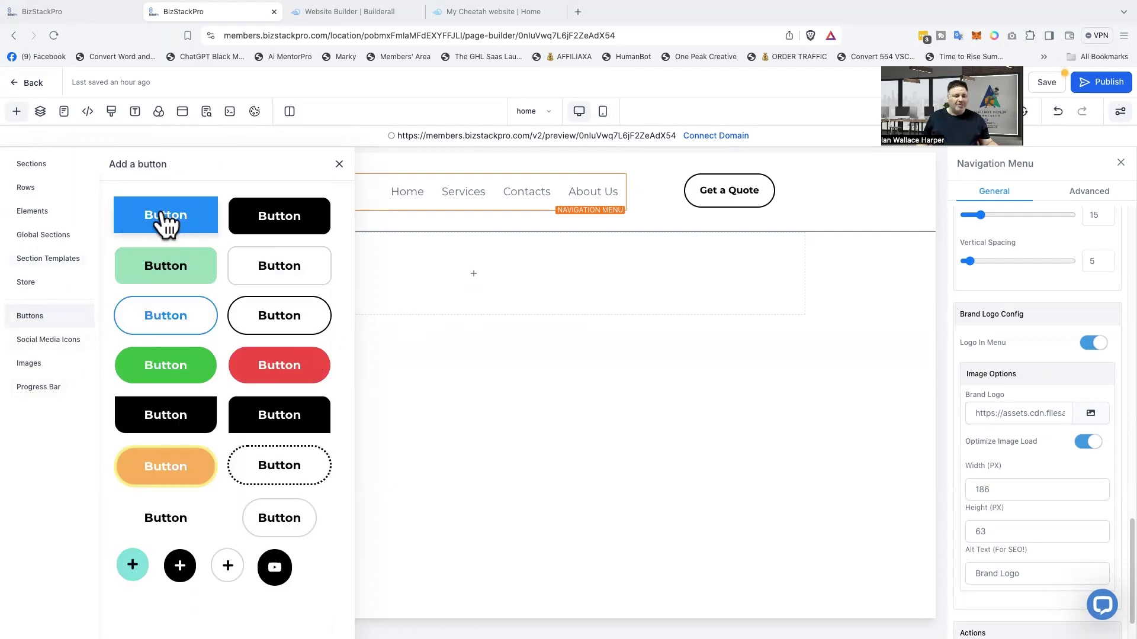
drag(165, 223, 721, 218)
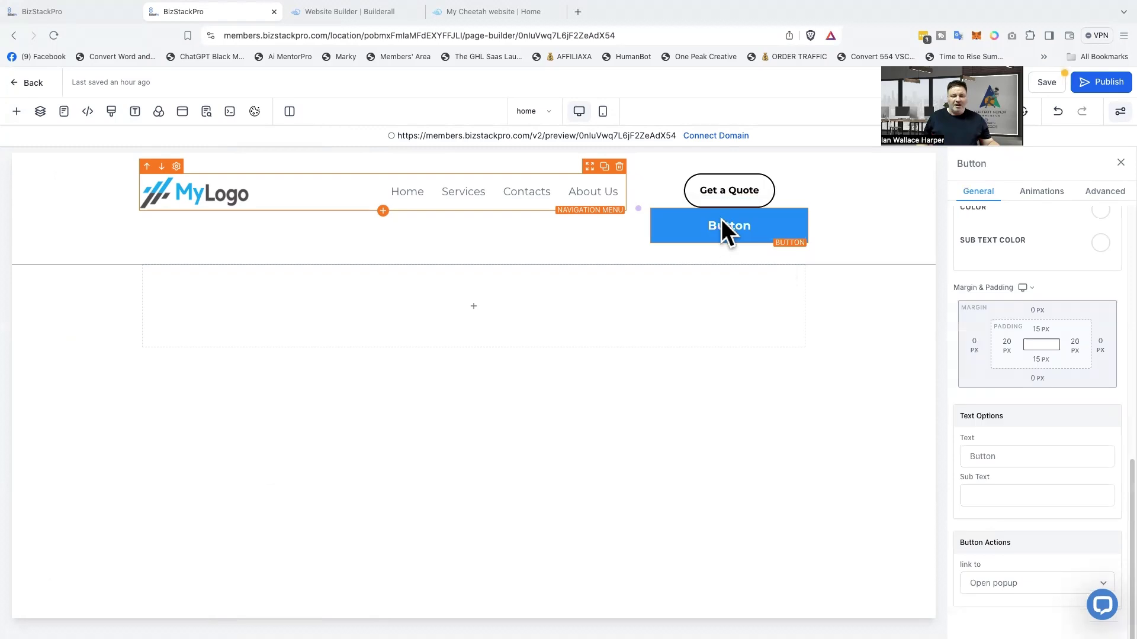
- Delete the header's second column containing both buttons and undo the deletion
click(744, 191)
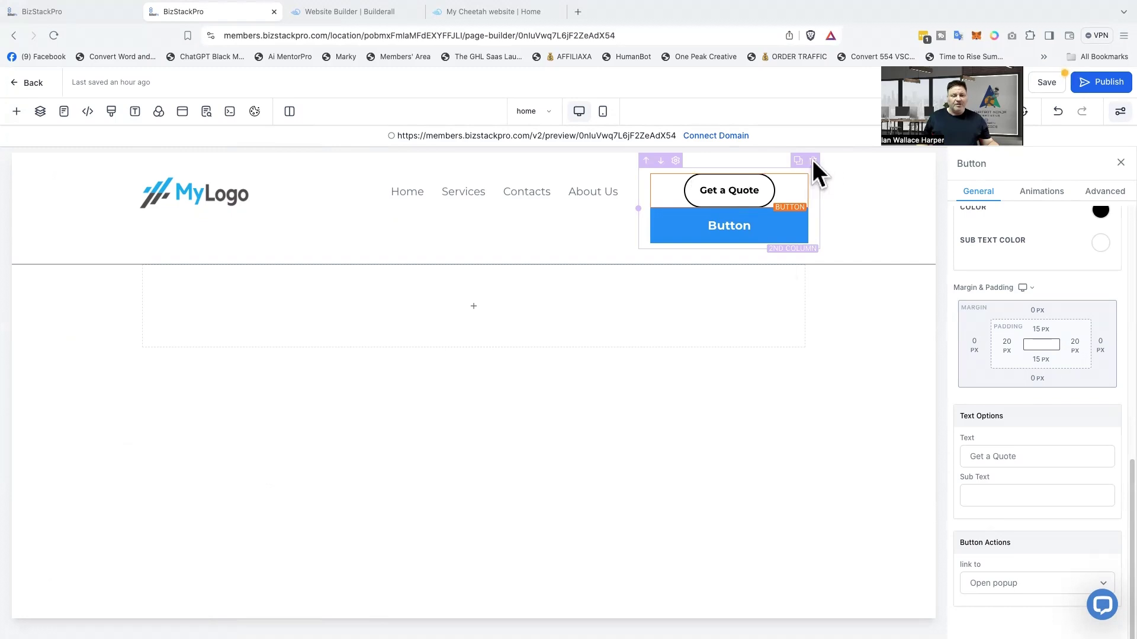
click(813, 160)
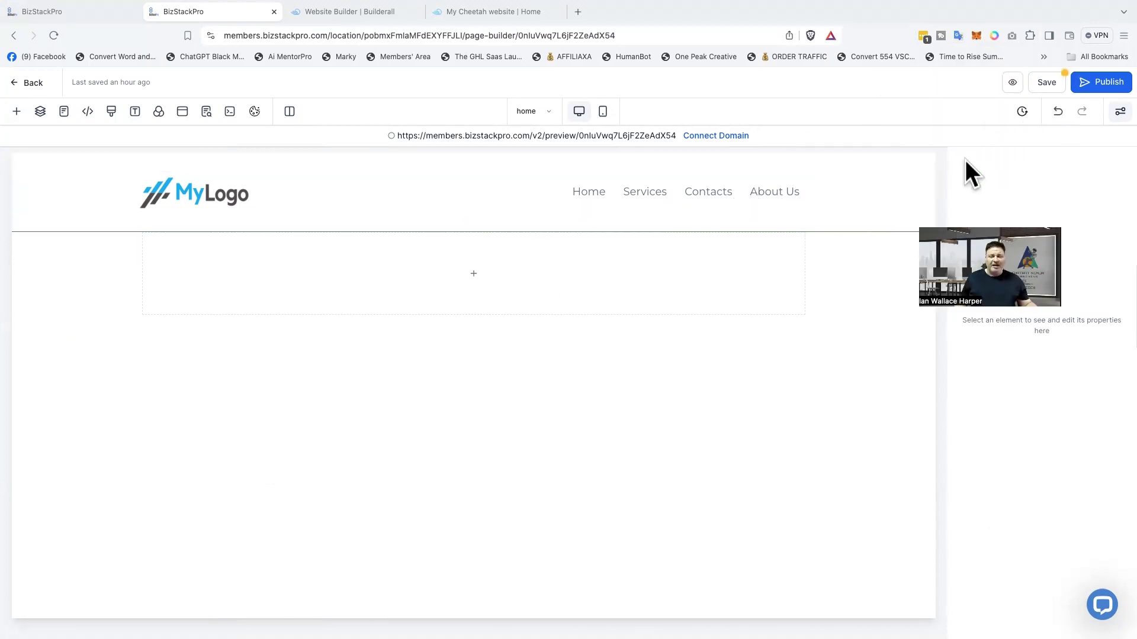
mouse_move(646, 200)
click(1057, 113)
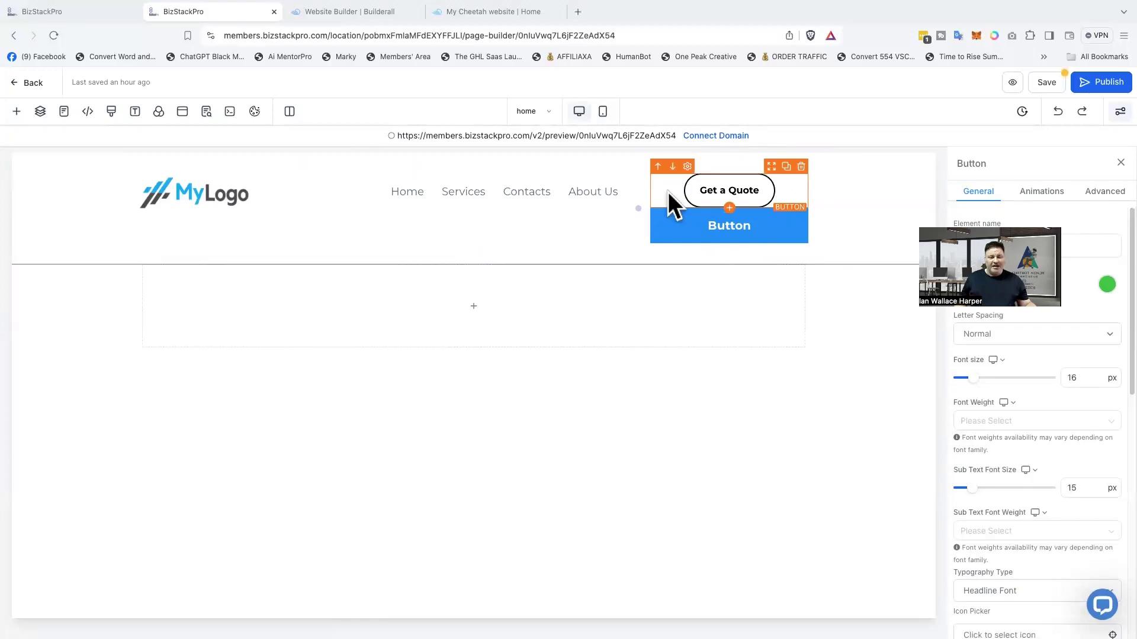
- Delete the Get a Quote button, check the header in mobile view and return to desktop view
click(802, 167)
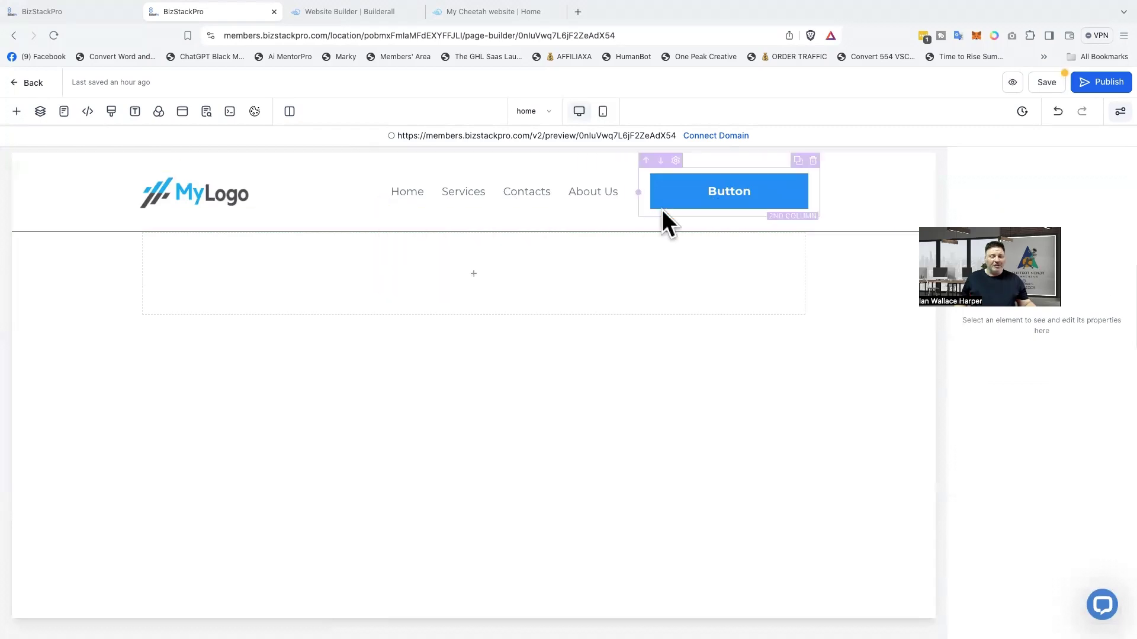
click(604, 113)
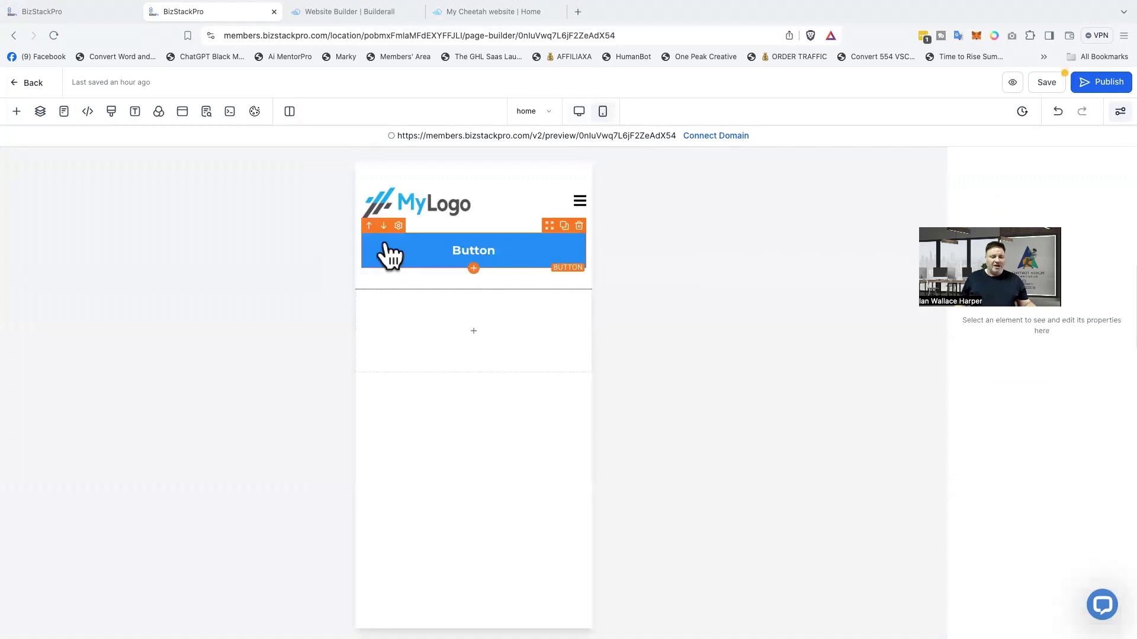
click(579, 112)
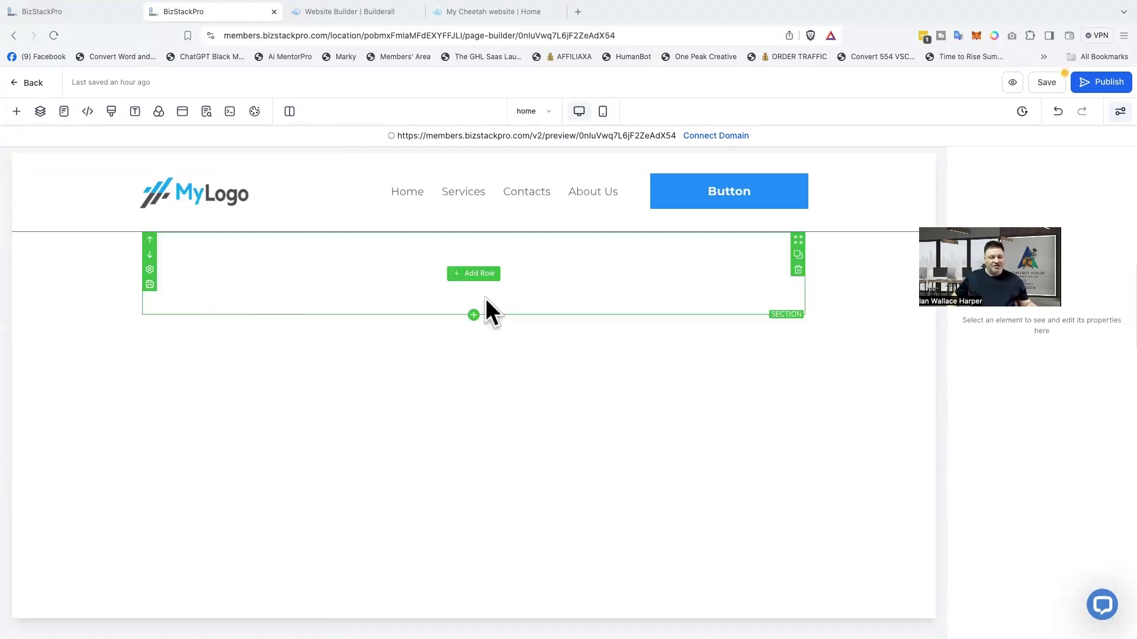
- Replace the empty wide section beneath the header with a full-width section, glancing at the My Cheetah website for comparison
click(798, 270)
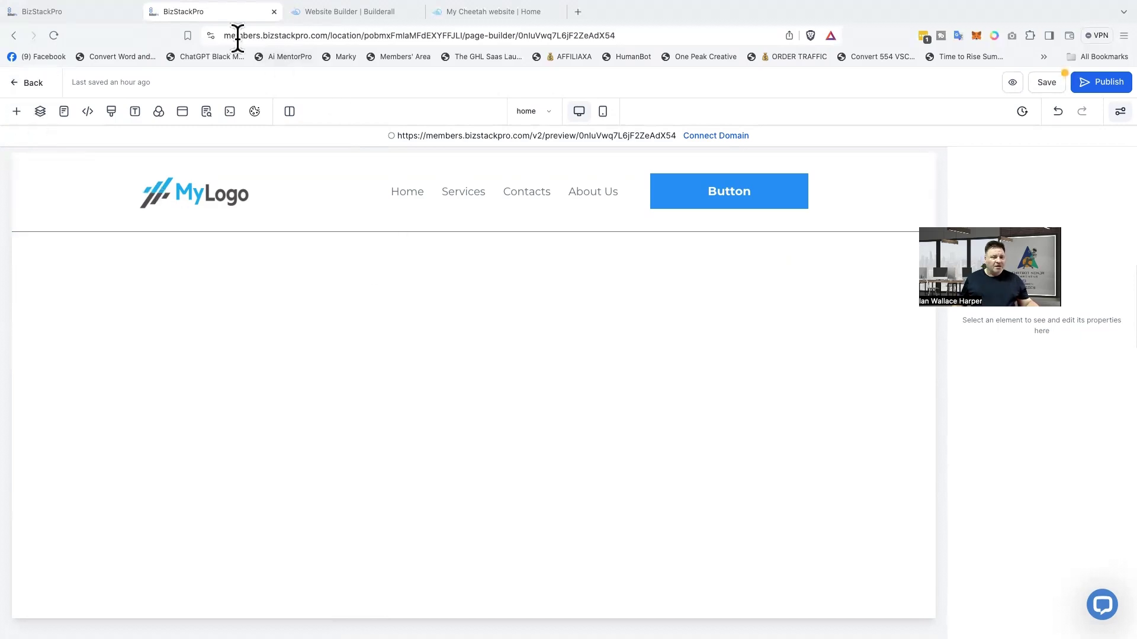
click(478, 10)
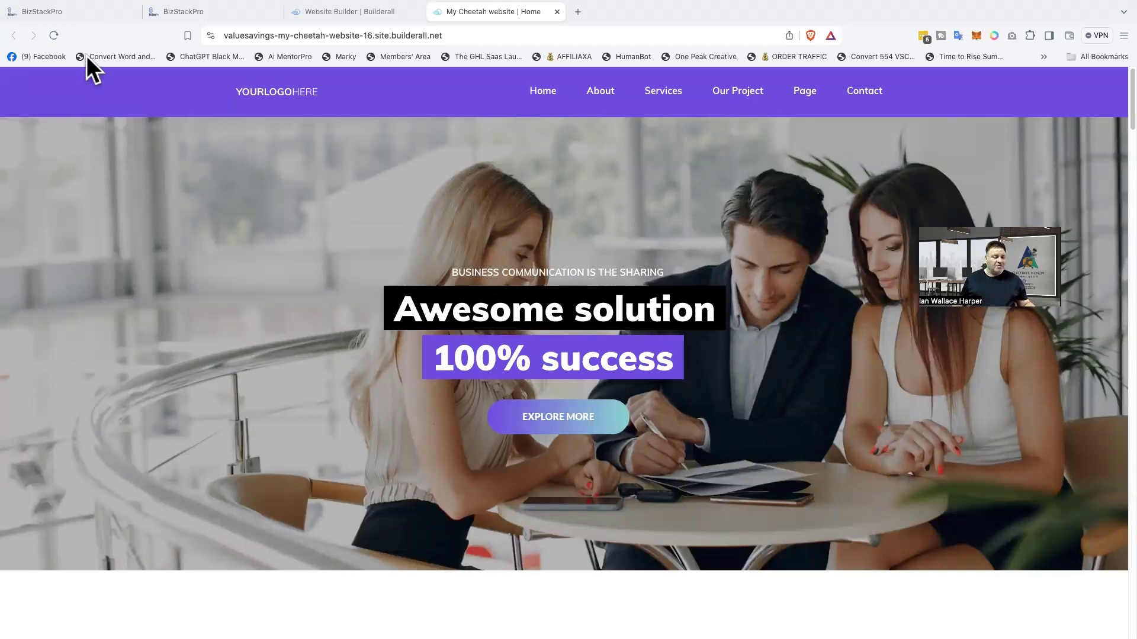
click(213, 10)
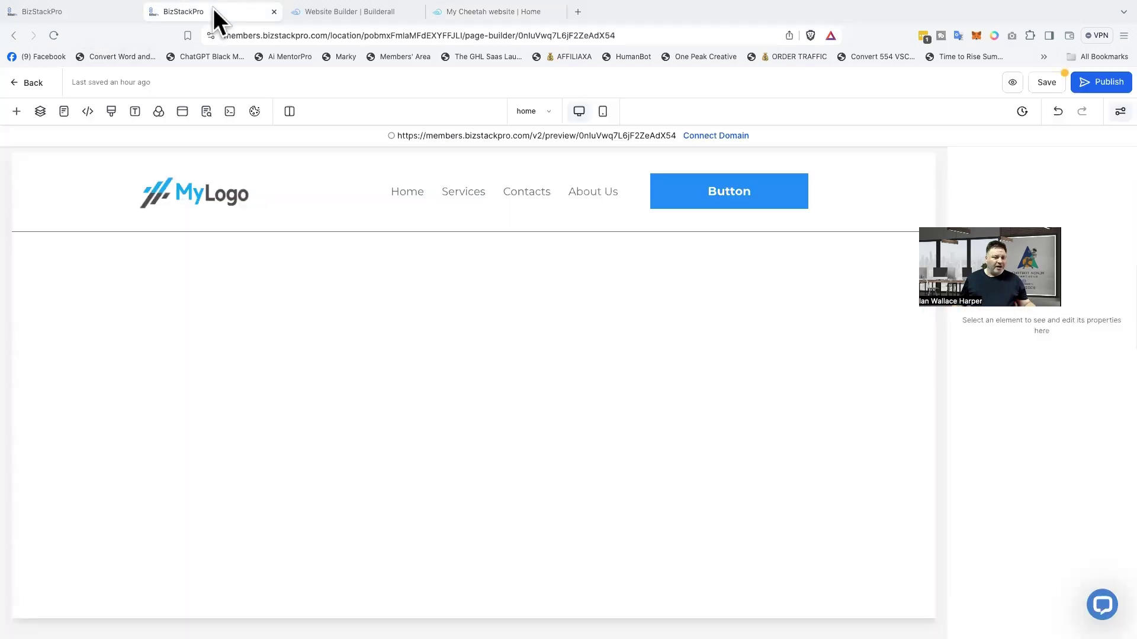
click(17, 113)
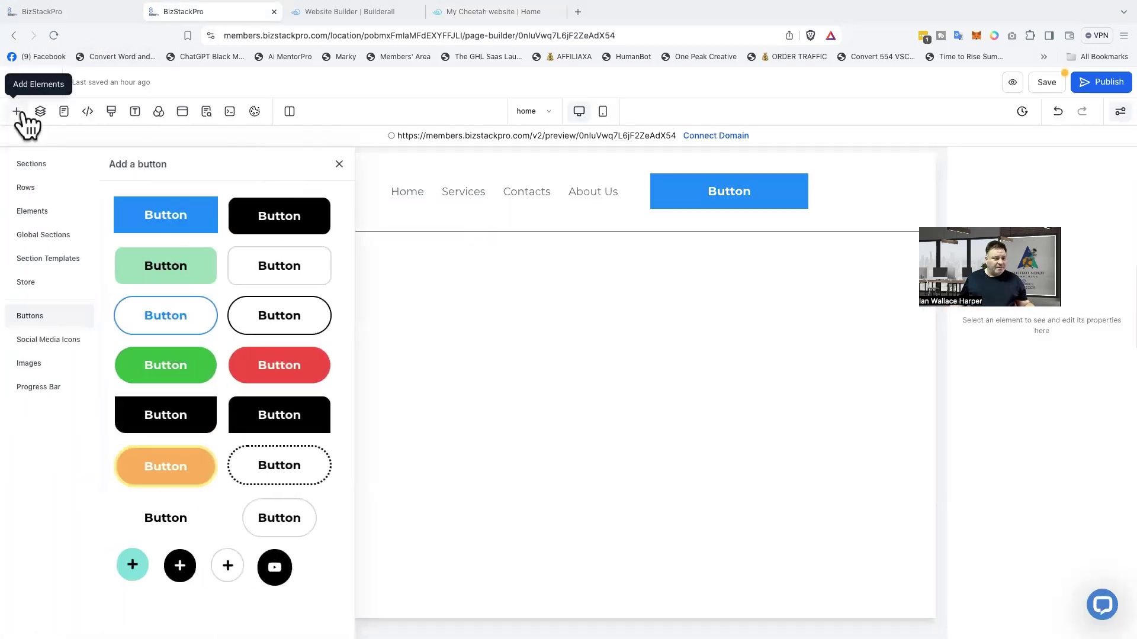
click(36, 169)
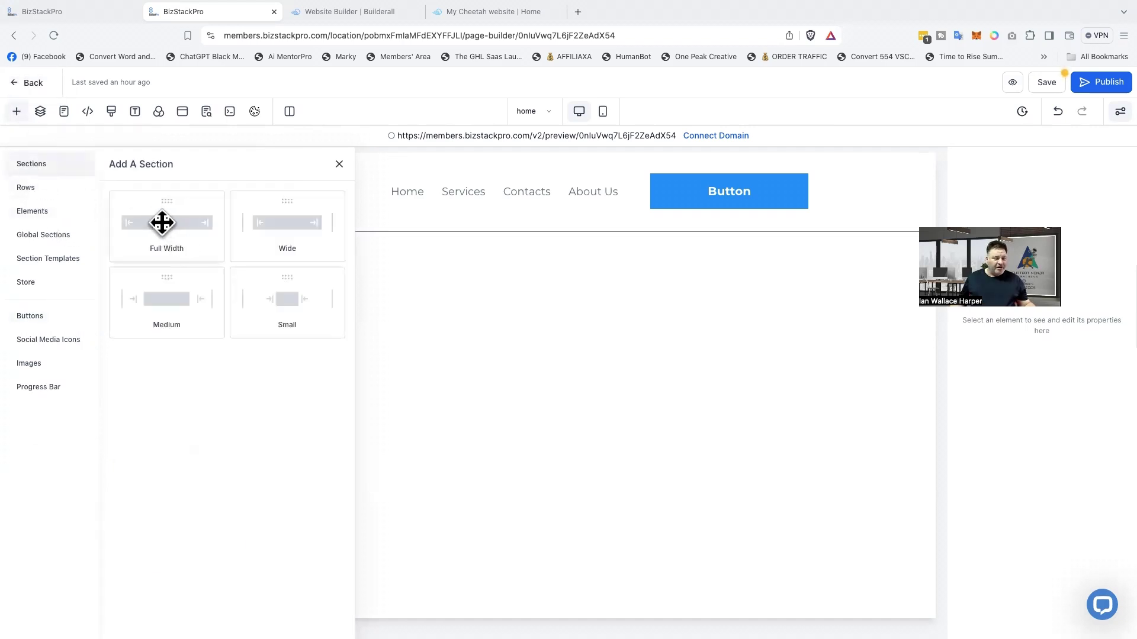
drag(162, 223, 466, 278)
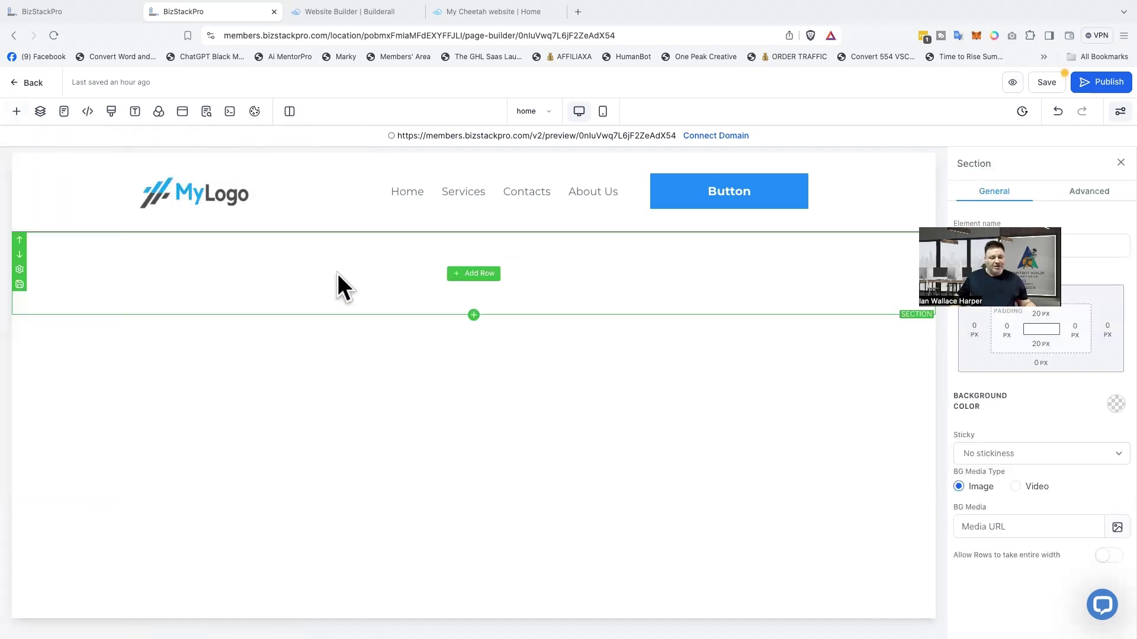
- Add a three-column row to the empty section beneath the header and widen its middle column towards both sides
click(476, 275)
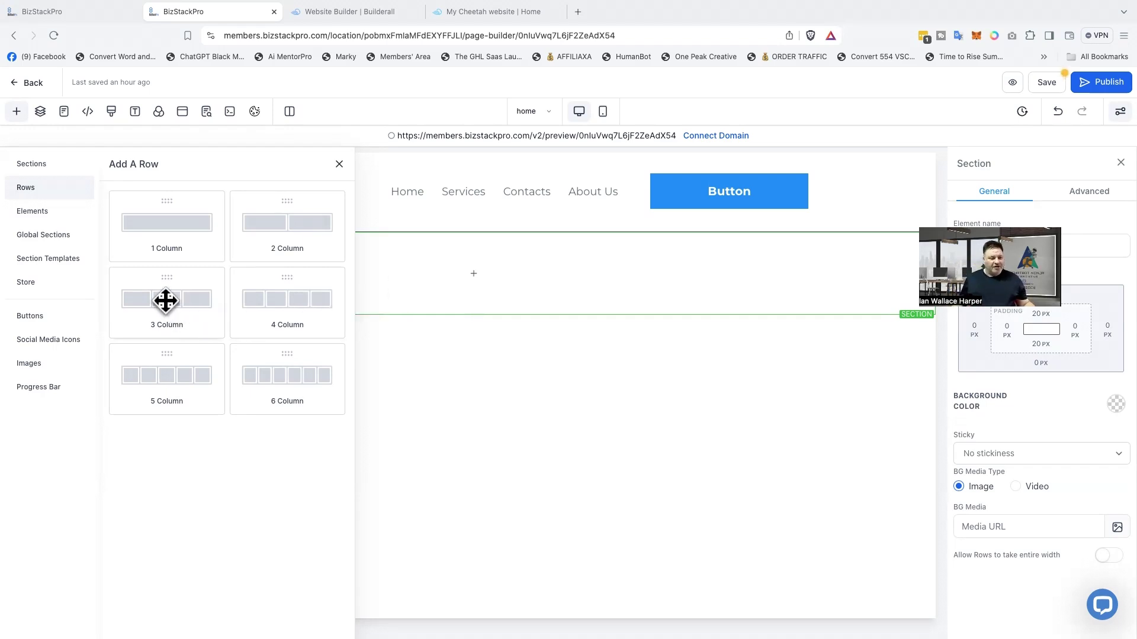
drag(165, 301, 474, 287)
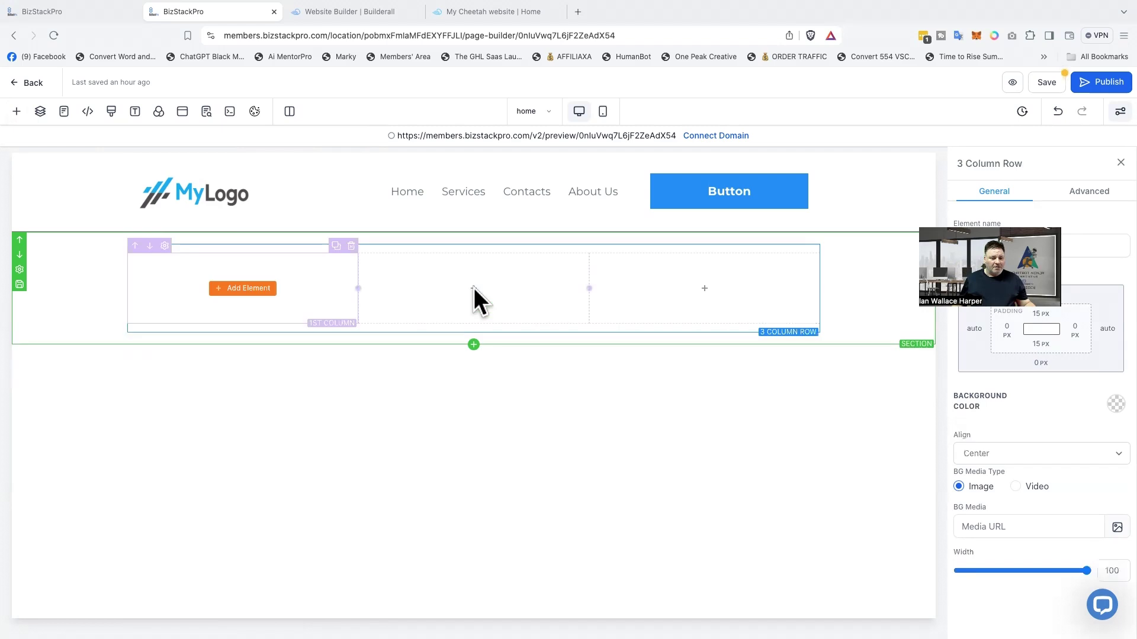
drag(357, 290, 247, 284)
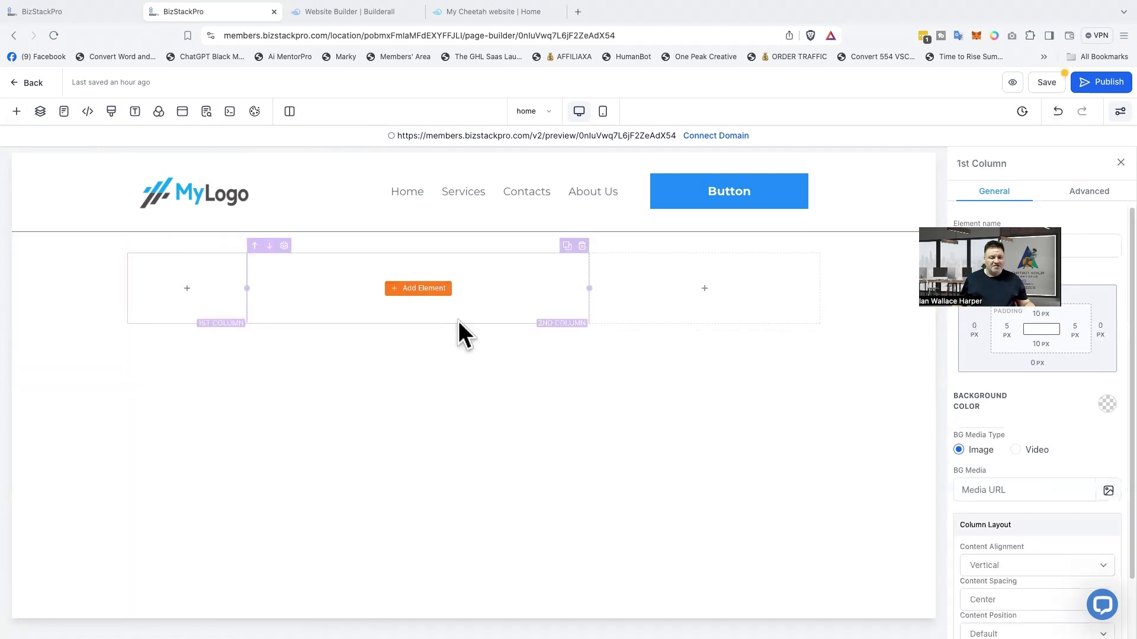
drag(586, 290, 720, 289)
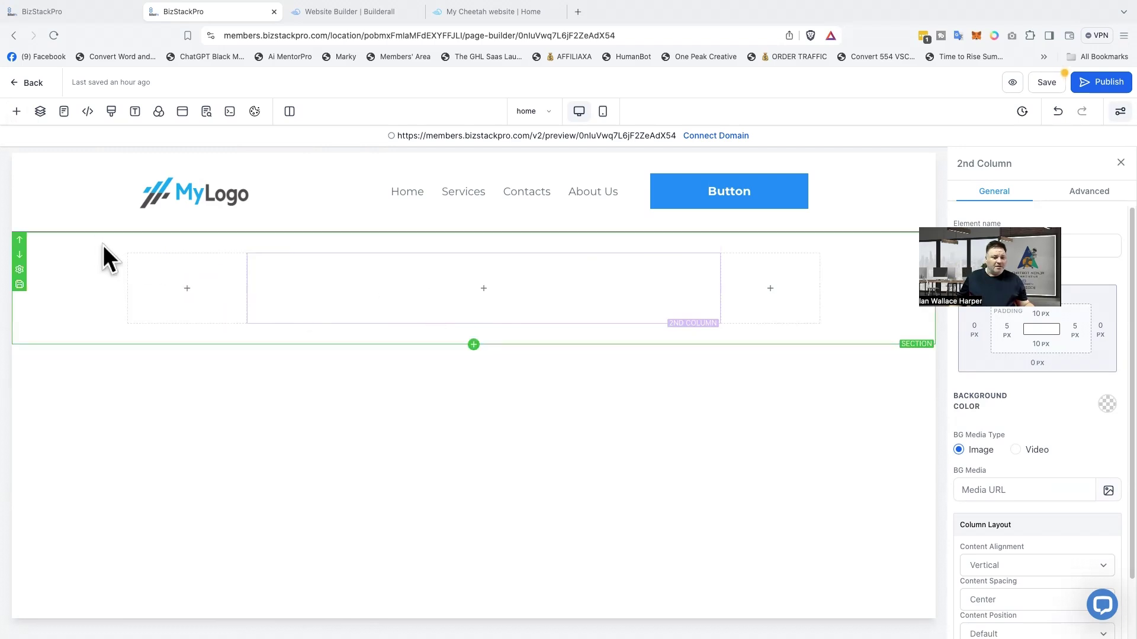
- Delete the row's third and first columns, keeping only the middle one
click(62, 284)
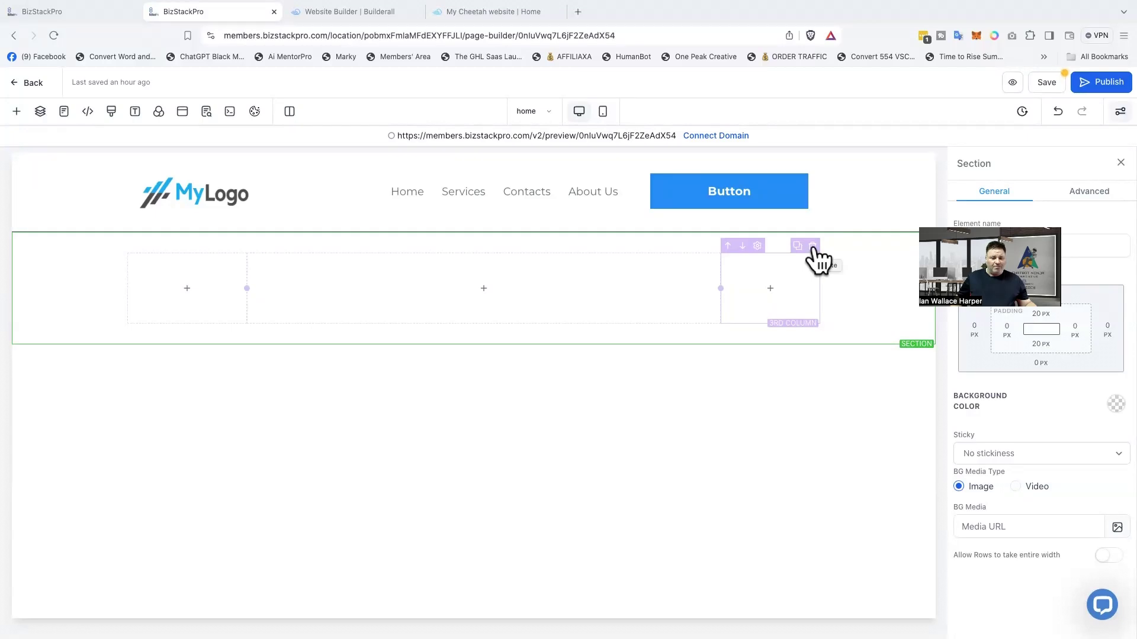
click(813, 246)
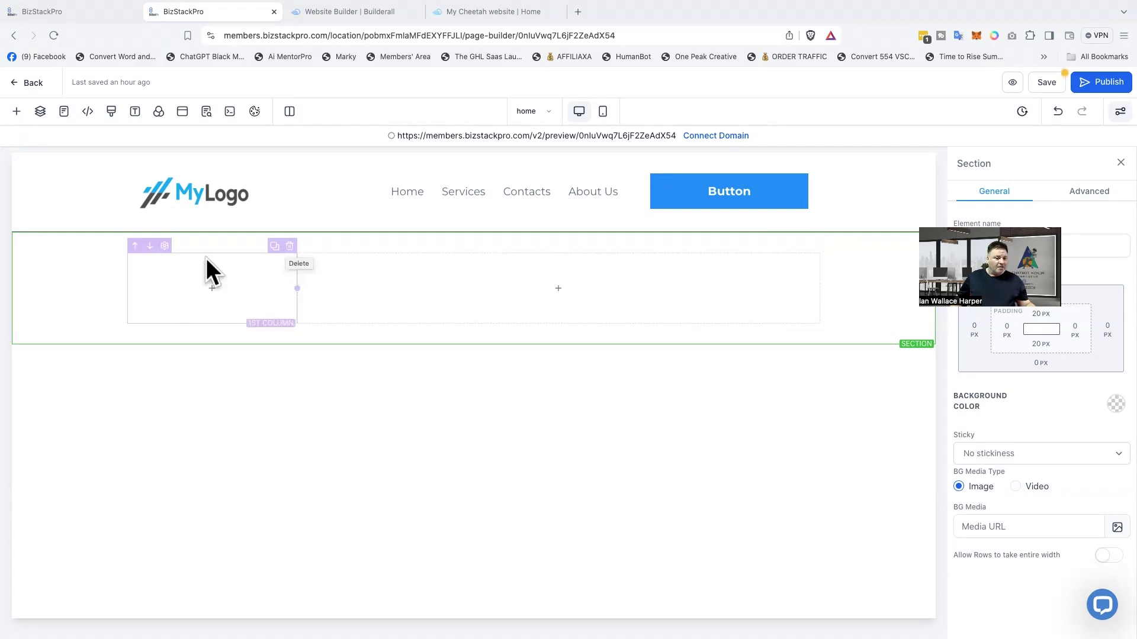
click(134, 261)
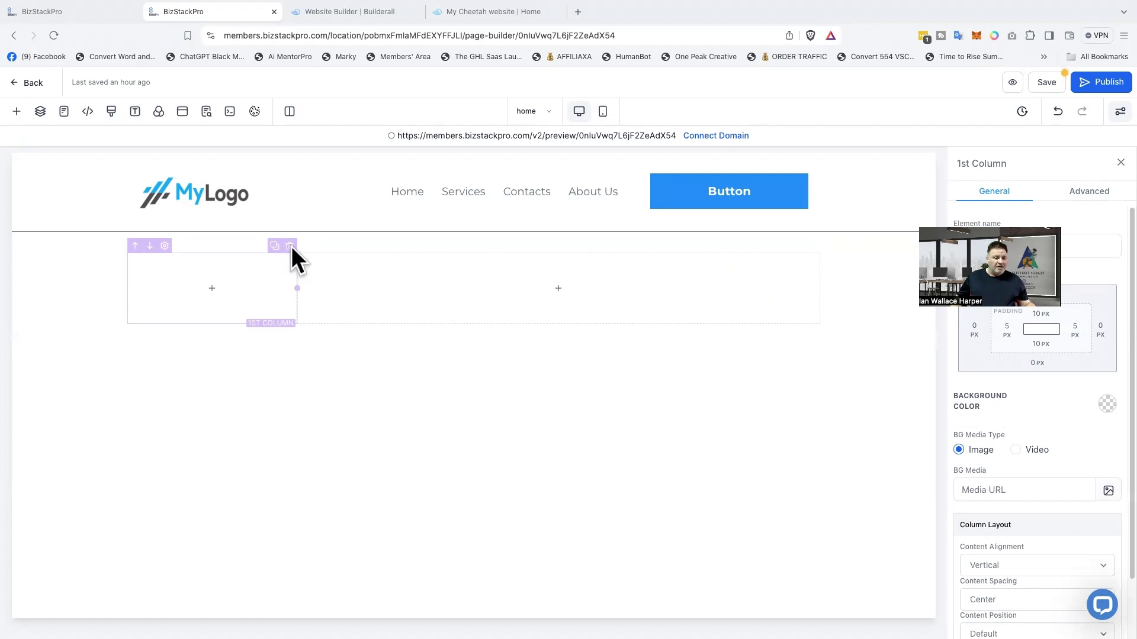
click(290, 246)
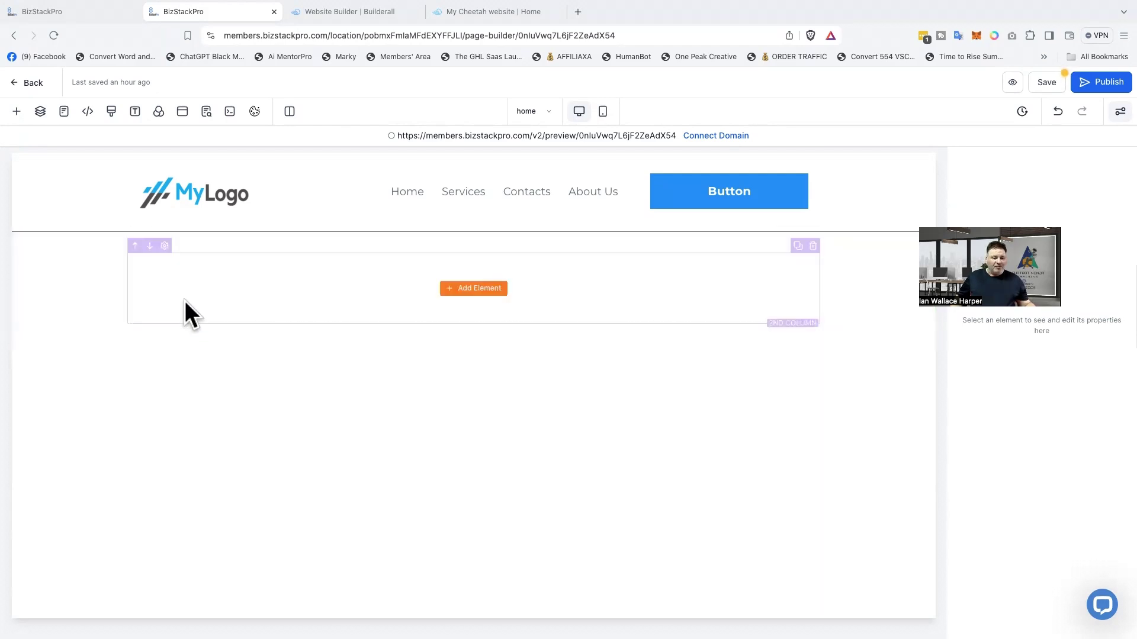
- Search Unsplash for "office" and use the photo of two men at computers as the section's background image
click(70, 304)
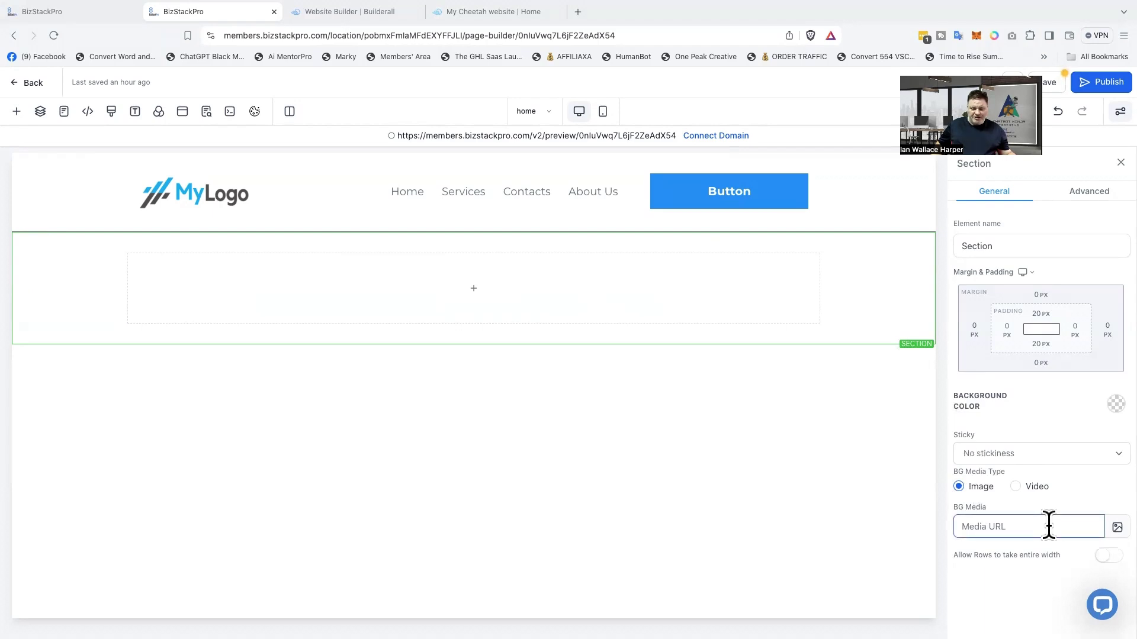
click(1106, 531)
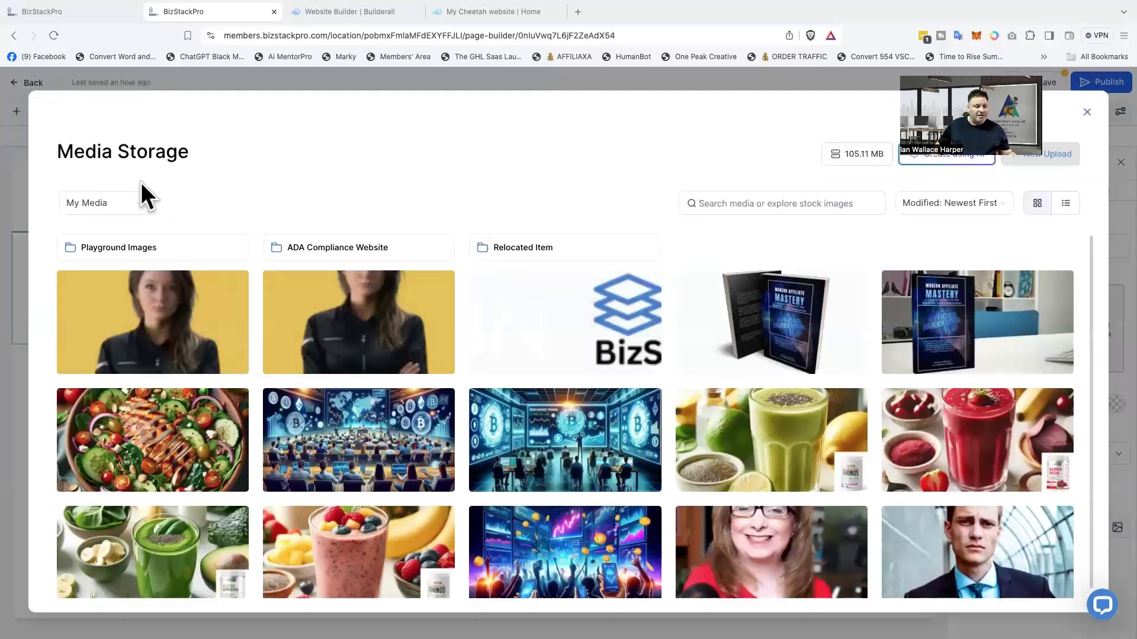
click(86, 204)
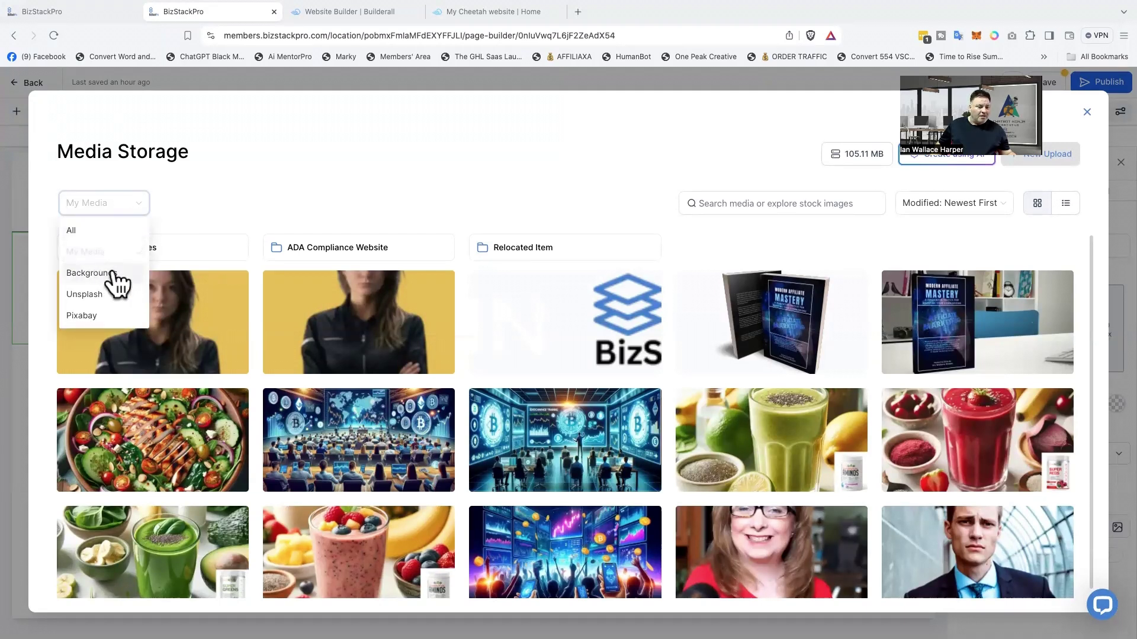
click(84, 295)
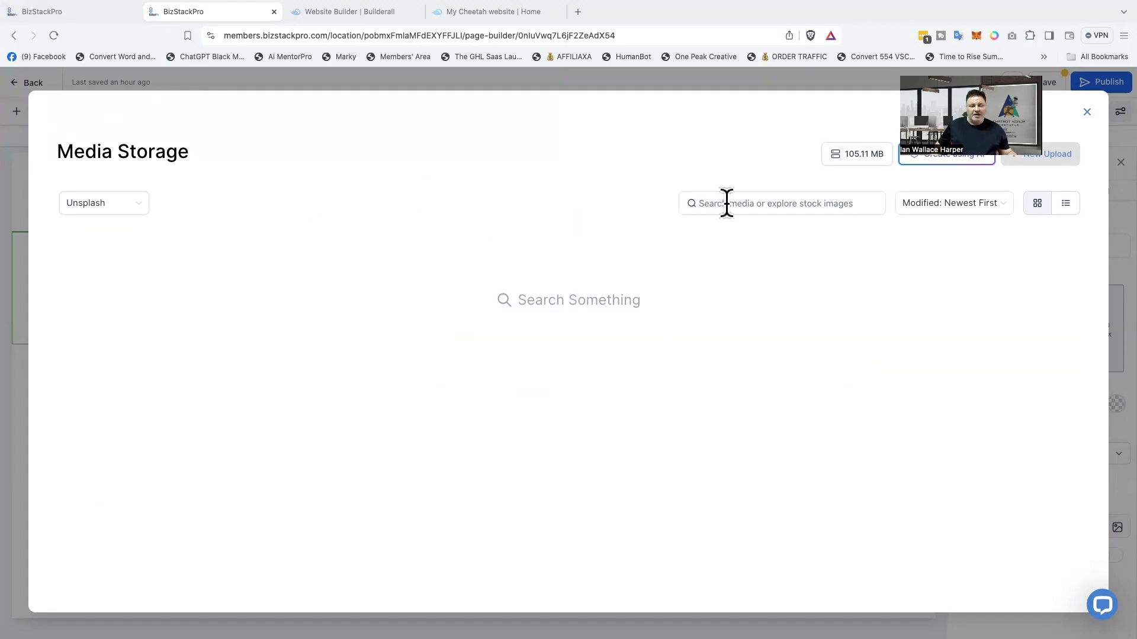
click(765, 205)
text(office)
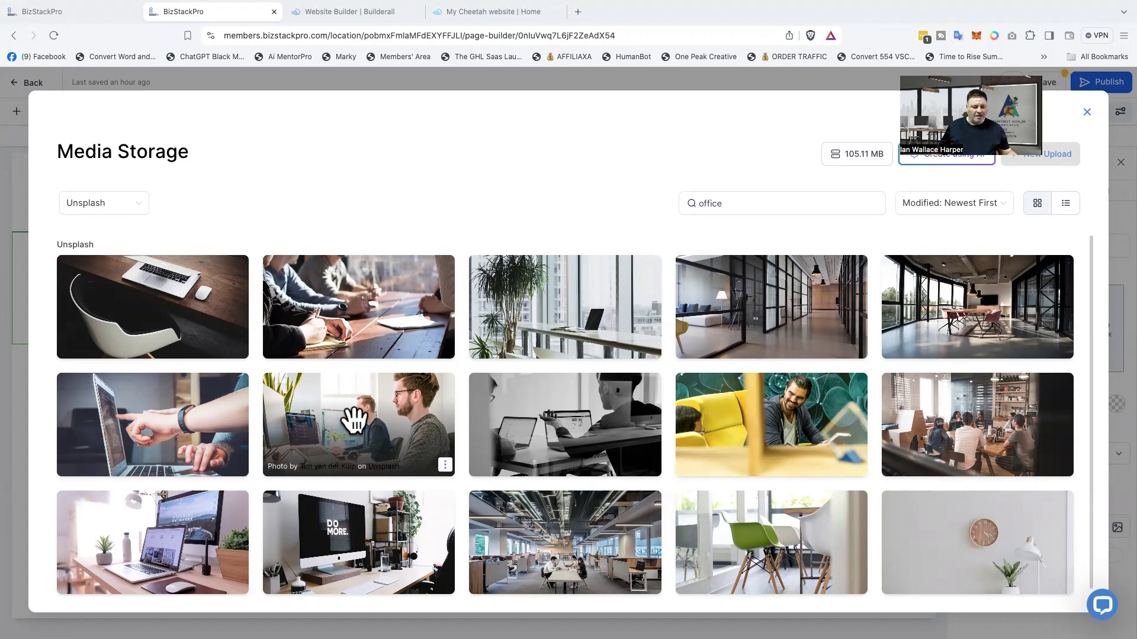
click(354, 420)
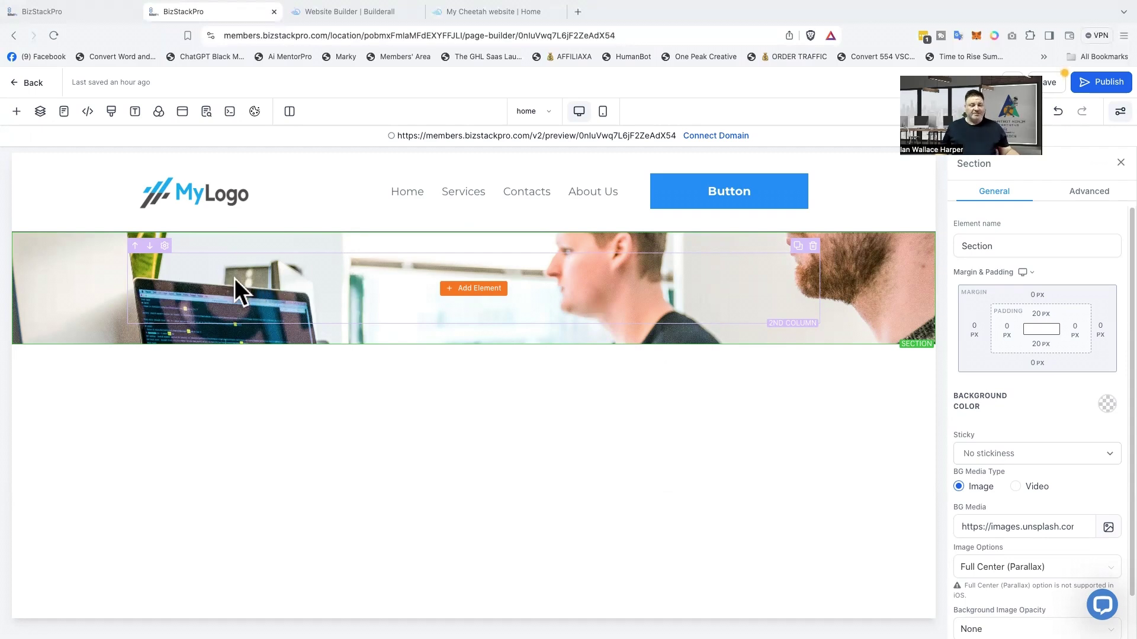
- Glance at the My Cheetah website for comparison and give the section's column a semi-transparent dark grey background color
click(207, 263)
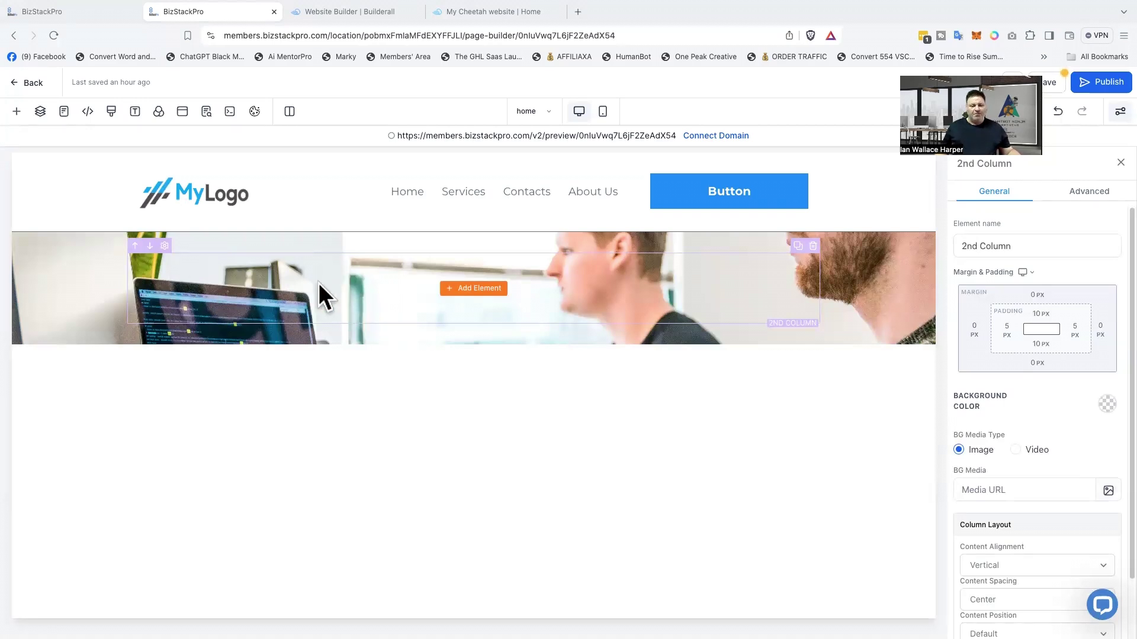
click(493, 12)
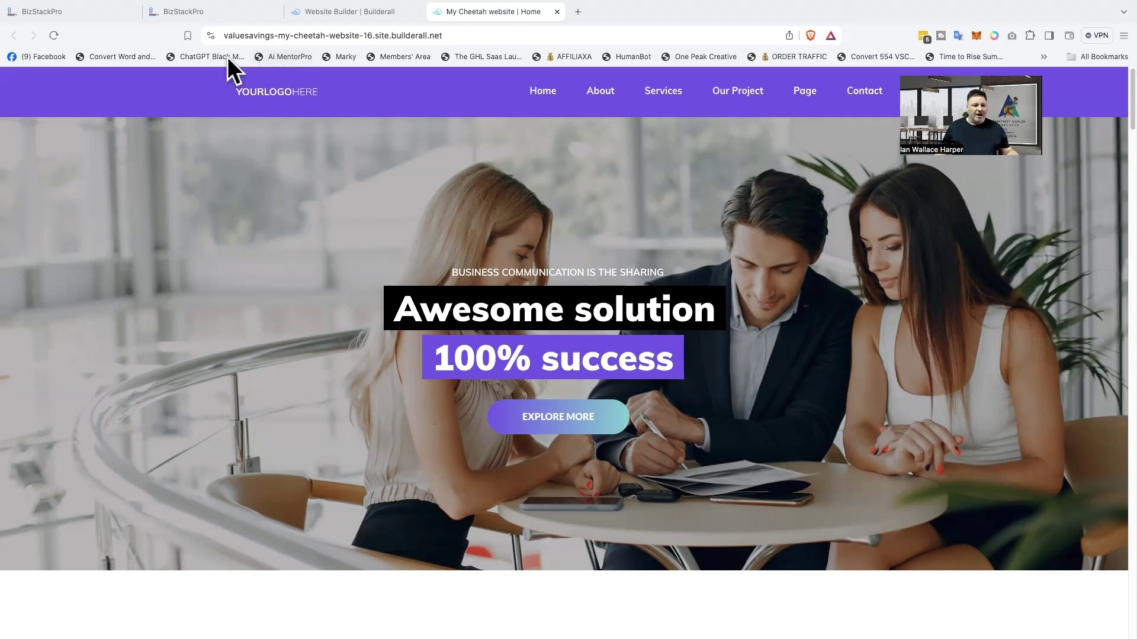
click(217, 11)
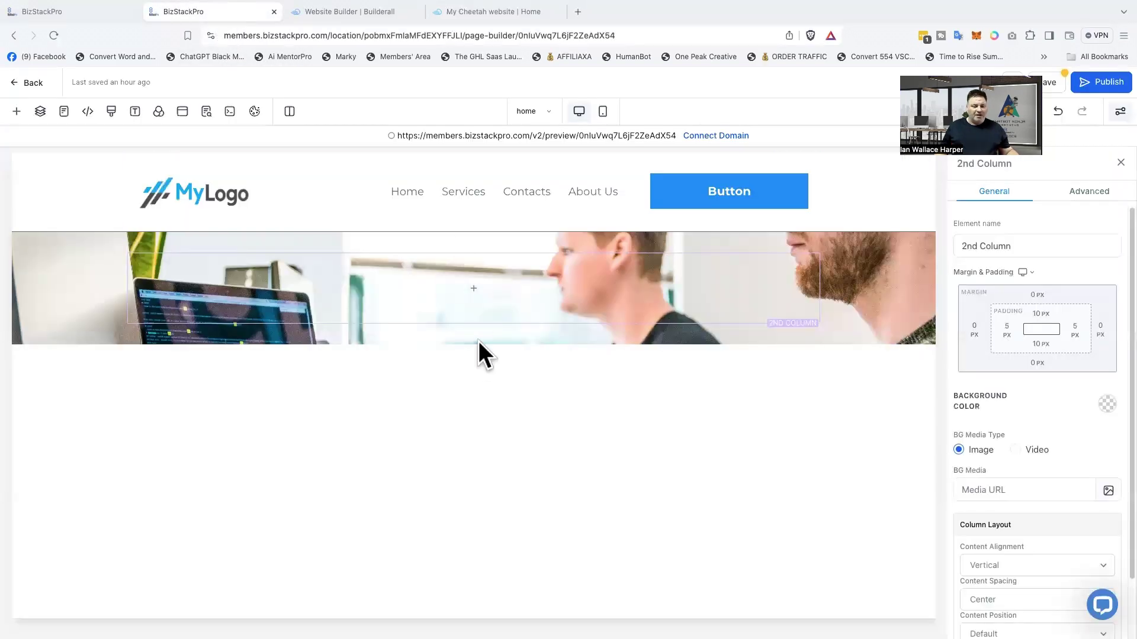
mouse_move(470, 305)
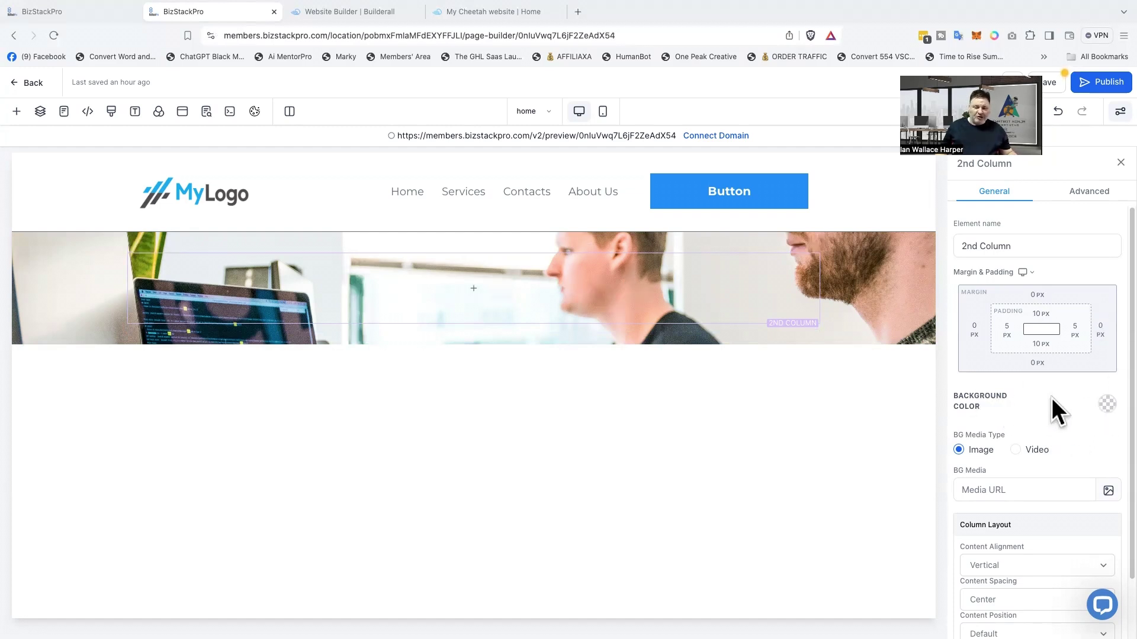
click(1106, 404)
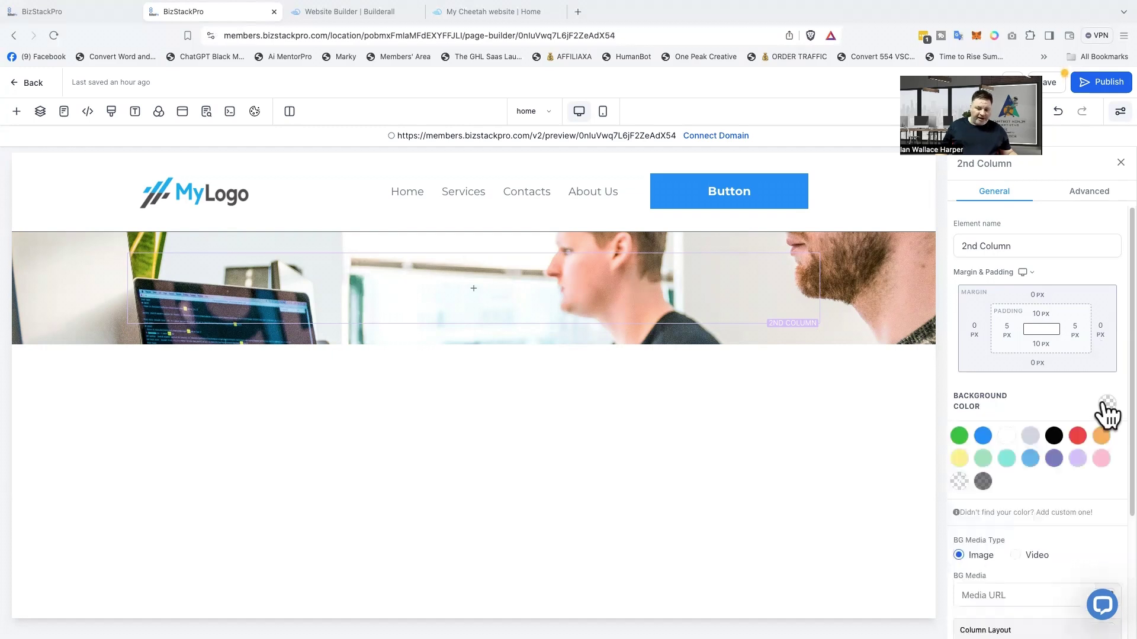
click(983, 481)
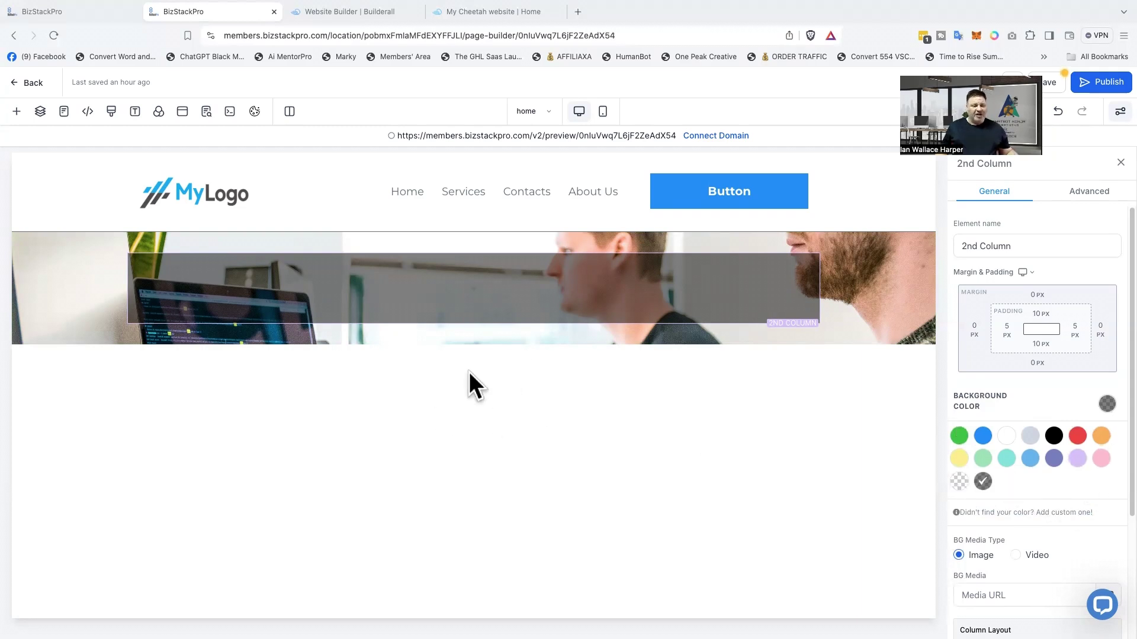
mouse_move(471, 298)
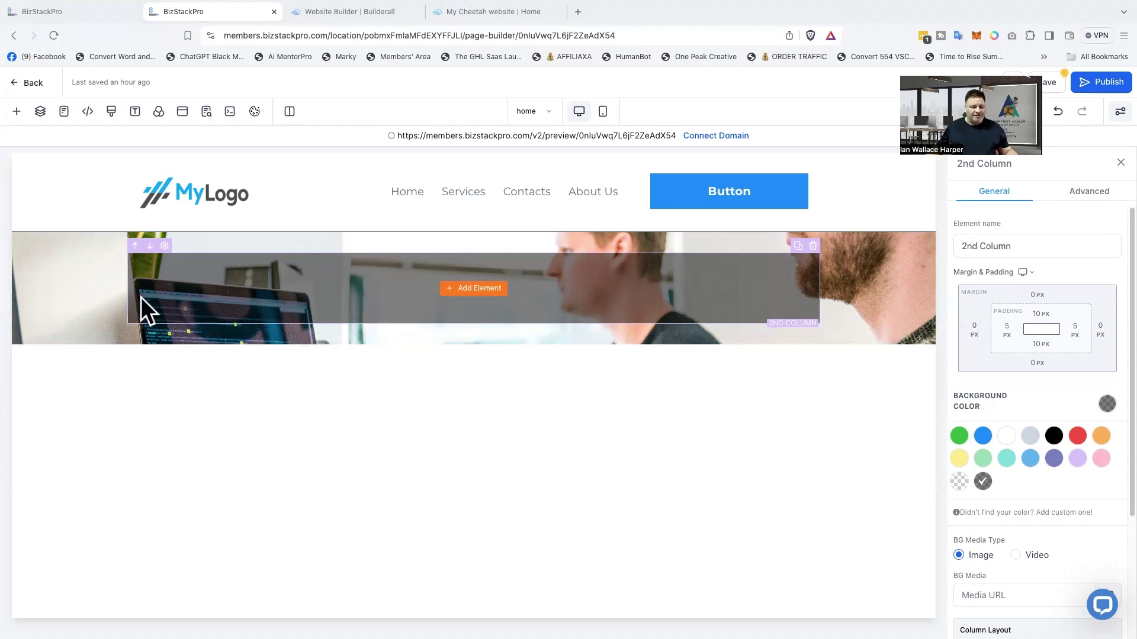
mouse_move(73, 289)
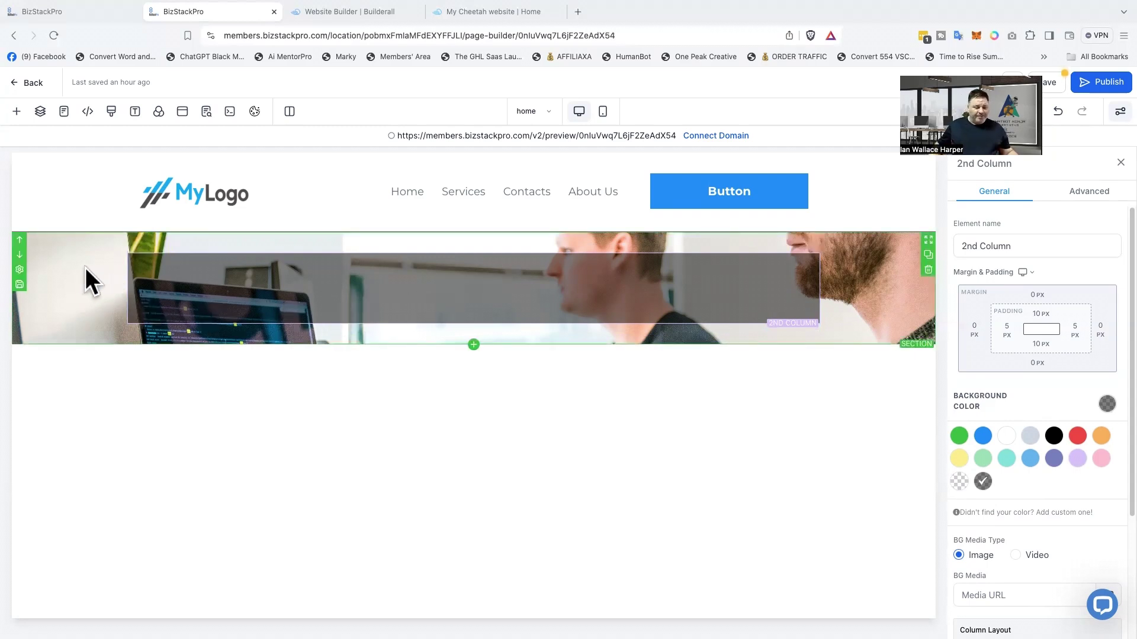
mouse_move(393, 278)
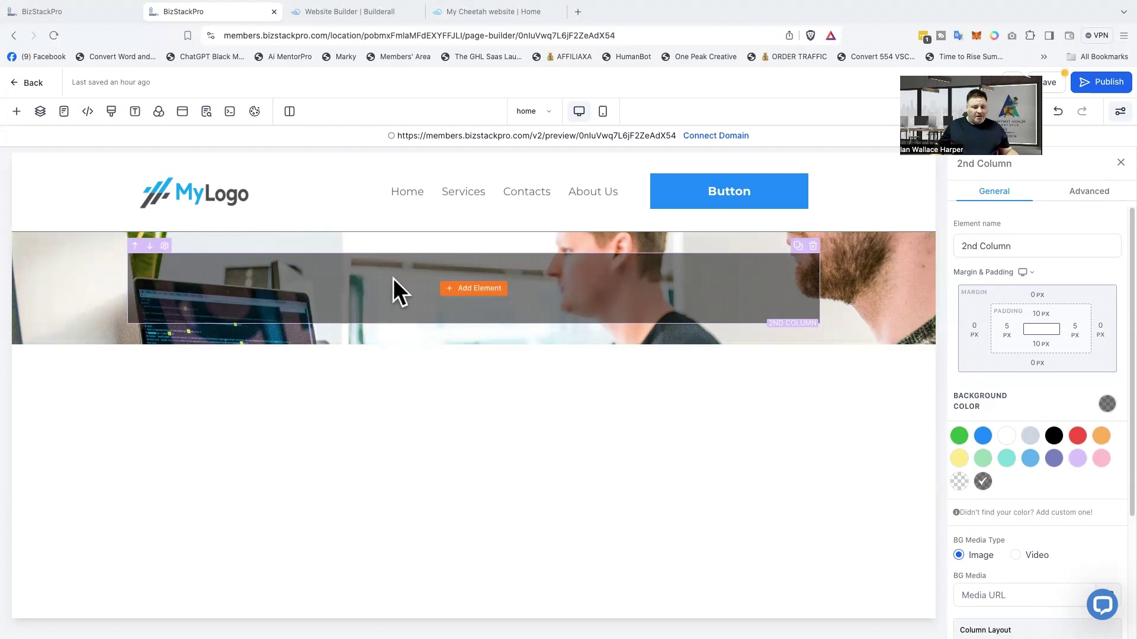
- Add a Headline element to the shaded column over the photo and try selecting its text
click(478, 288)
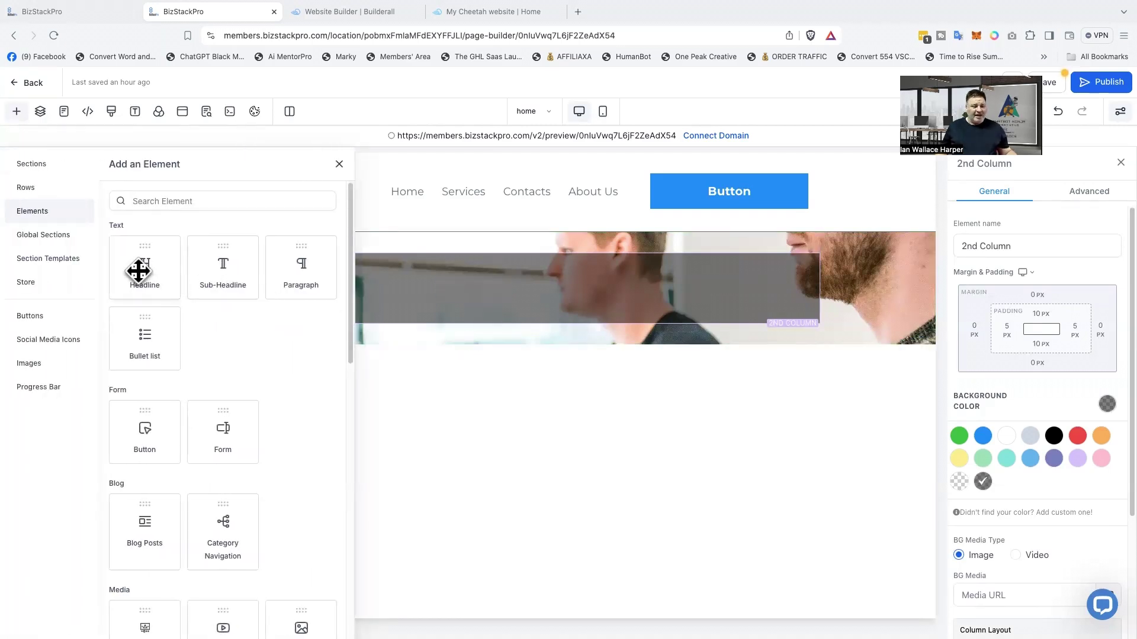
mouse_move(139, 269)
mouse_down()
mouse_move(464, 317)
mouse_move(356, 339)
mouse_move(449, 316)
mouse_move(458, 288)
mouse_move(488, 303)
mouse_move(468, 300)
mouse_up()
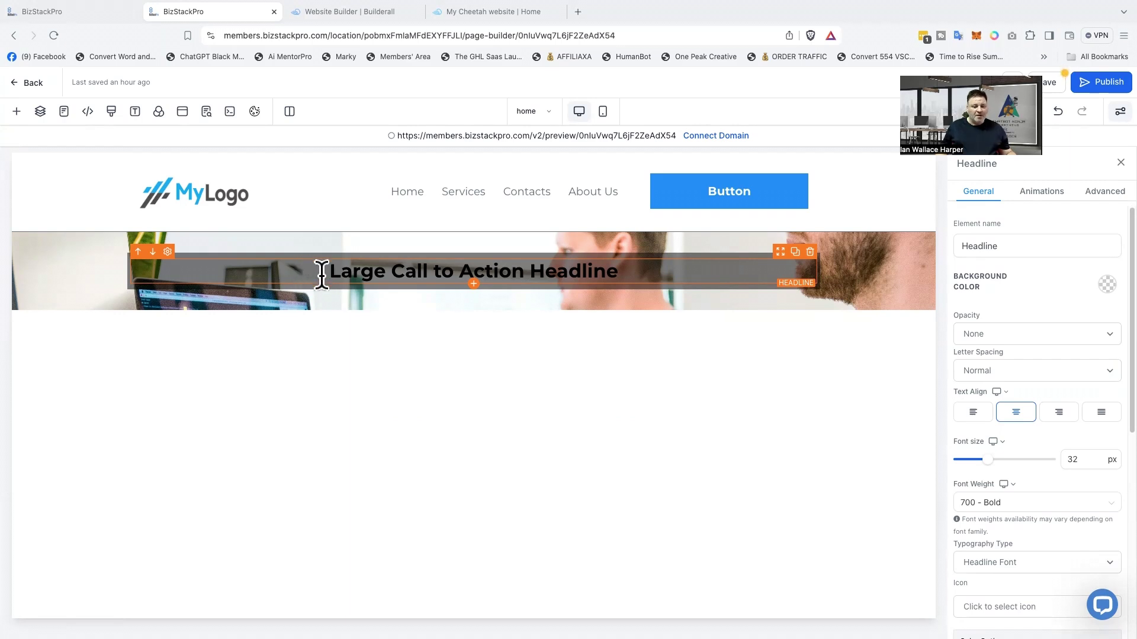
click(363, 273)
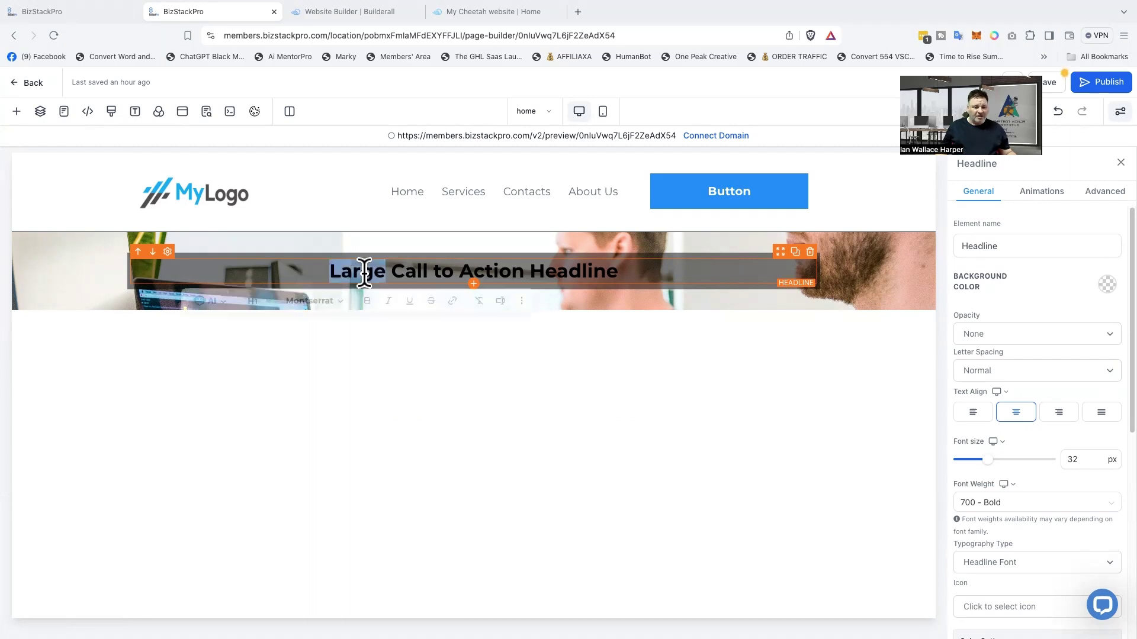
click(327, 271)
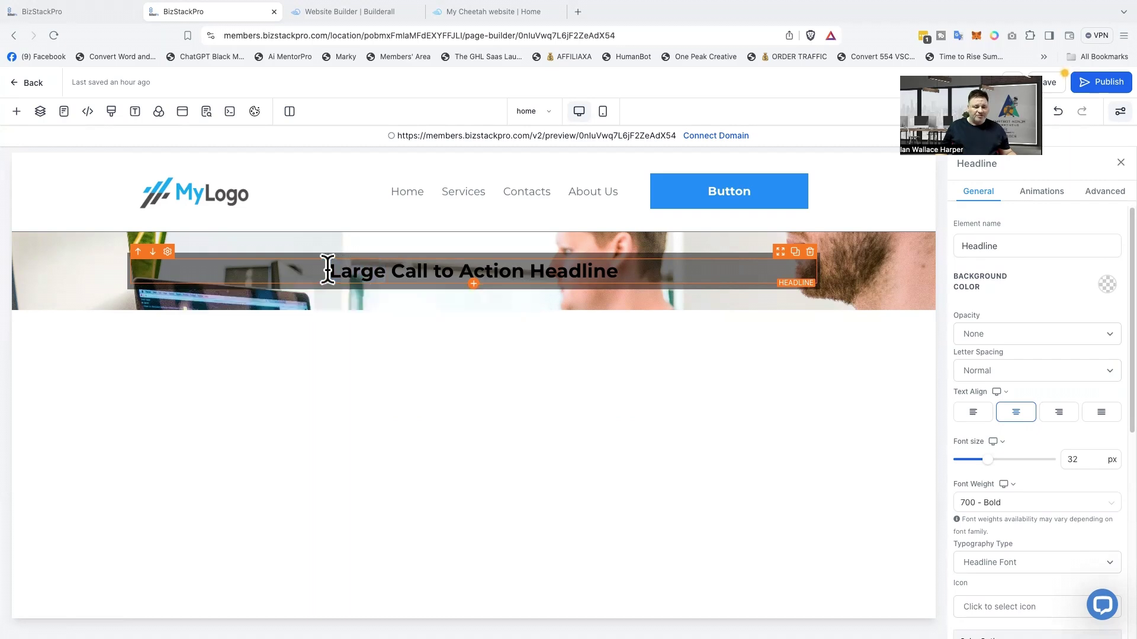
triple_click(328, 271)
click(628, 295)
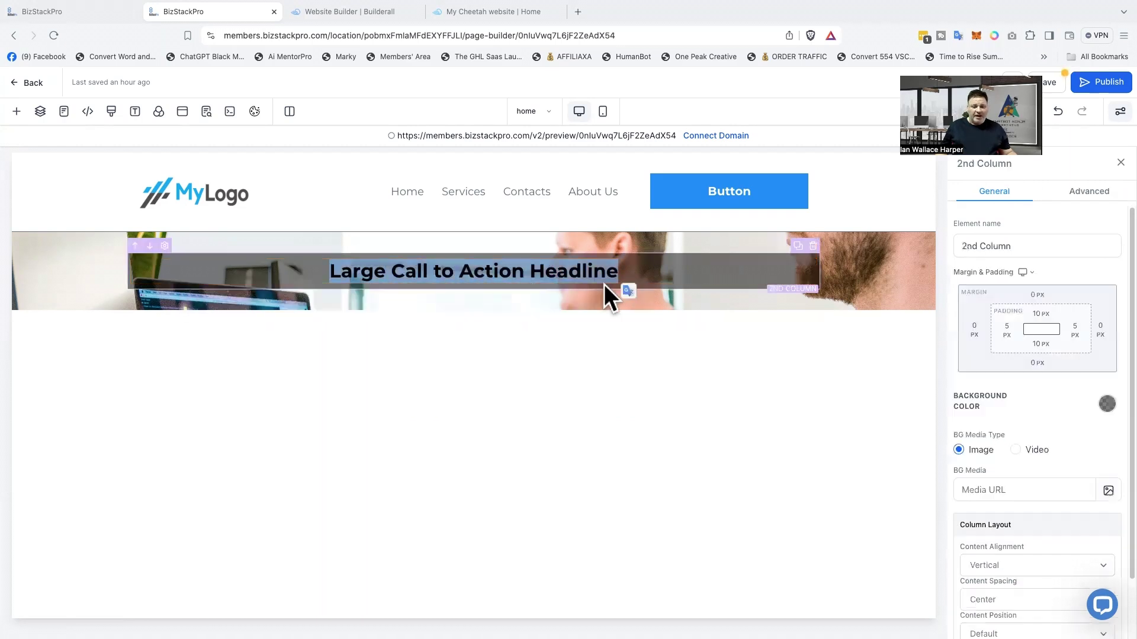
- Set the headline's text color to white and its bold text color to light grey
click(441, 272)
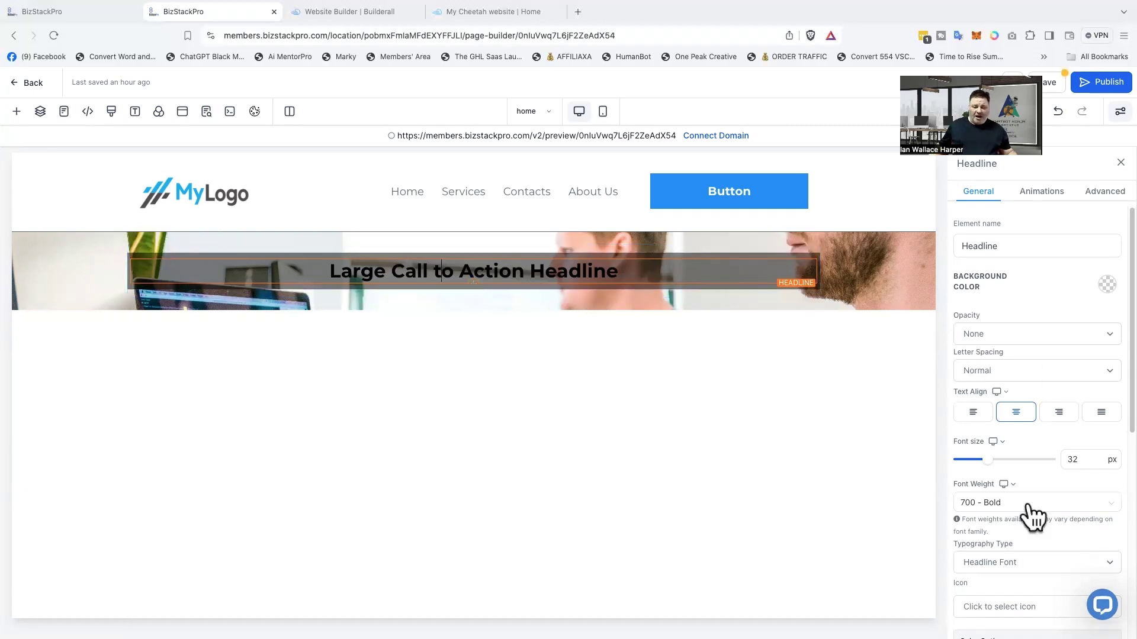
scroll(1067, 489, down, 3)
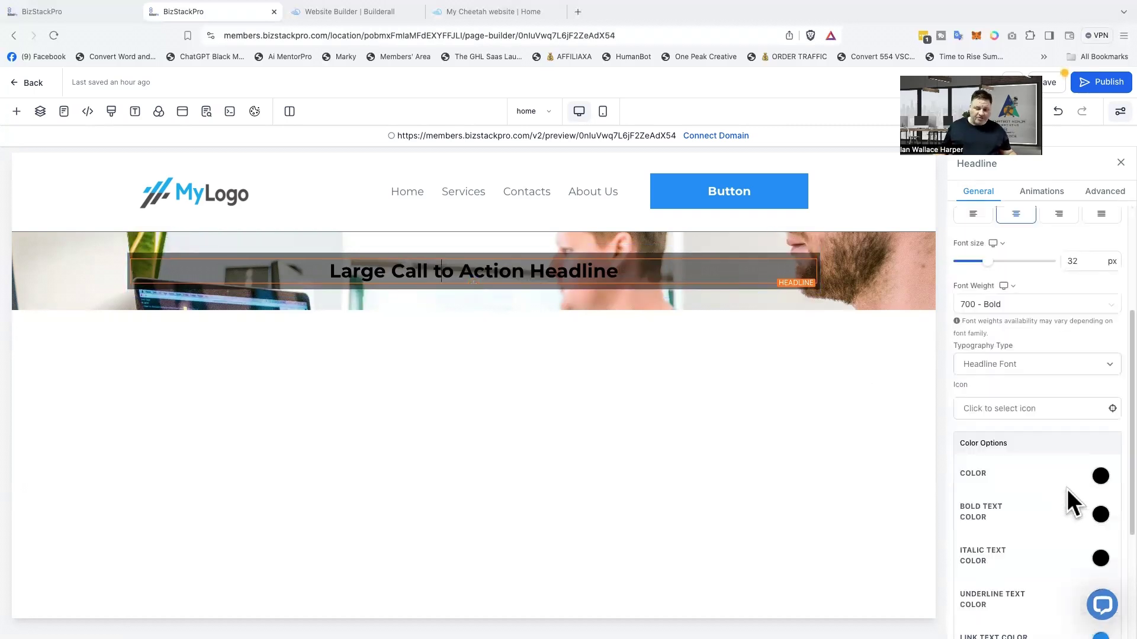
scroll(1030, 497, down, 2)
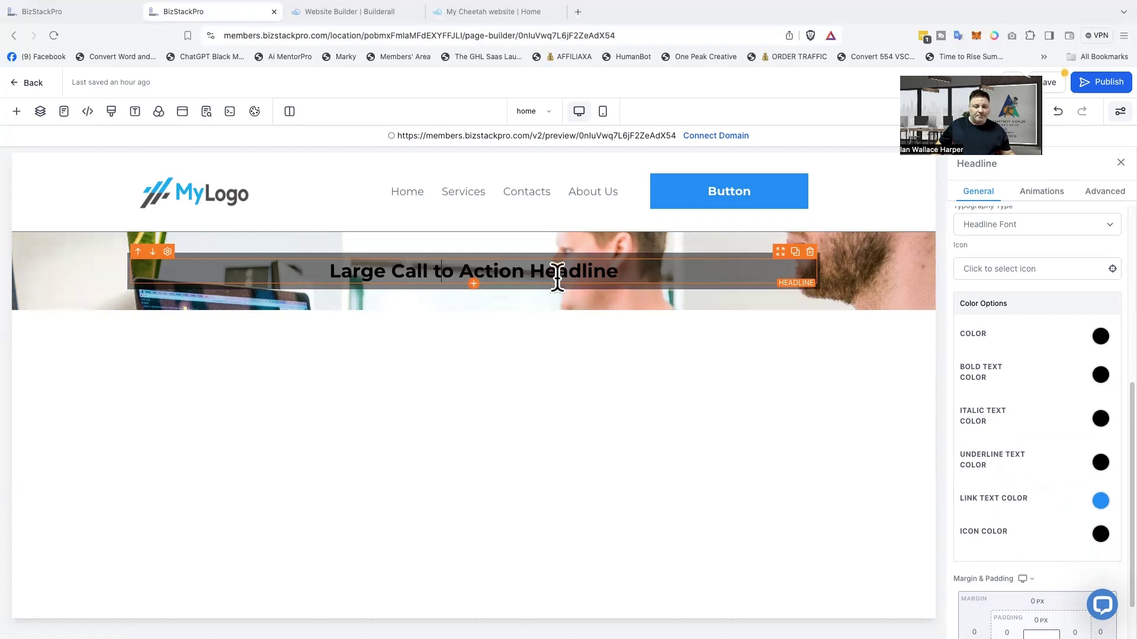
click(1100, 338)
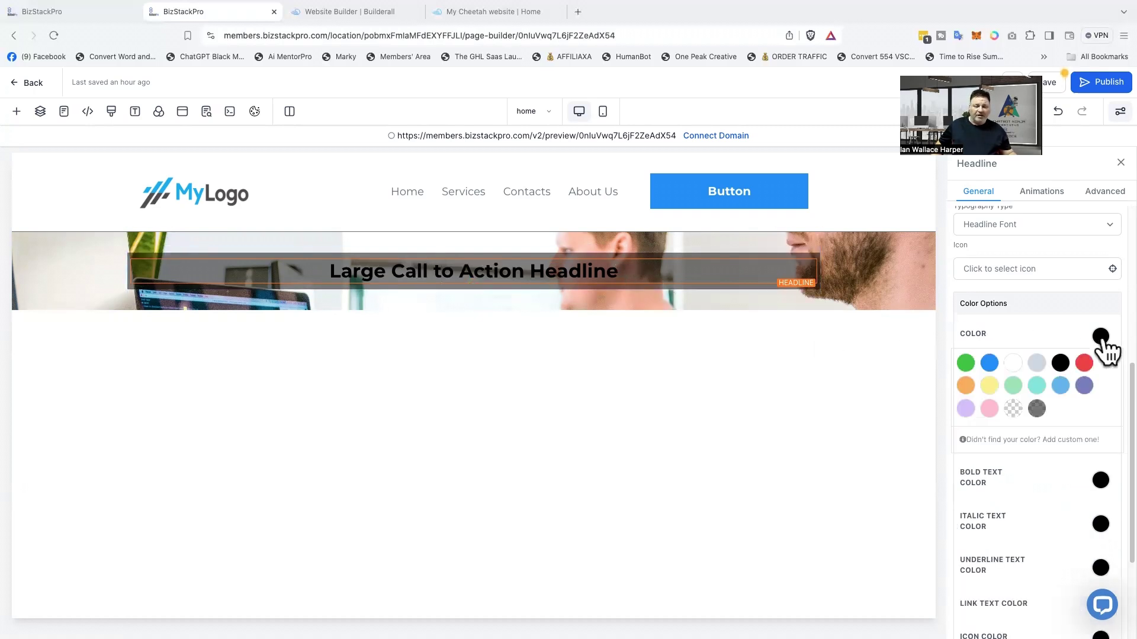
click(1013, 364)
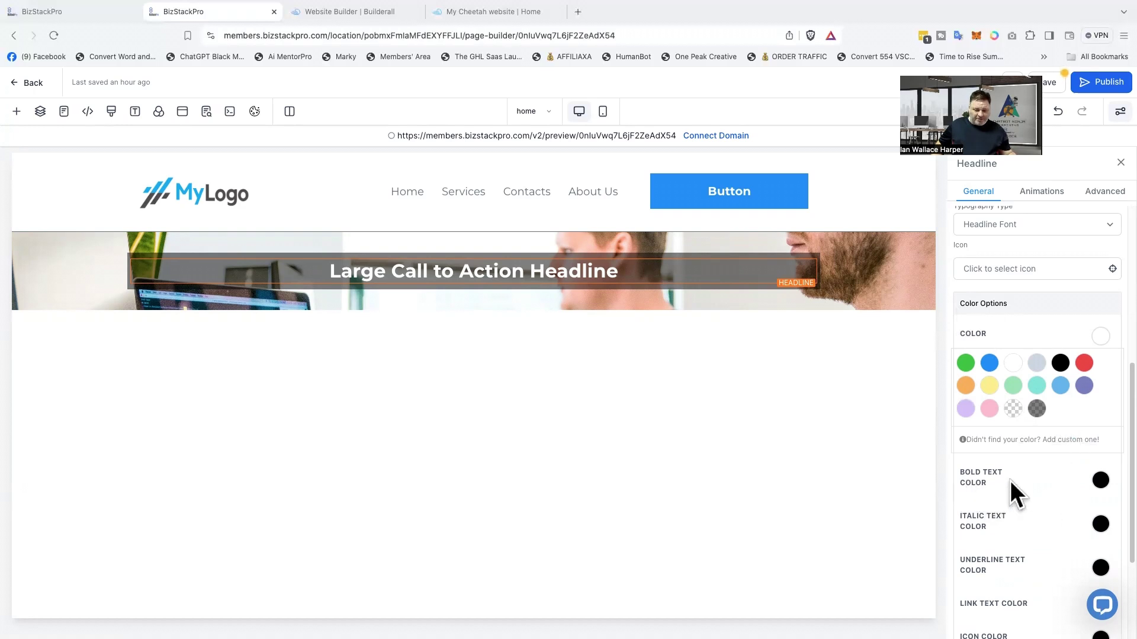
click(1101, 481)
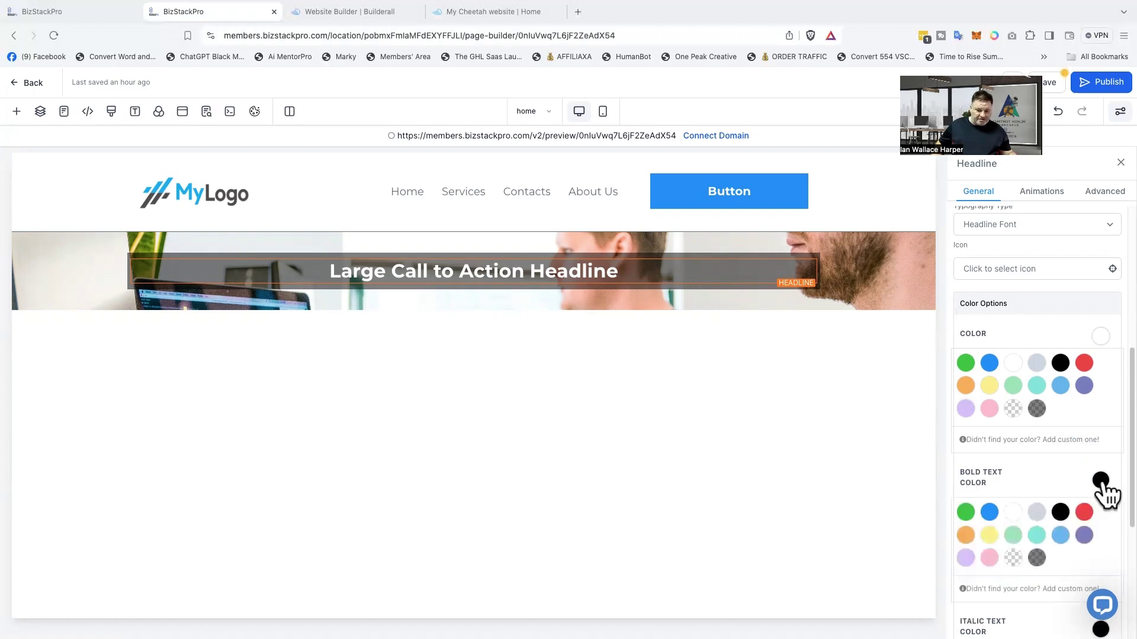
click(1037, 512)
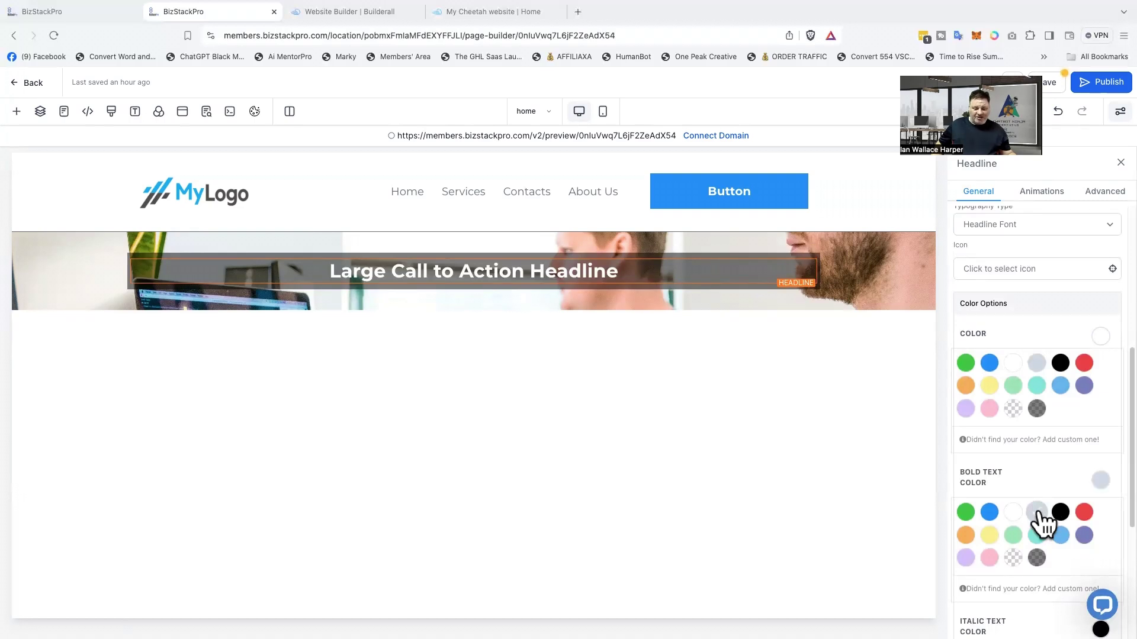
- Try bold formatting on the "Large Call to Action Headline" text, and remove it again
mouse_move(389, 248)
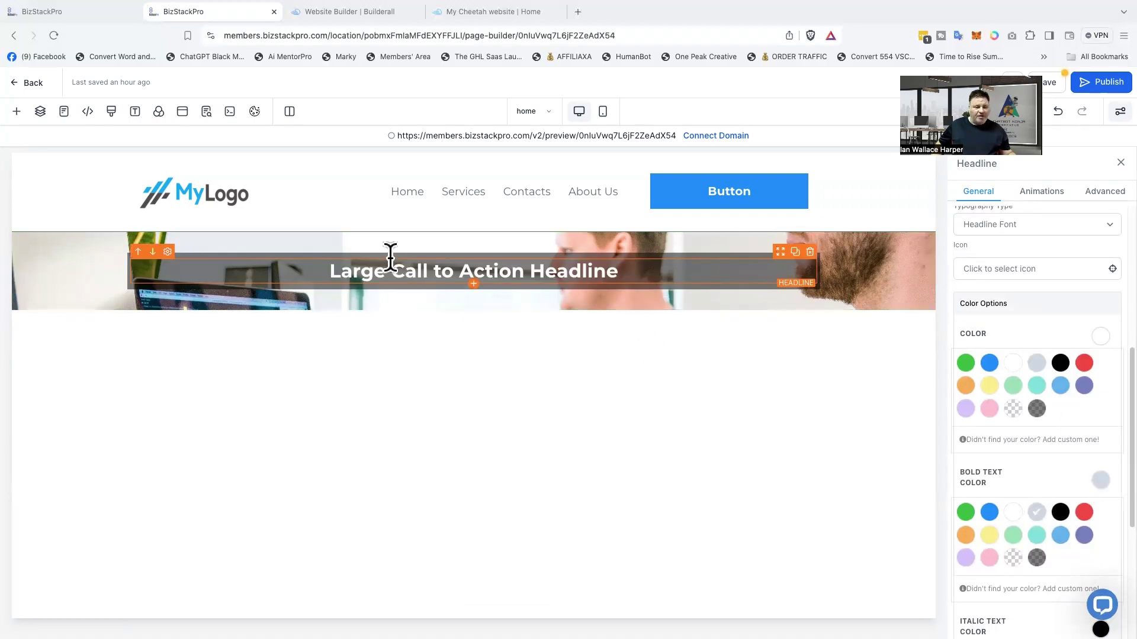
triple_click(357, 274)
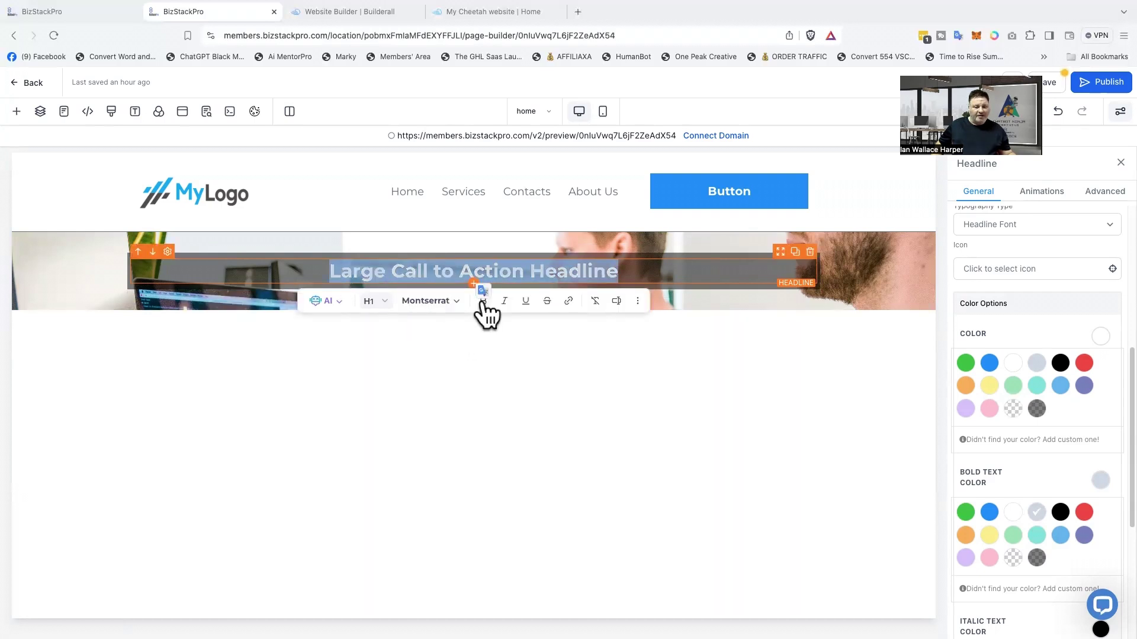
click(478, 326)
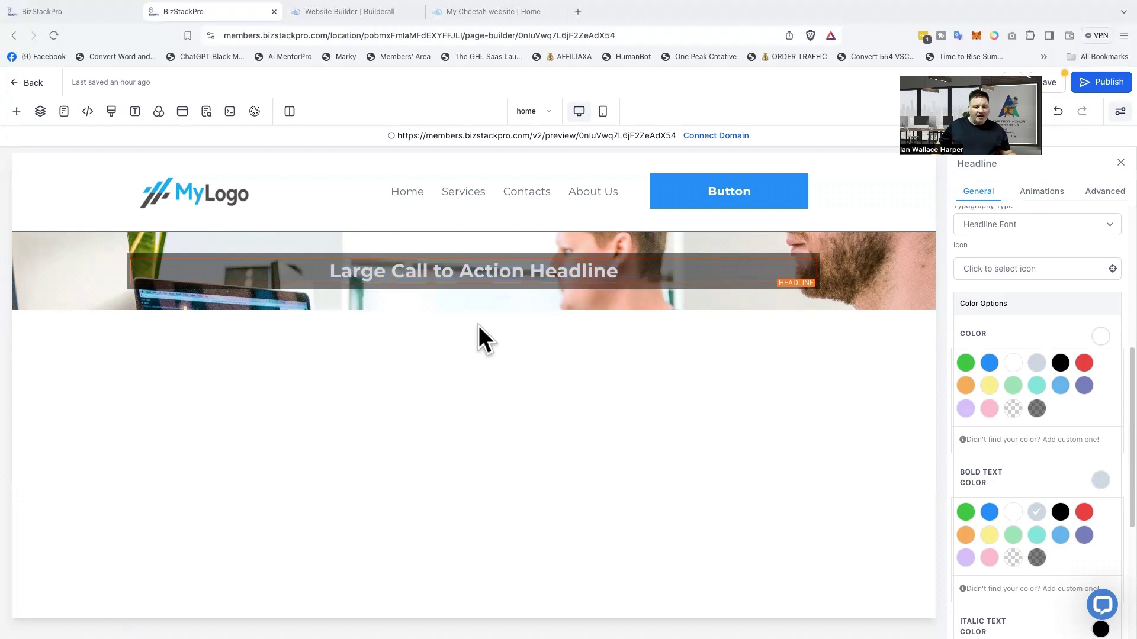
triple_click(435, 271)
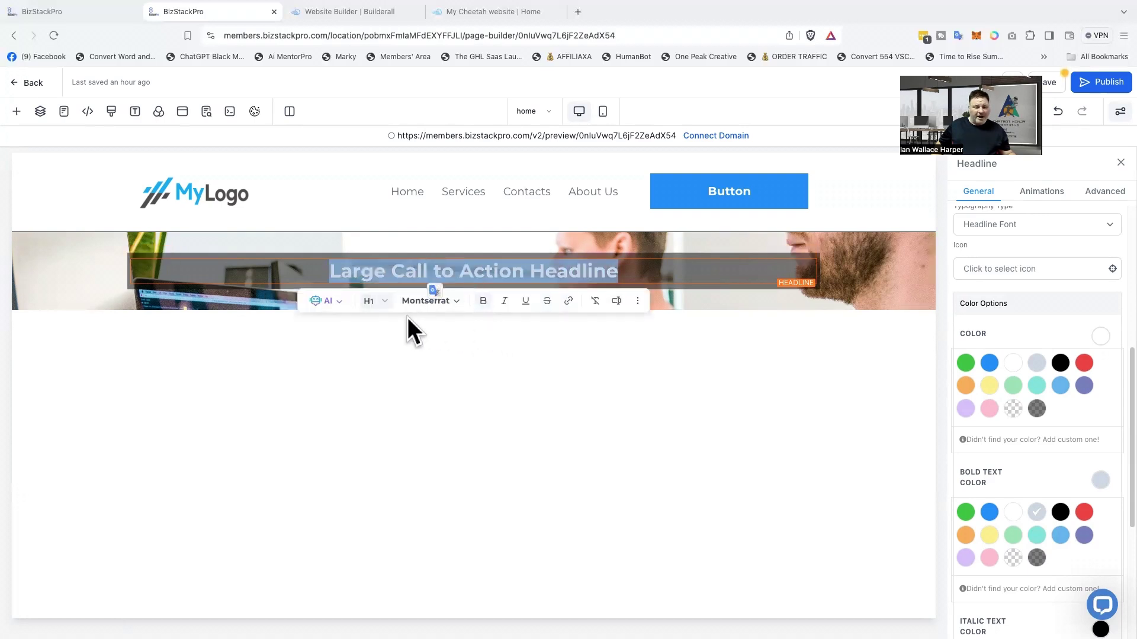
click(483, 301)
click(708, 269)
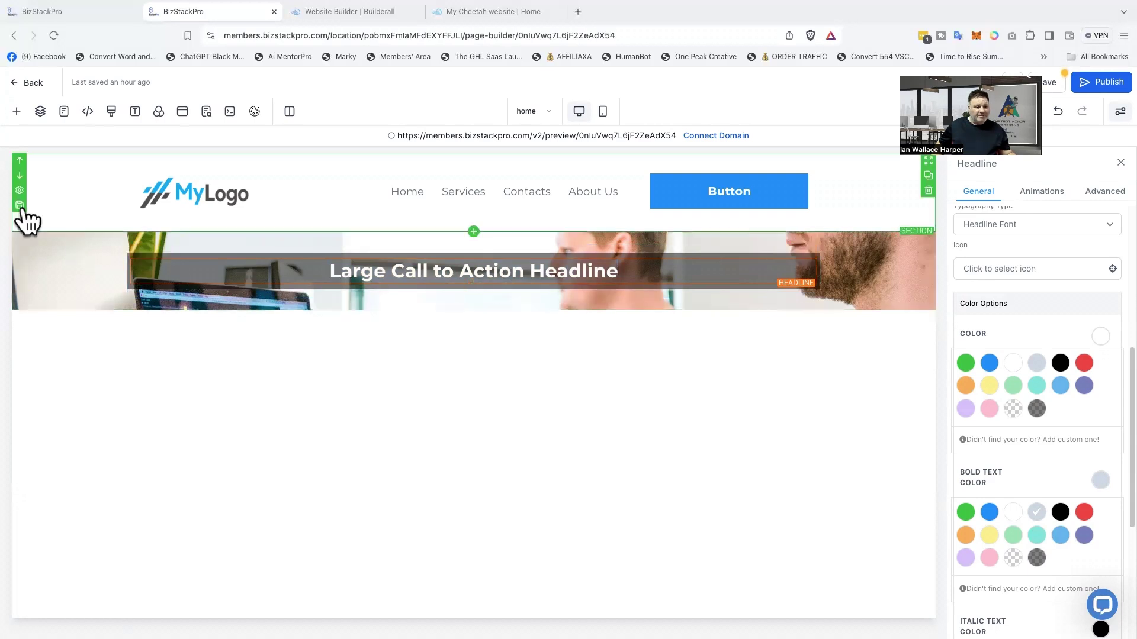
- Add a Sub-Headline element below the headline and set its text color and bold text color to white
click(17, 111)
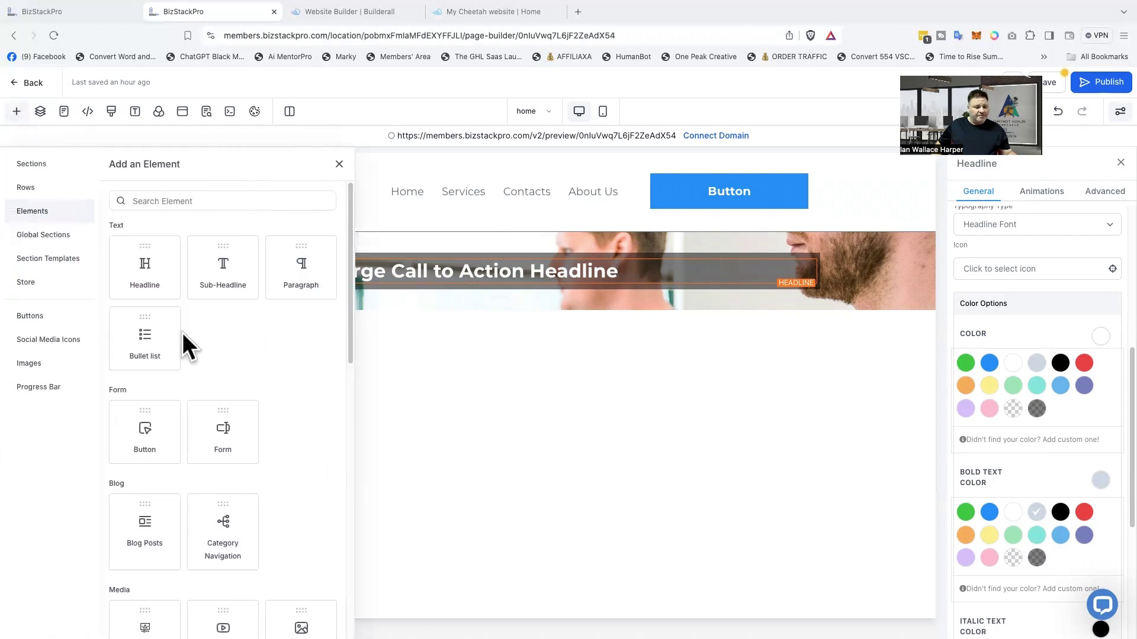
drag(216, 269, 467, 318)
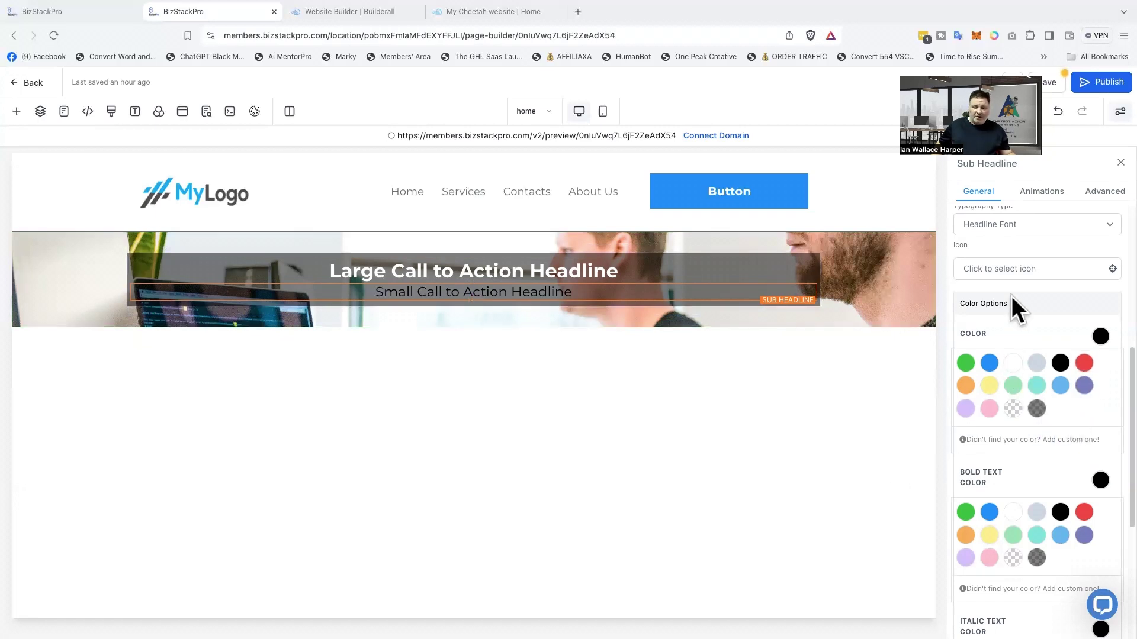
click(1014, 369)
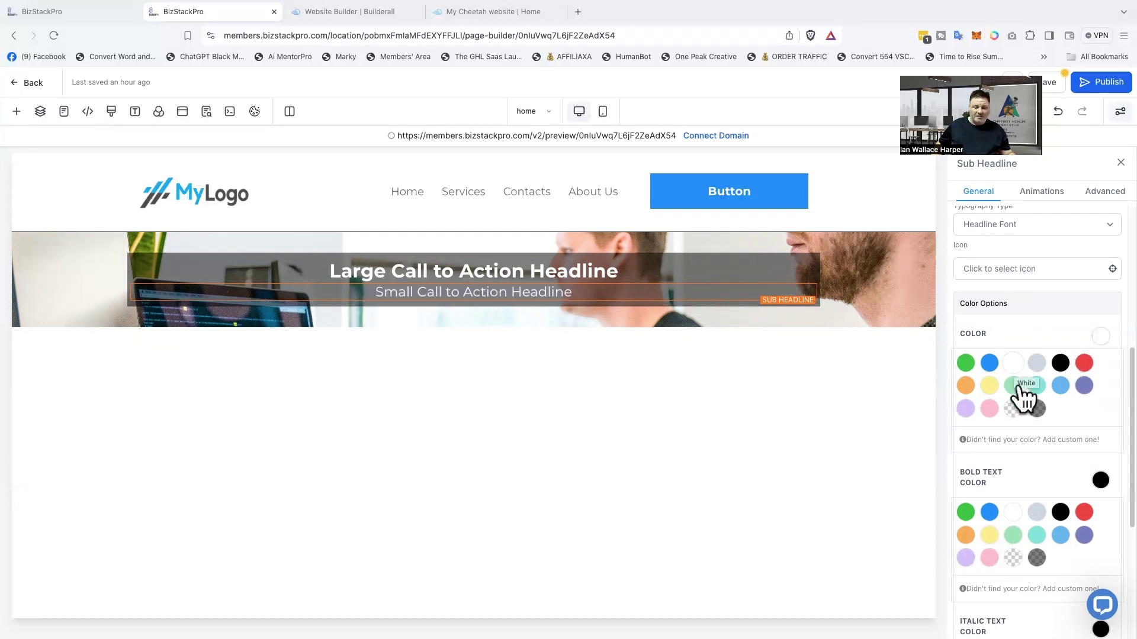
click(1014, 513)
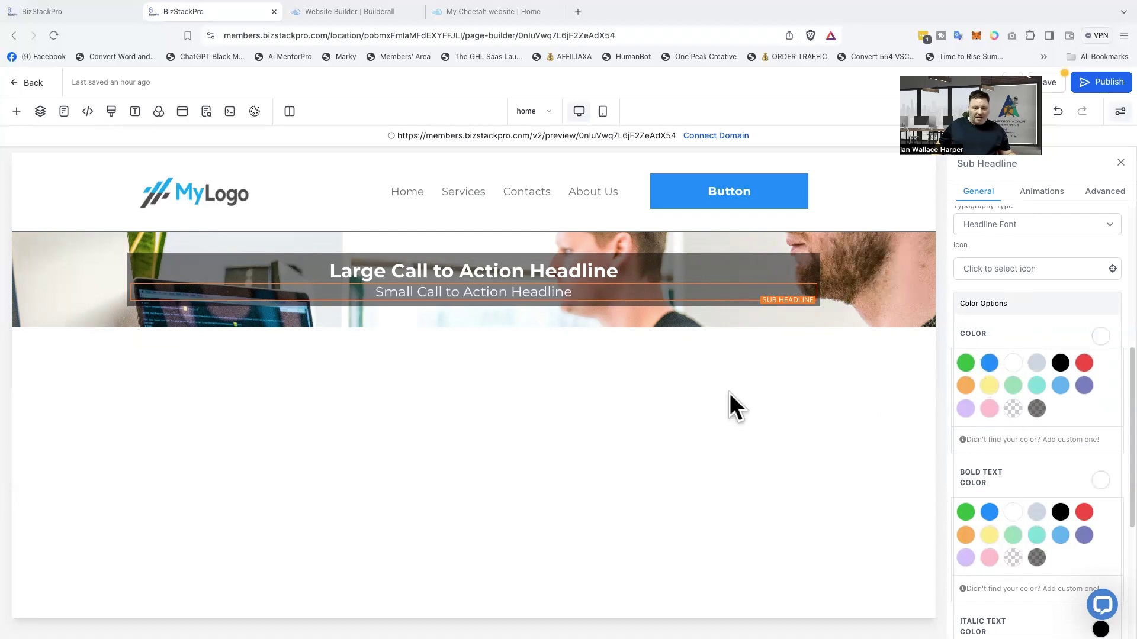
- Make the "Small Call to Action Headline" text bold
triple_click(427, 292)
click(483, 318)
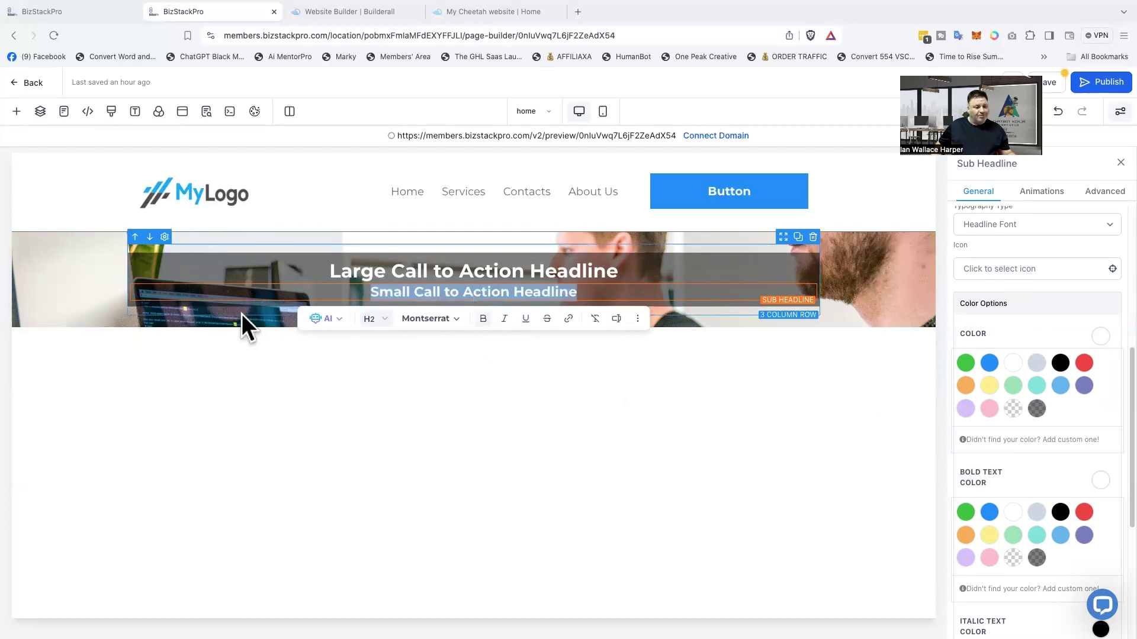
click(298, 400)
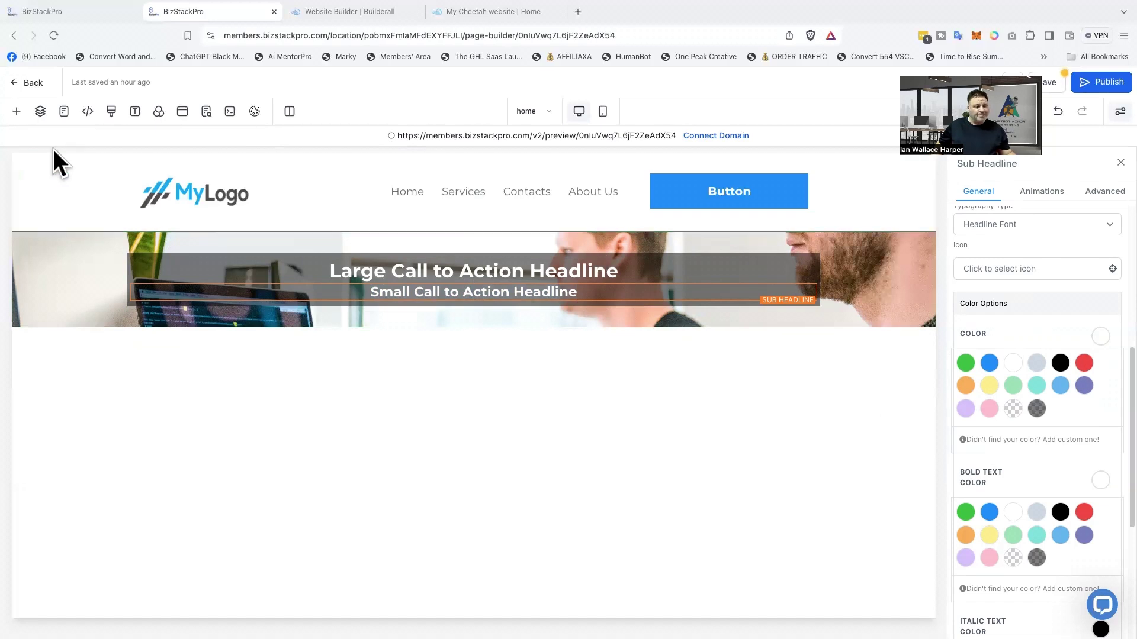
- Add a Paragraph element below the sub-headline and set its text color and bold text color to white
click(17, 112)
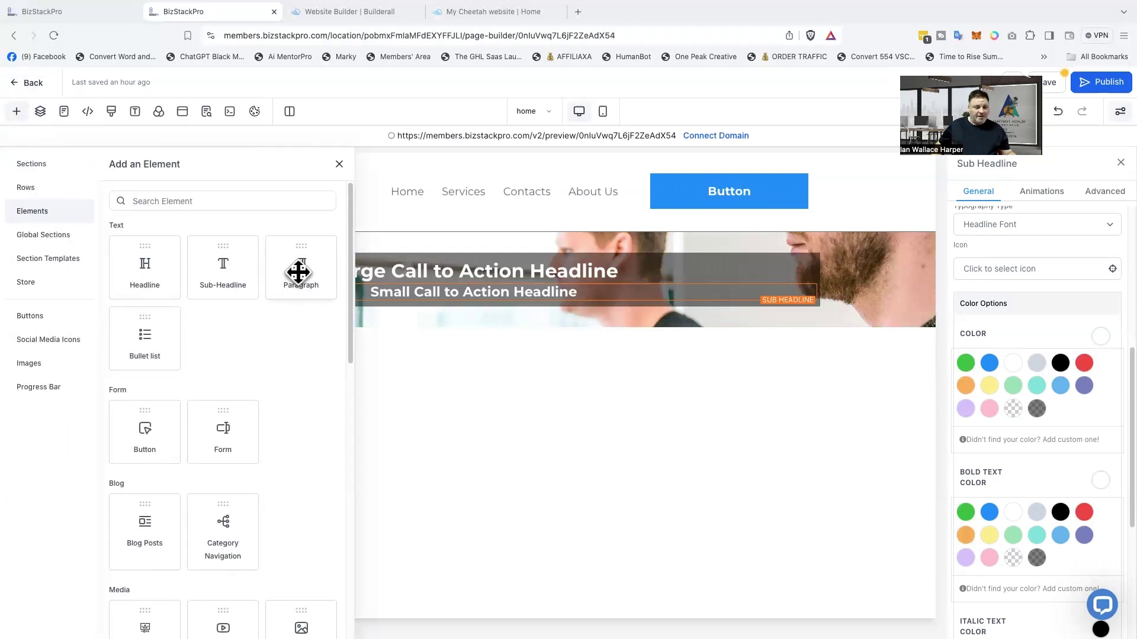
drag(301, 272, 494, 379)
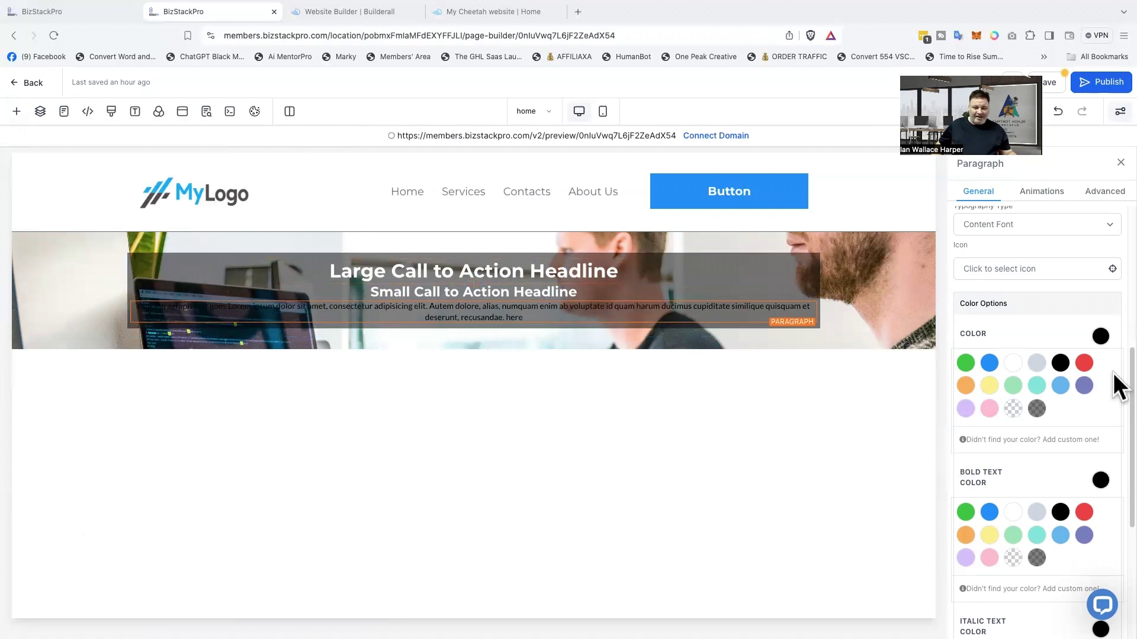
click(1101, 339)
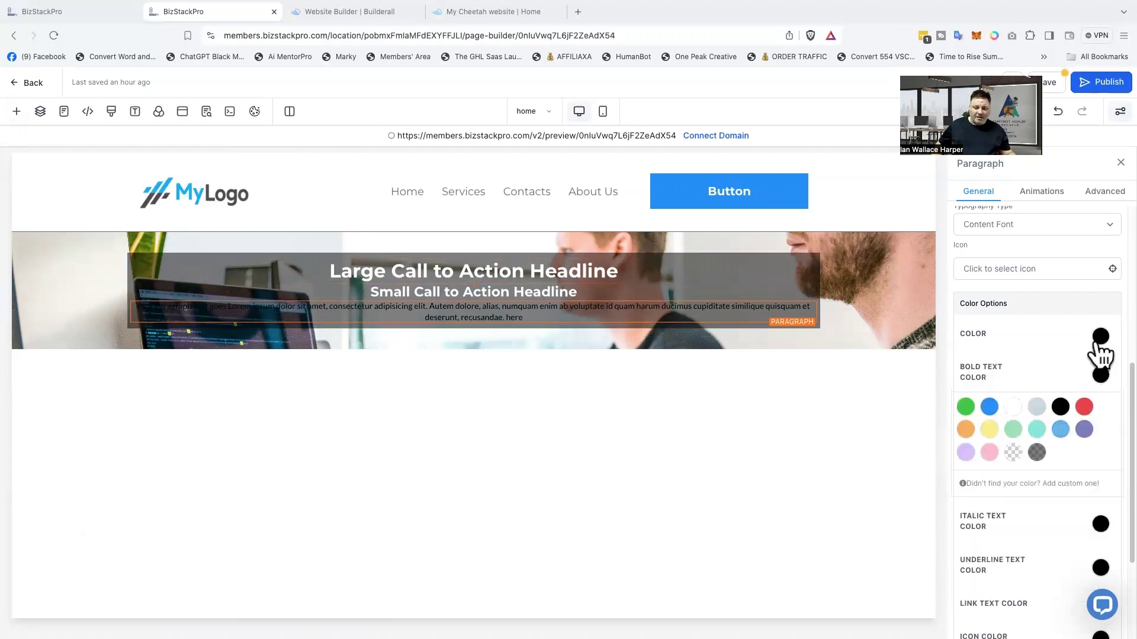
click(1015, 407)
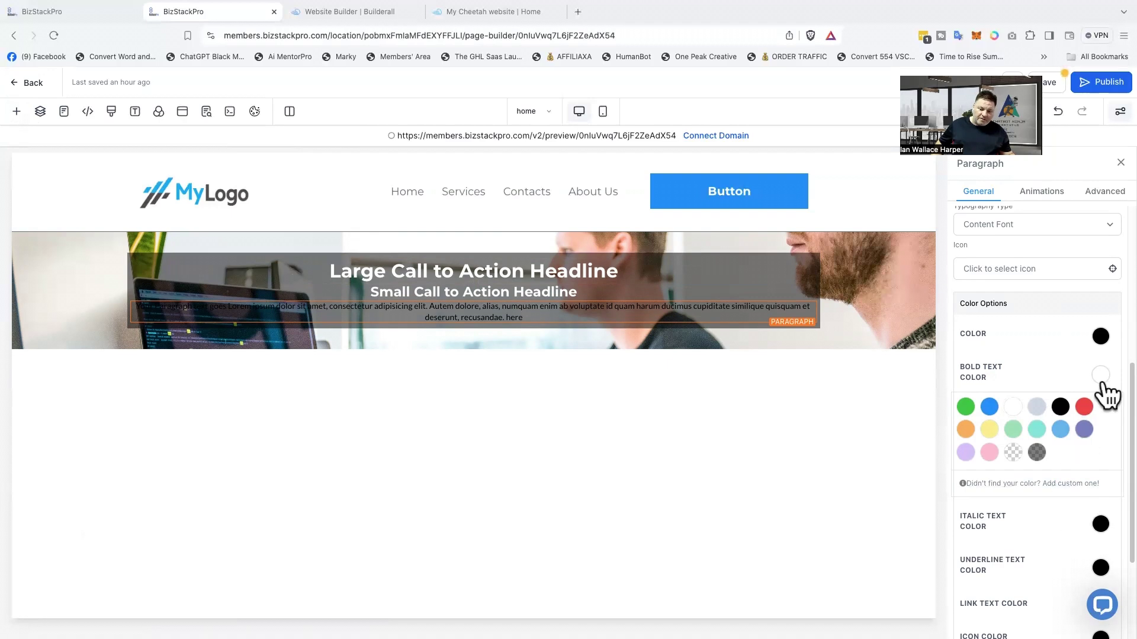
click(1101, 339)
click(1013, 364)
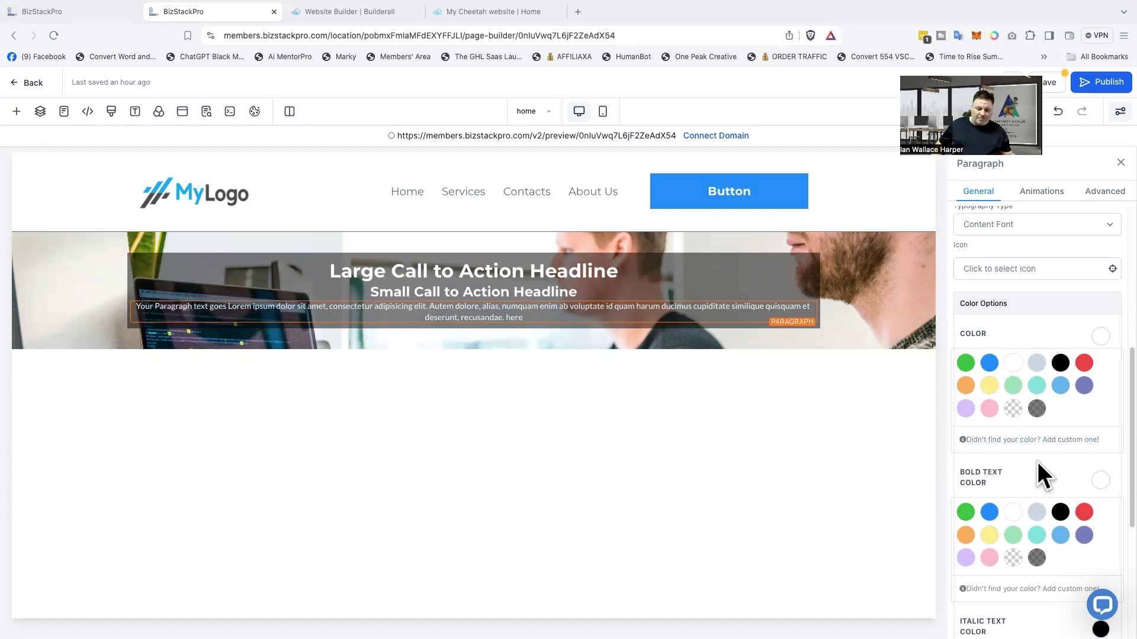
click(1030, 329)
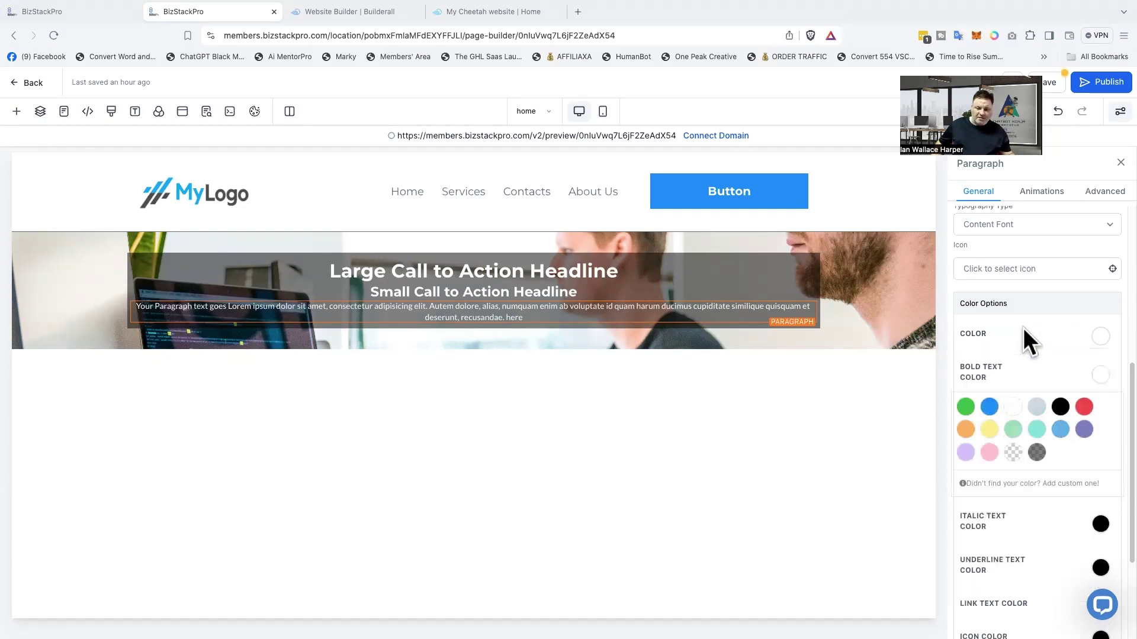
click(1037, 375)
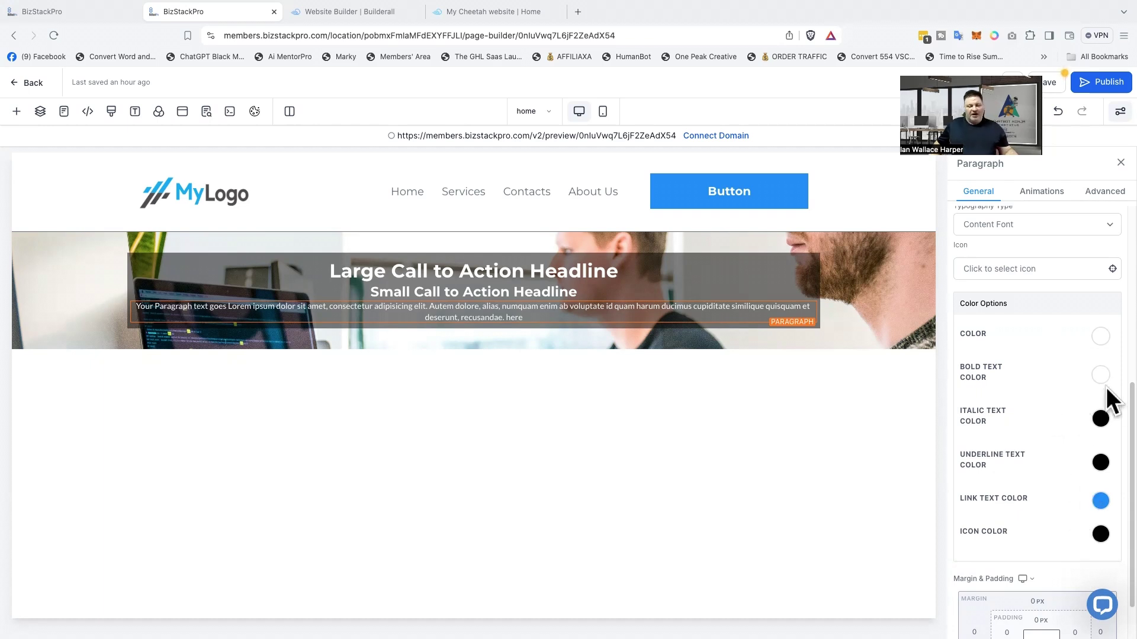
- Increase the paragraph's desktop font size to 25 px
scroll(1054, 284, up, 6)
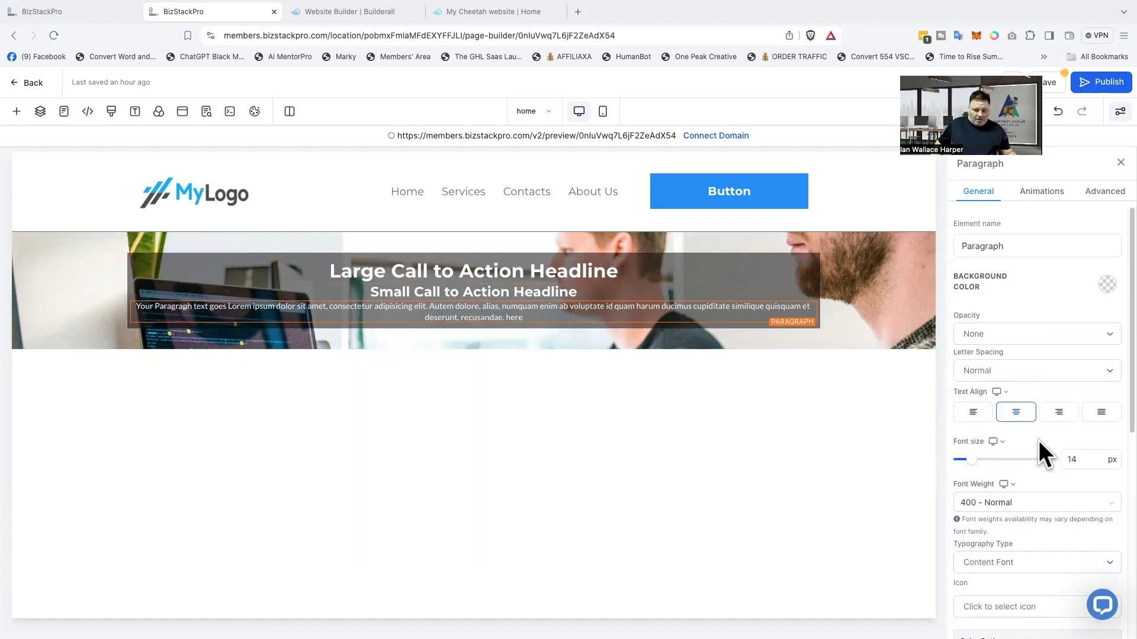
scroll(1039, 441, down, 1)
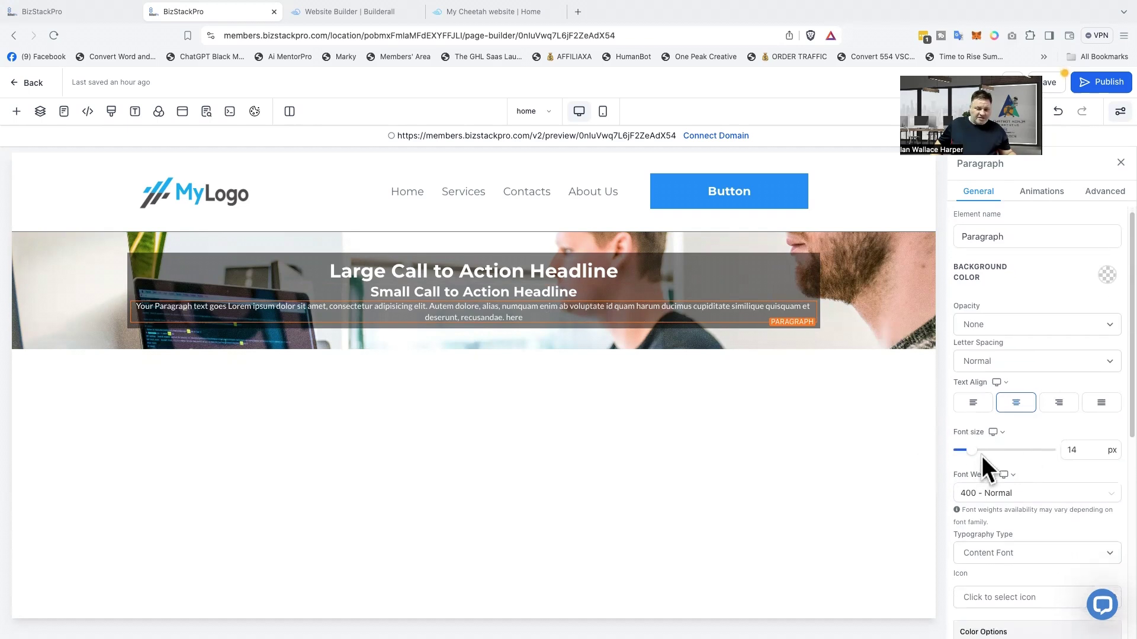
scroll(1007, 455, down, 2)
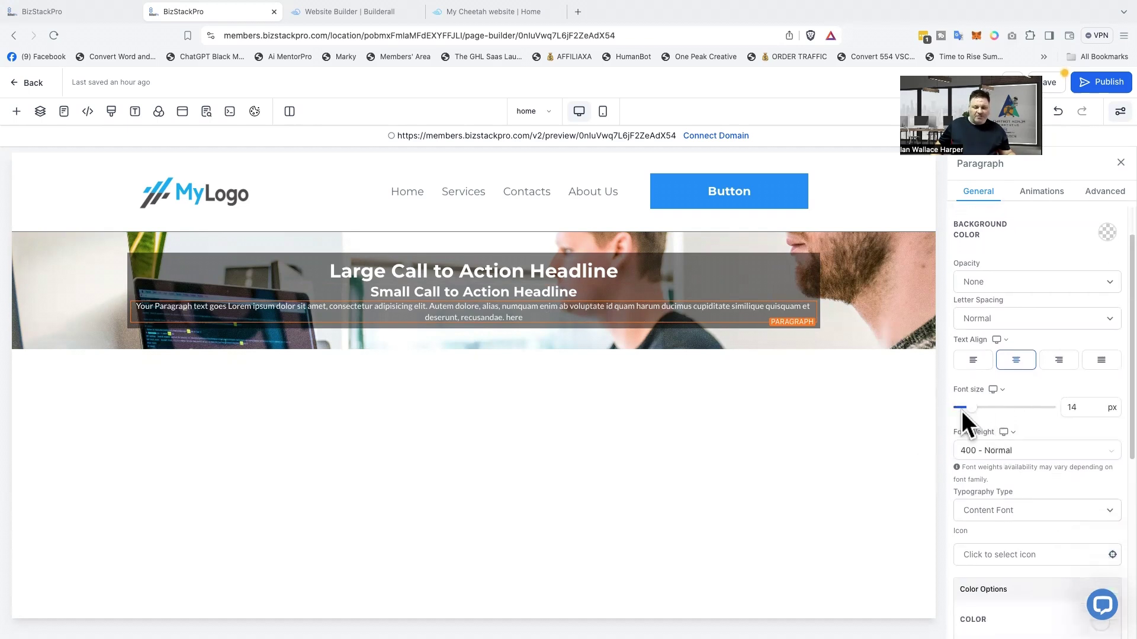
mouse_move(973, 410)
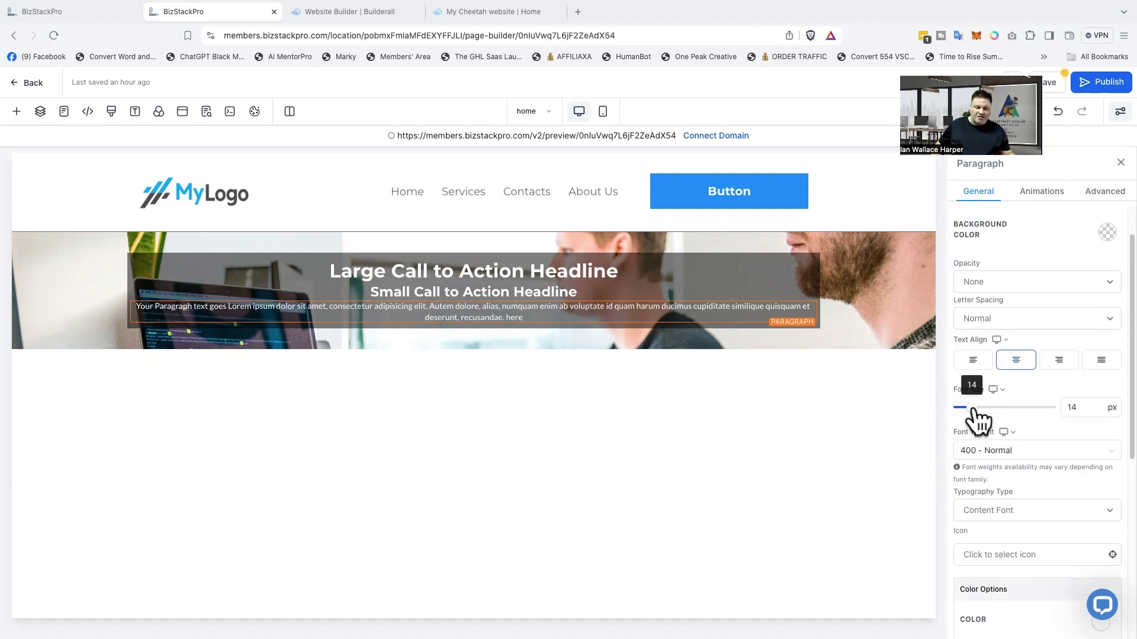
drag(973, 409, 983, 411)
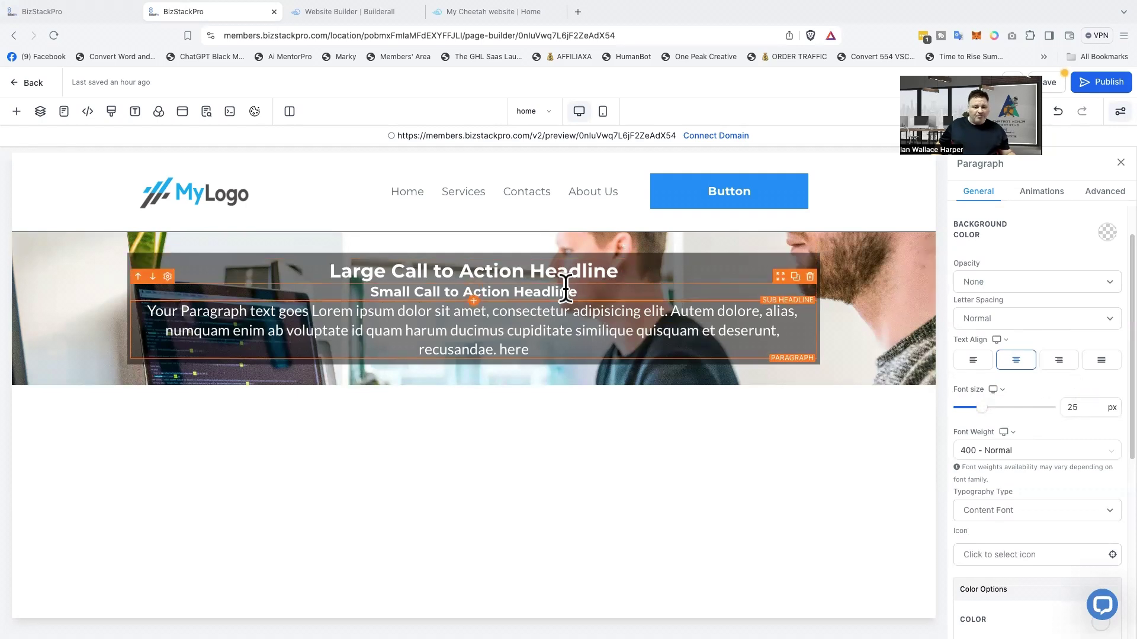
- Increase the large headline's desktop font size to 47 px
click(505, 270)
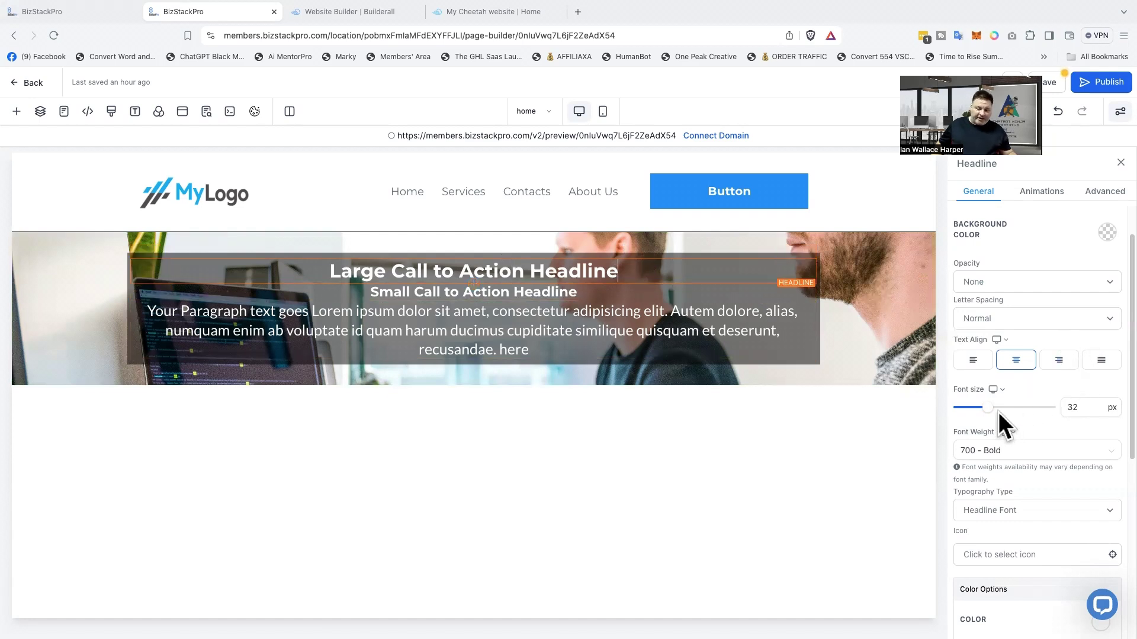
mouse_move(987, 408)
drag(987, 409, 997, 410)
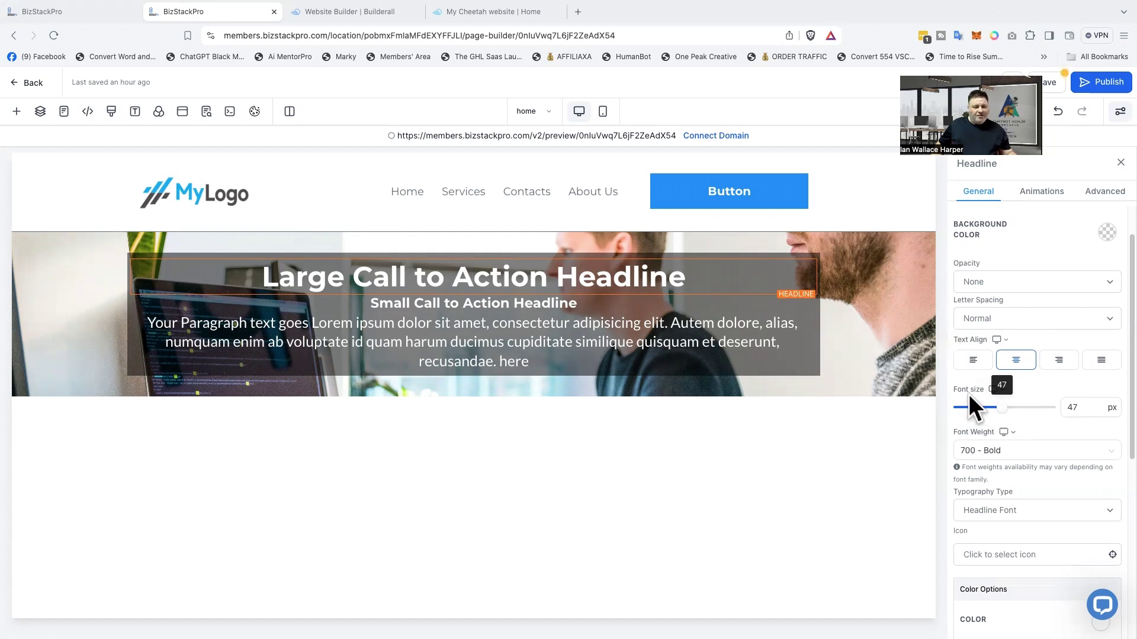
- Set the sub-headline's desktop font size to 32 px
click(527, 305)
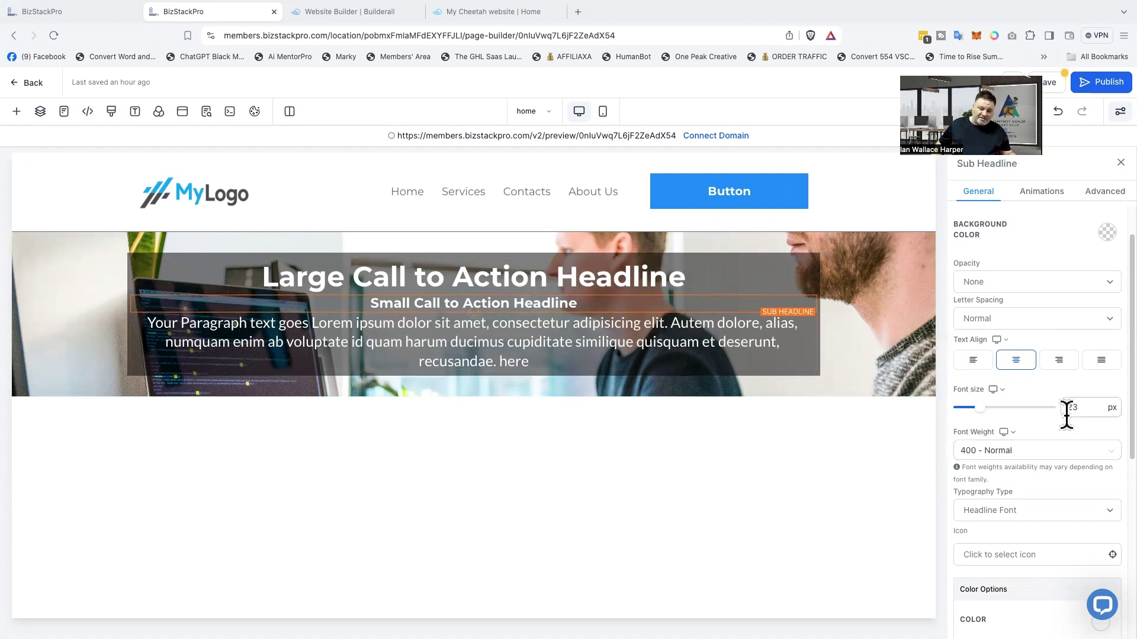
mouse_move(978, 410)
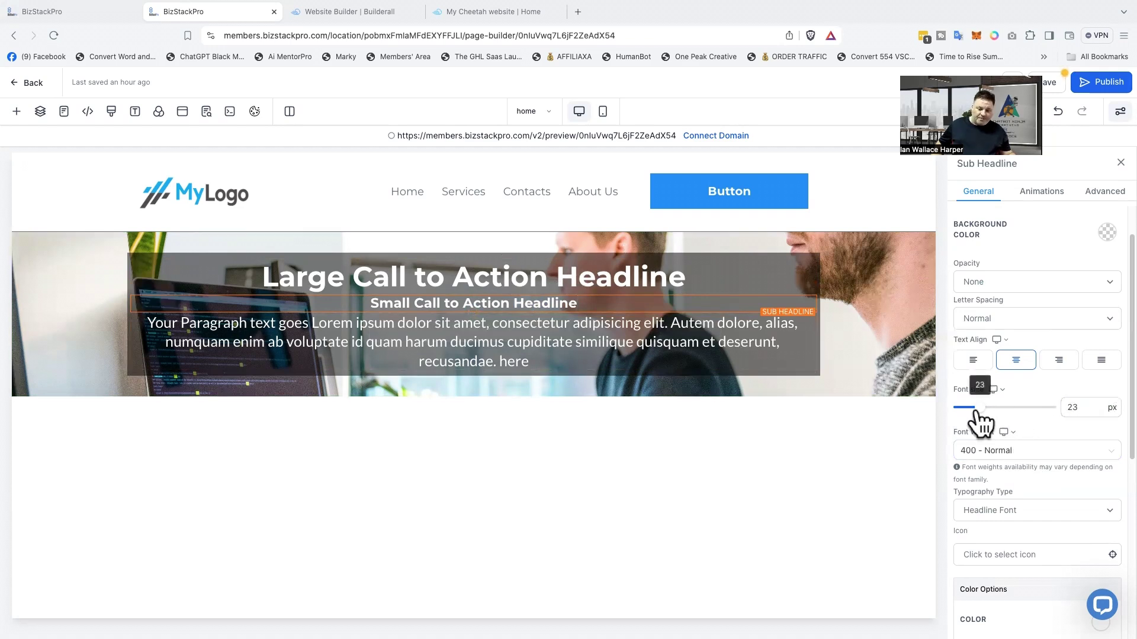
drag(981, 408, 990, 410)
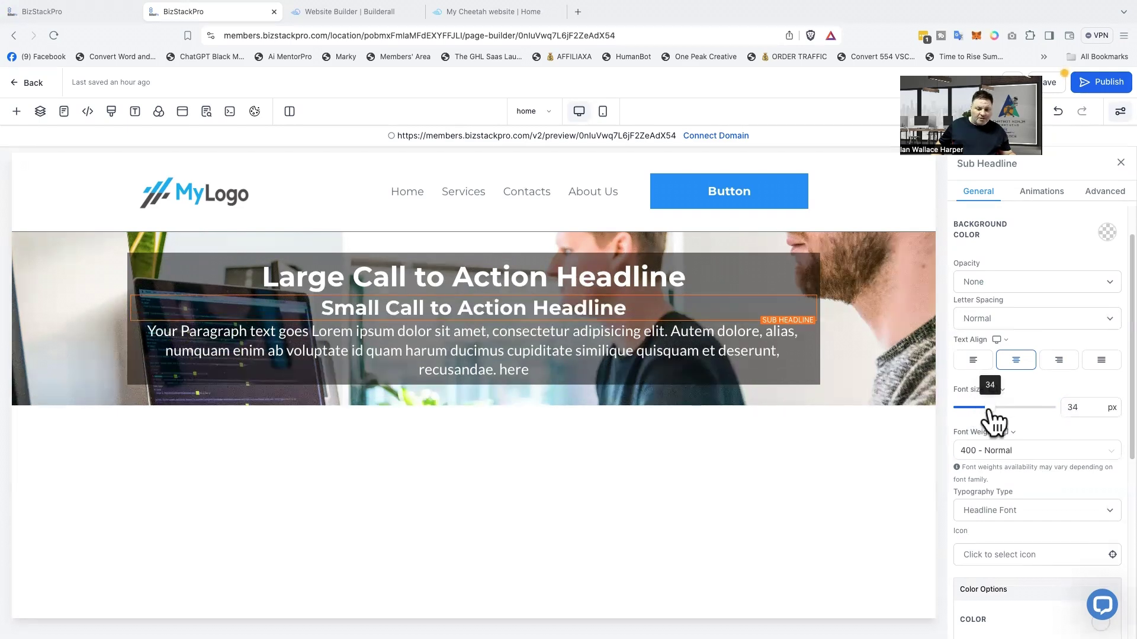
drag(989, 411, 987, 413)
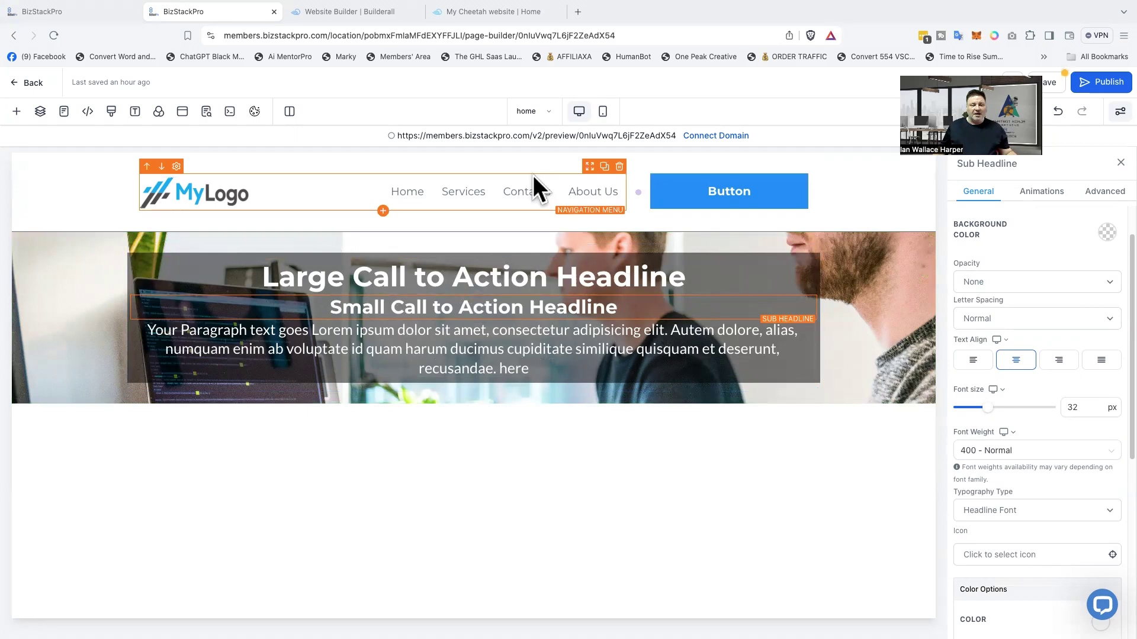
- Switch the page to the mobile view and reduce the large headline's font size there to 36 px
click(603, 112)
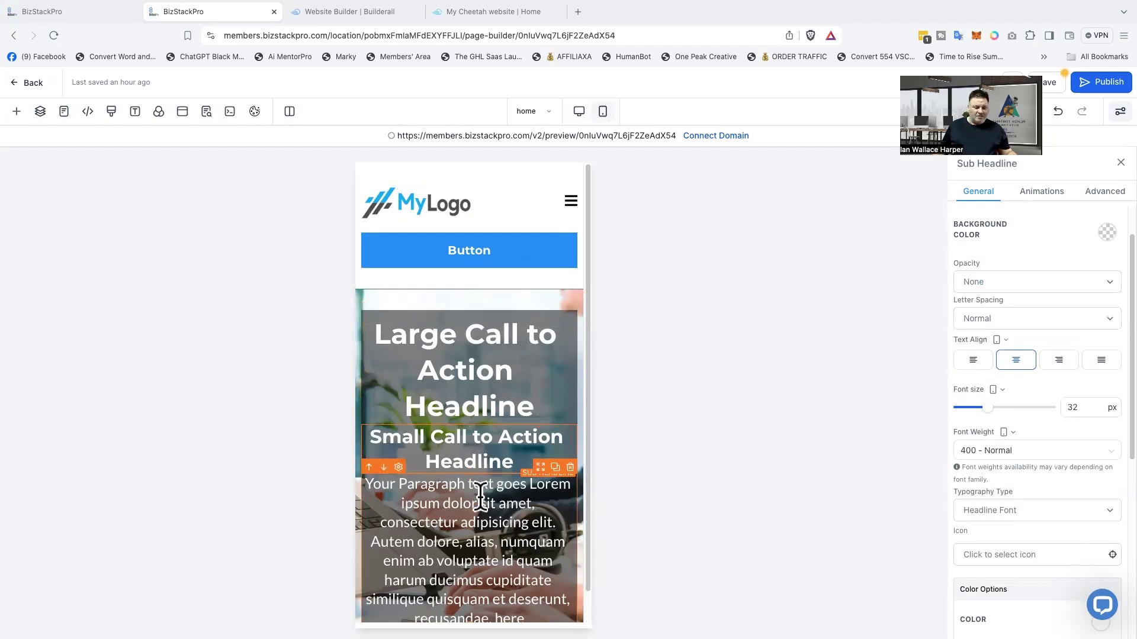
scroll(480, 496, down, 1)
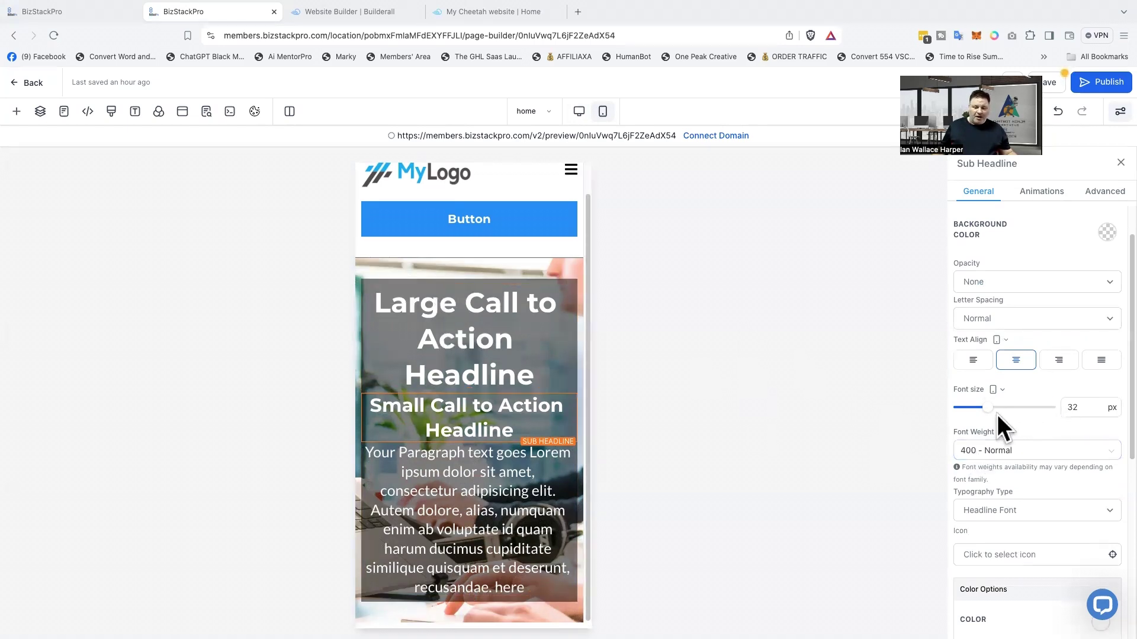
mouse_move(987, 412)
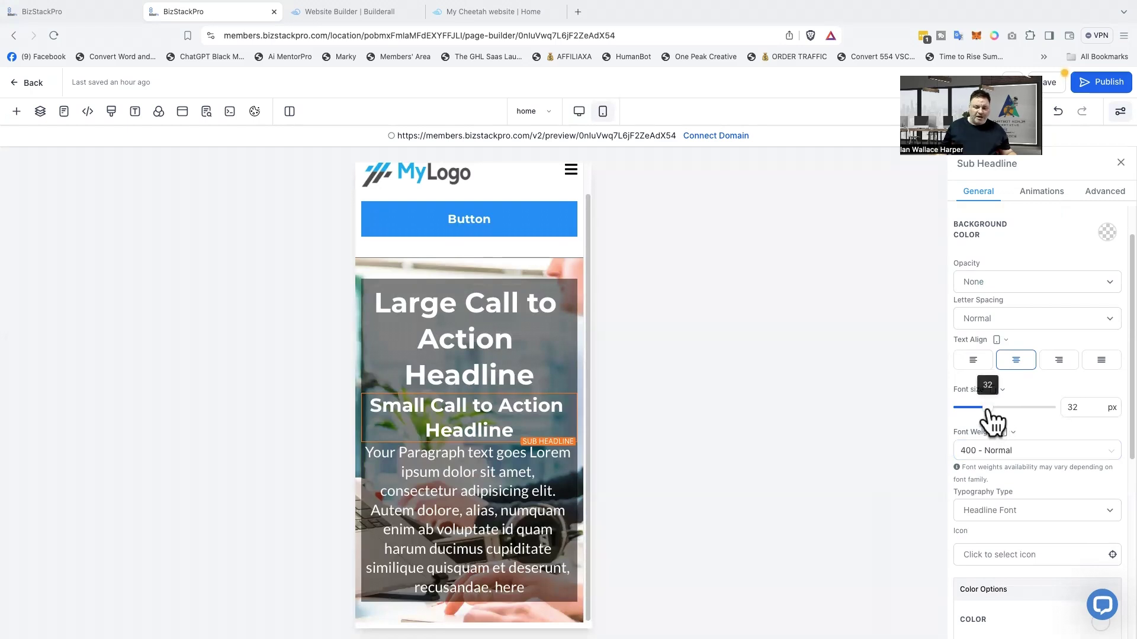
click(452, 321)
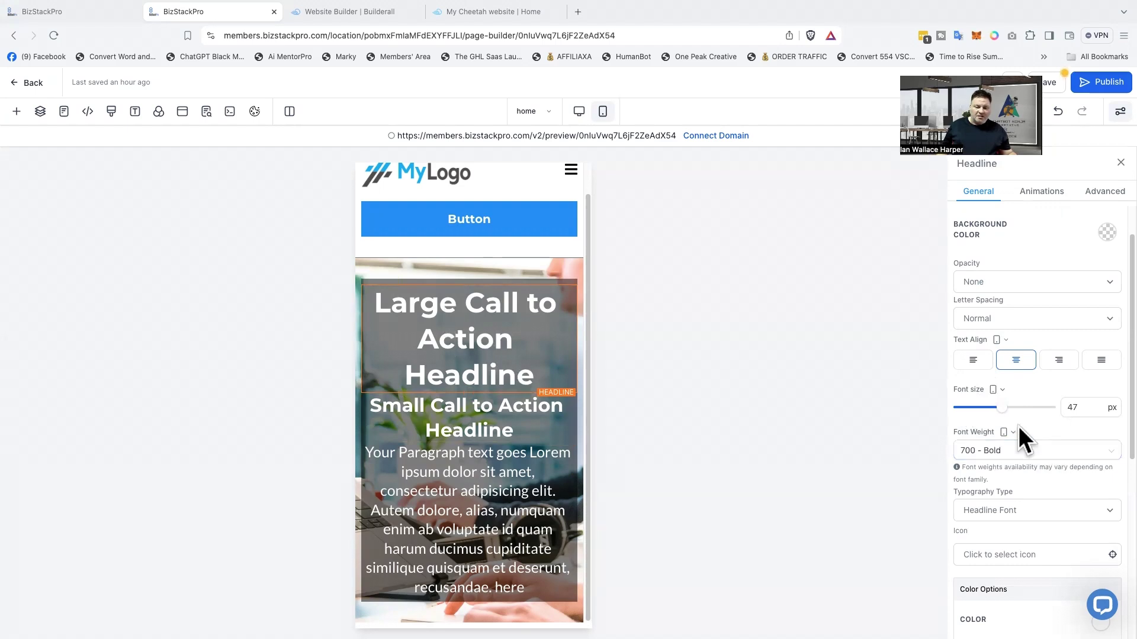
mouse_move(1002, 412)
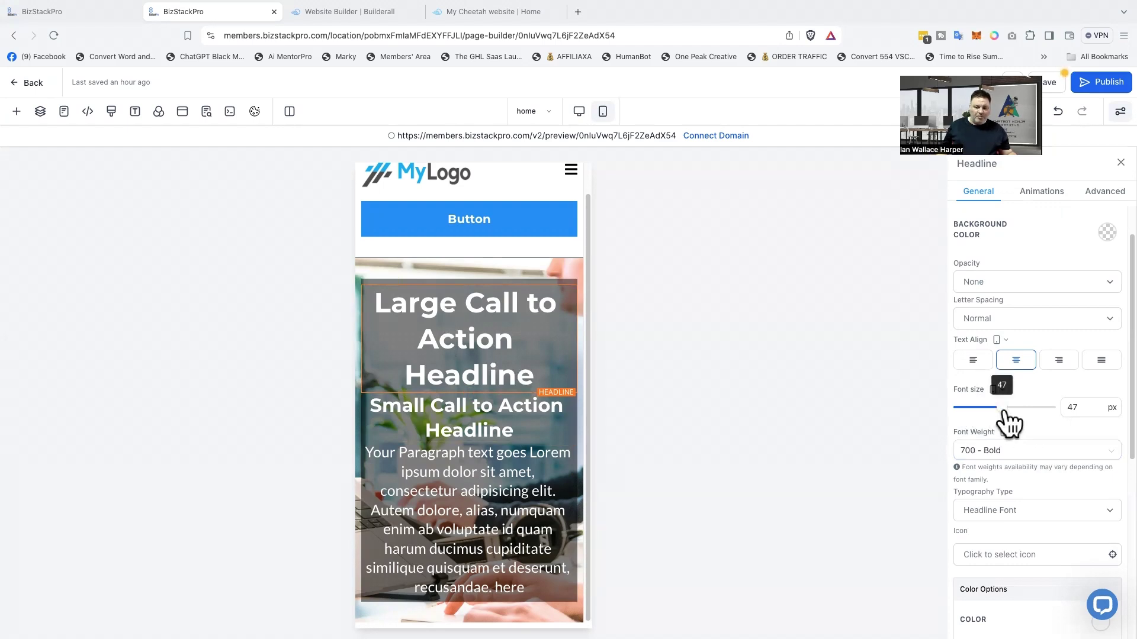
drag(1005, 409, 989, 409)
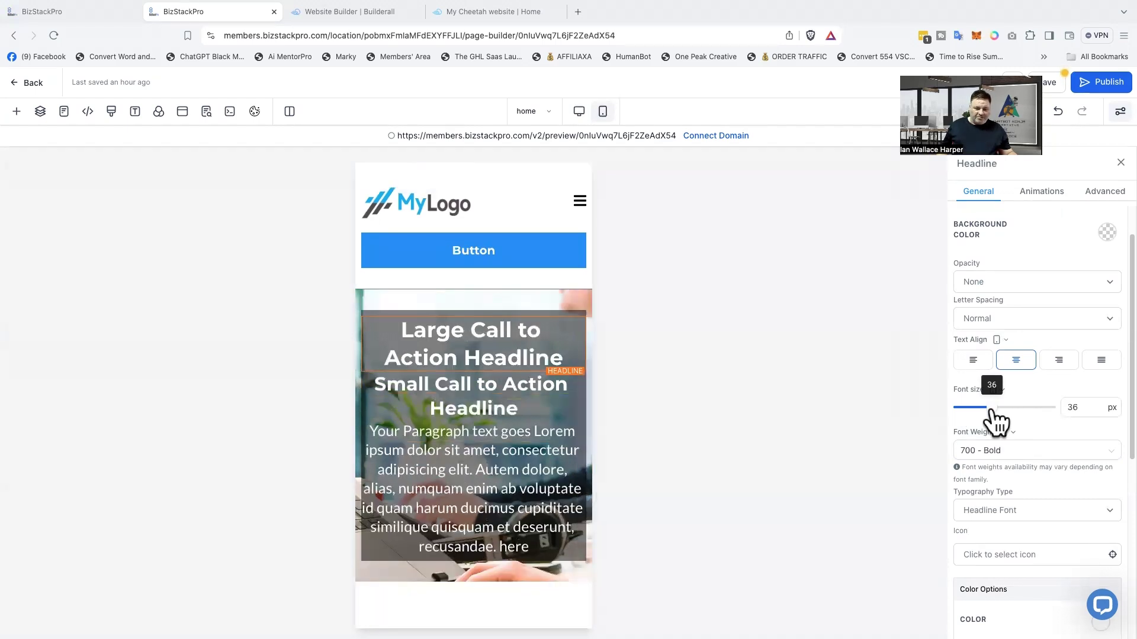
- Reduce the mobile font sizes of the hero text, setting the sub-headline to 25 px and the paragraph to 18 px
click(504, 394)
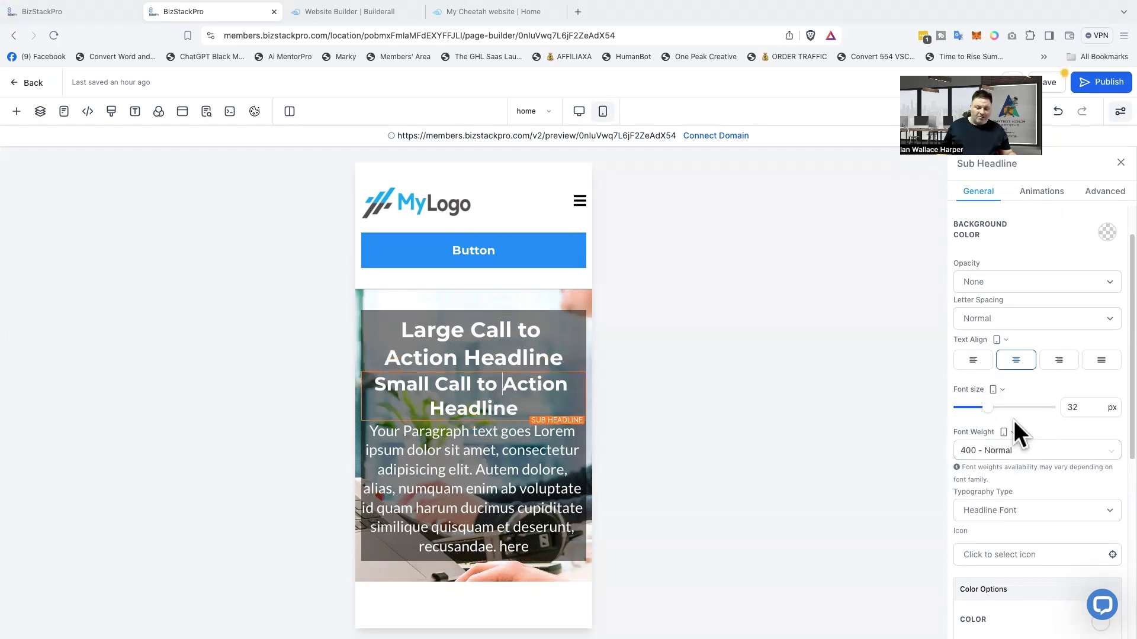
drag(987, 407, 981, 407)
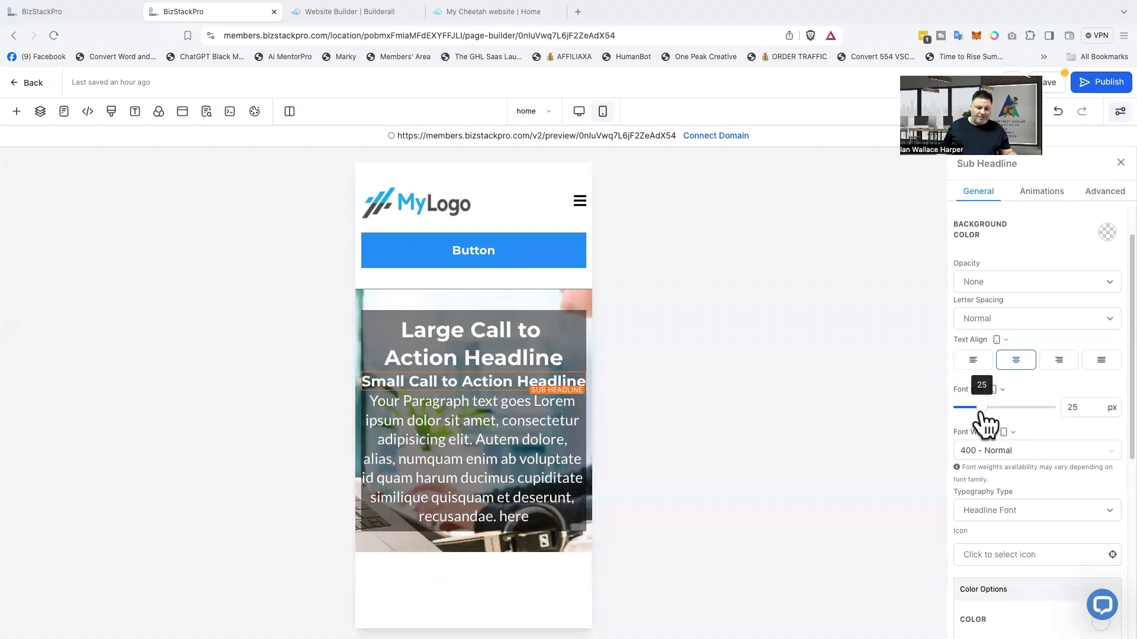
click(457, 466)
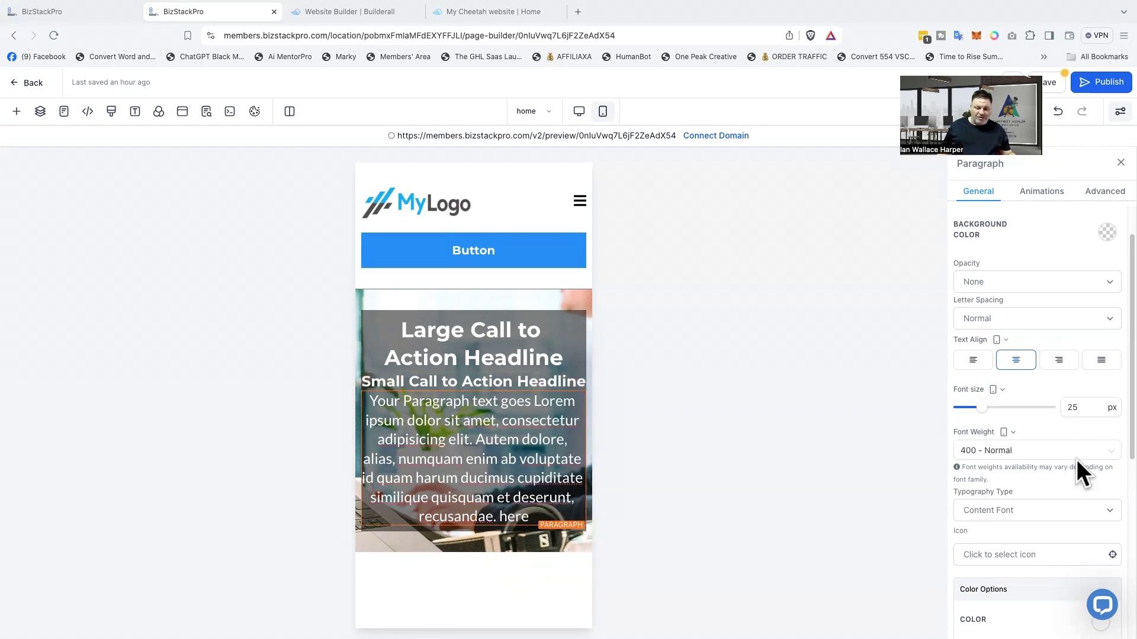
click(1069, 408)
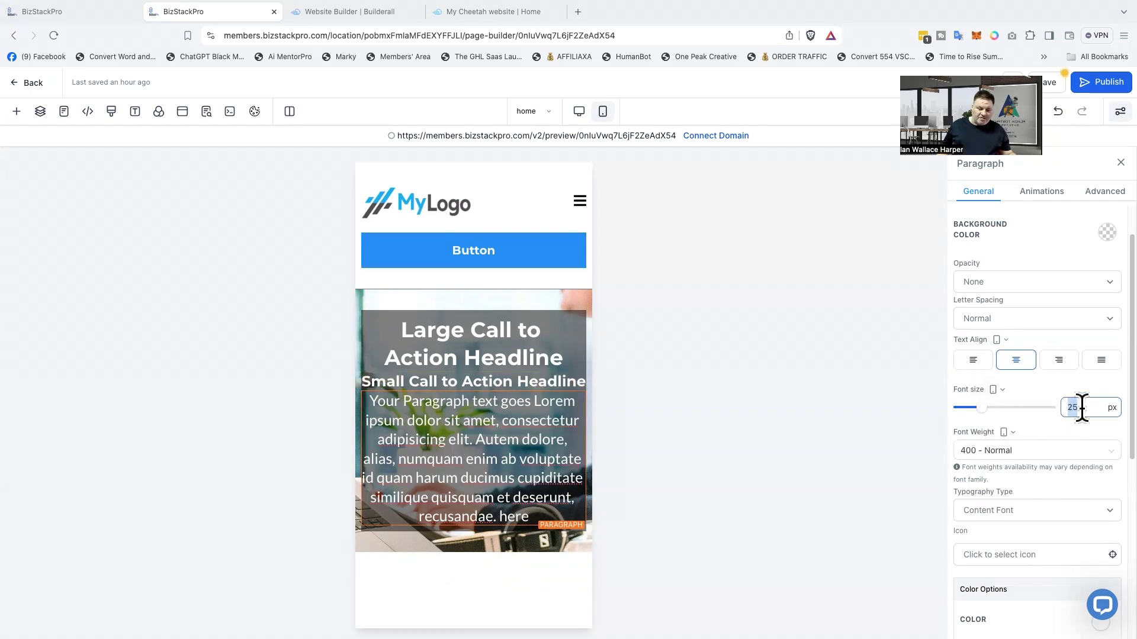
text(18)
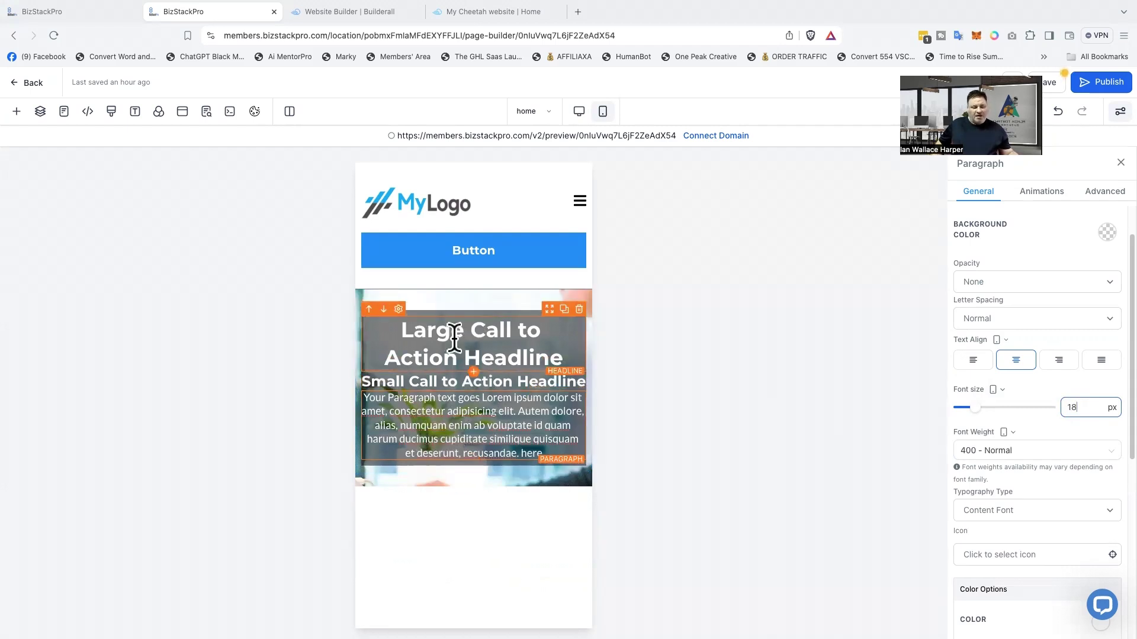
- Give the hero paragraph 20 px of padding on both its right and left sides in the mobile view
click(437, 426)
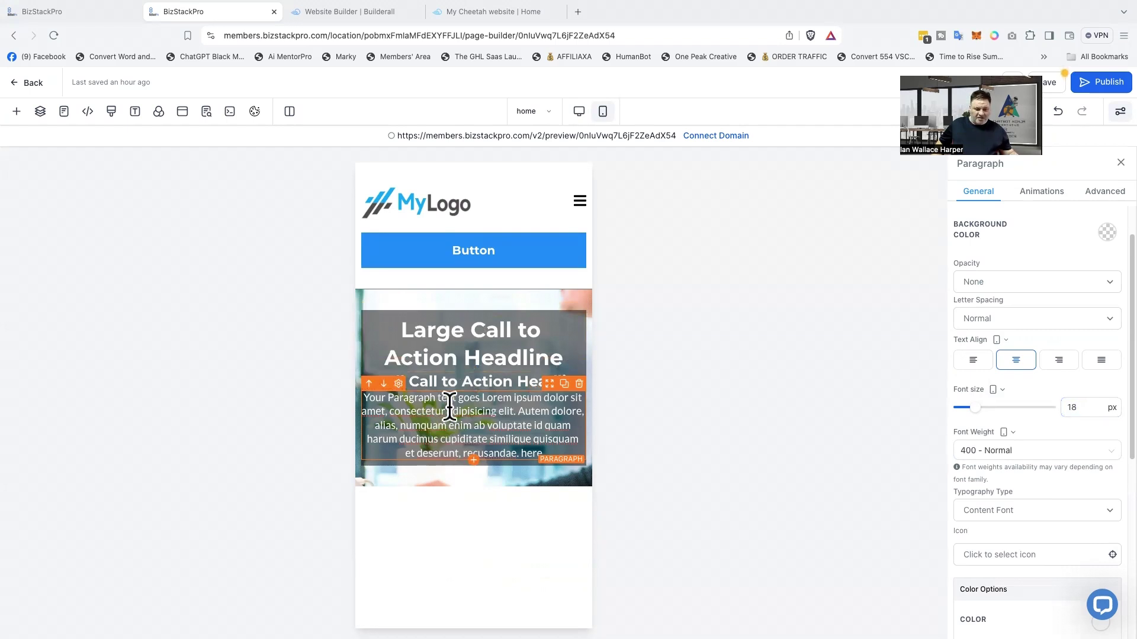
scroll(1046, 425, down, 5)
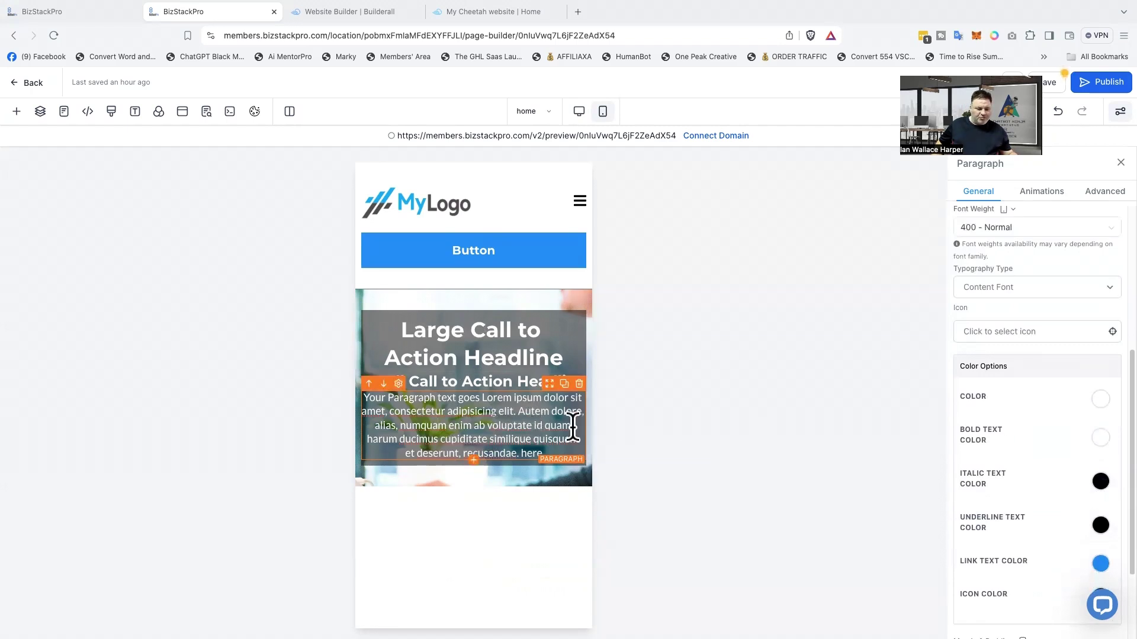
scroll(1047, 429, down, 3)
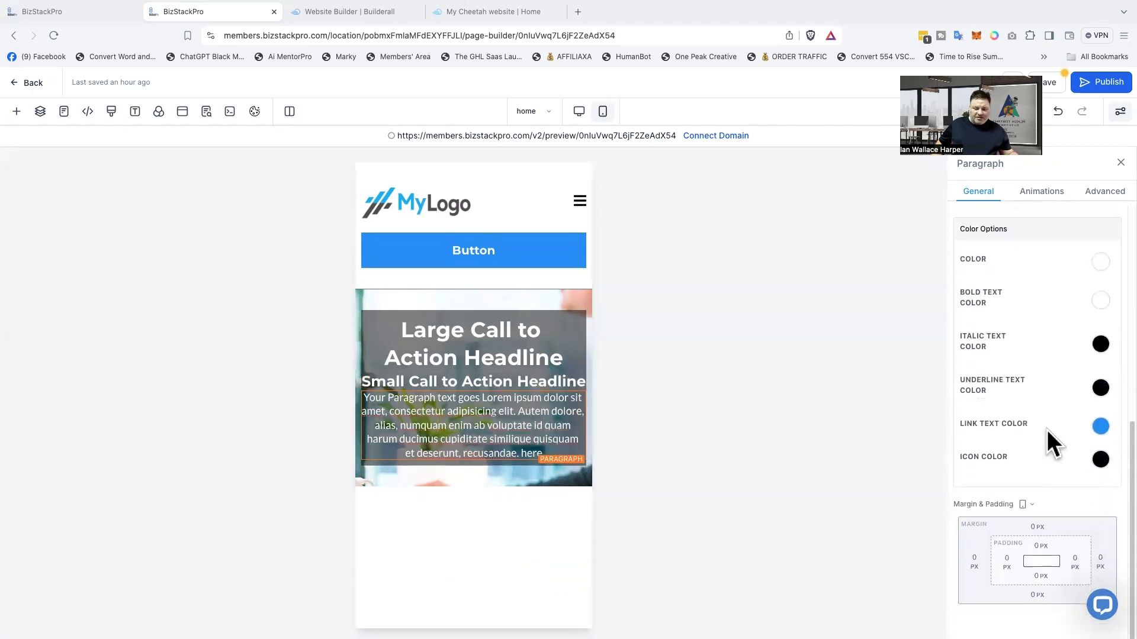
click(1075, 561)
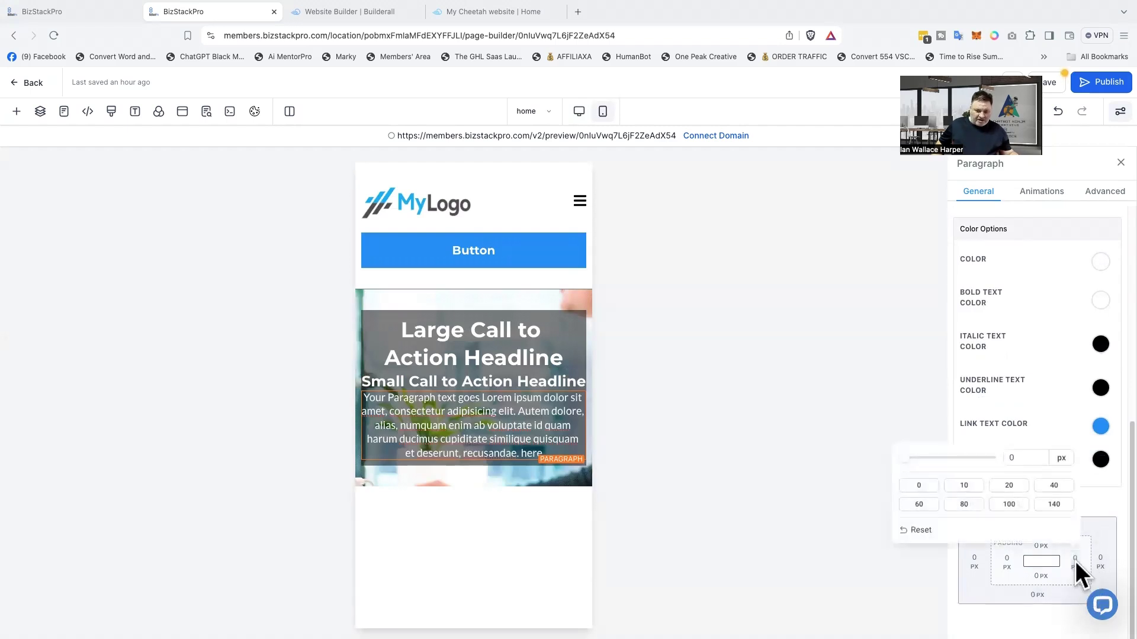
click(1009, 485)
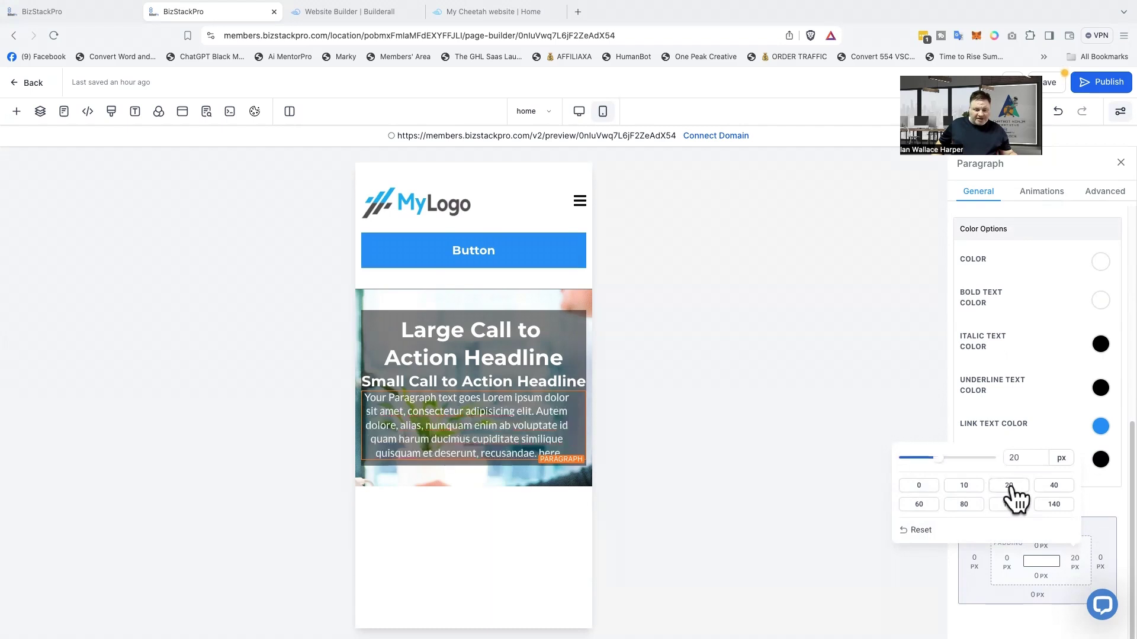
click(975, 584)
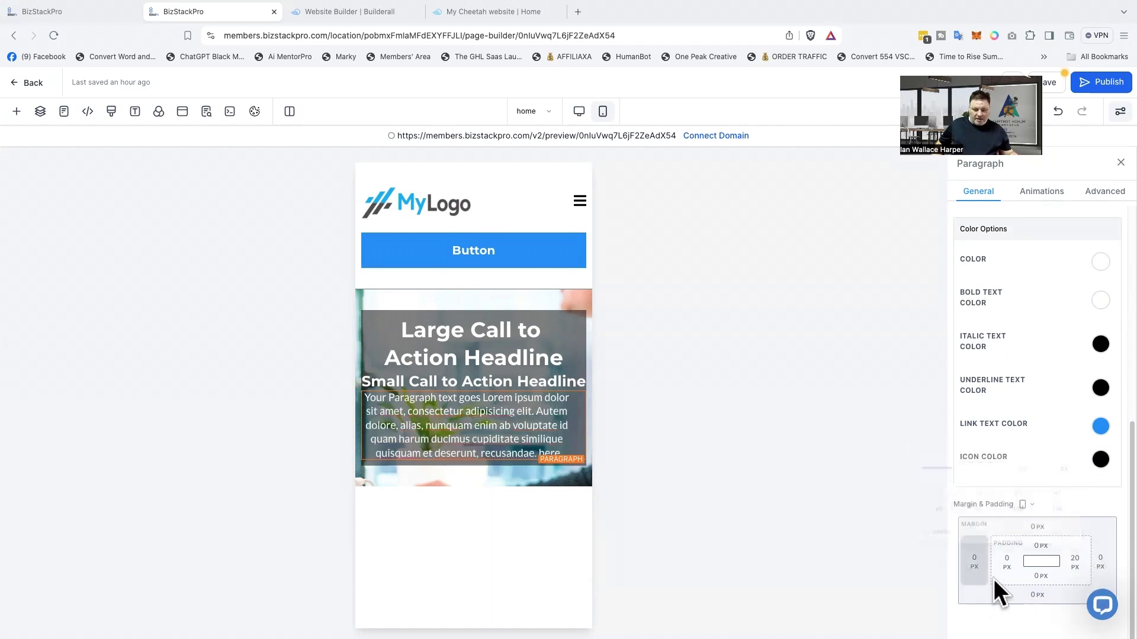
click(1007, 562)
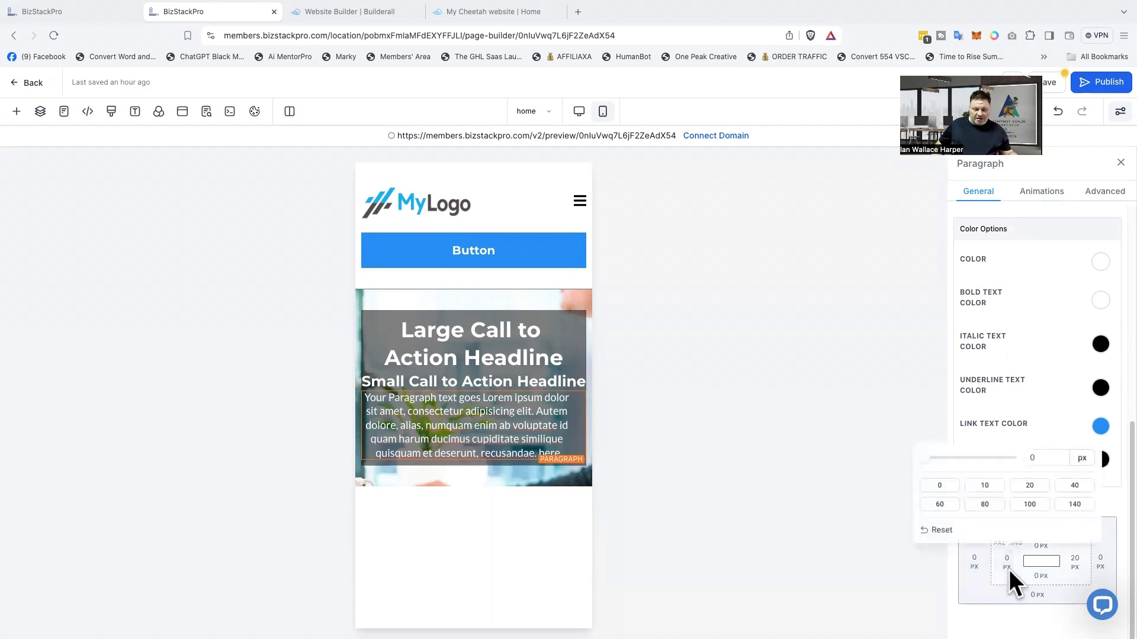
click(1026, 487)
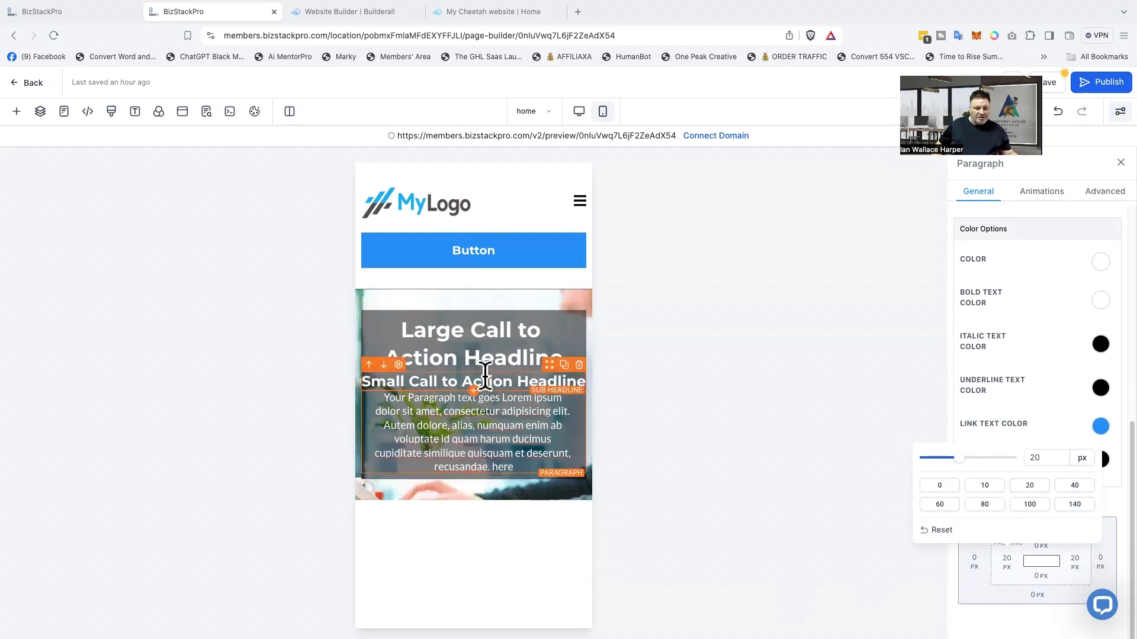
- Set the sub-headline's left and right padding to 20 px in the mobile view
click(472, 390)
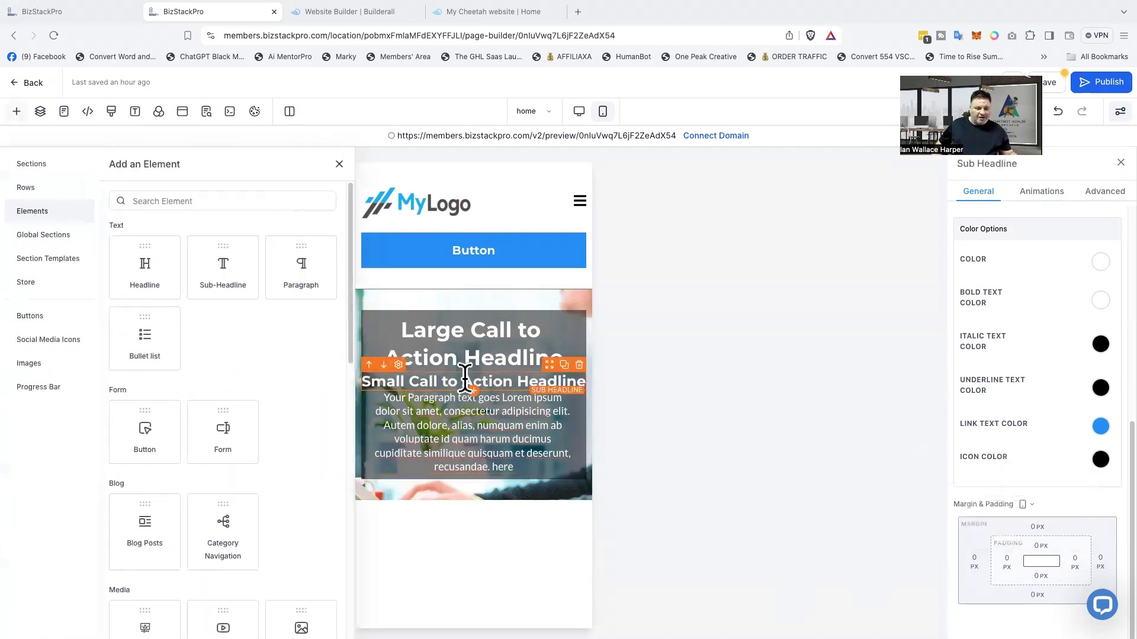
click(456, 380)
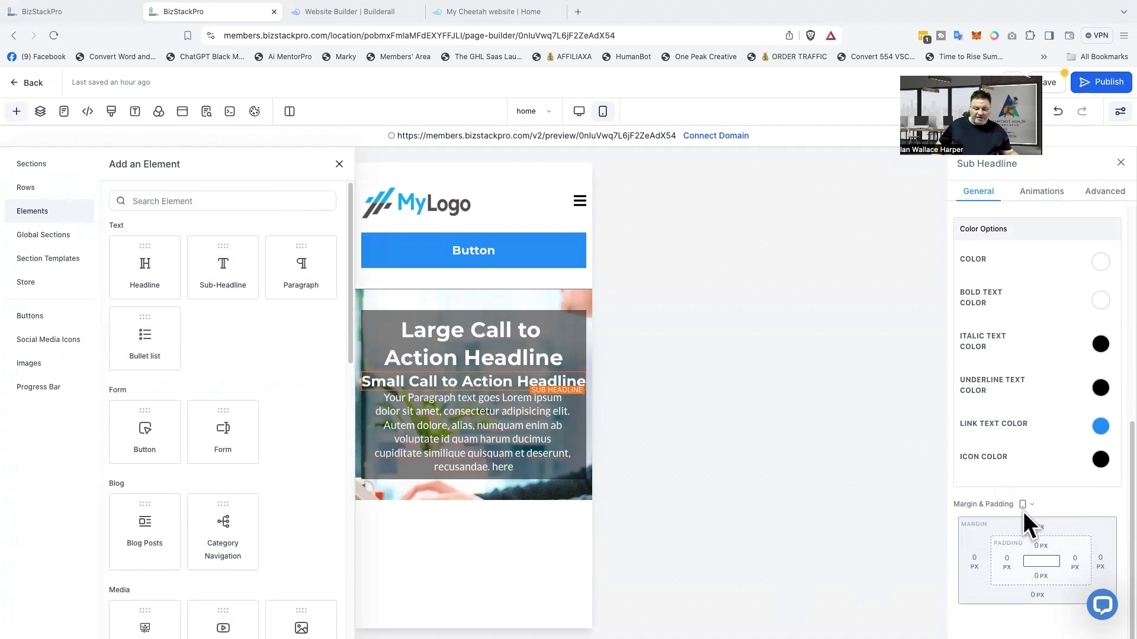
click(1007, 560)
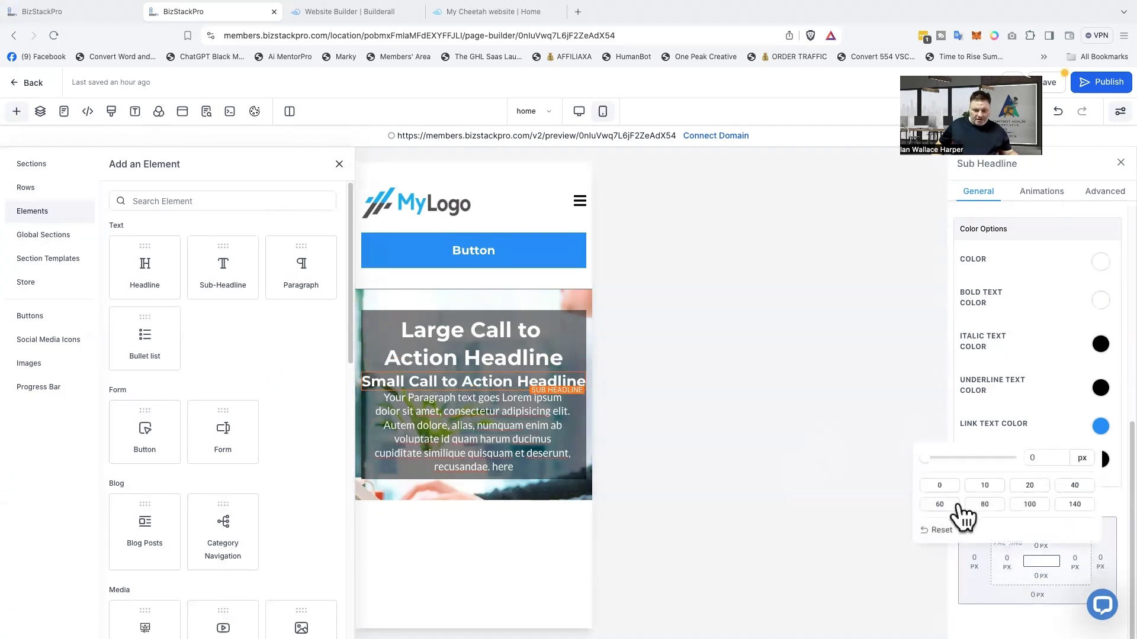
click(1028, 488)
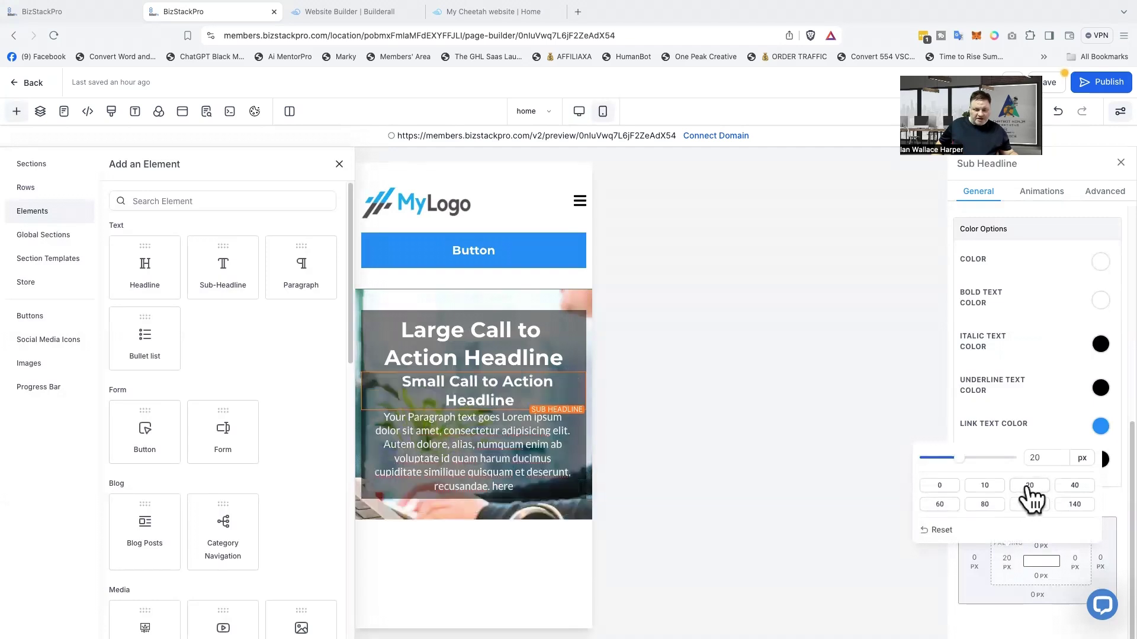
click(1073, 558)
click(1073, 559)
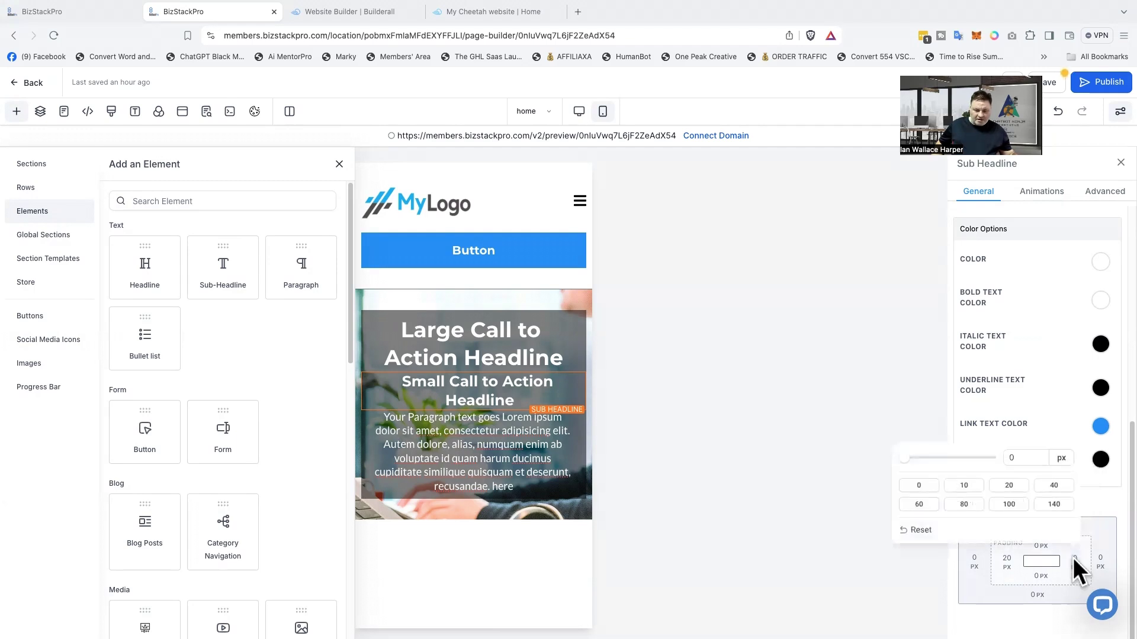
click(1009, 486)
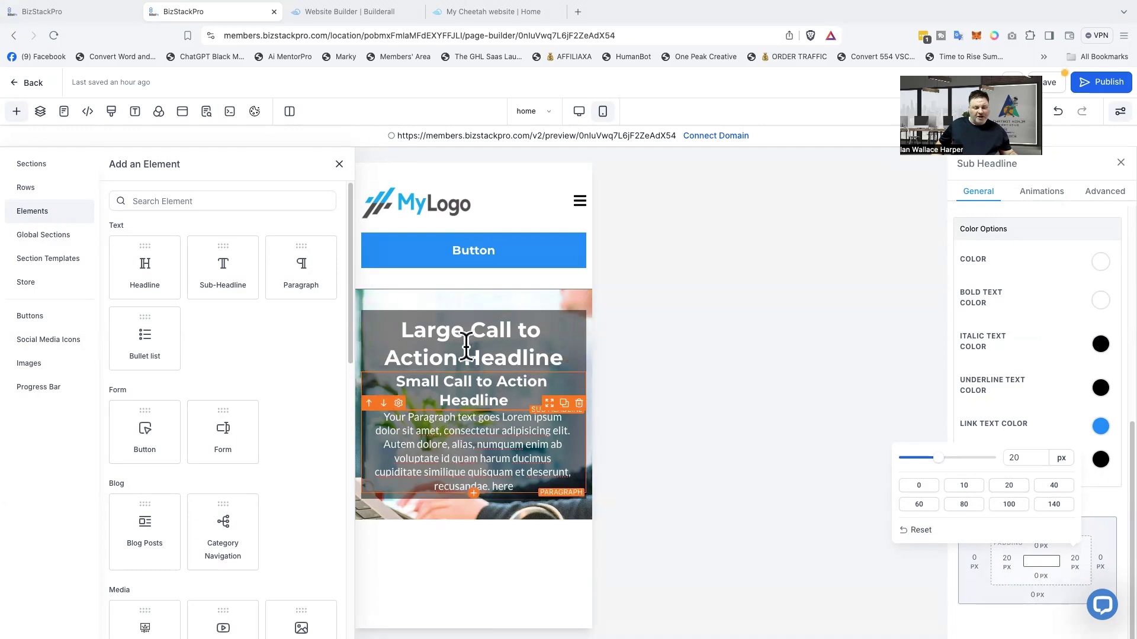
- Return the page to the desktop view and set the top margin of the hero text column to 80 px
click(451, 506)
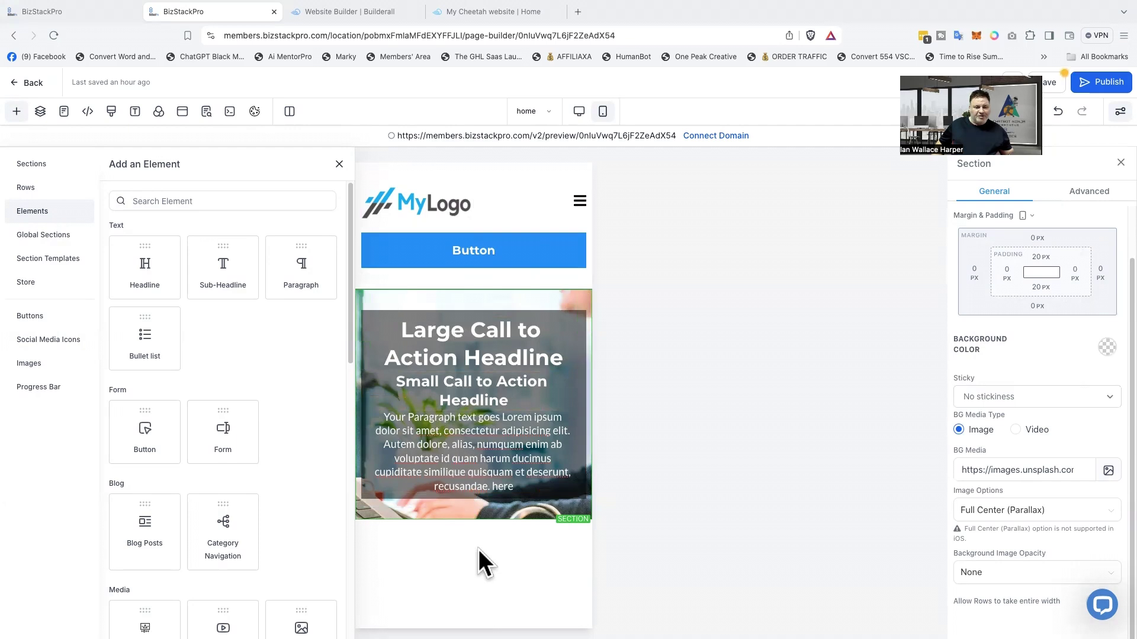
click(580, 111)
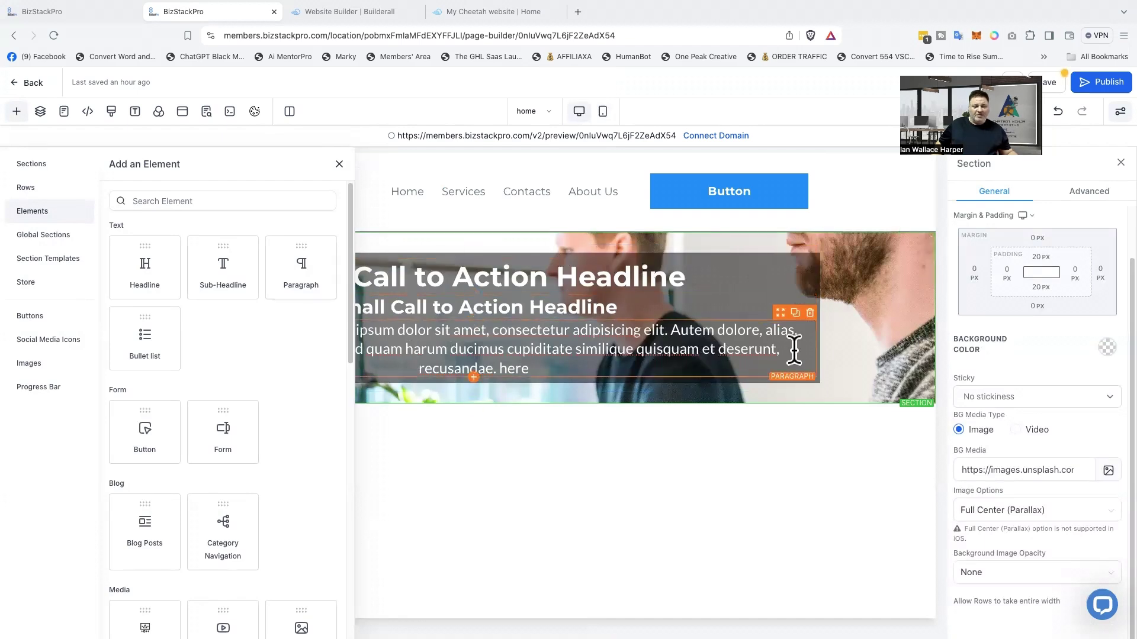
click(339, 164)
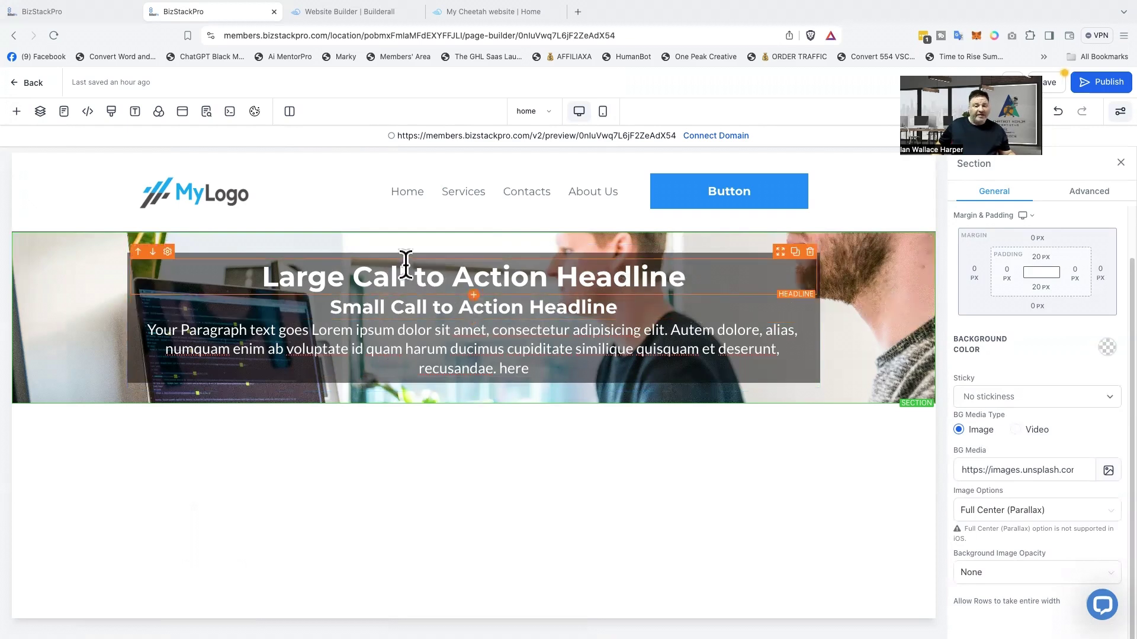
click(812, 380)
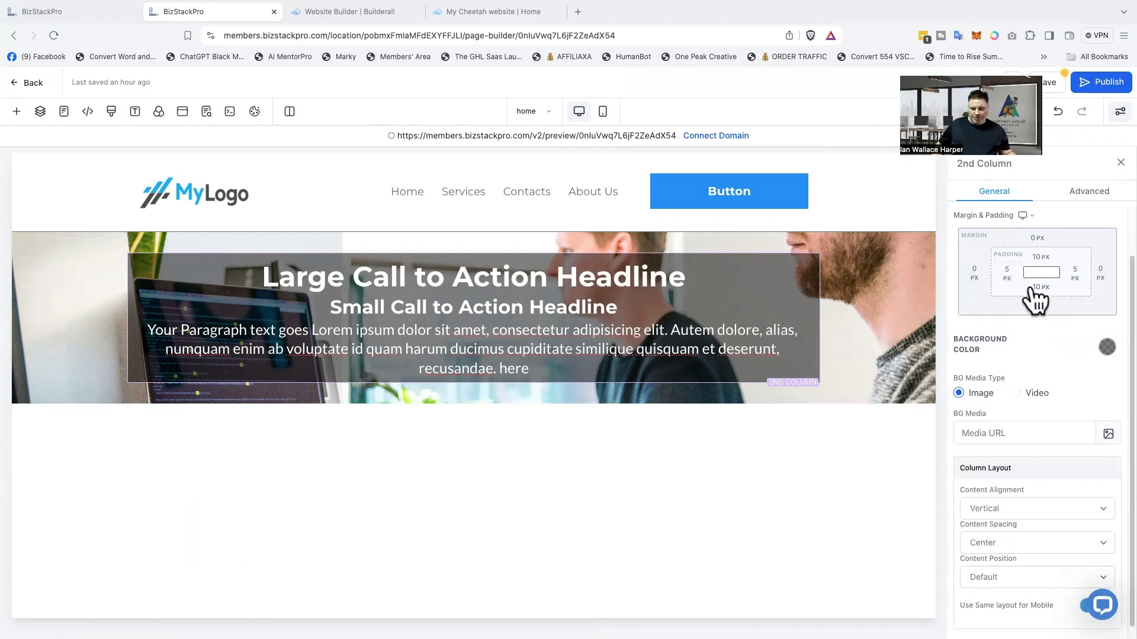
click(1037, 238)
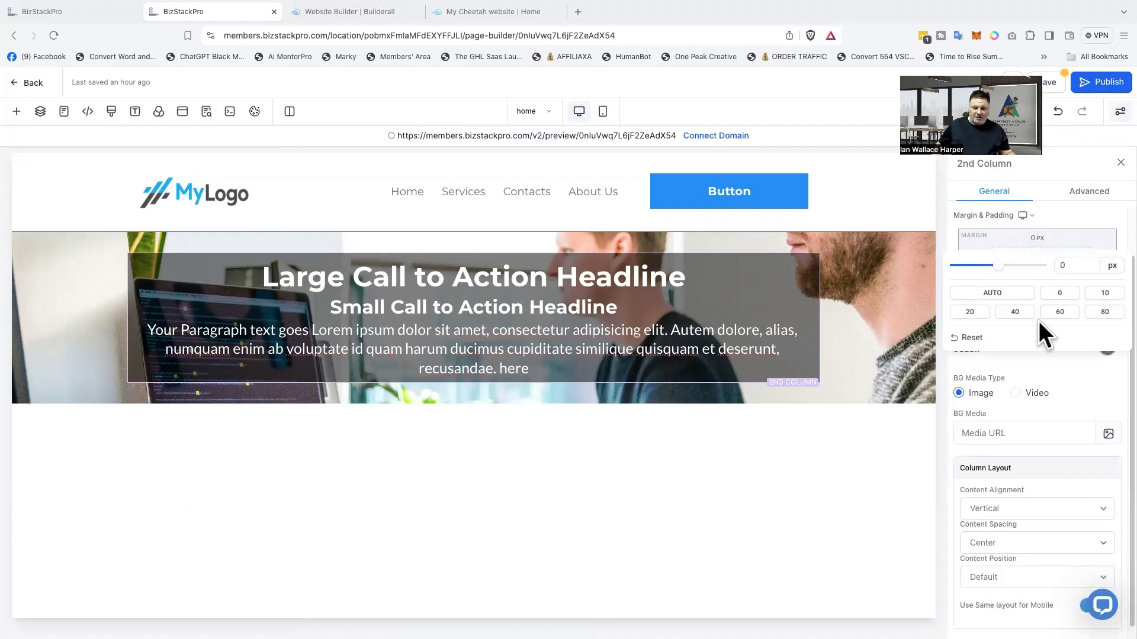
click(1102, 314)
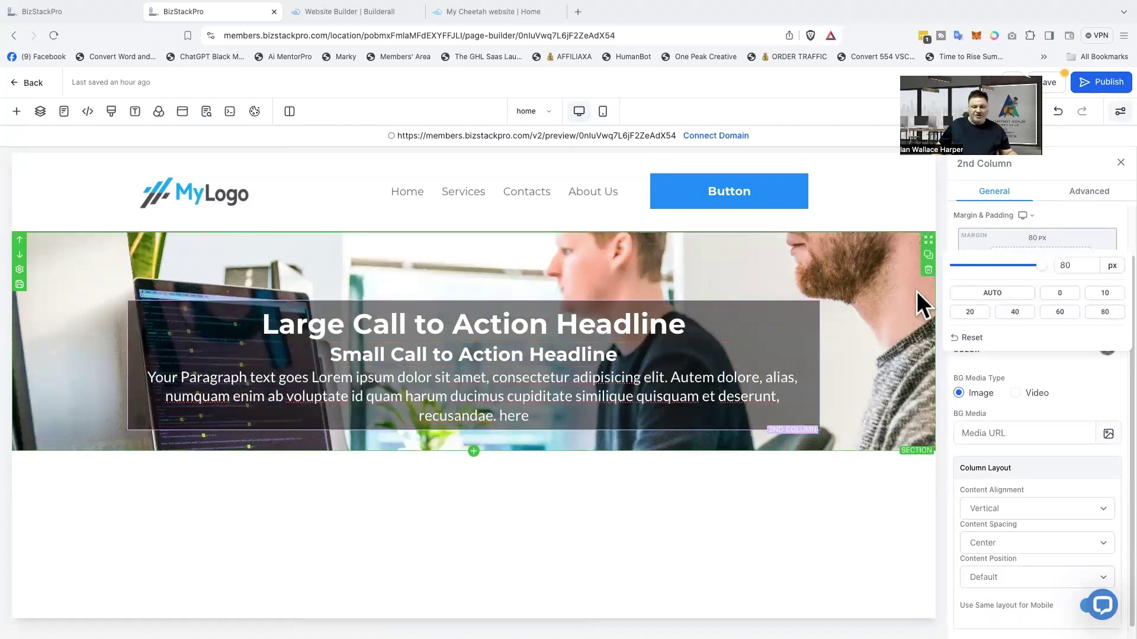
click(1033, 365)
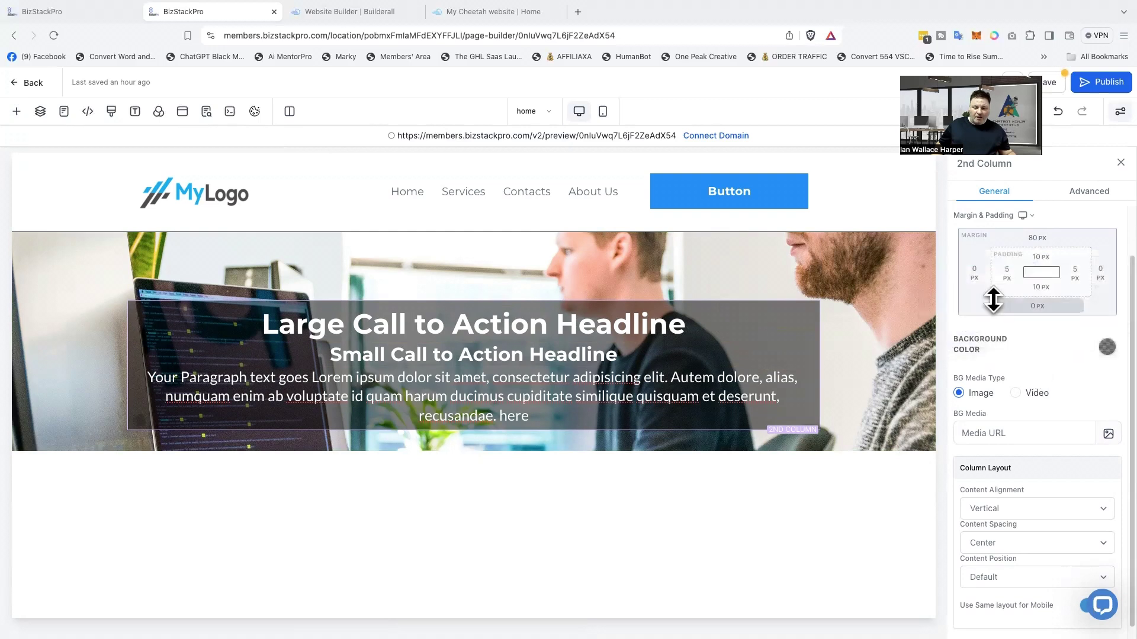
- Set the hero text column's bottom margin to 180 px
click(1034, 307)
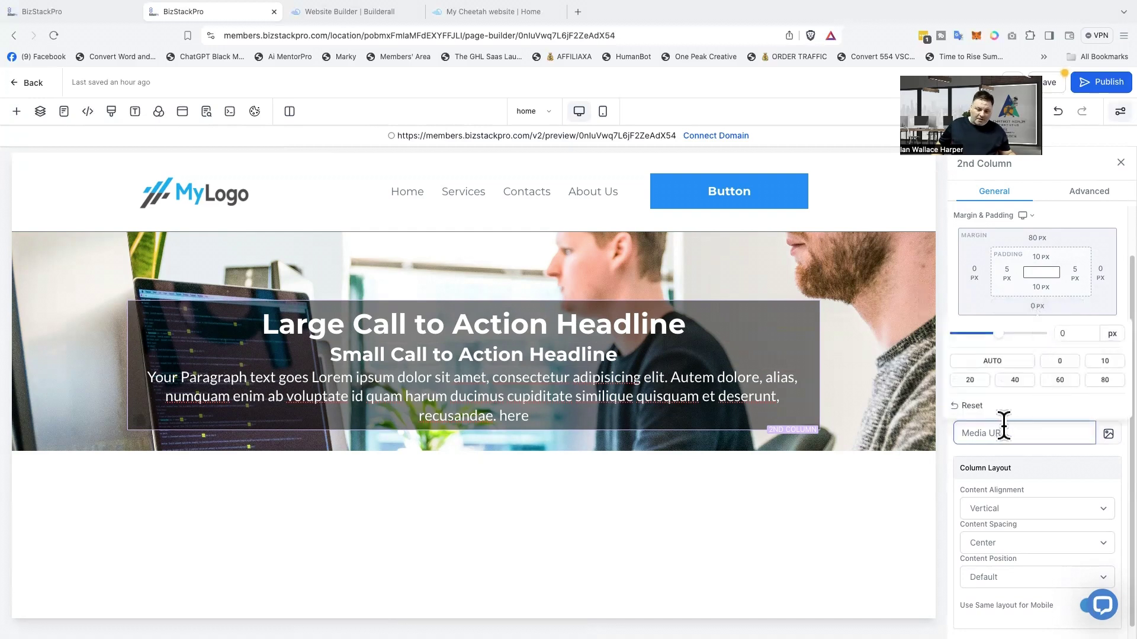
click(1105, 381)
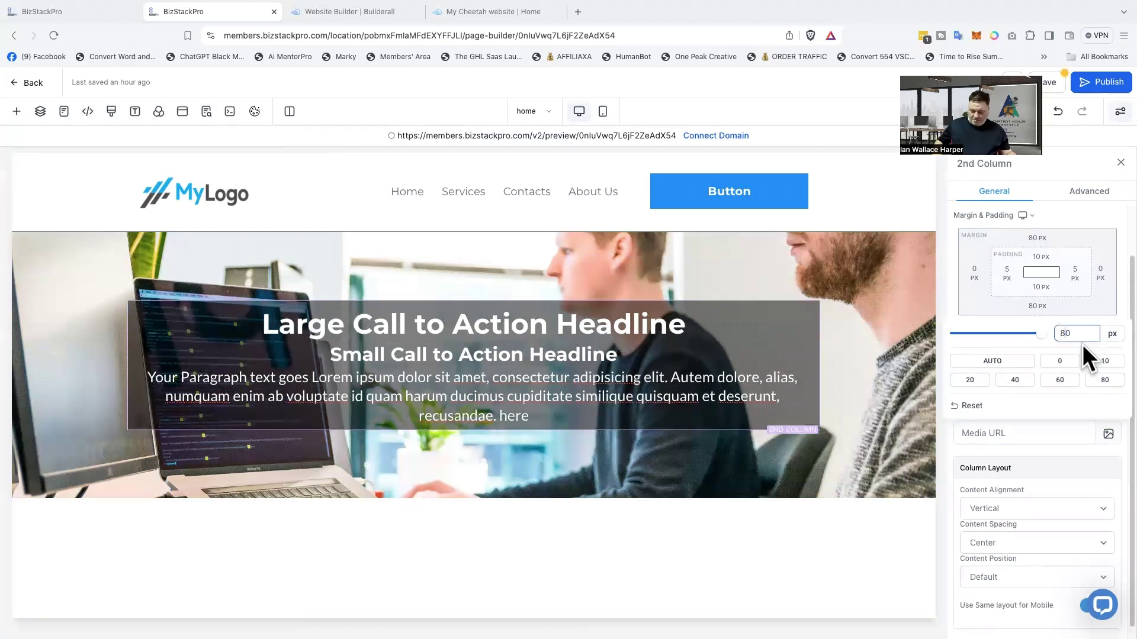
text(1)
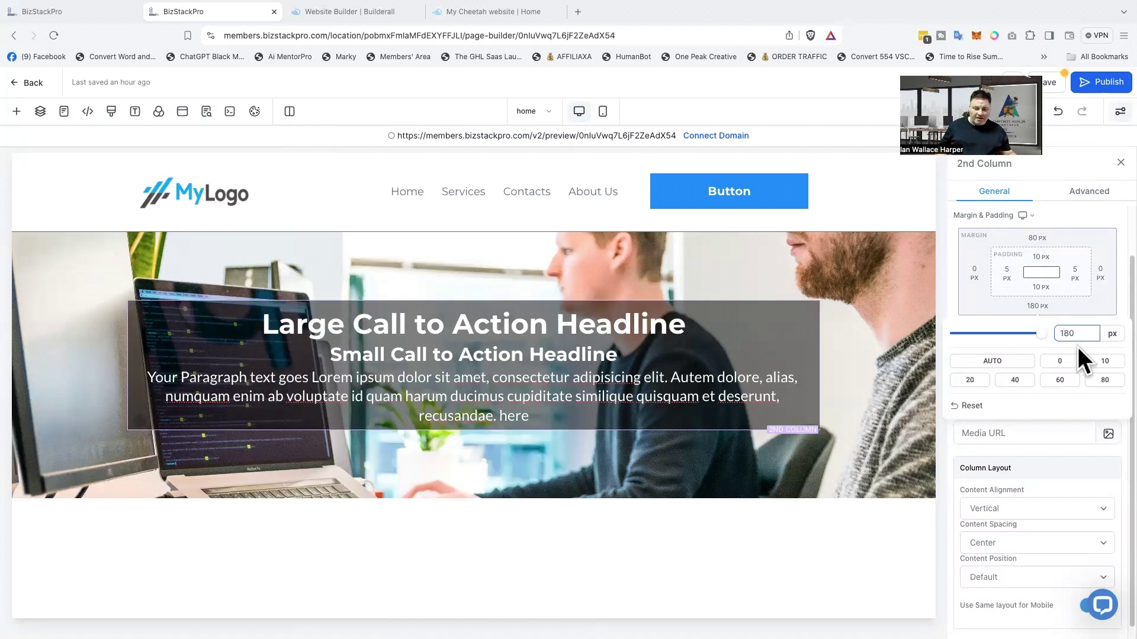
key(Return)
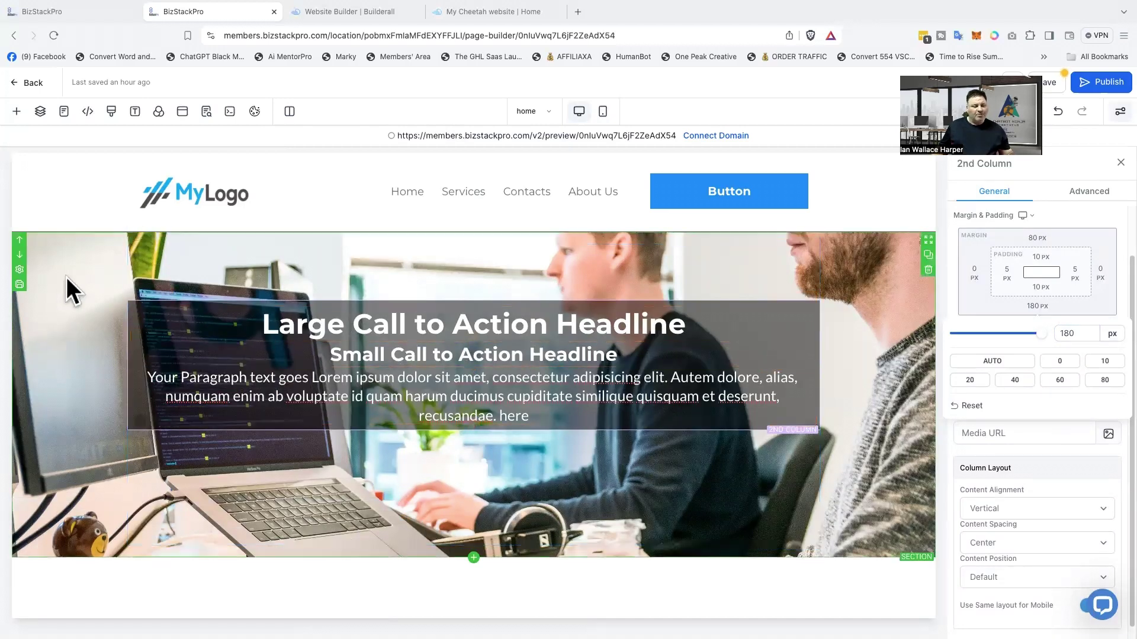
- Switch to the mobile view and examine how the hero section's text column and background photo are laid out
click(604, 114)
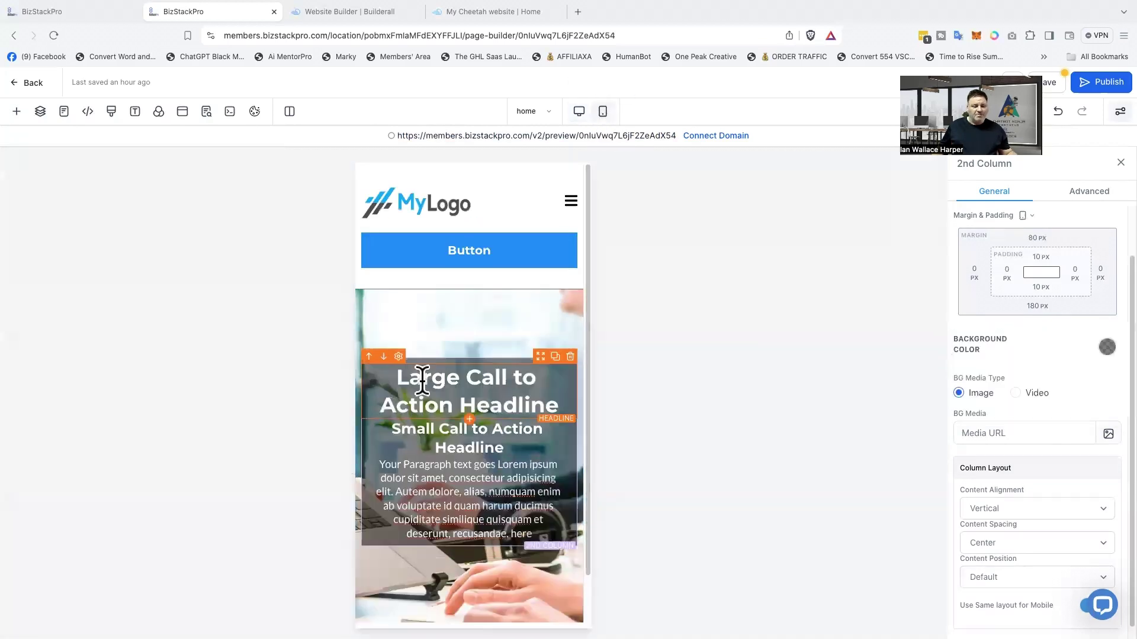
scroll(451, 359, down, 1)
scroll(452, 357, up, 1)
scroll(450, 359, down, 1)
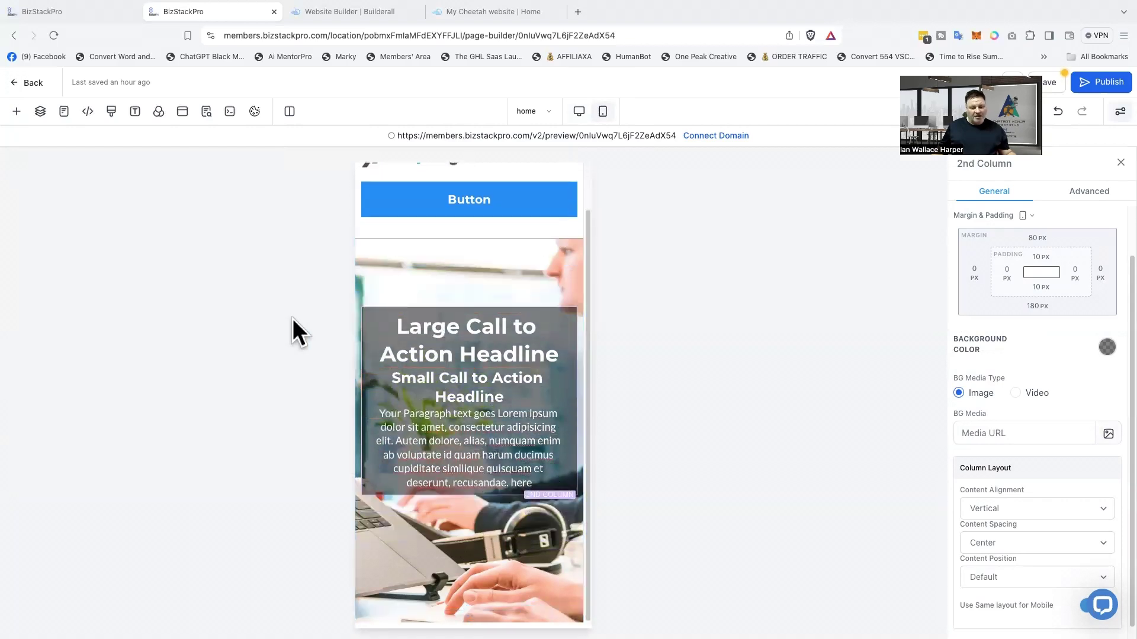
scroll(470, 376, up, 1)
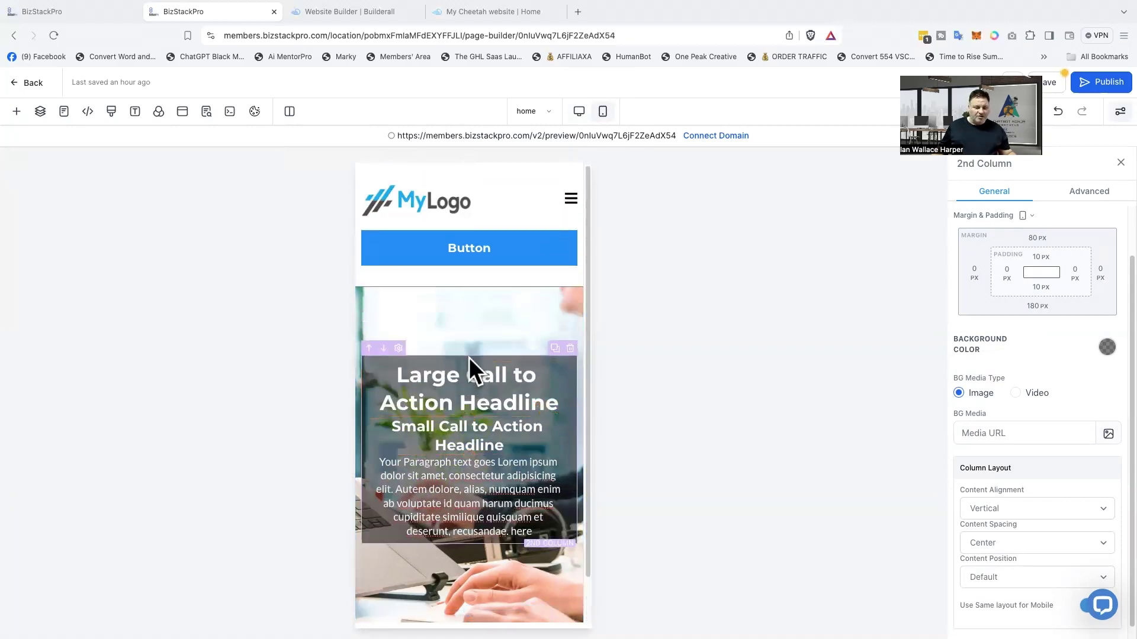
scroll(469, 364, down, 1)
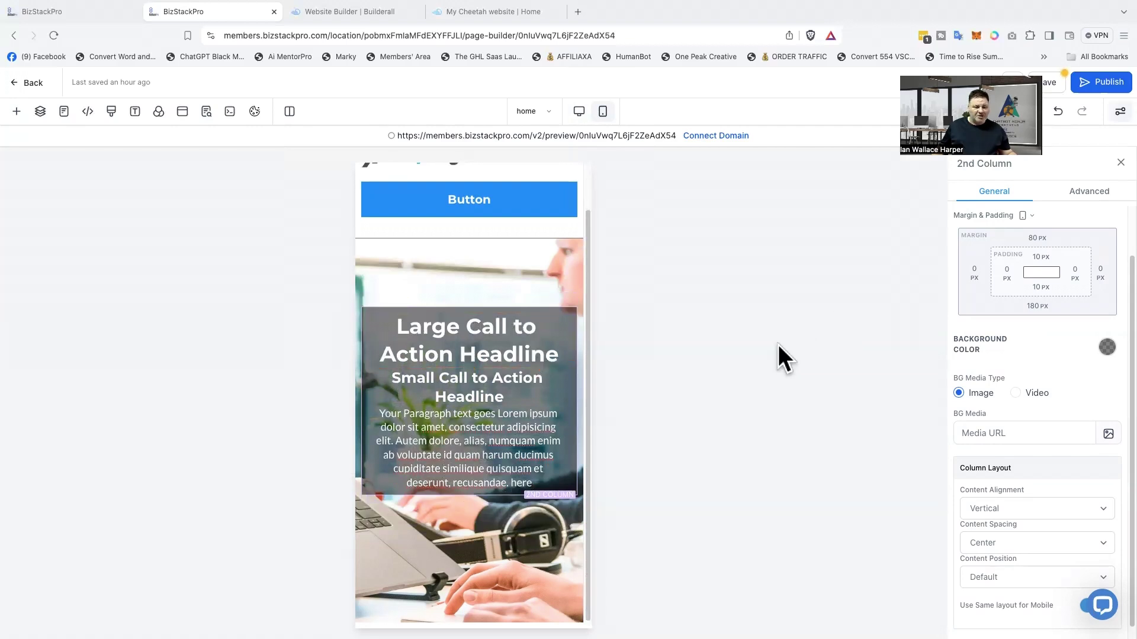
scroll(516, 328, up, 1)
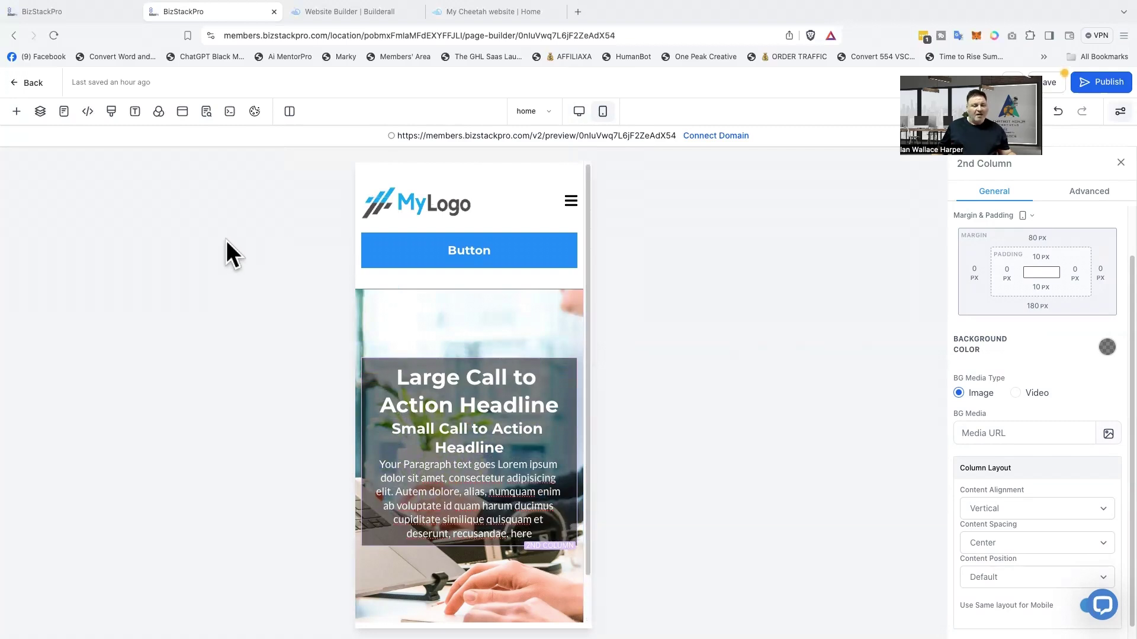
- Return the page to the desktop view and add the Company Logo Section template below the hero section
click(579, 112)
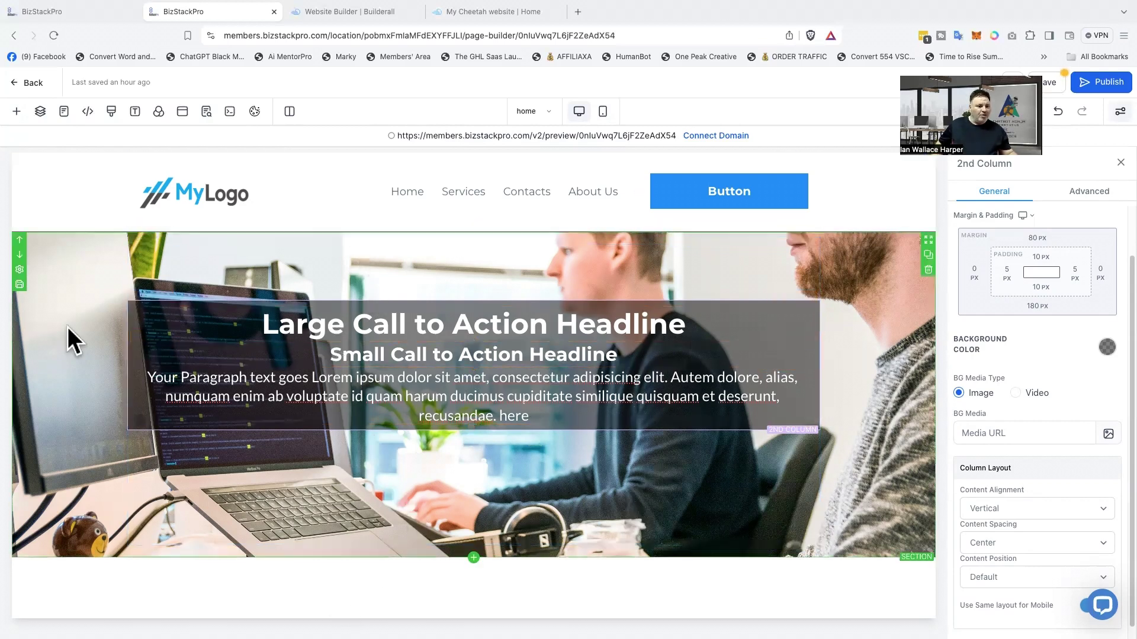
click(17, 112)
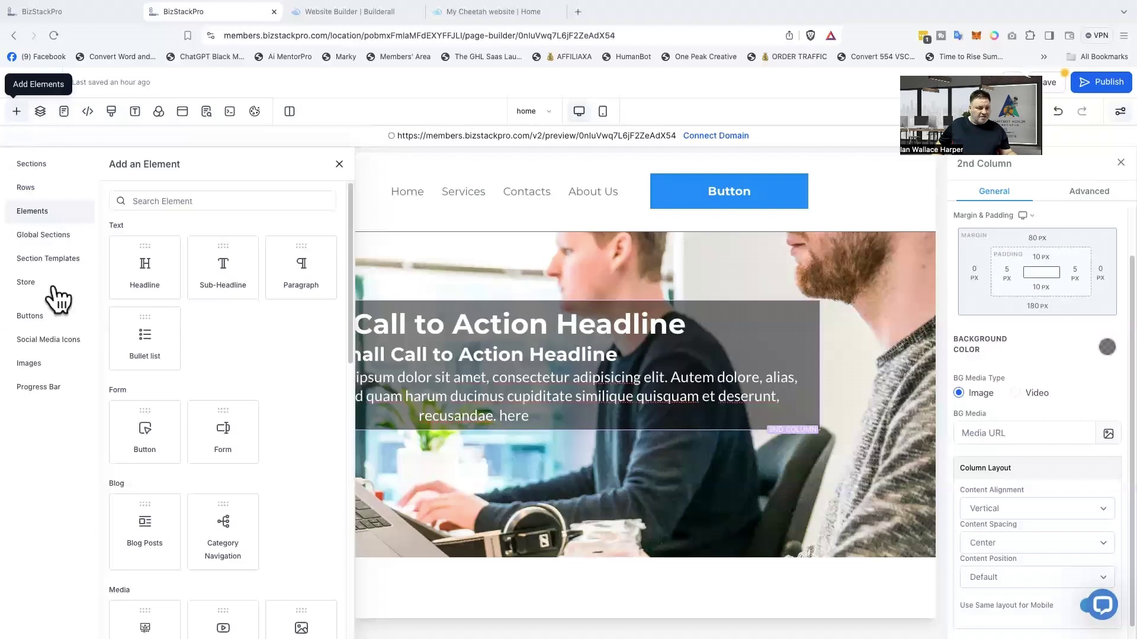
click(25, 264)
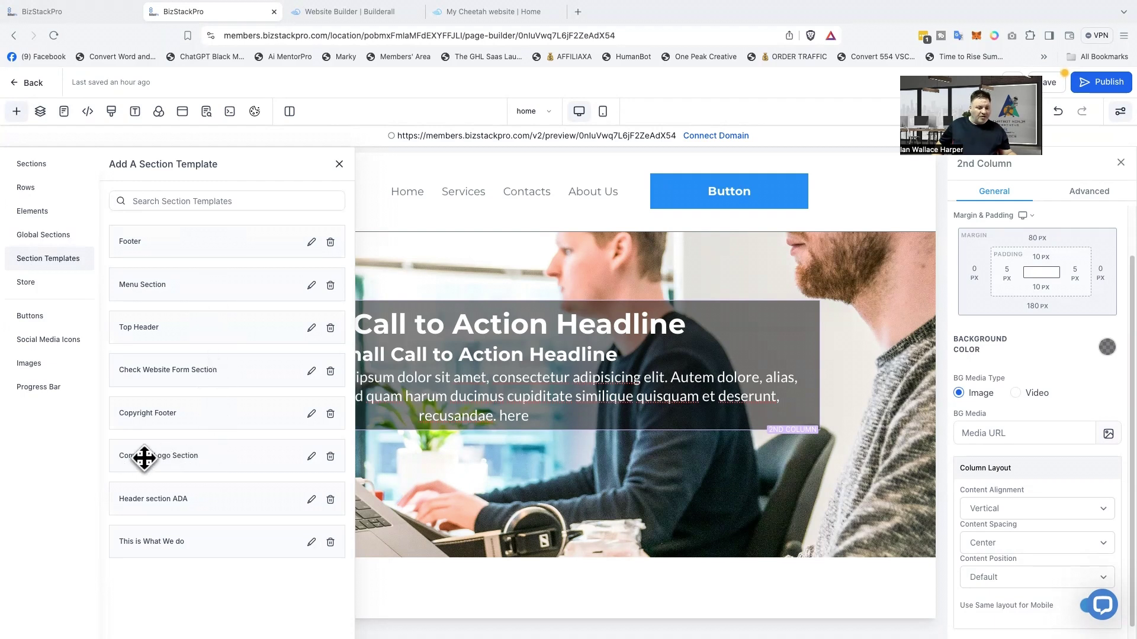
drag(157, 456, 465, 592)
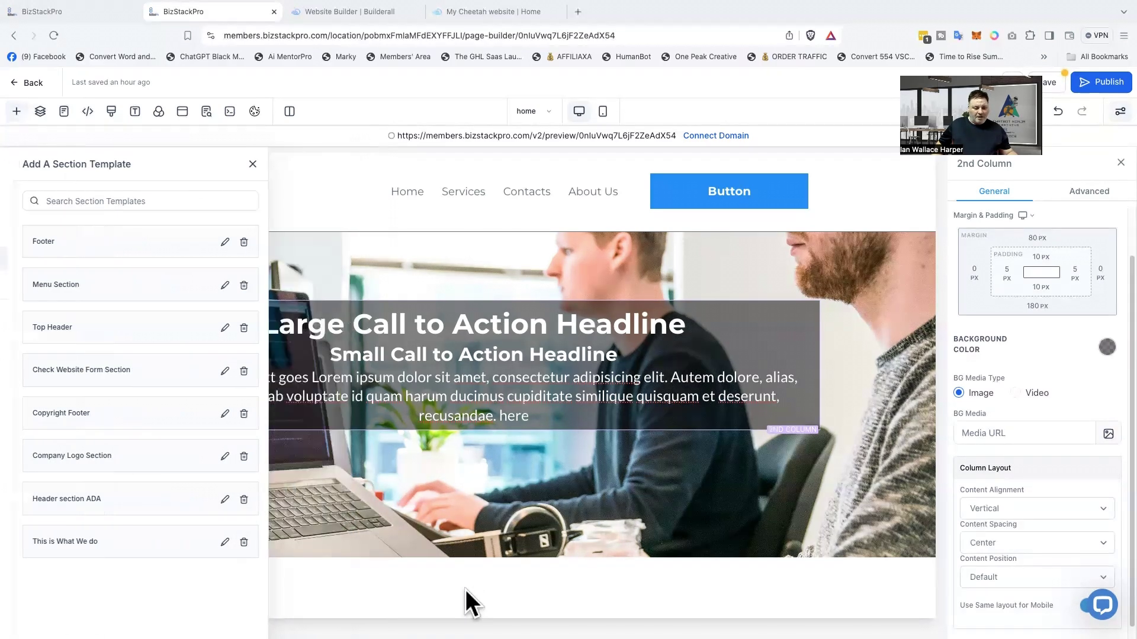
scroll(447, 573, down, 1)
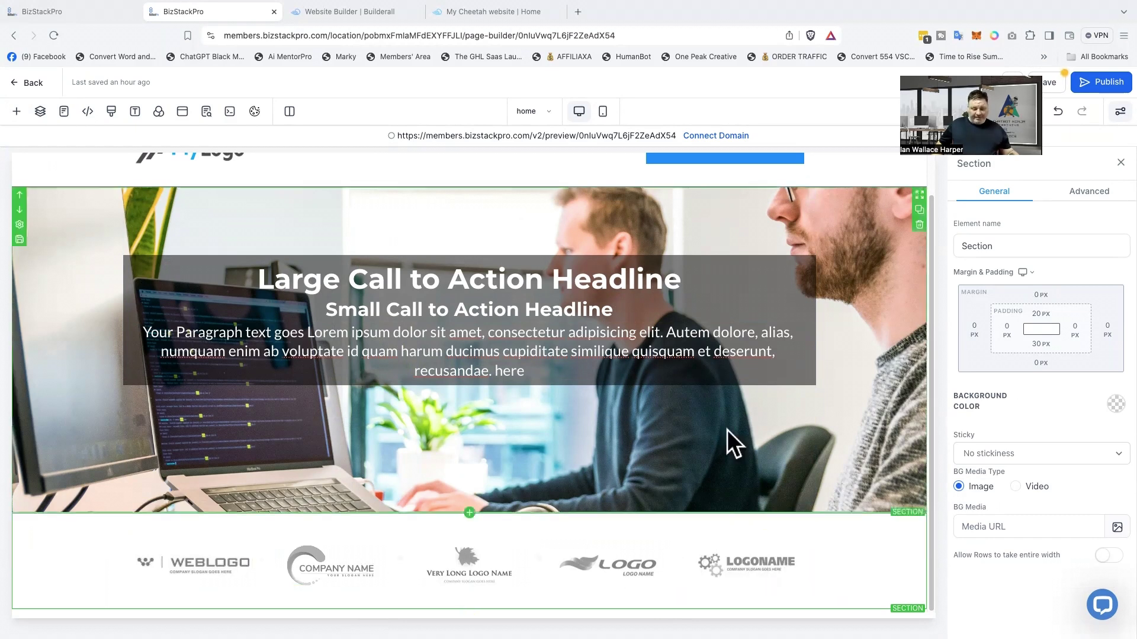
scroll(761, 342, up, 1)
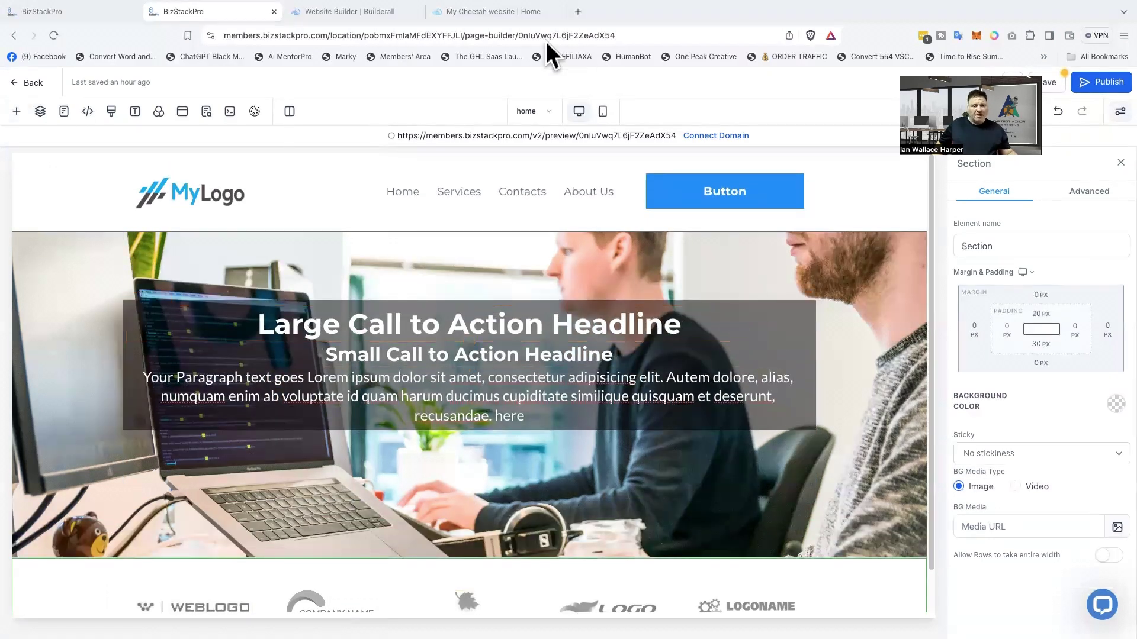
- Switch to the My Cheetah website and examine its sections, comparing the Who We Are and Our Skills area with the page being built
click(501, 15)
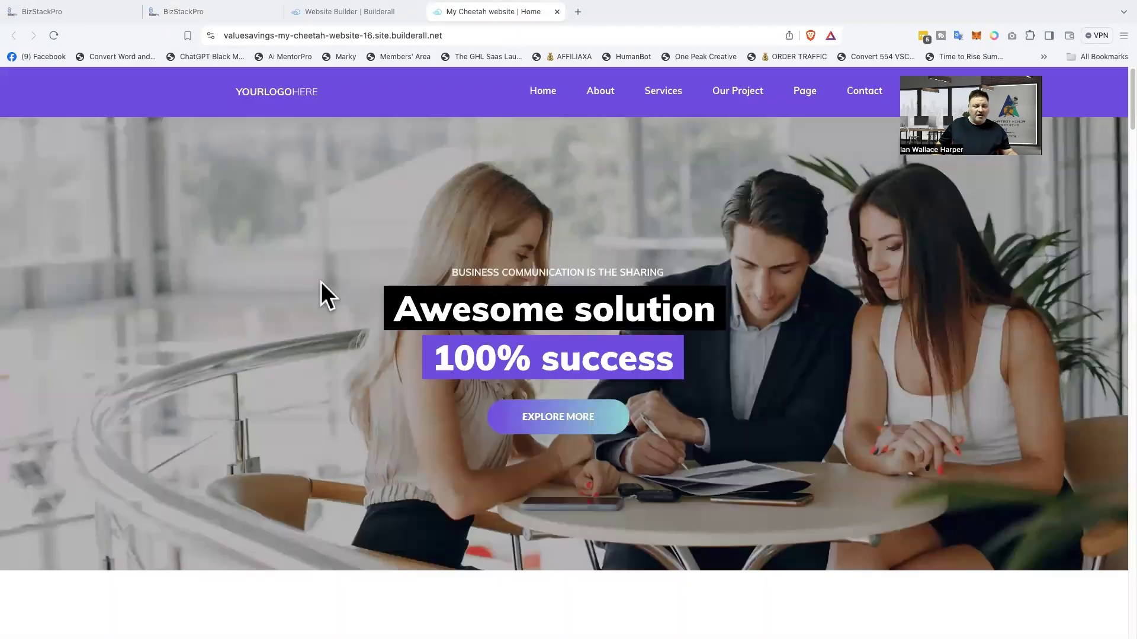
scroll(322, 277, down, 1)
scroll(323, 278, down, 3)
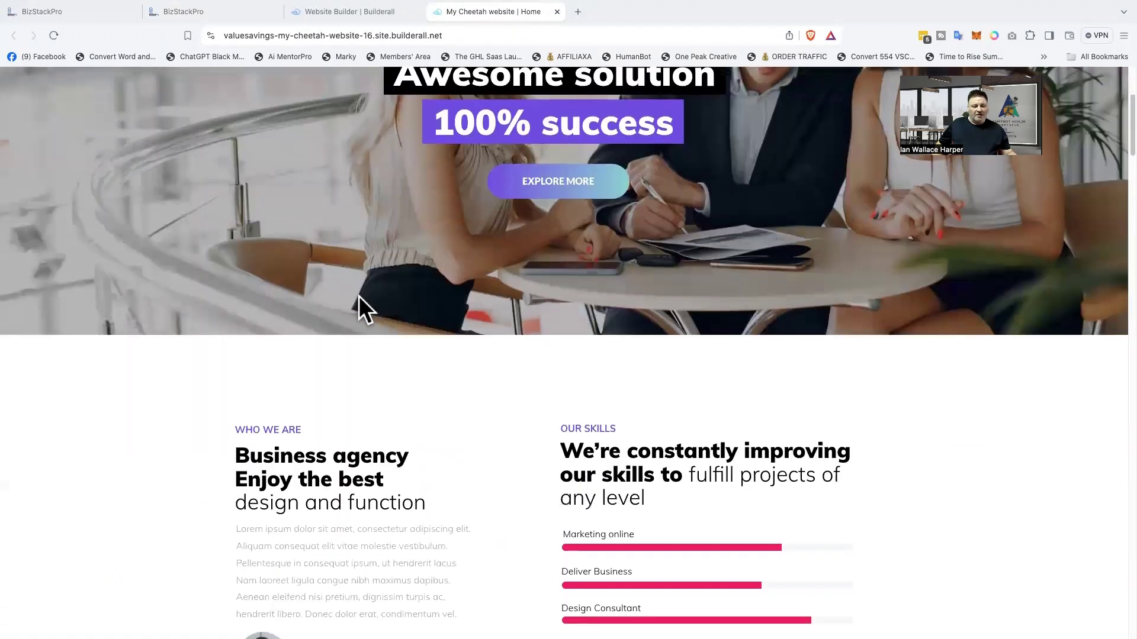
scroll(360, 297, down, 4)
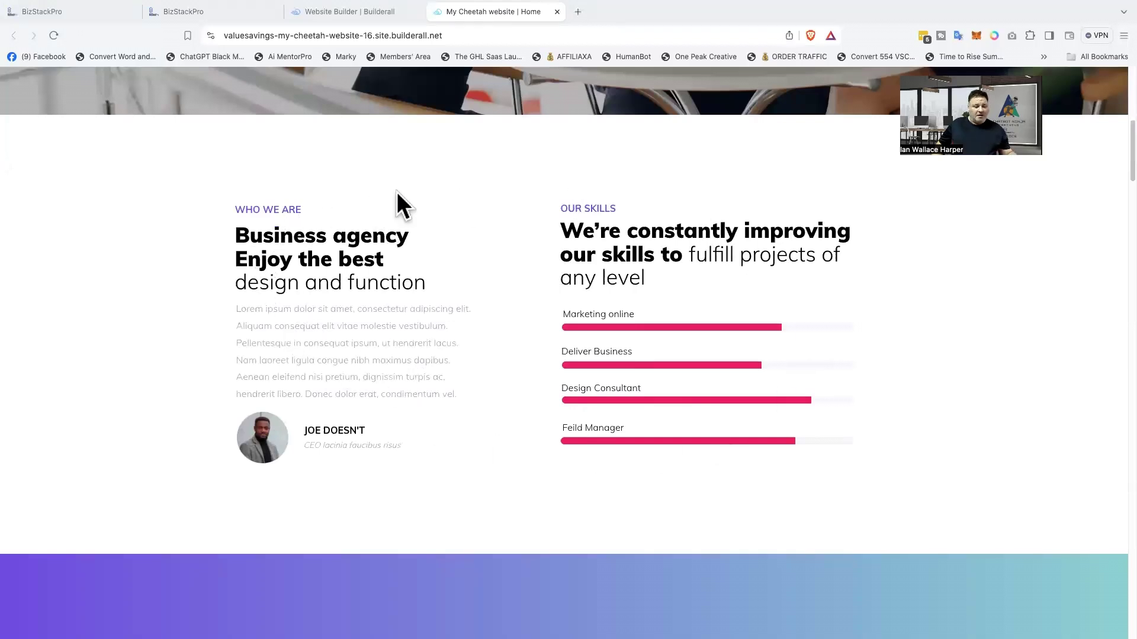
scroll(757, 365, down, 15)
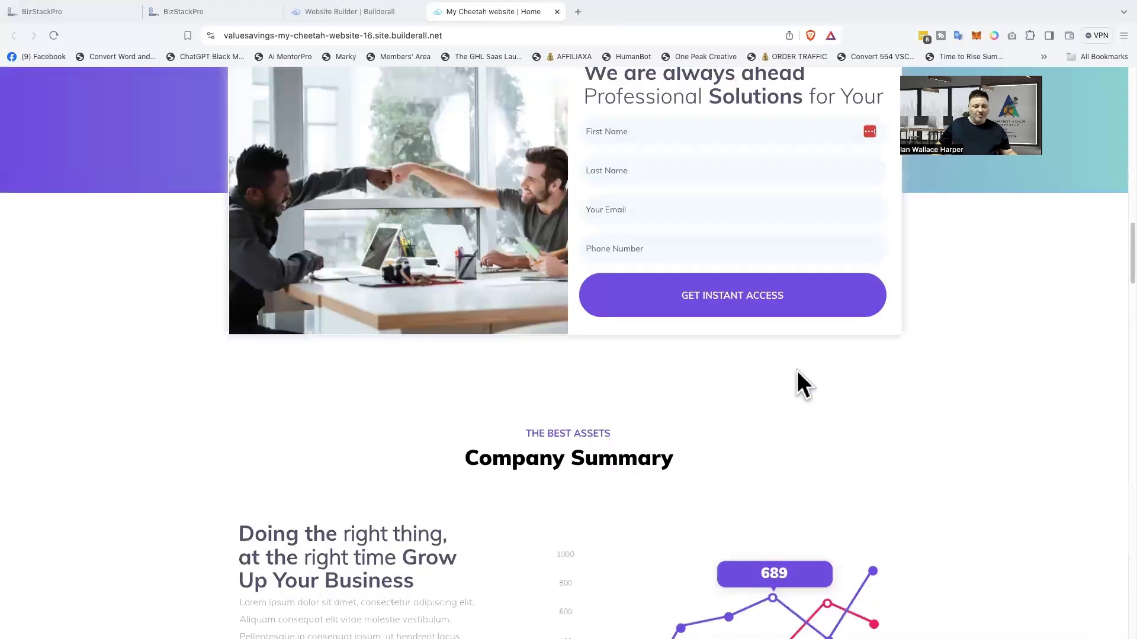
scroll(797, 371, down, 15)
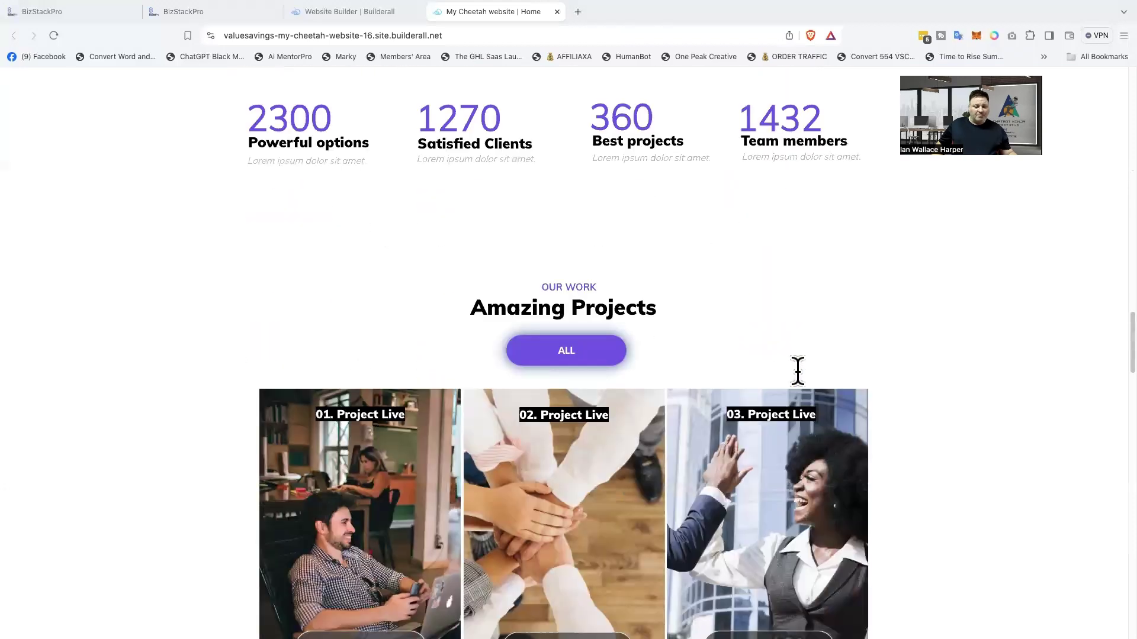
scroll(797, 371, down, 15)
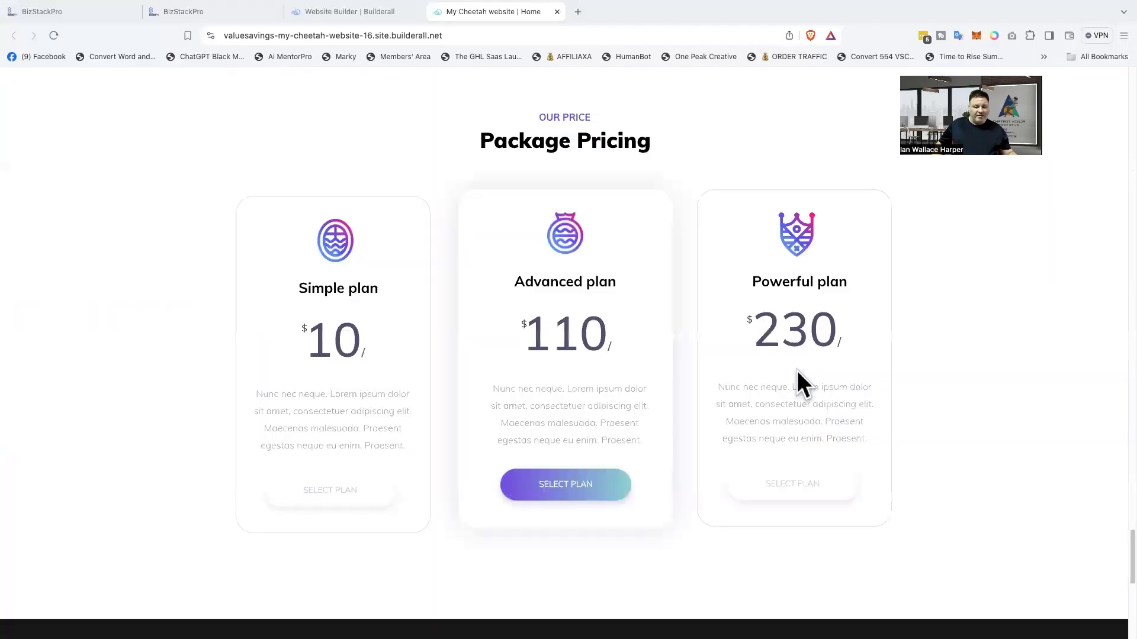
scroll(797, 371, down, 5)
scroll(797, 370, up, 15)
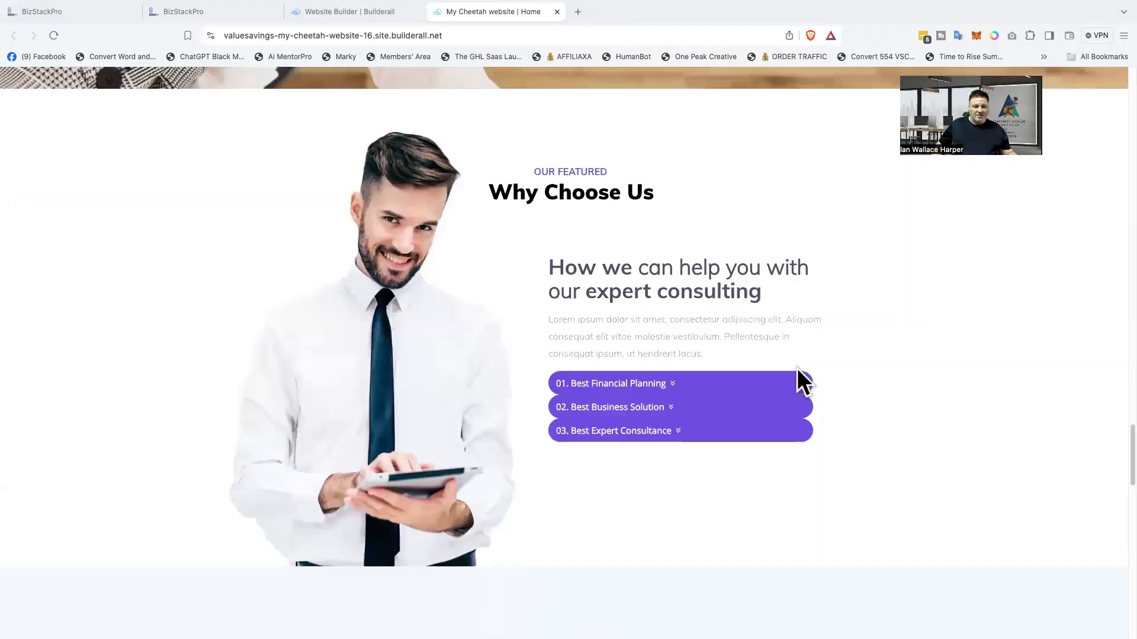
scroll(797, 368, up, 15)
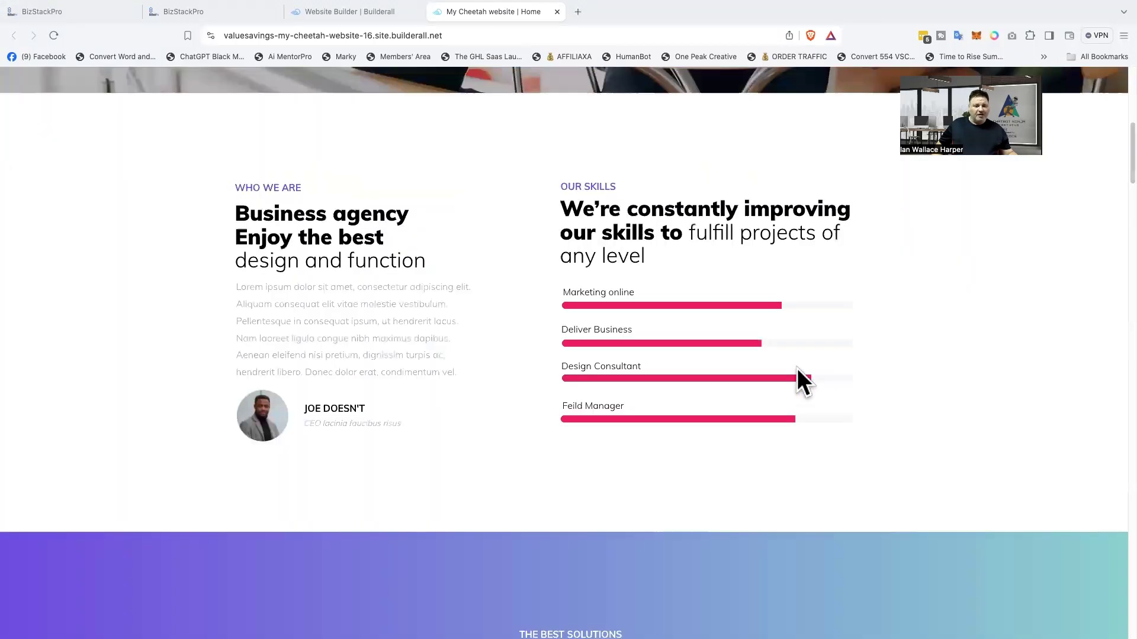
scroll(797, 369, down, 3)
scroll(843, 412, down, 2)
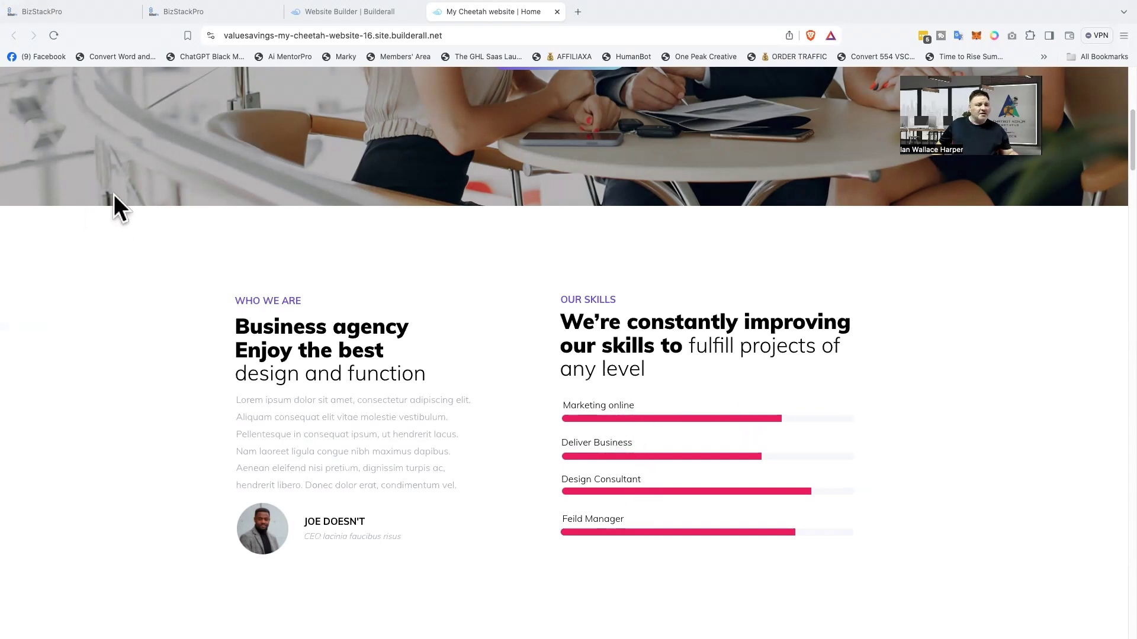
click(213, 8)
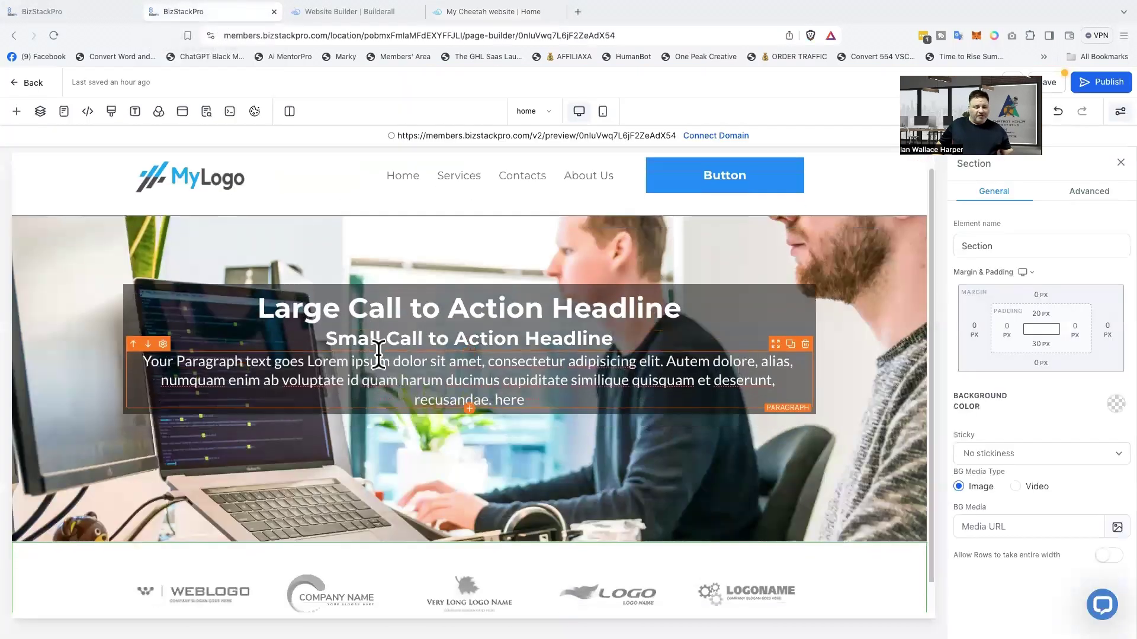
scroll(378, 355, down, 1)
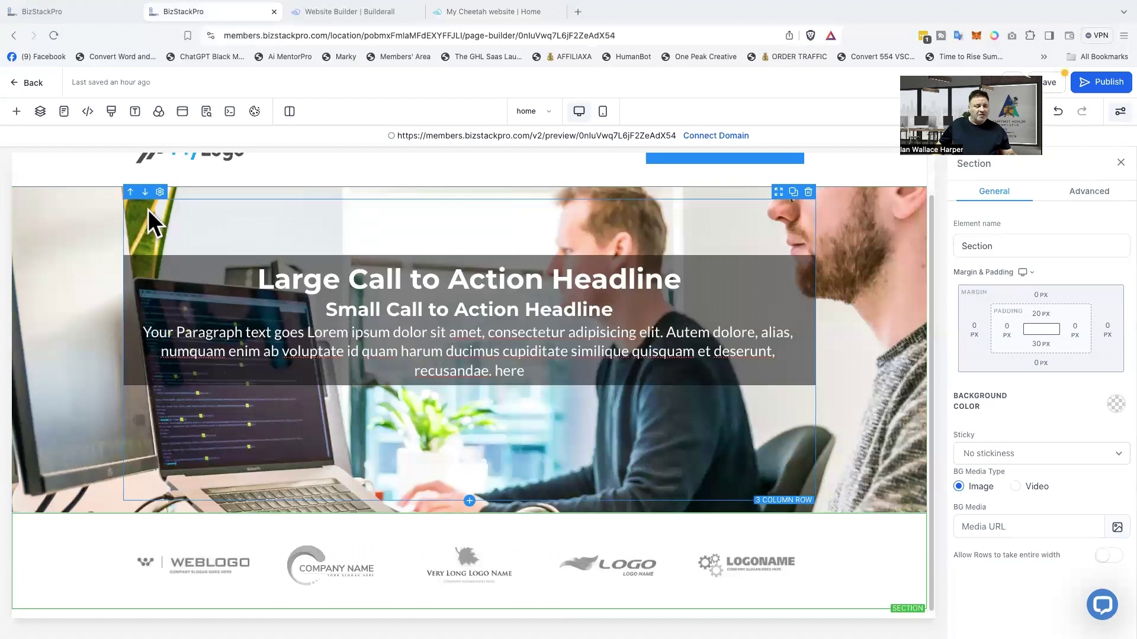
click(481, 14)
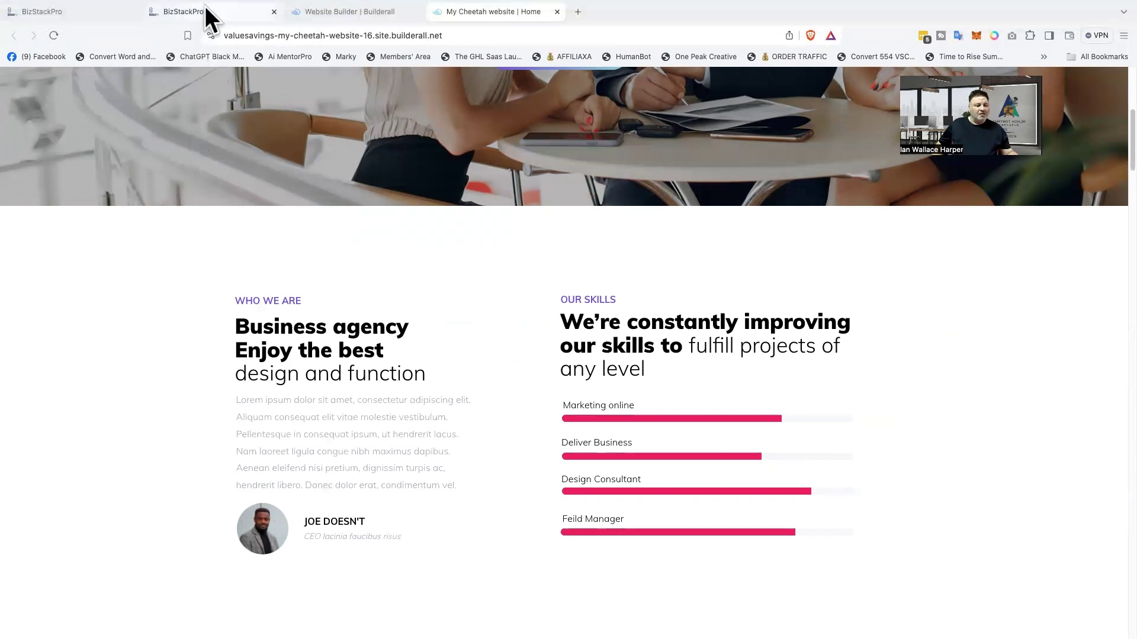
- Return to the BizStackPro page builder, insert a Wide section under the hero, and move it below the company logo section
click(222, 13)
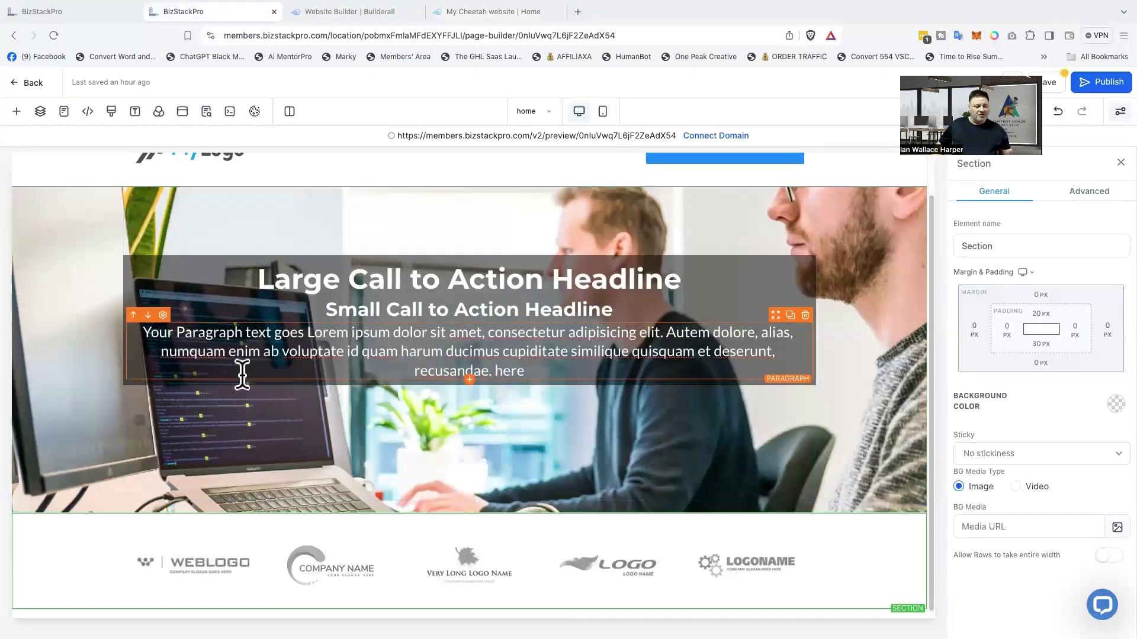
click(18, 112)
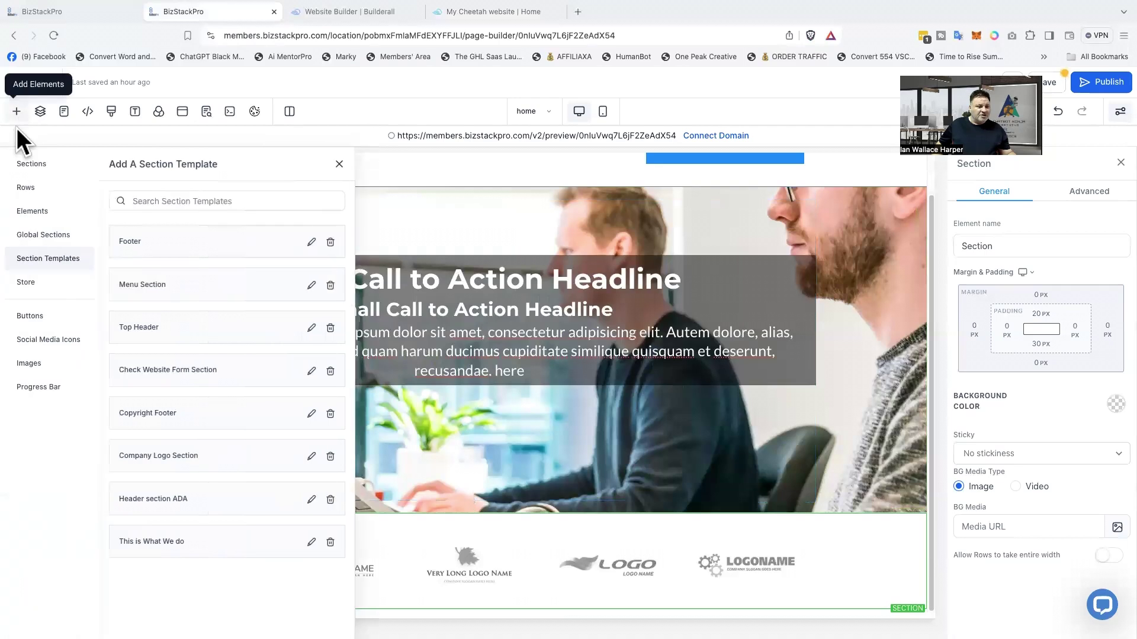
click(30, 164)
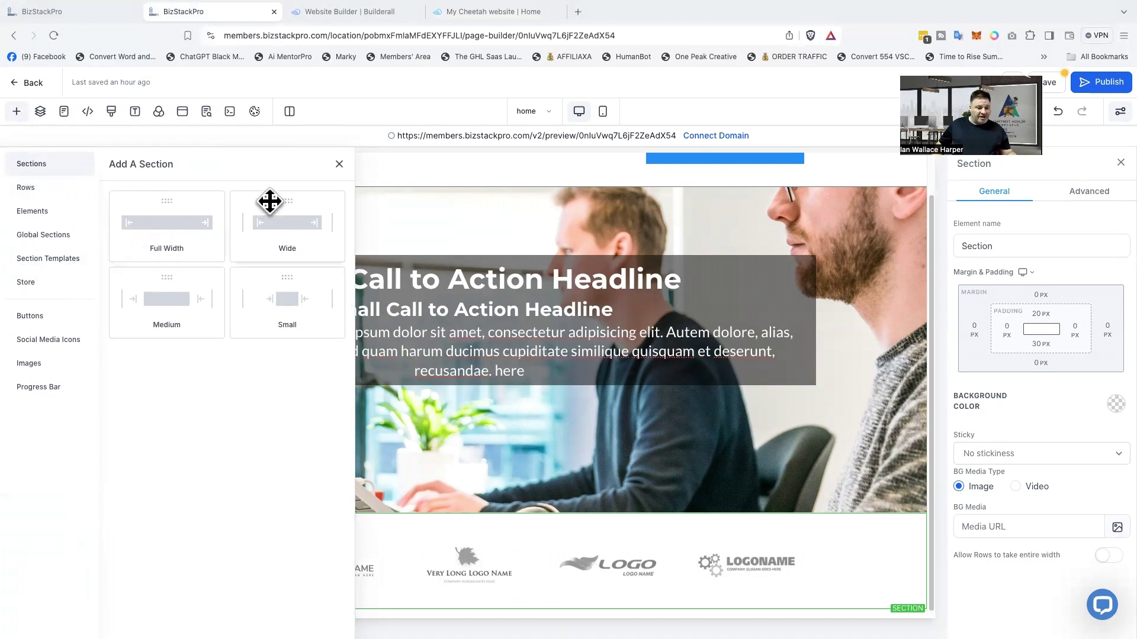
drag(278, 222, 462, 513)
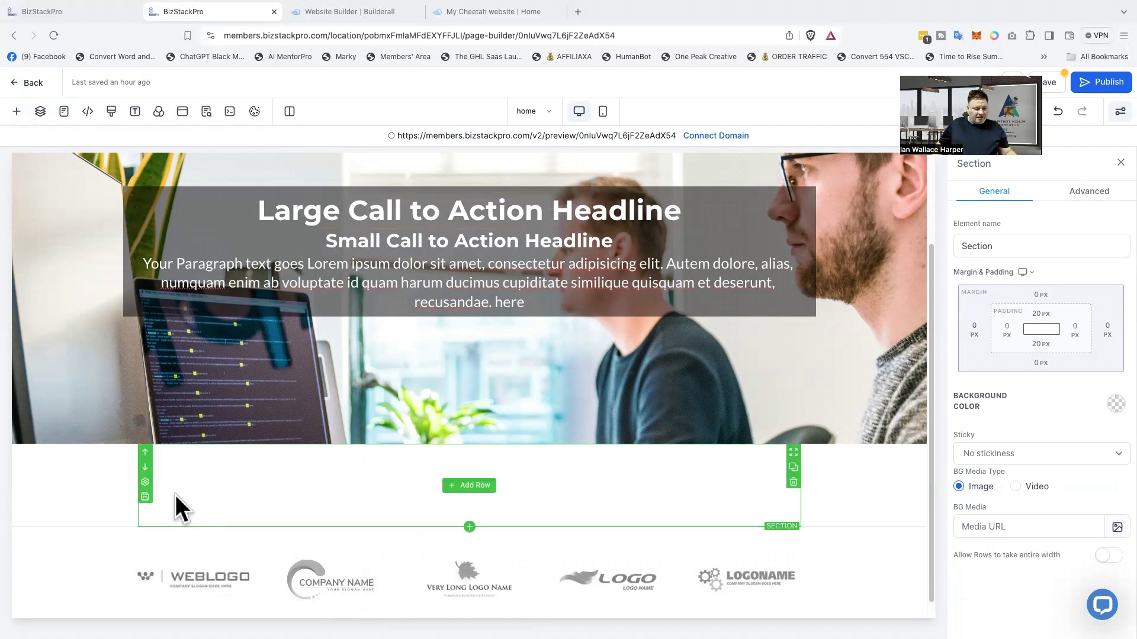
click(145, 468)
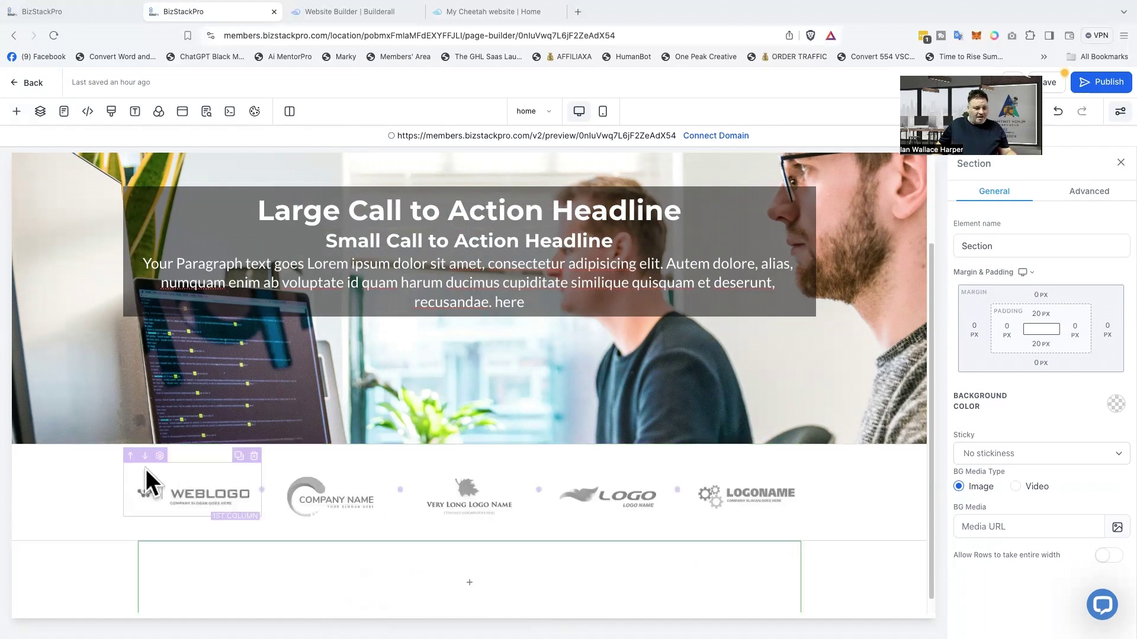
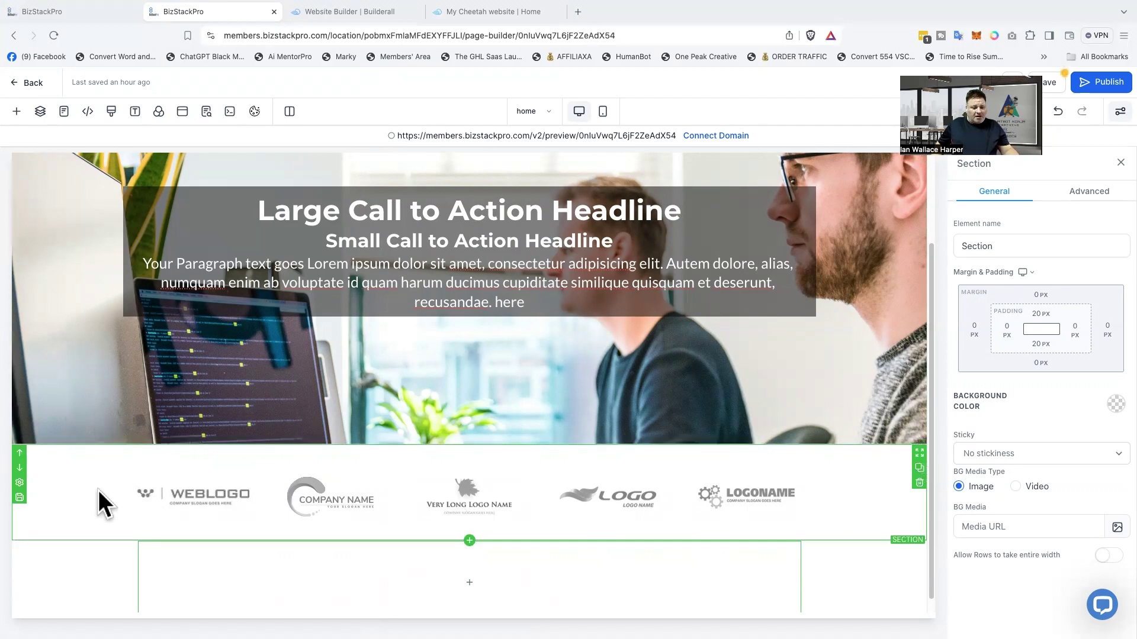
- Reposition the company logo section below the empty section, and restore the order with the logos directly under the hero
scroll(98, 490, down, 1)
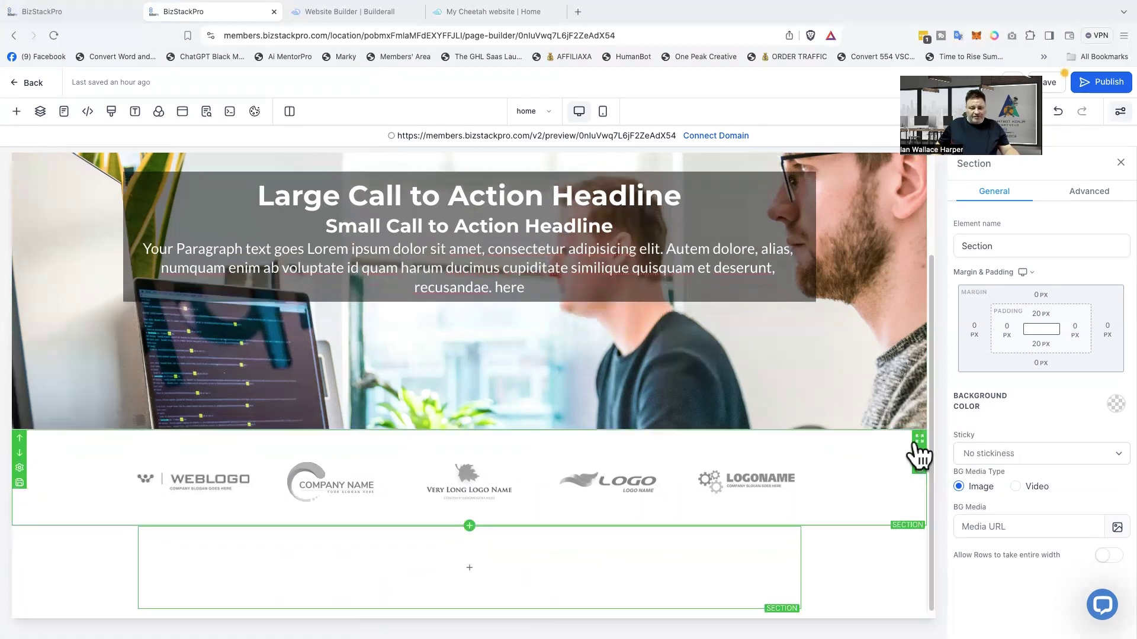
drag(919, 447, 921, 546)
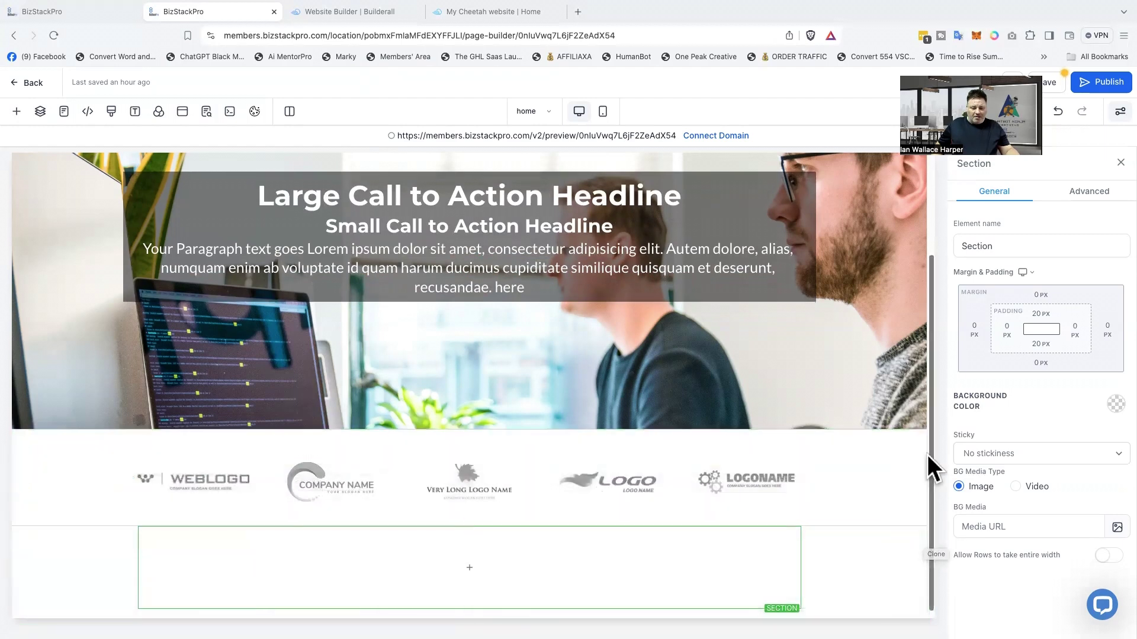
drag(923, 459, 913, 589)
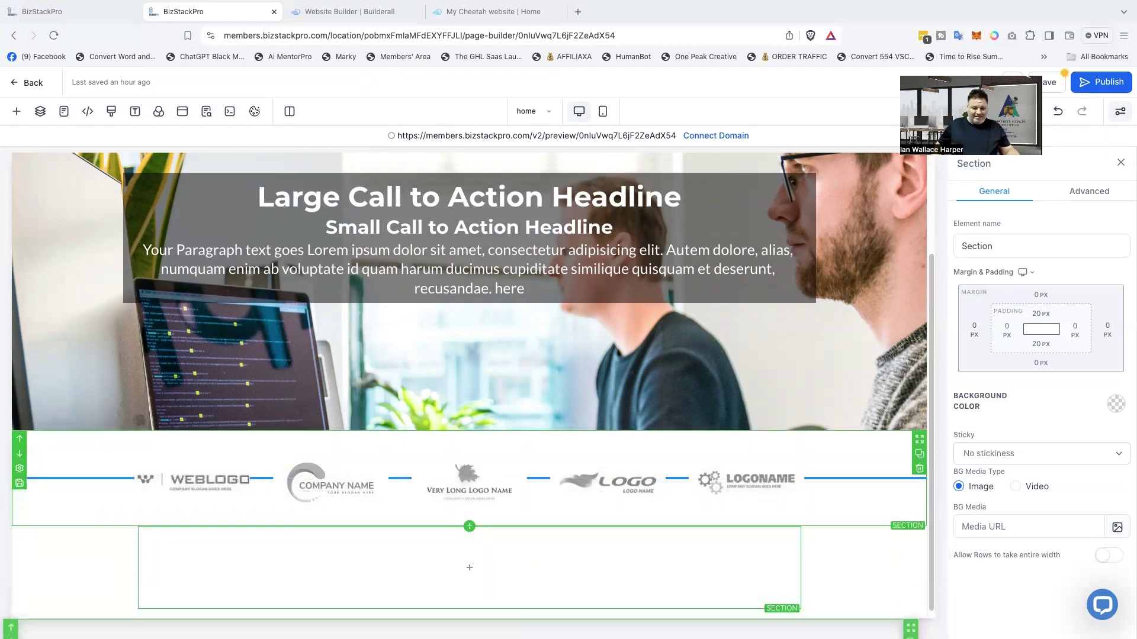
drag(918, 617, 928, 445)
drag(921, 353, 923, 407)
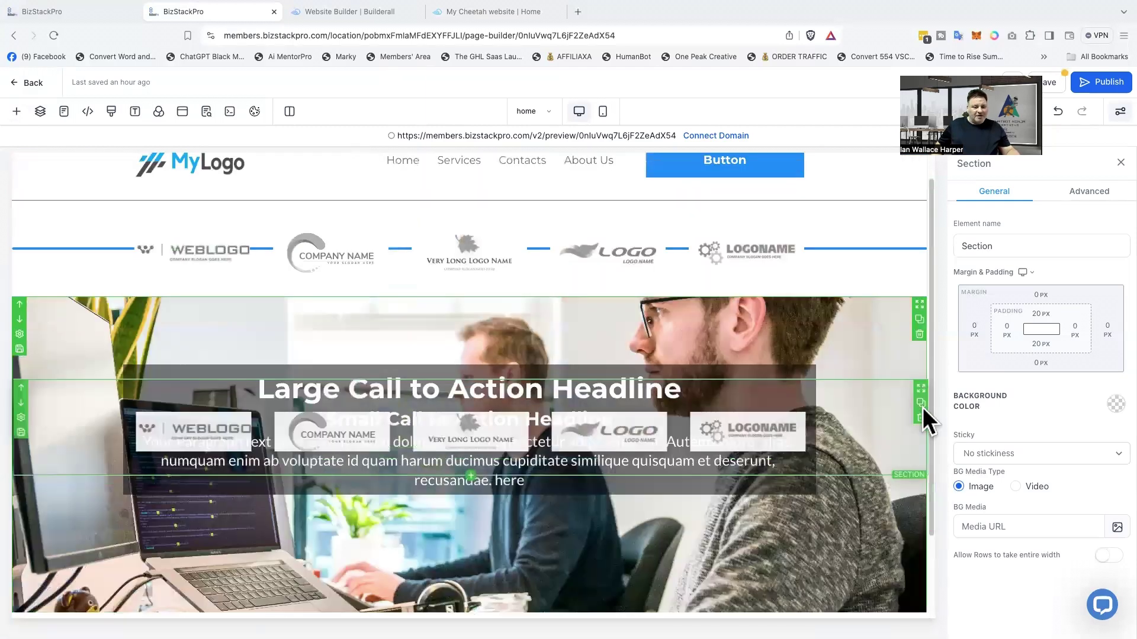
drag(927, 461, 928, 474)
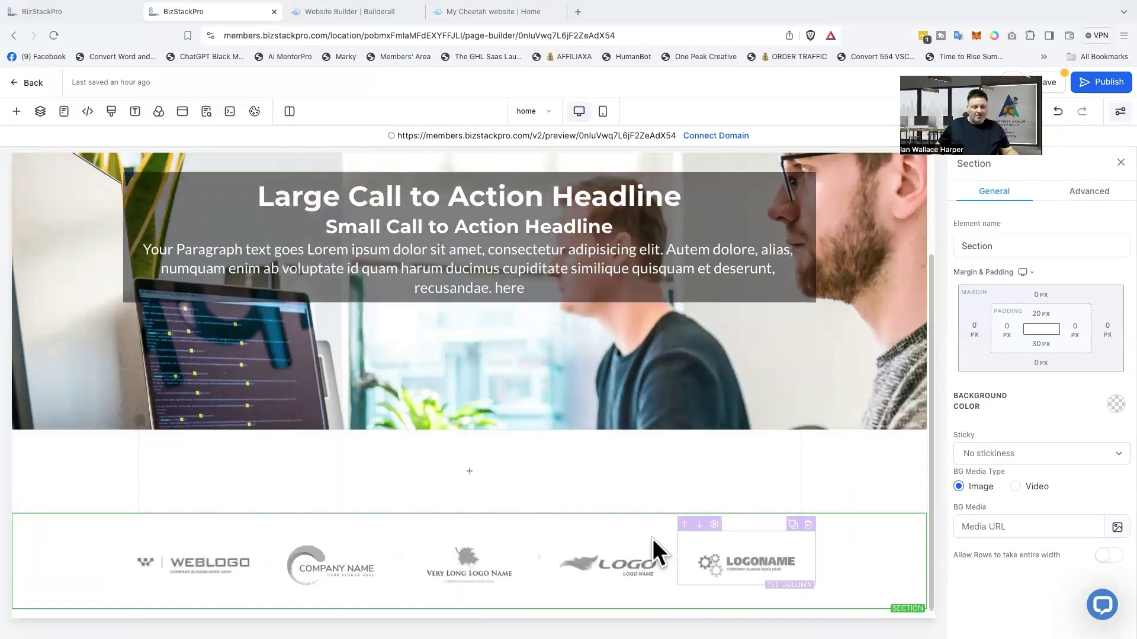
click(145, 454)
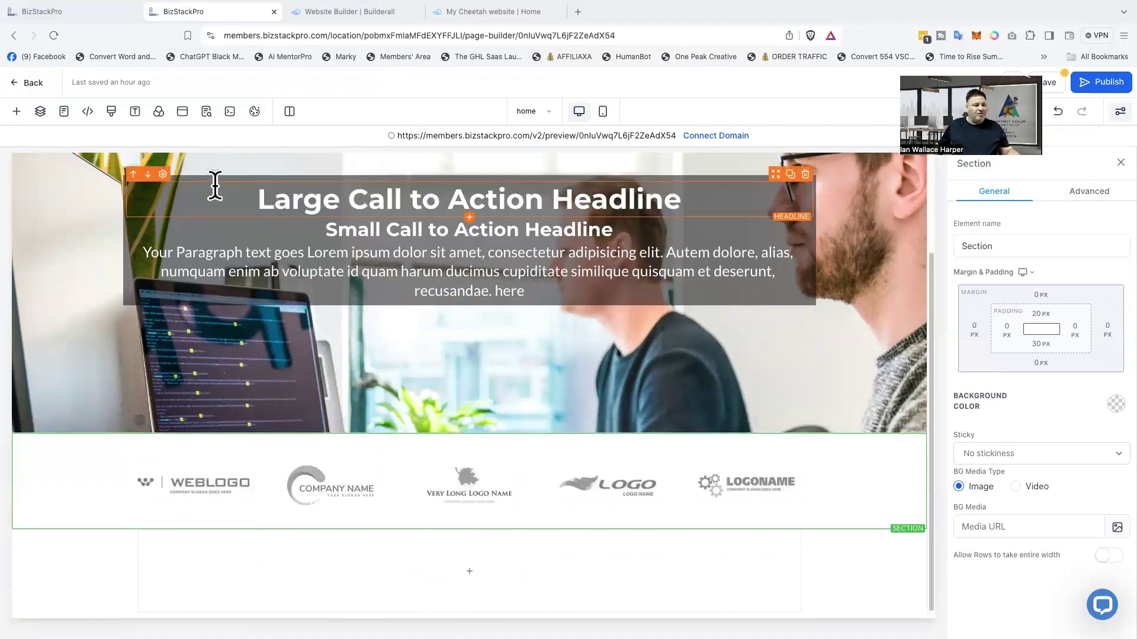
- Insert a 2 Column row in the empty section and compare it with the My Cheetah website's two-column section
click(17, 111)
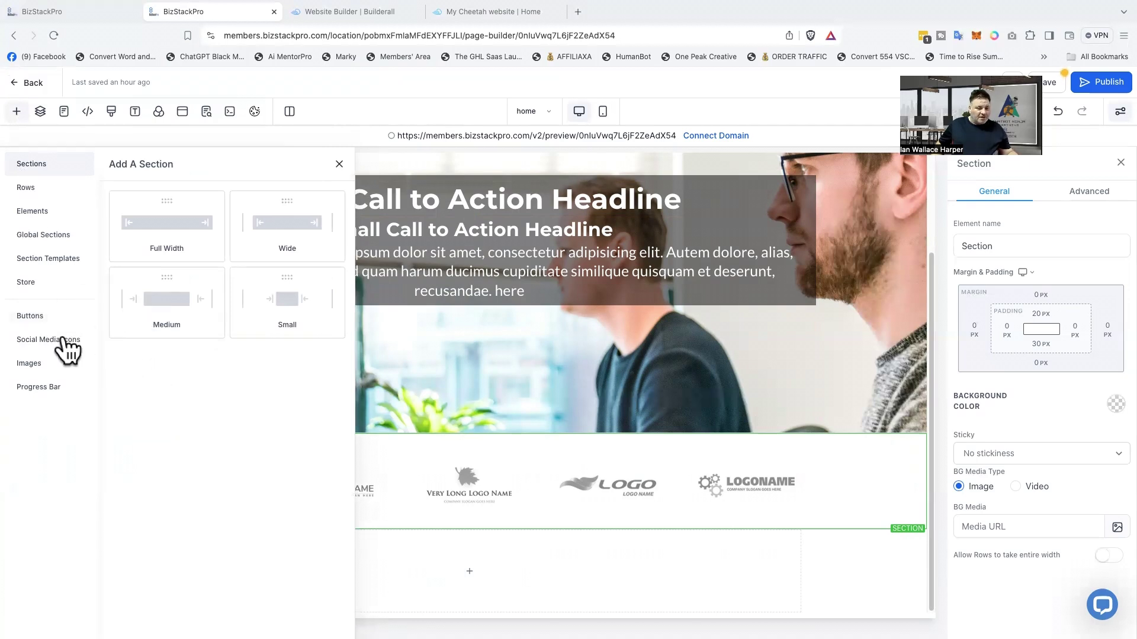
click(28, 187)
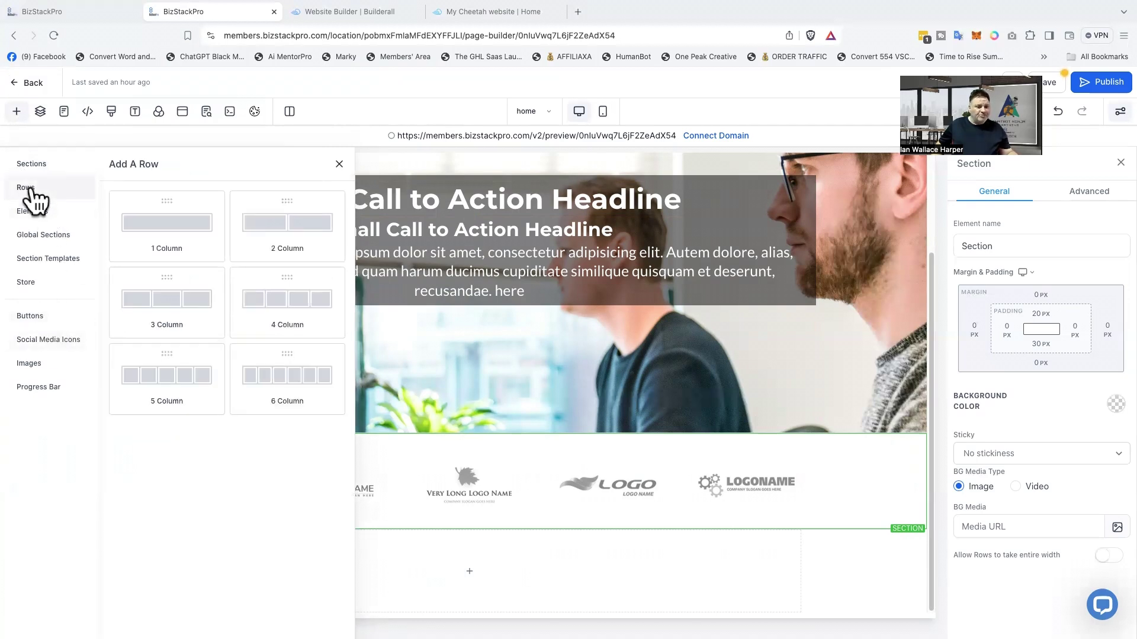
click(280, 223)
drag(280, 223, 492, 570)
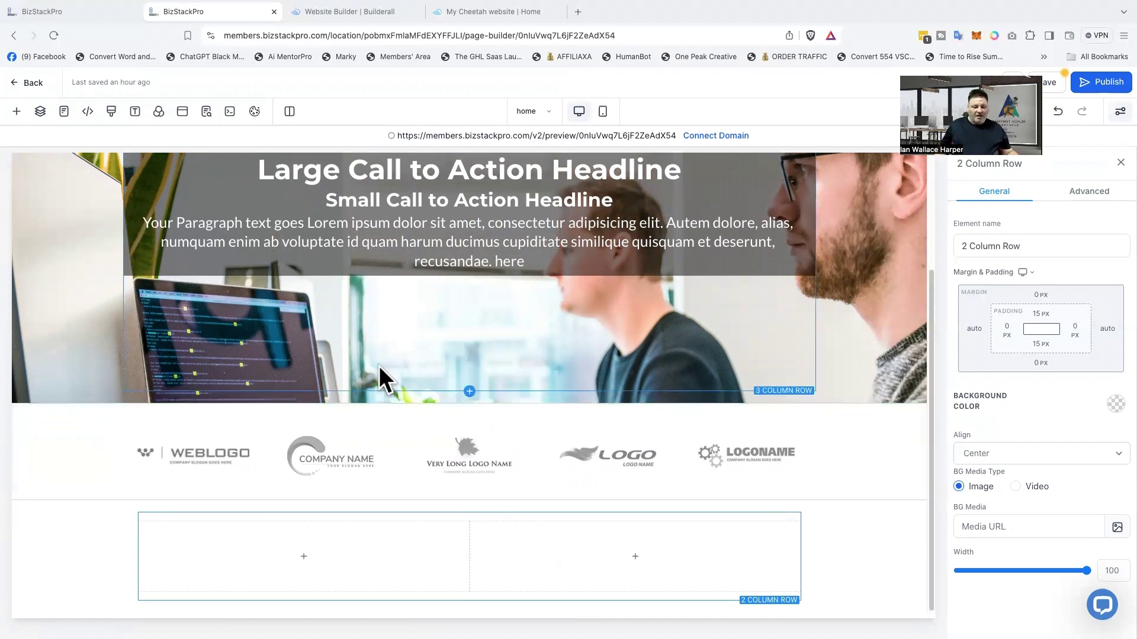
mouse_move(311, 584)
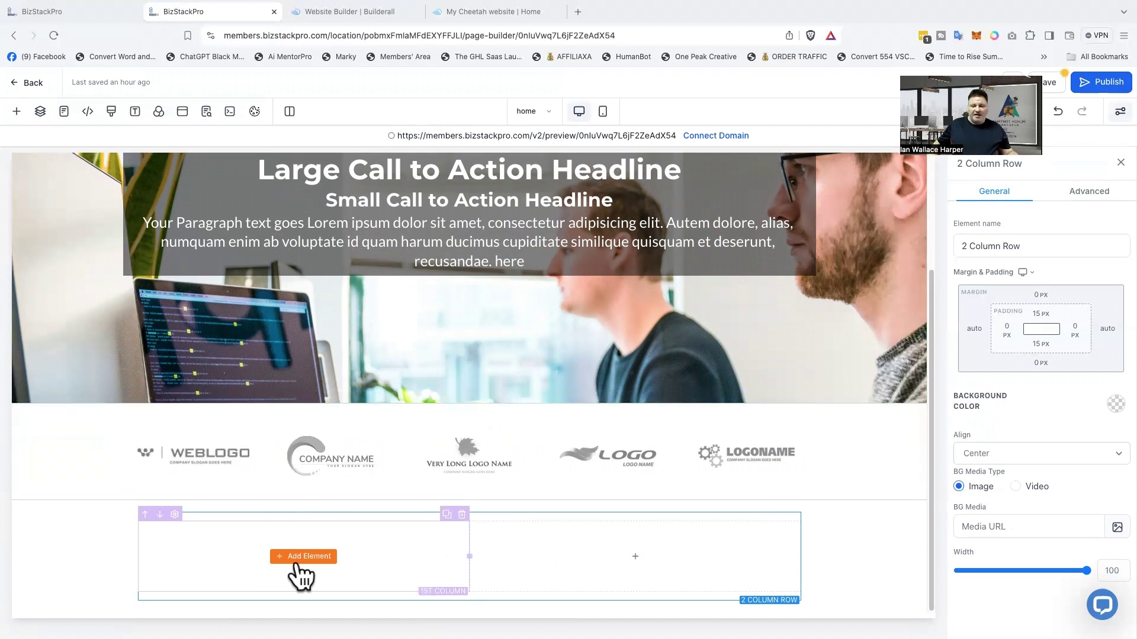
click(491, 13)
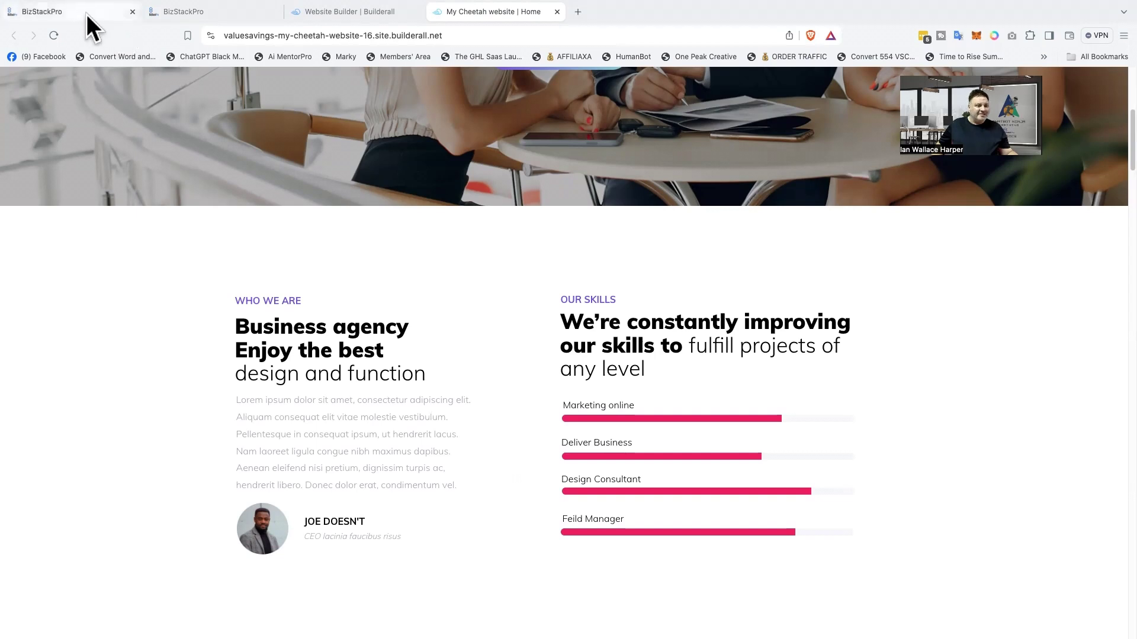
- In the BizStackPro page builder, add a Headline element to the left column of the 2 Column row and place a Sub-Headline above it
click(232, 10)
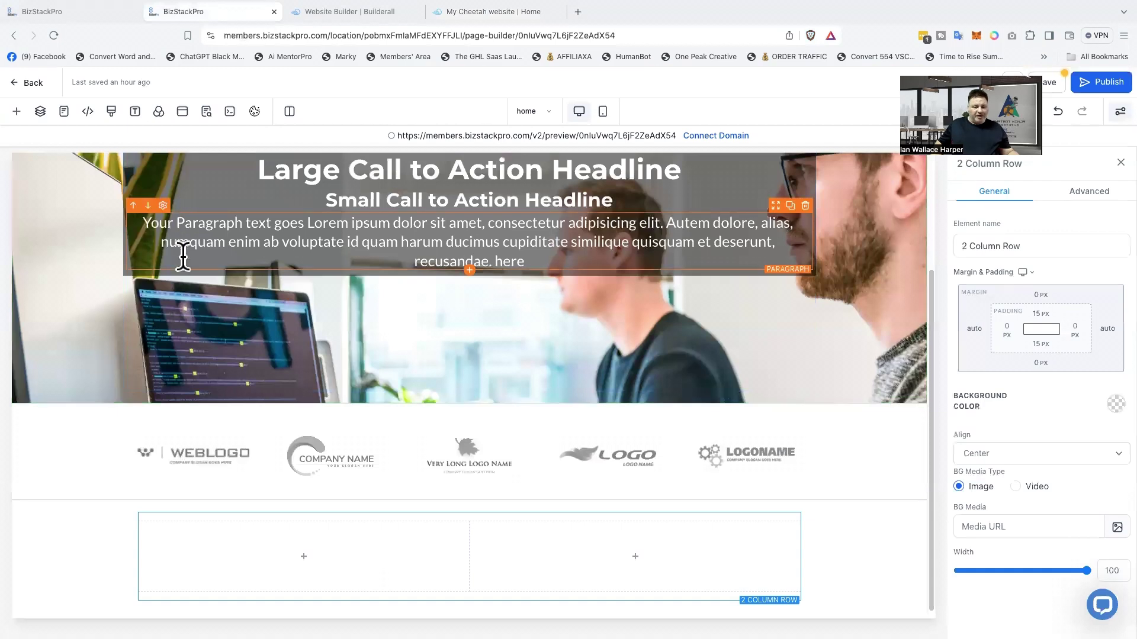
click(18, 111)
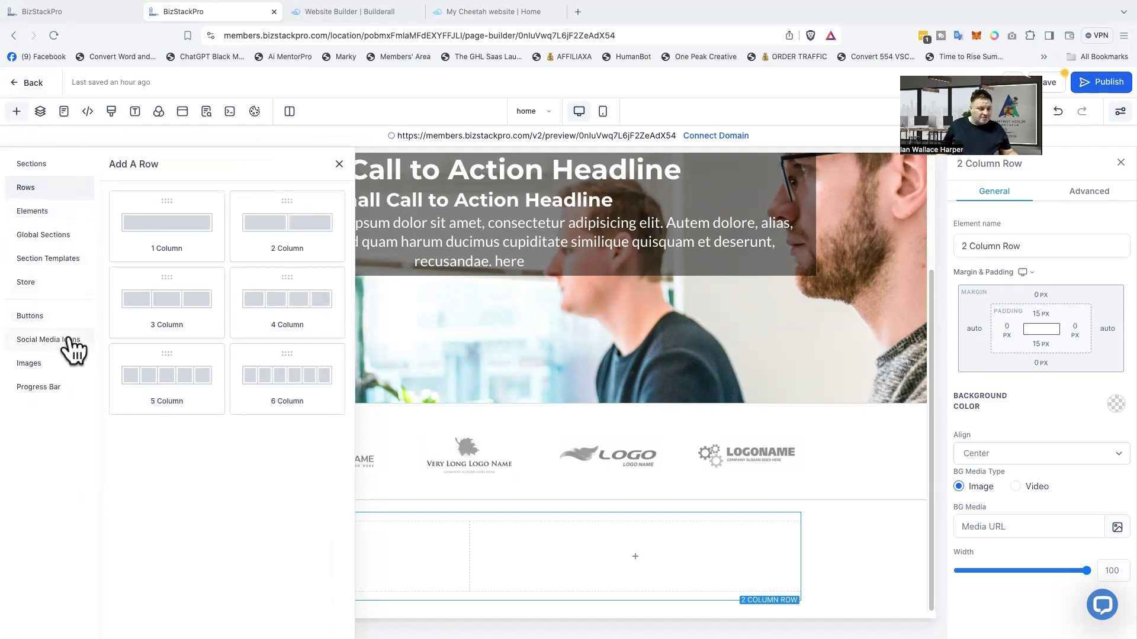
click(20, 112)
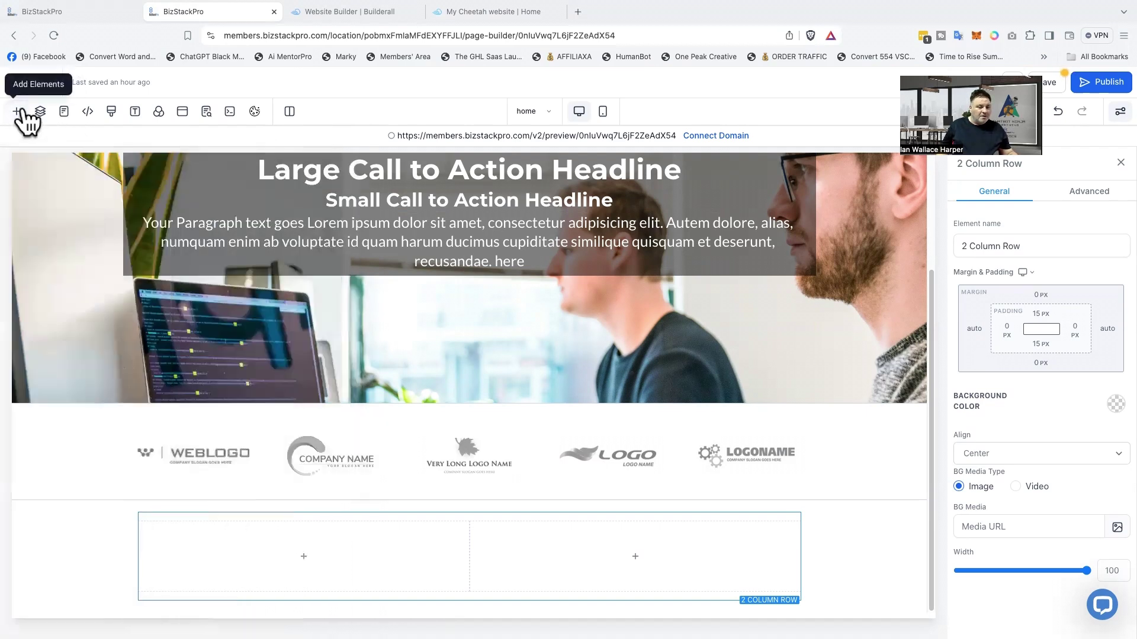
click(19, 112)
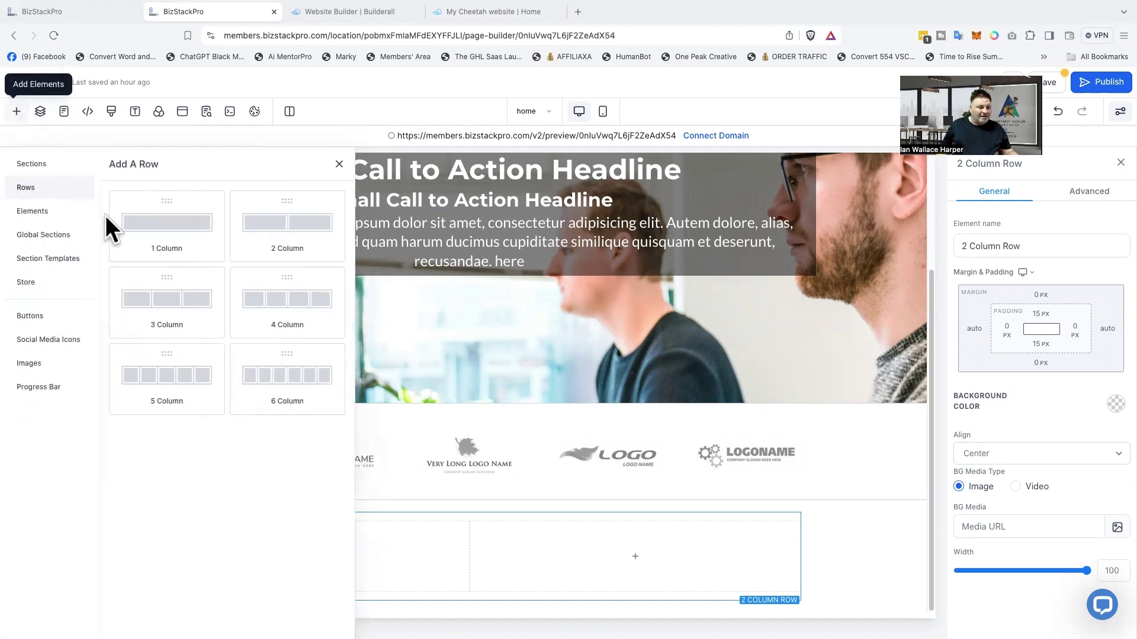
click(53, 215)
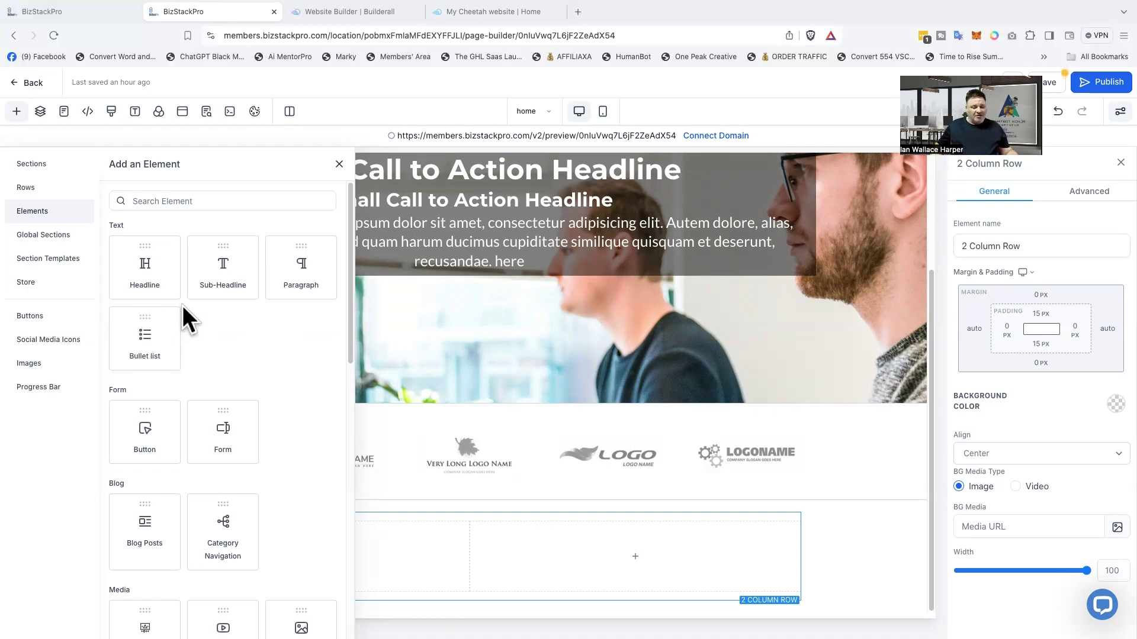
drag(140, 261, 300, 522)
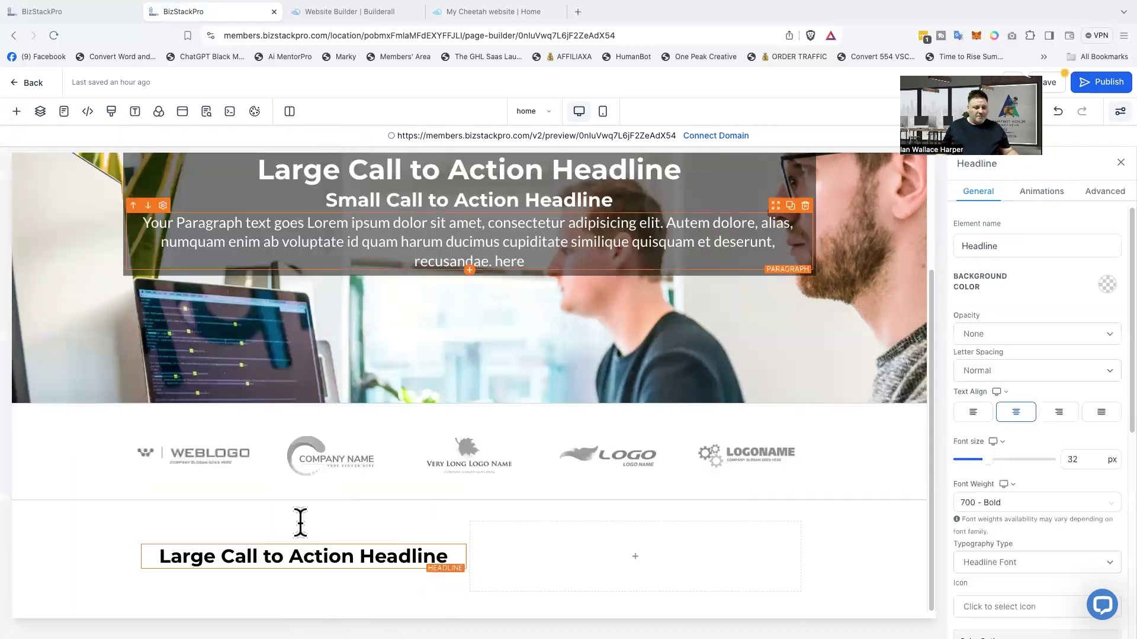
click(17, 112)
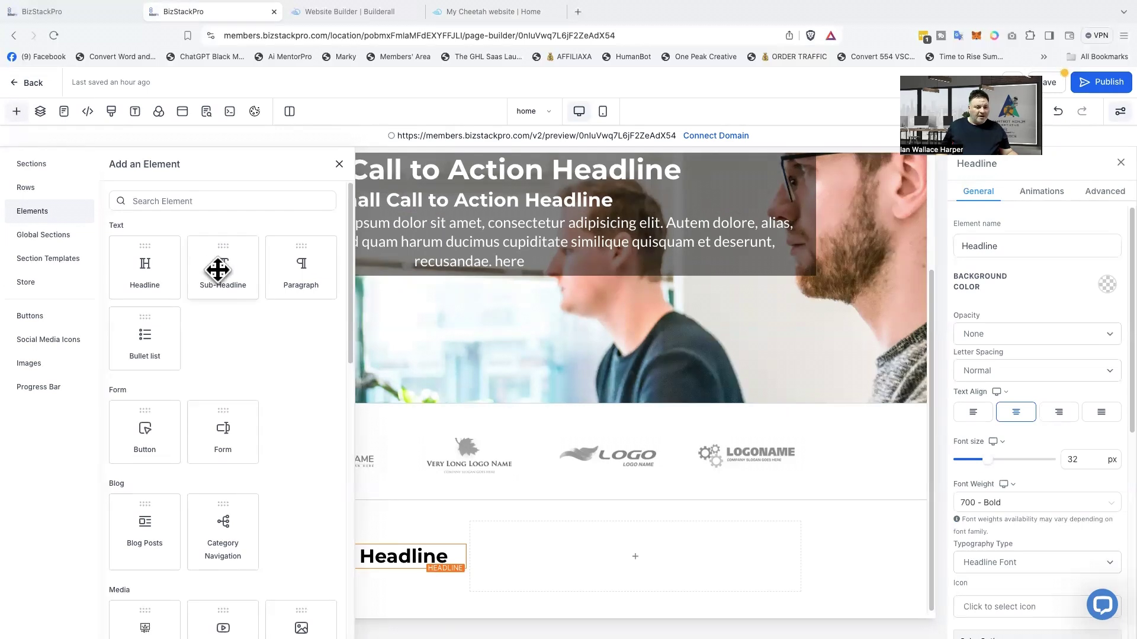
drag(222, 271, 259, 529)
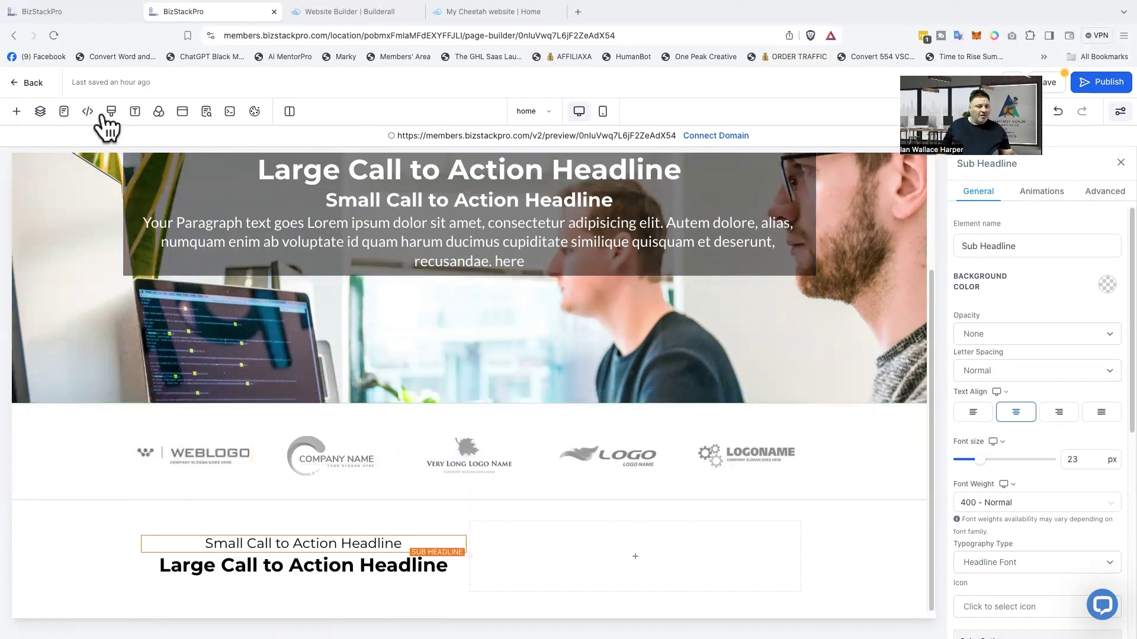
- Add a sub-headline element directly below the large headline in the bottom section's first column
click(18, 112)
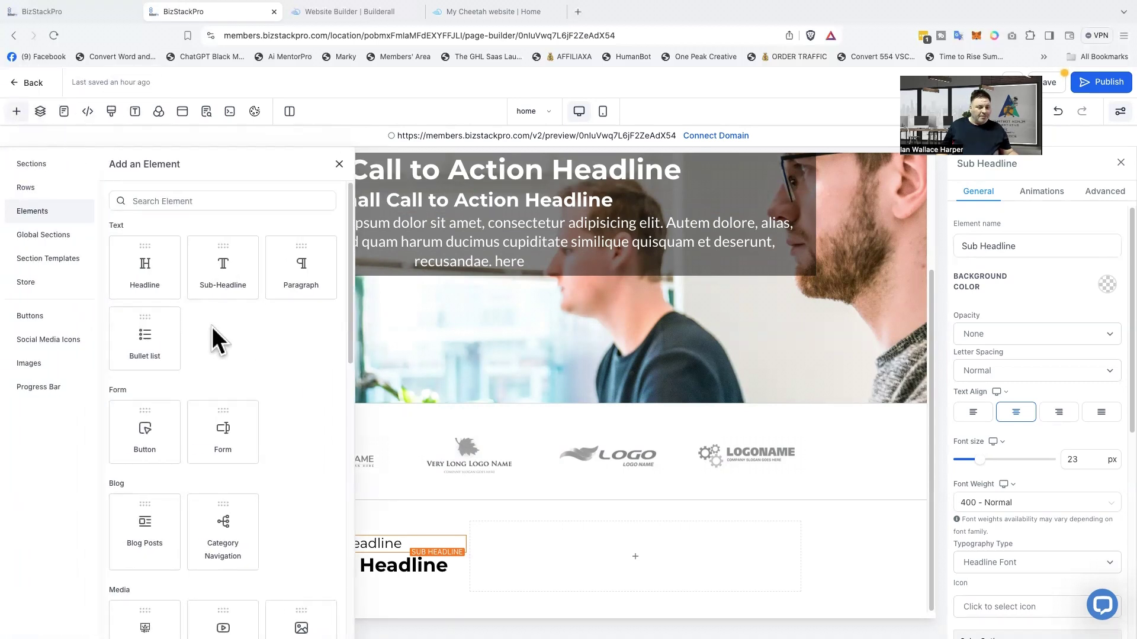
drag(223, 266, 313, 546)
scroll(272, 197, up, 1)
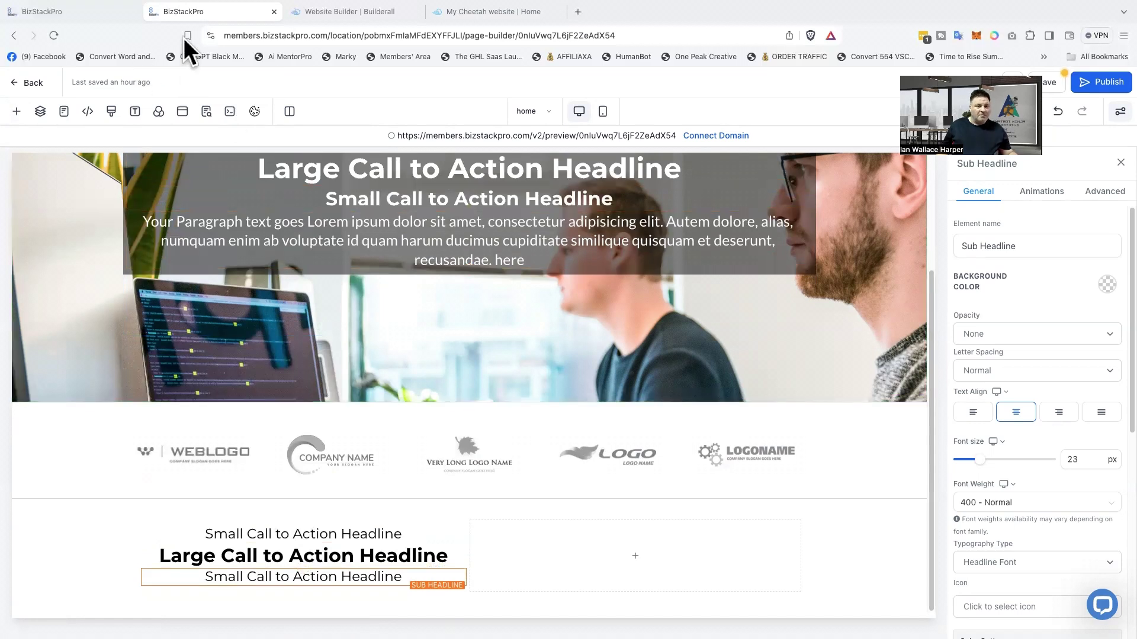
- Check the reference site's "Who we are" block and add a paragraph element below the second small headline
click(498, 9)
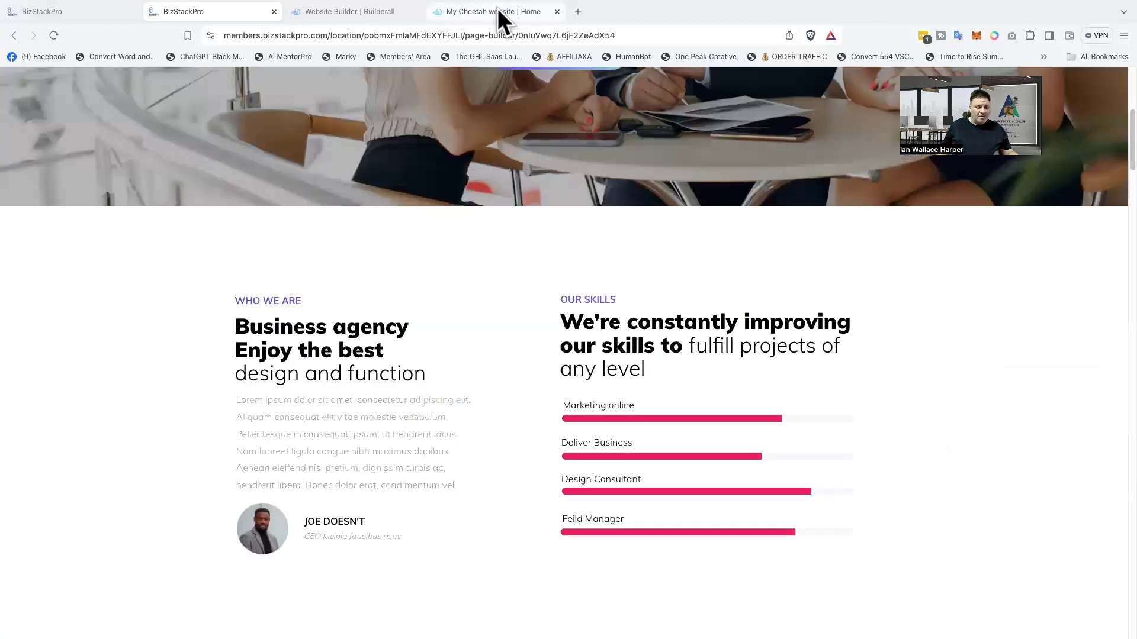
click(497, 8)
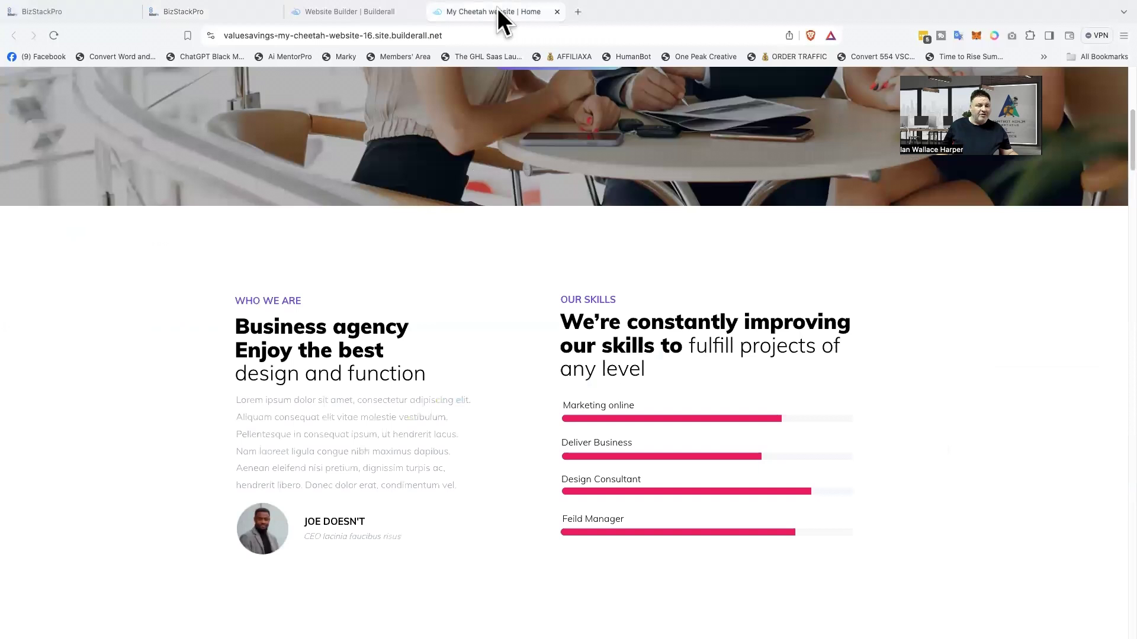
click(203, 11)
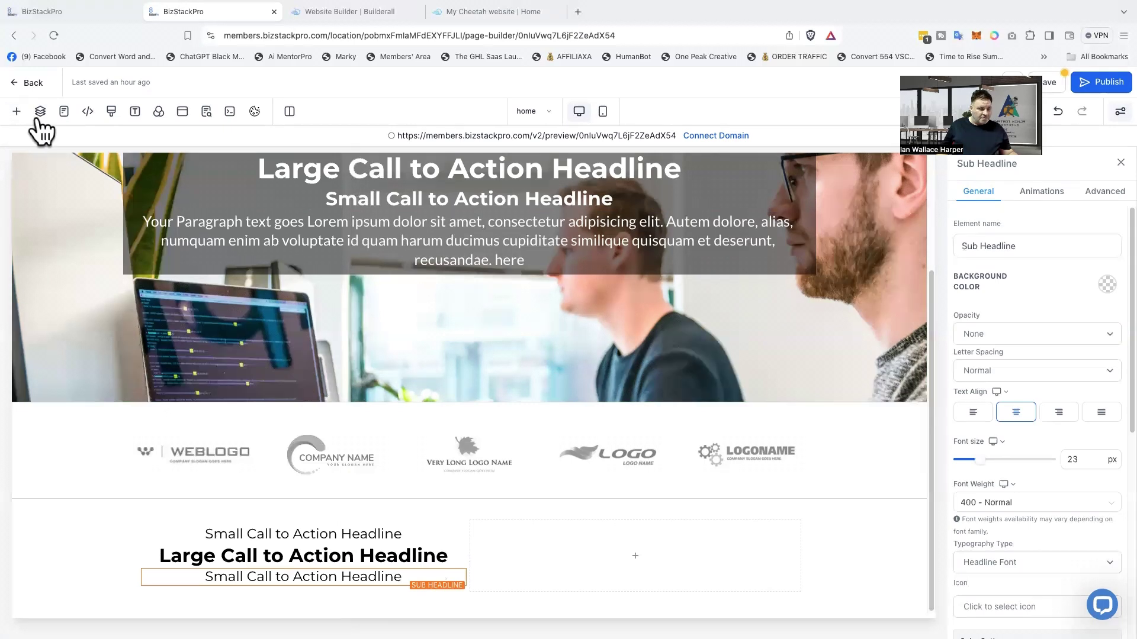
click(18, 112)
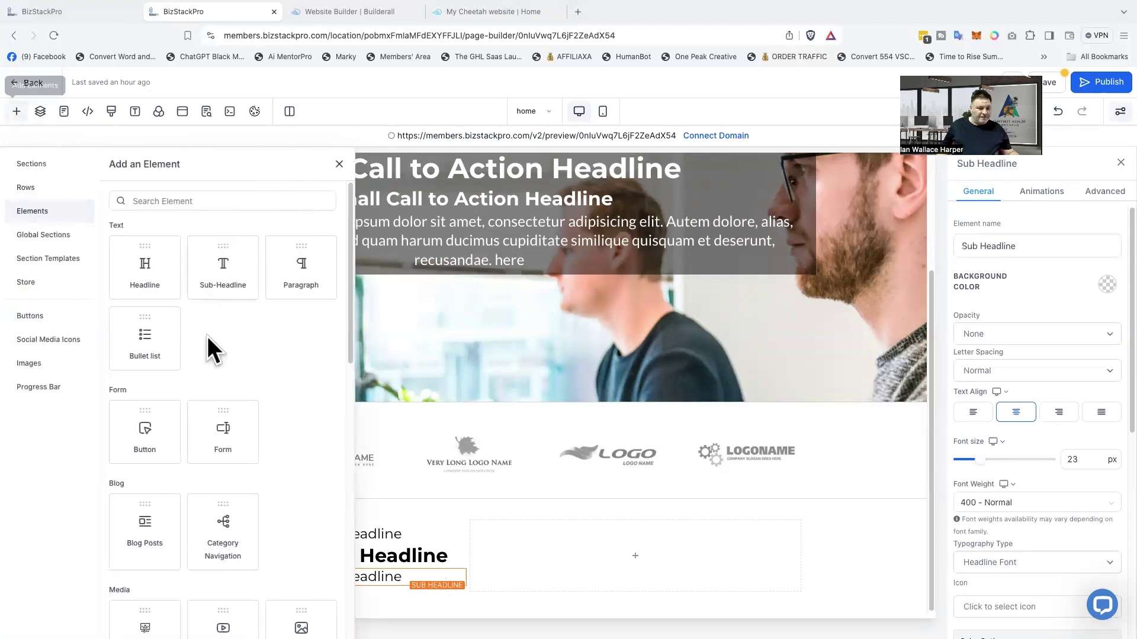
drag(297, 264, 305, 583)
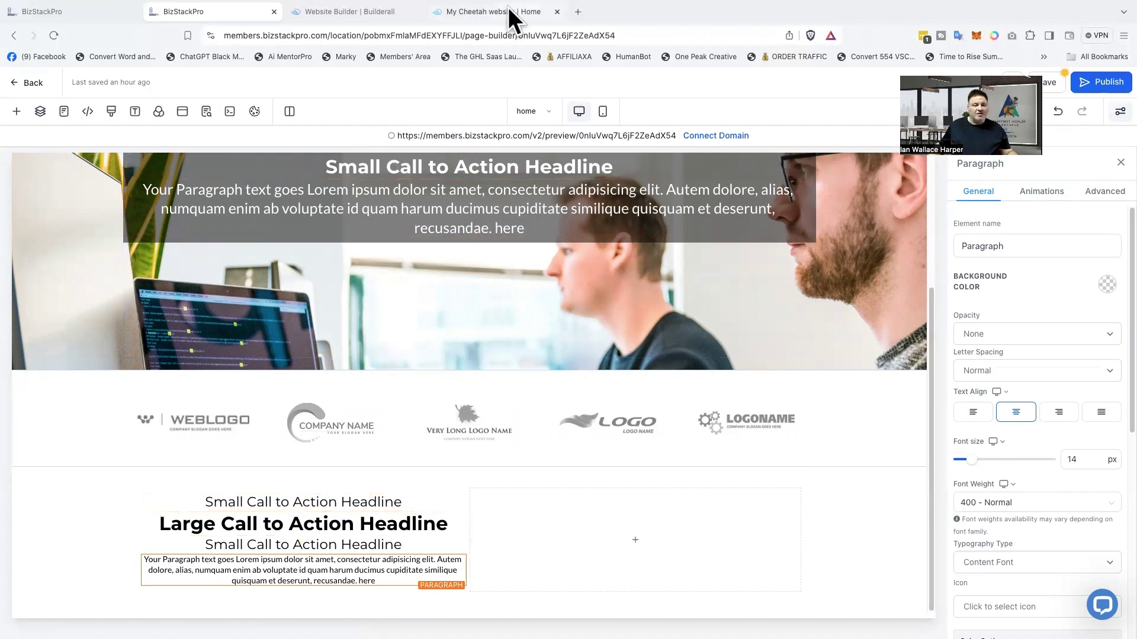
- Copy the lorem ipsum paragraph from the "My Cheetah website" page and paste it at the end of the new paragraph's text
mouse_move(500, 6)
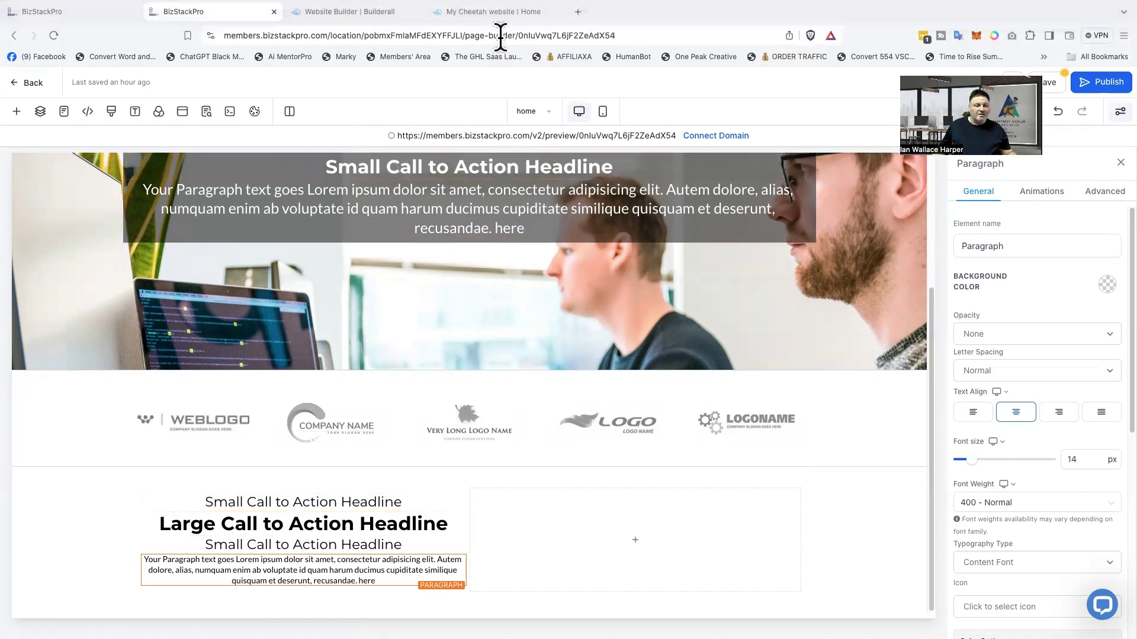
click(495, 12)
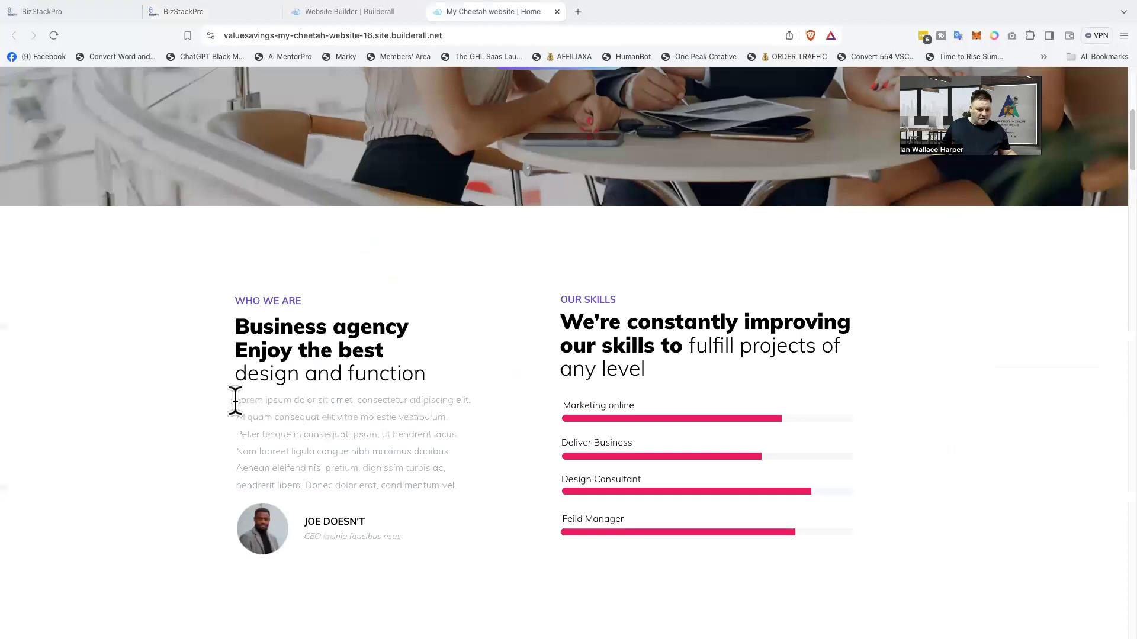
drag(237, 400, 463, 481)
key(super+c)
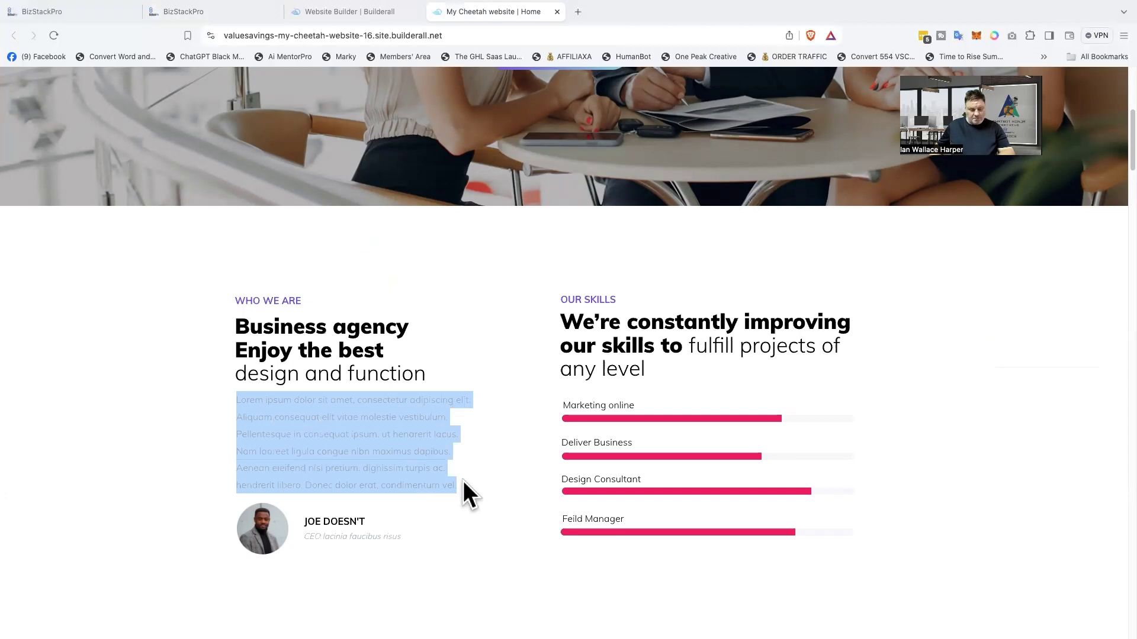
click(228, 12)
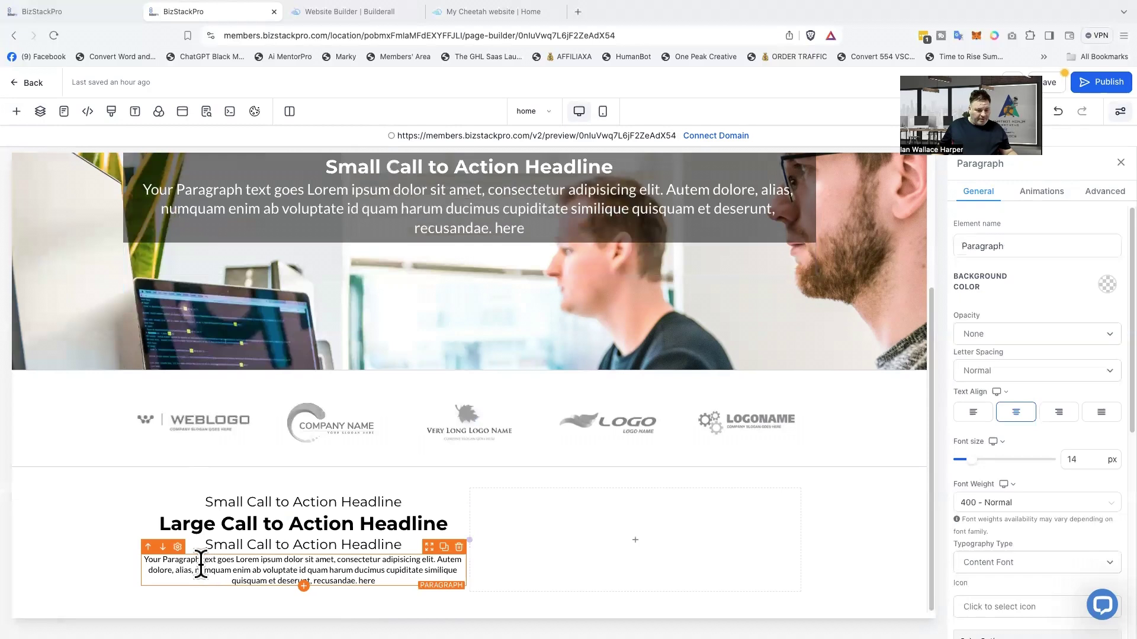
click(379, 577)
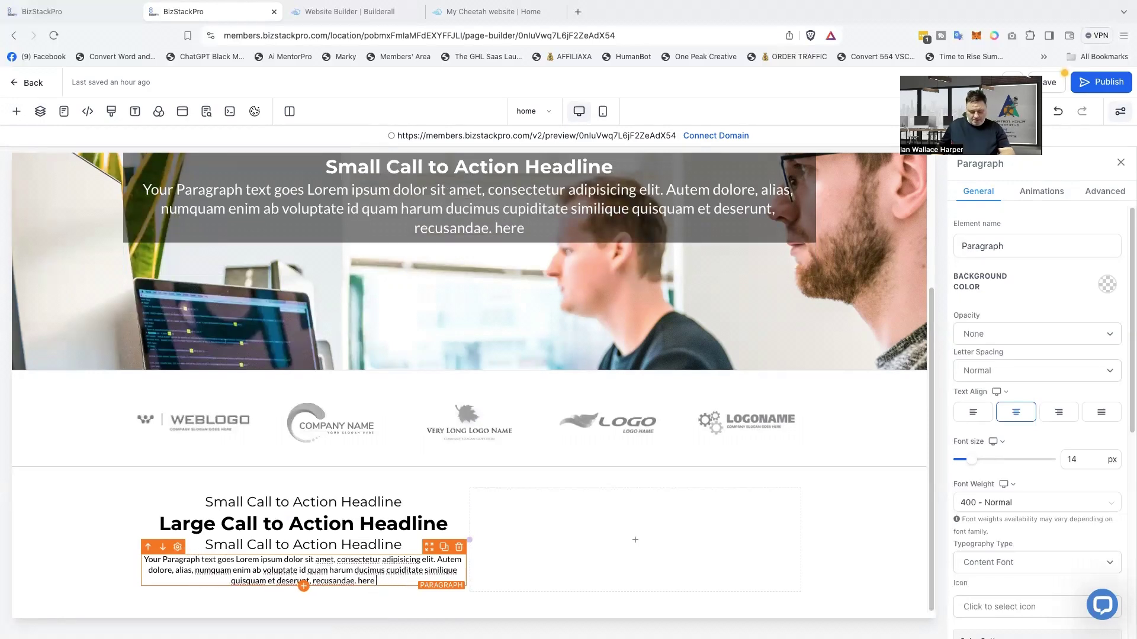
key(super+v)
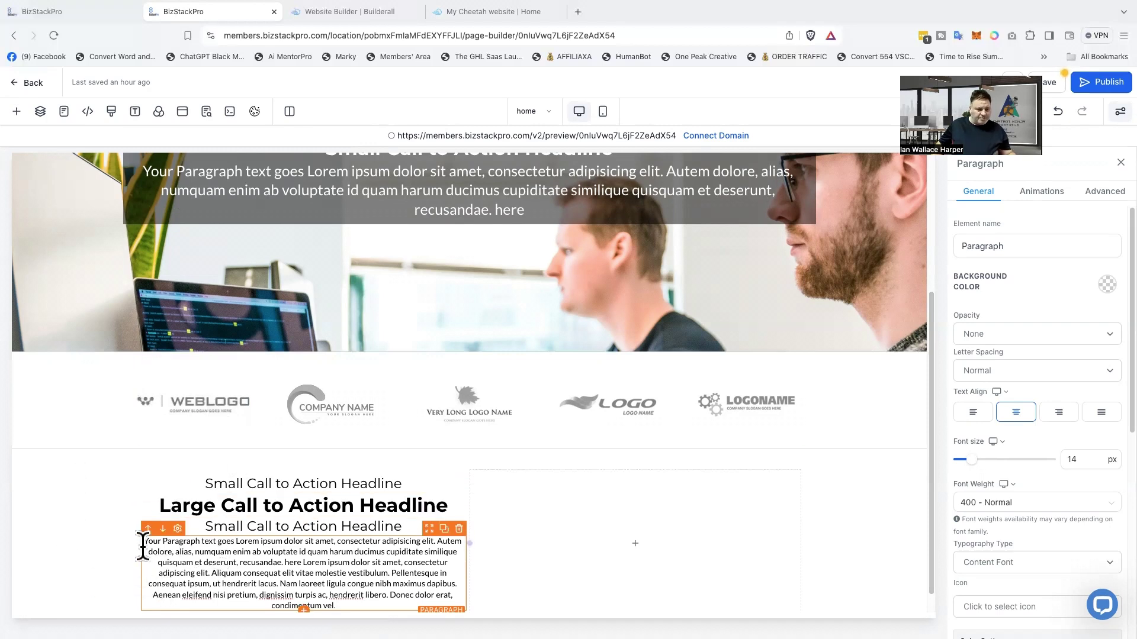
- Compare with the reference page's paragraph and set the new paragraph's text color to the preset light grey
drag(144, 542, 338, 606)
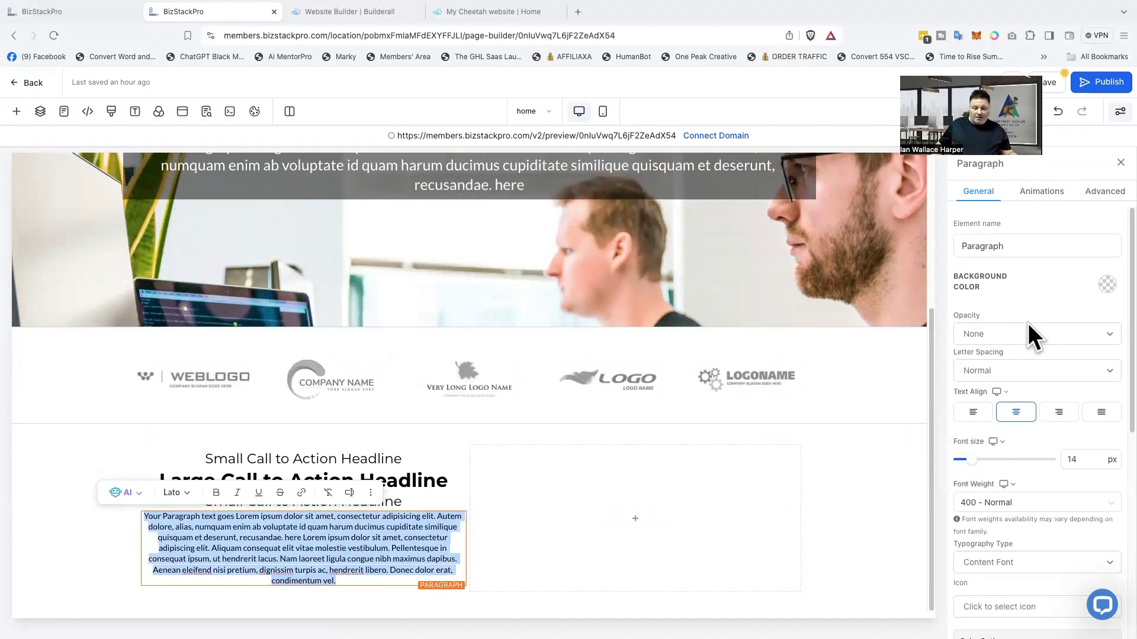
scroll(1028, 334, down, 5)
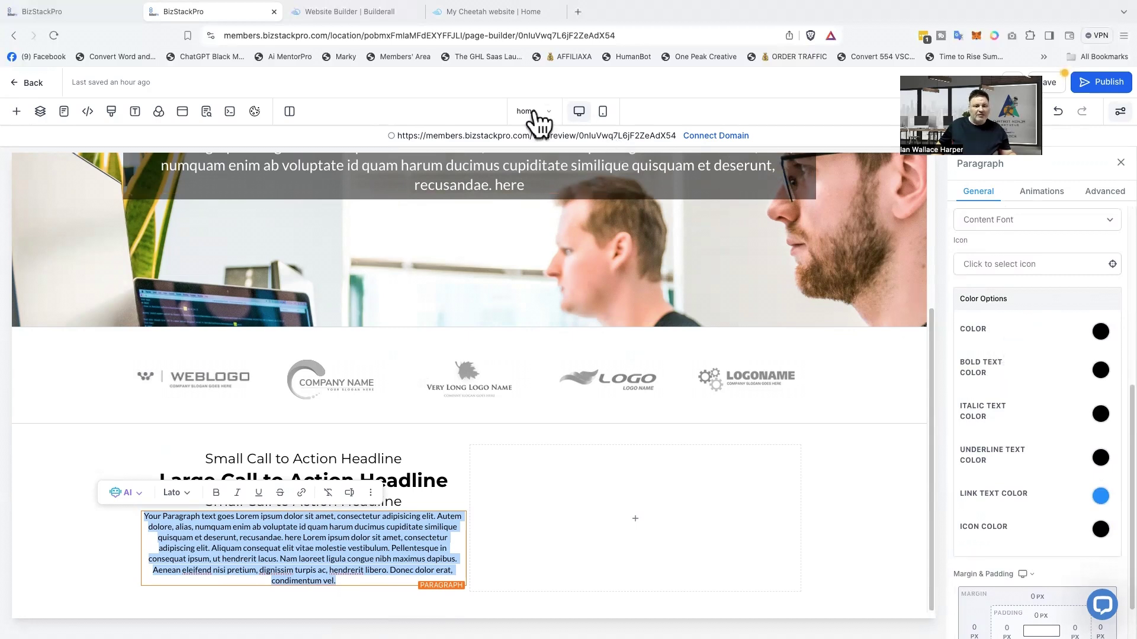
click(464, 8)
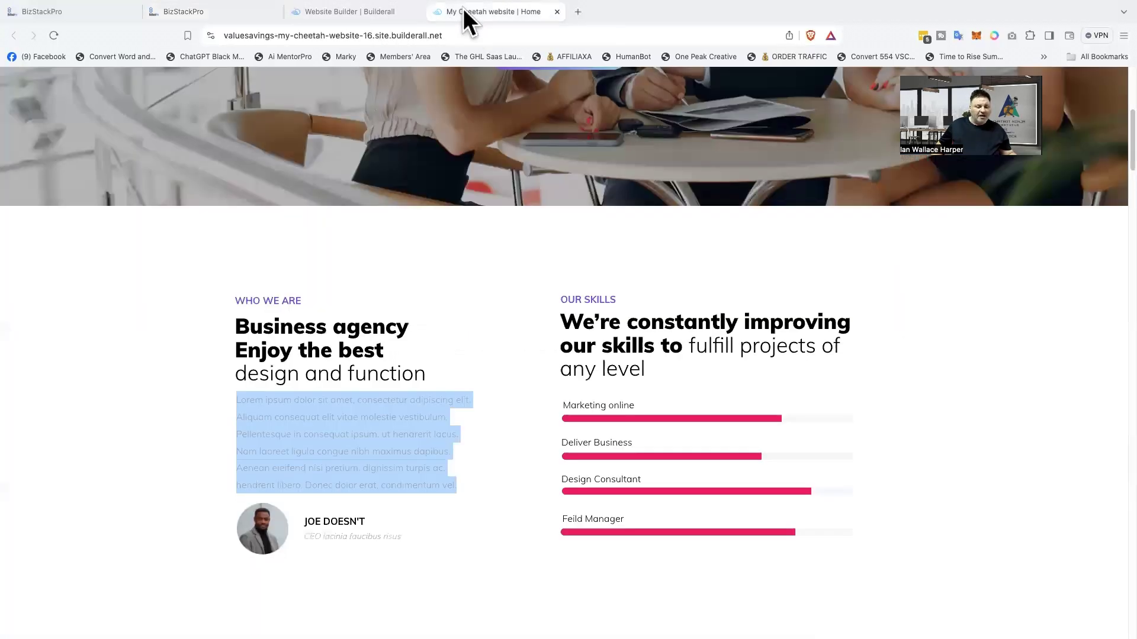
click(513, 408)
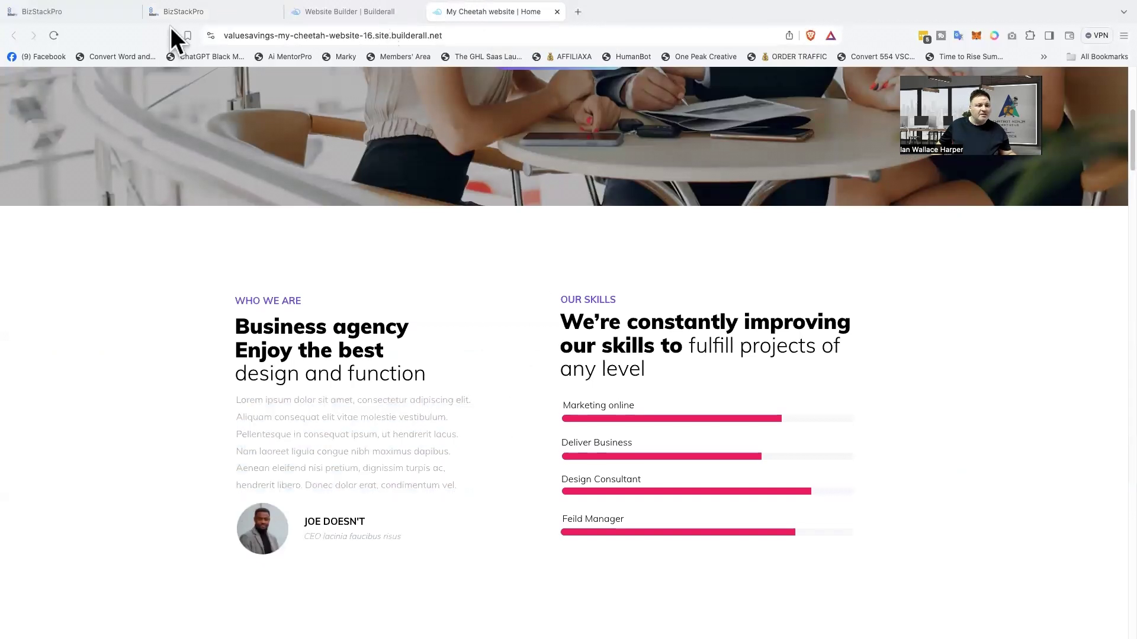
click(229, 13)
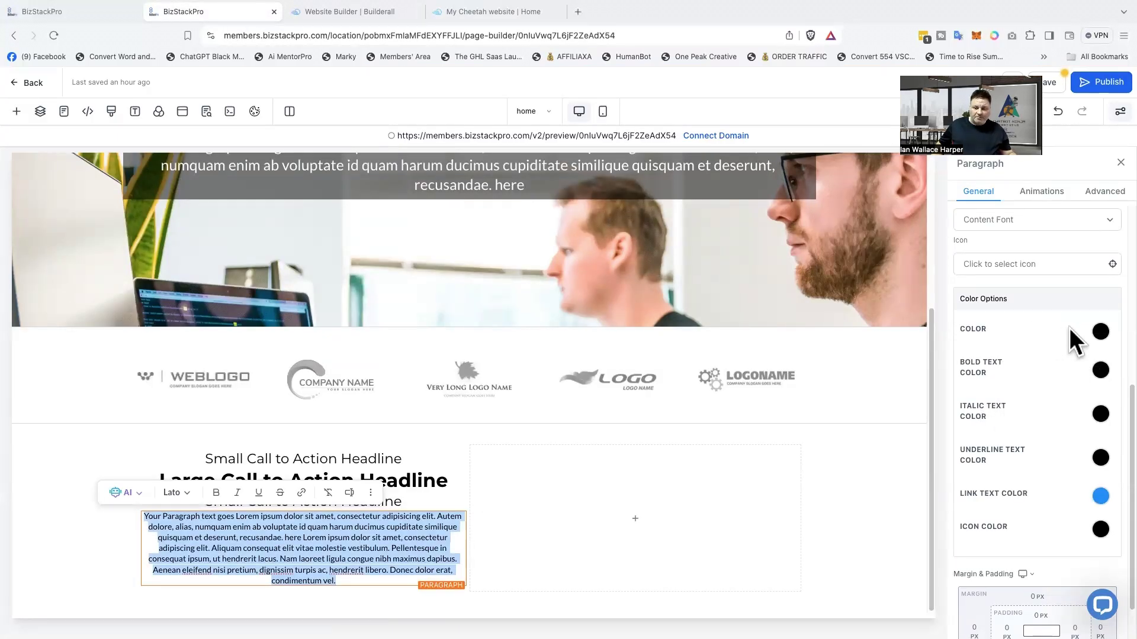
click(1101, 333)
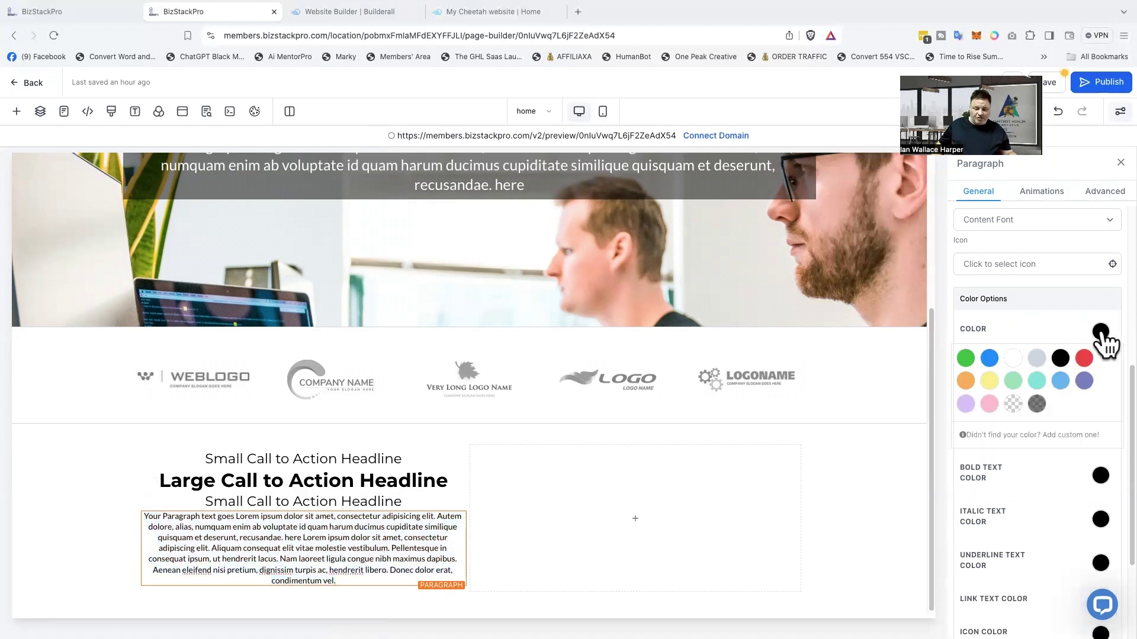
click(1038, 360)
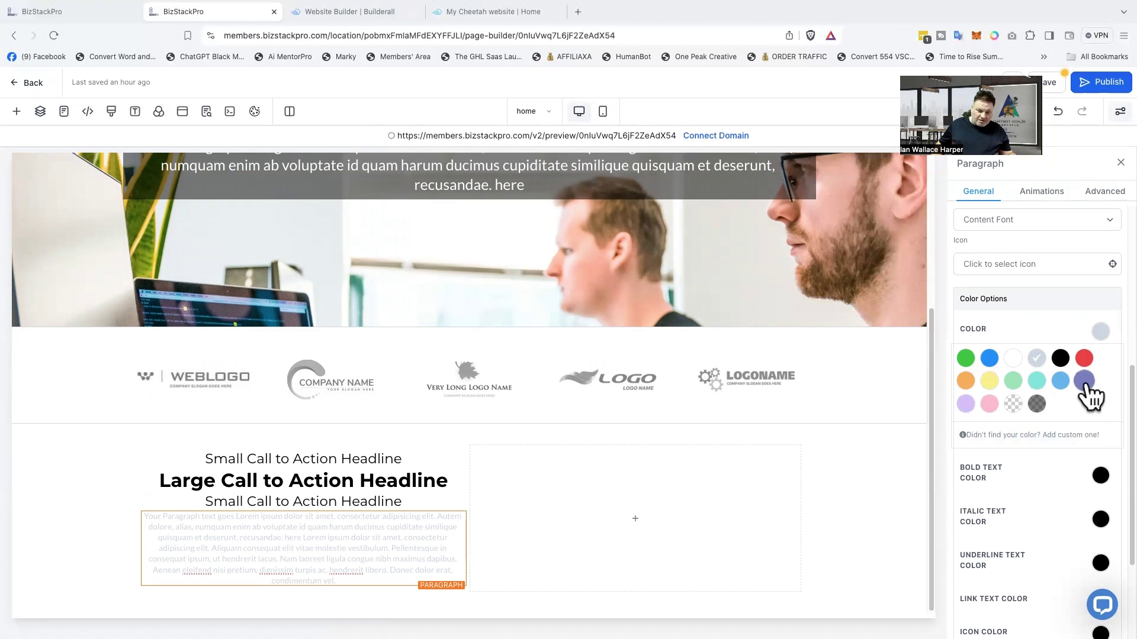
- Start a custom text color for the paragraph and choose the mid grey #898989
click(1010, 436)
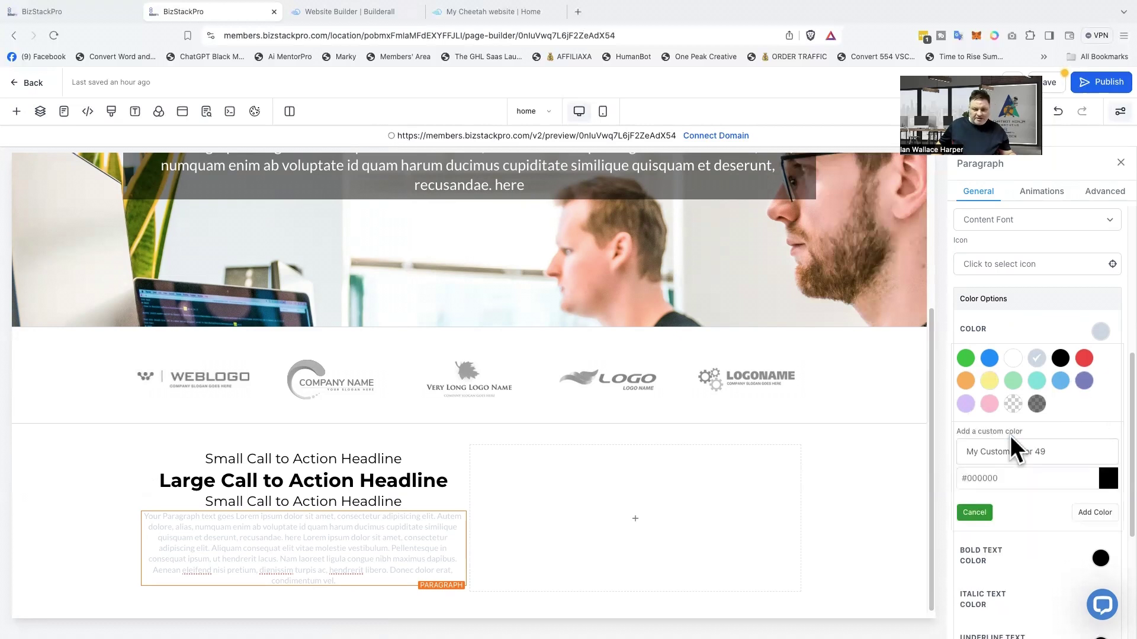
click(1107, 481)
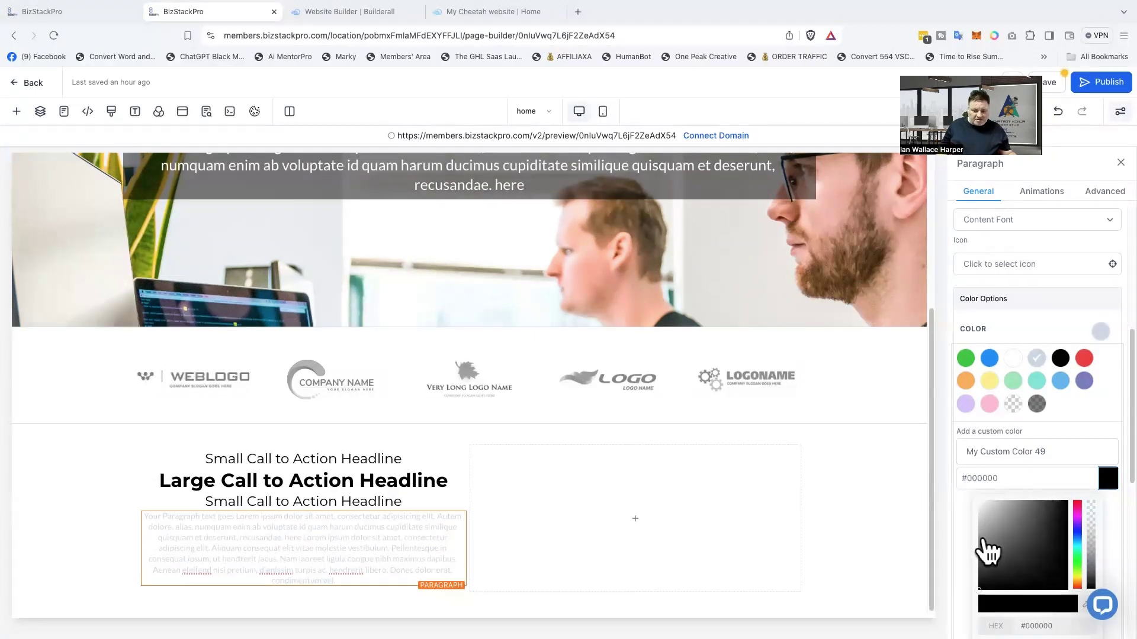
click(985, 539)
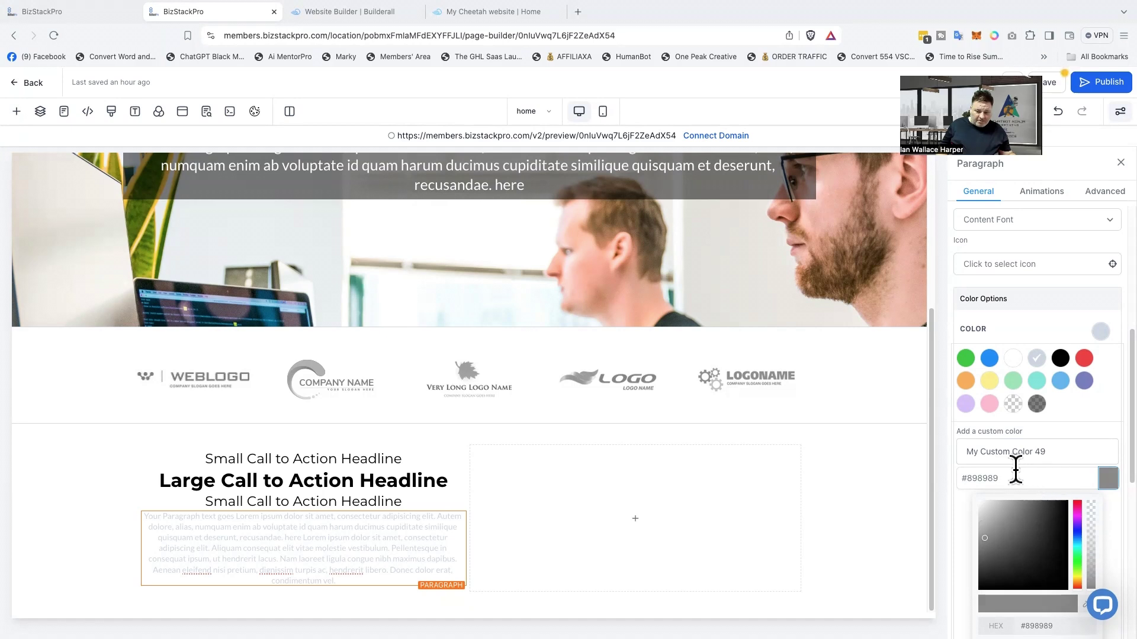
- Name the custom color "My grey text color" and add it to the palette as the paragraph's text color
triple_click(1072, 451)
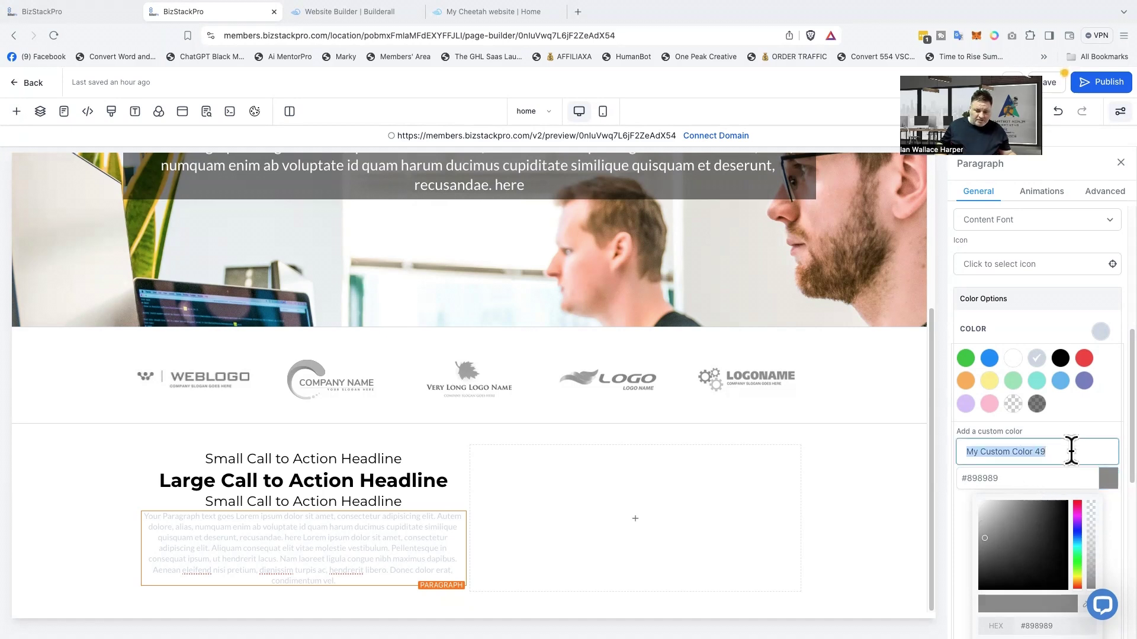
text(My)
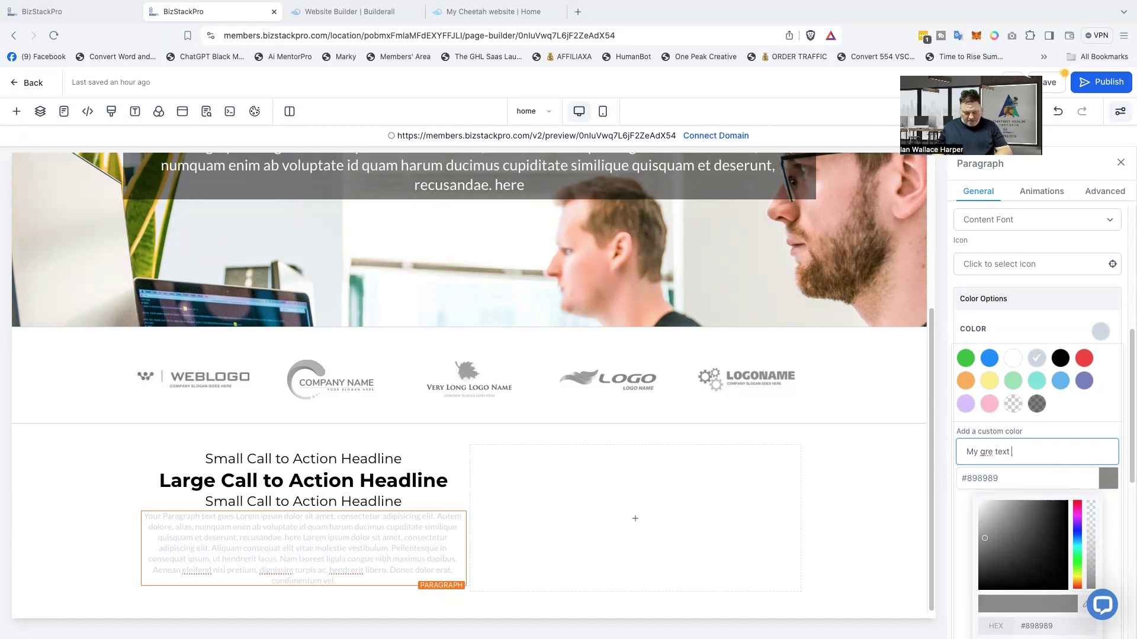
text(gre text colour)
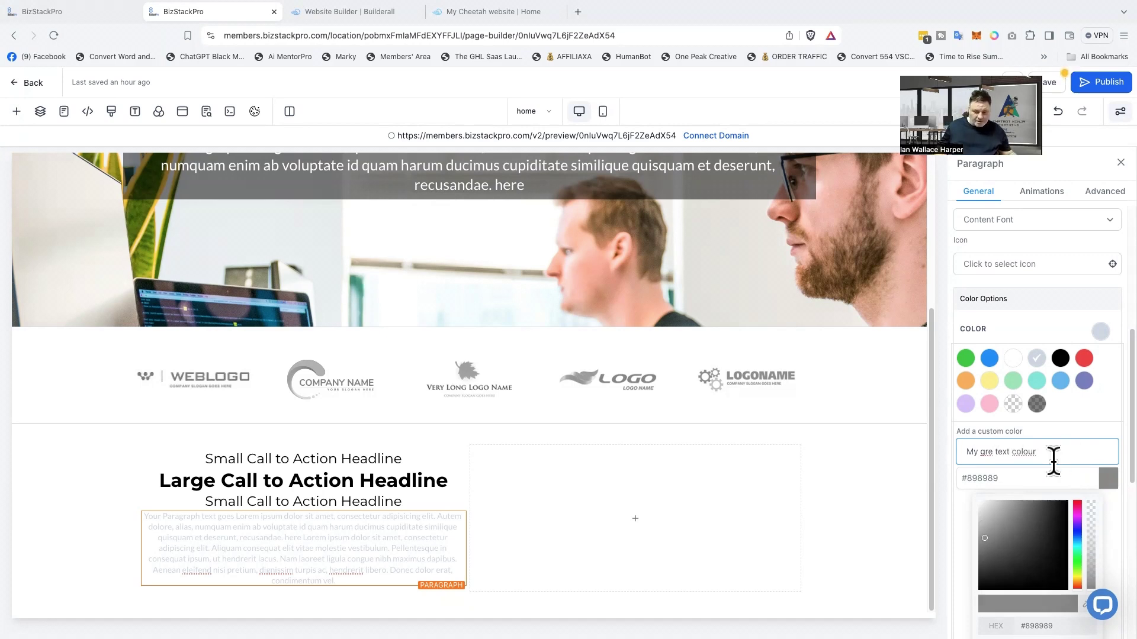
click(978, 452)
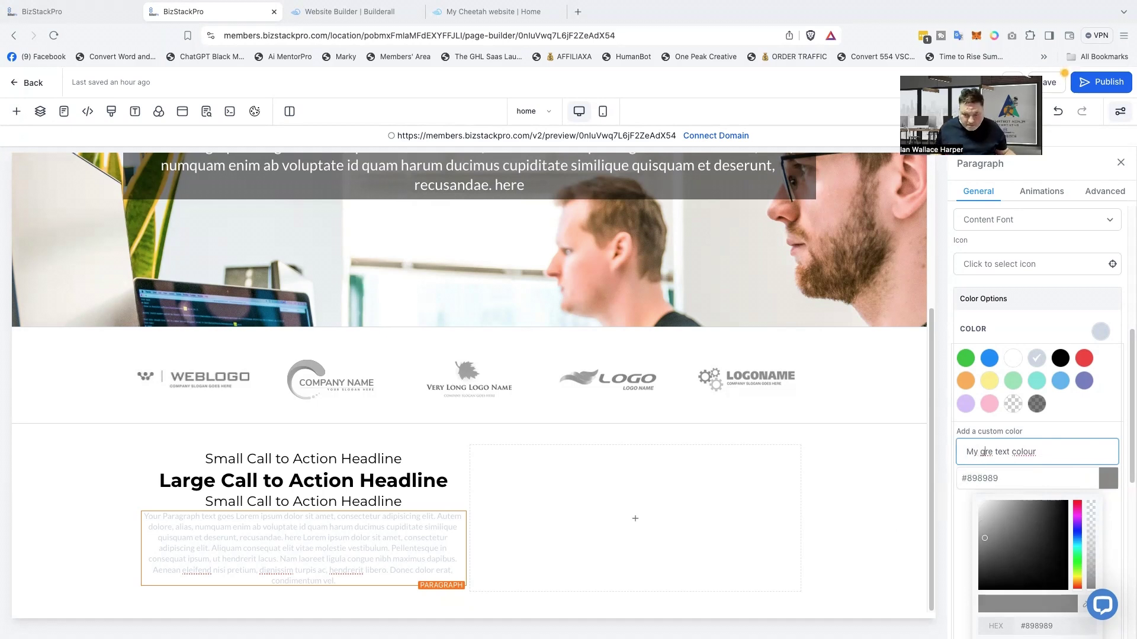
text(y)
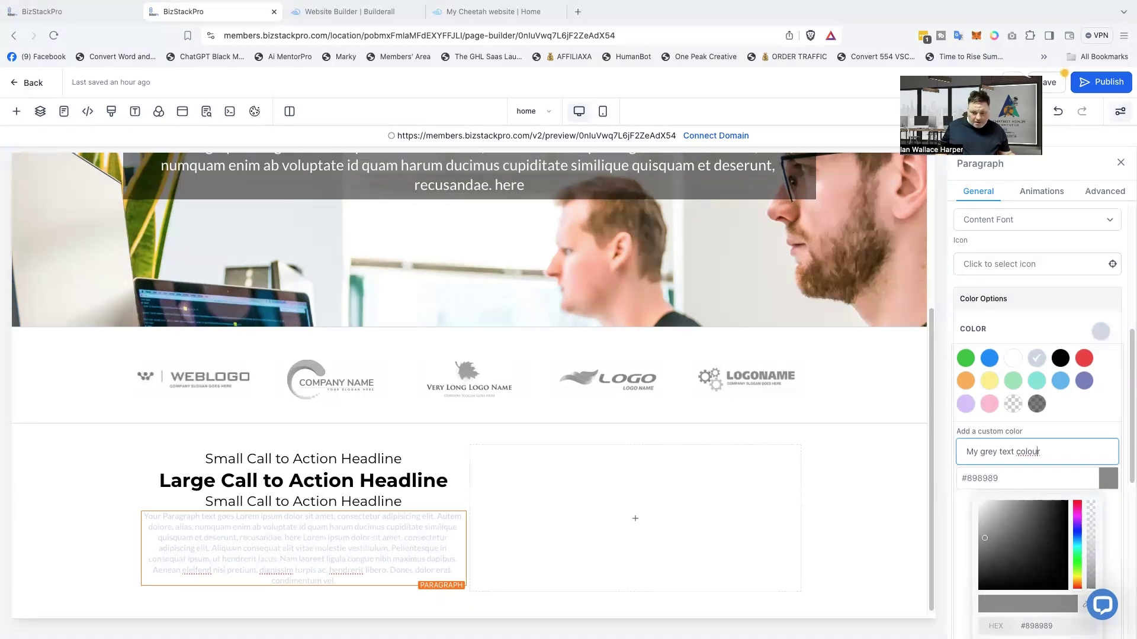
key(Right)
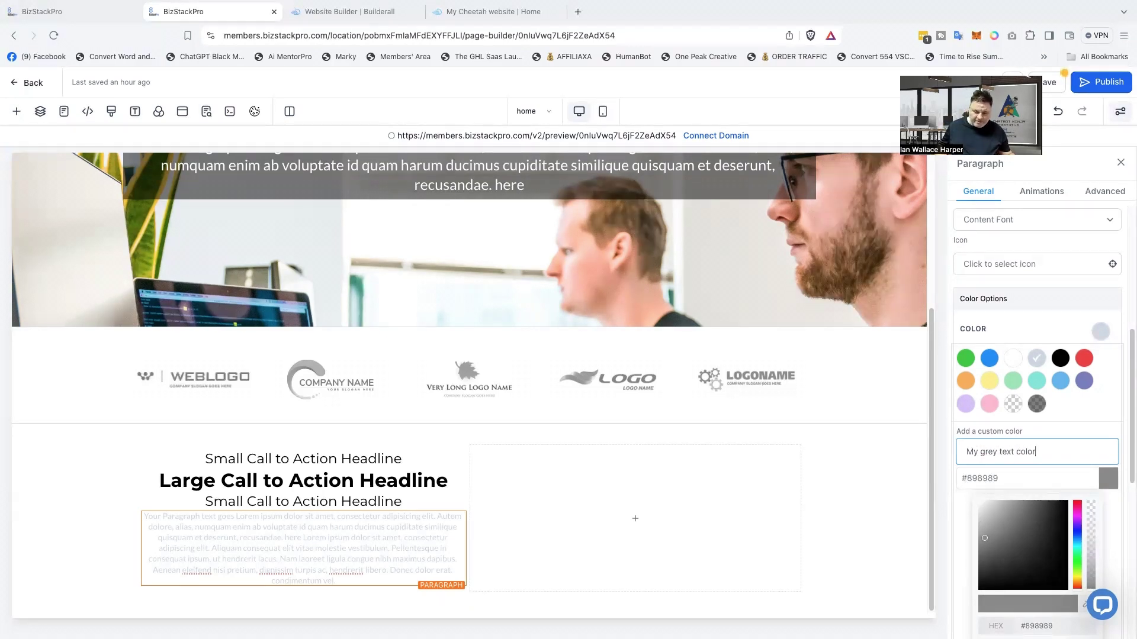
scroll(1063, 472, down, 5)
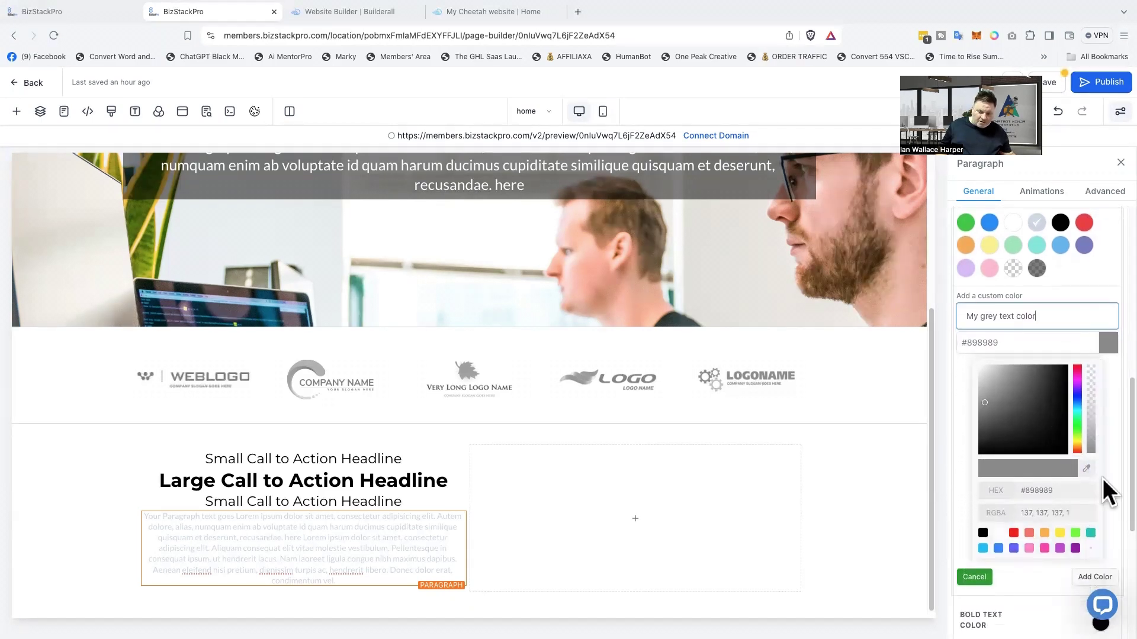
scroll(1106, 489, down, 1)
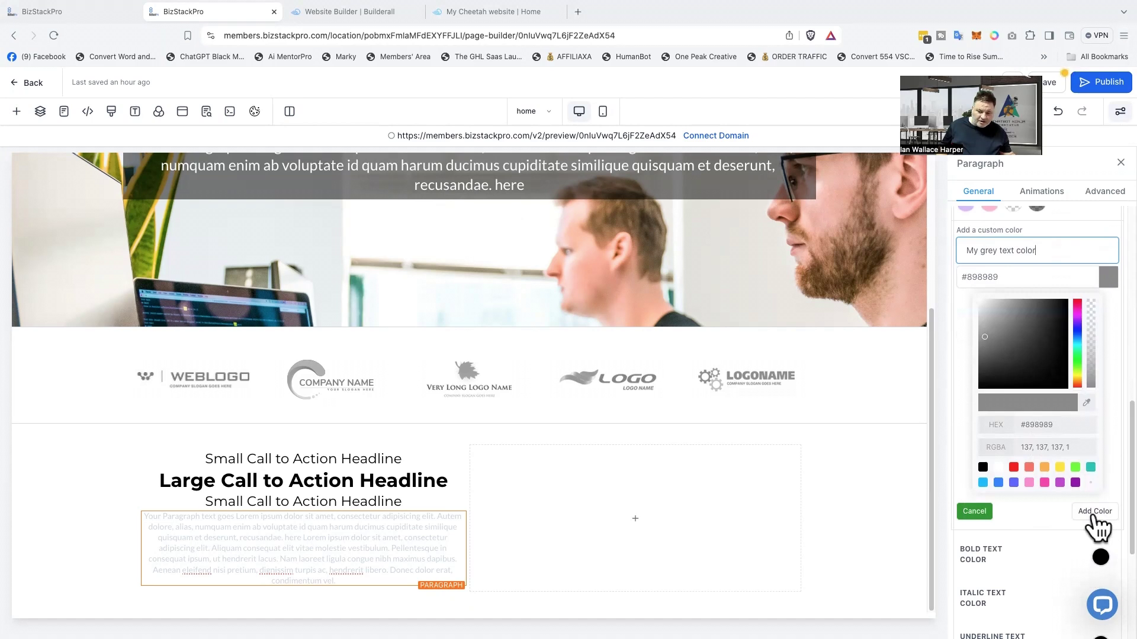
click(1094, 512)
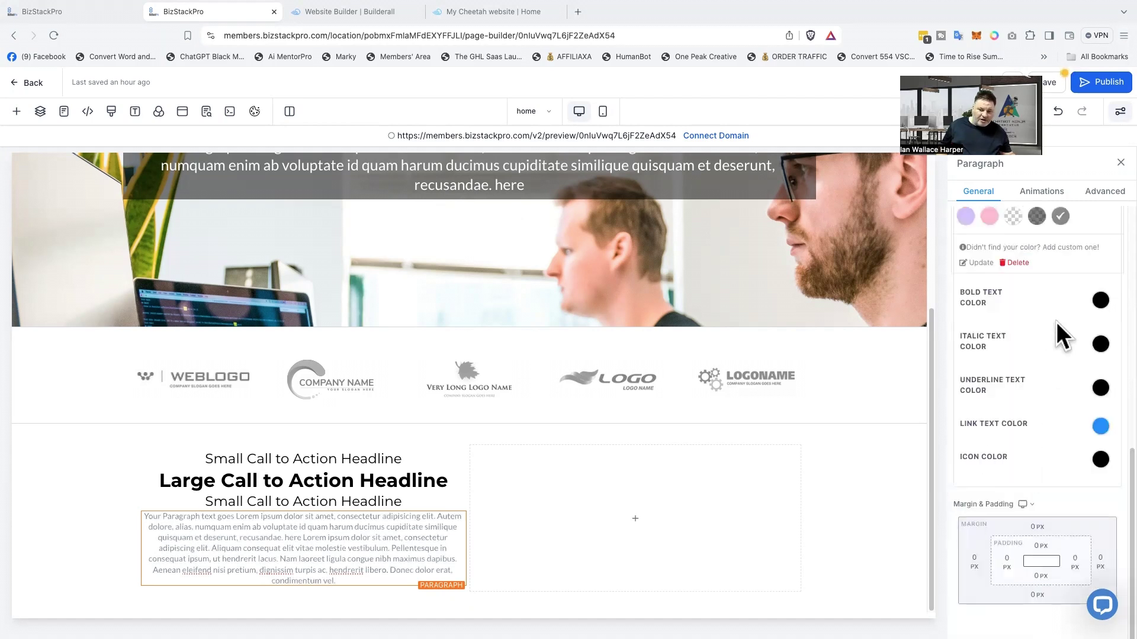
- Make the "Small Call to Action Headline" above the large headline bold and left-align it
scroll(1024, 338, up, 1)
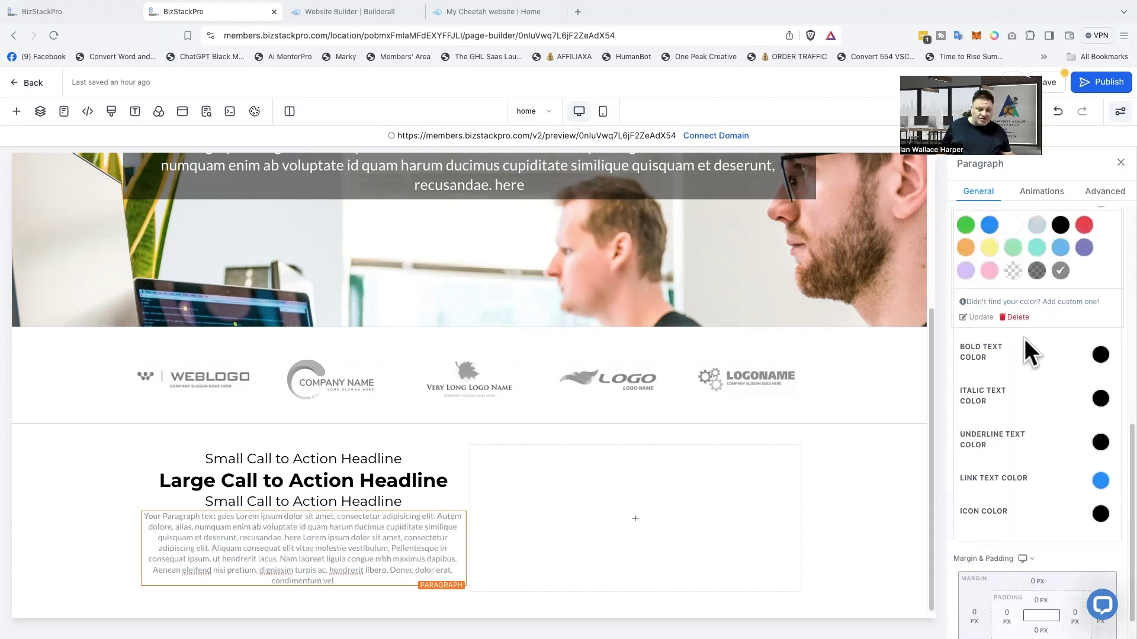
scroll(1025, 338, up, 1)
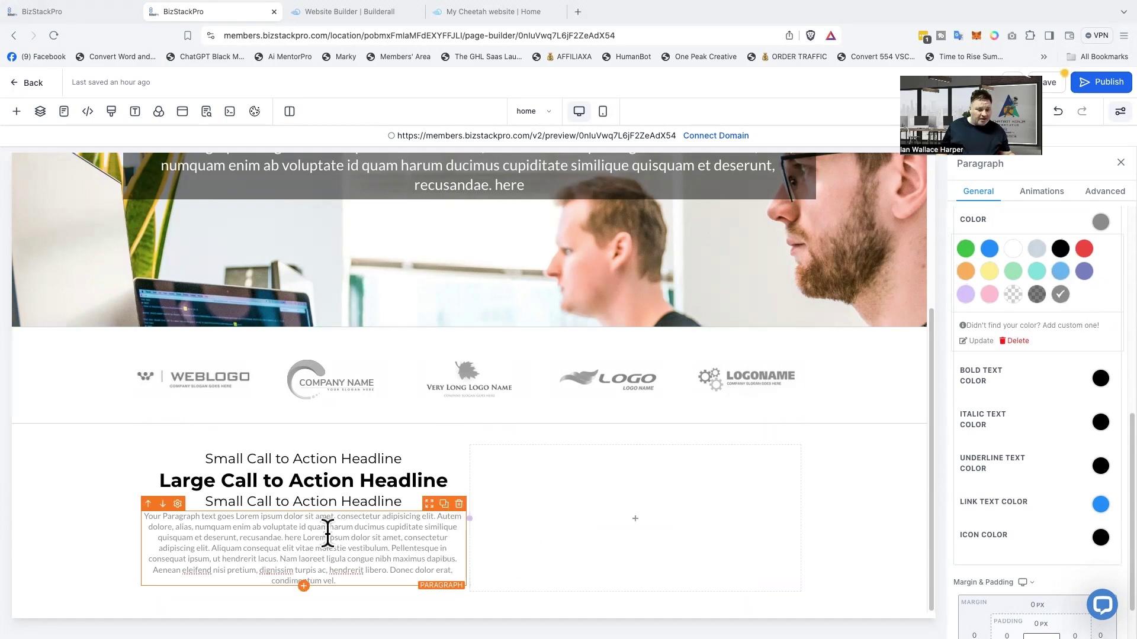
triple_click(235, 459)
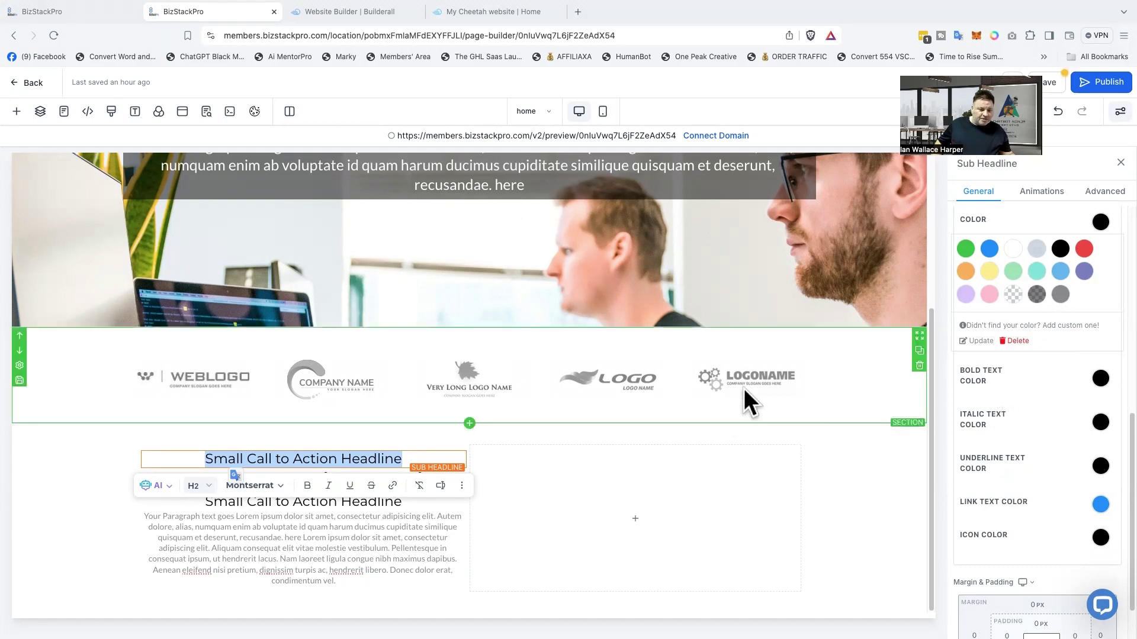
click(306, 487)
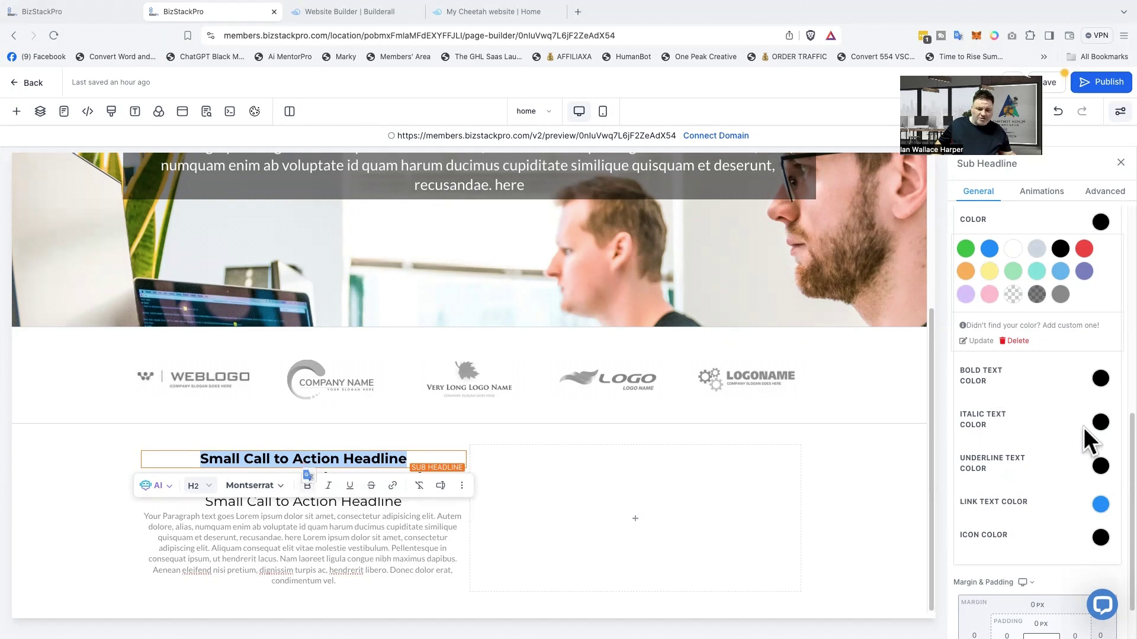
scroll(1041, 475, down, 1)
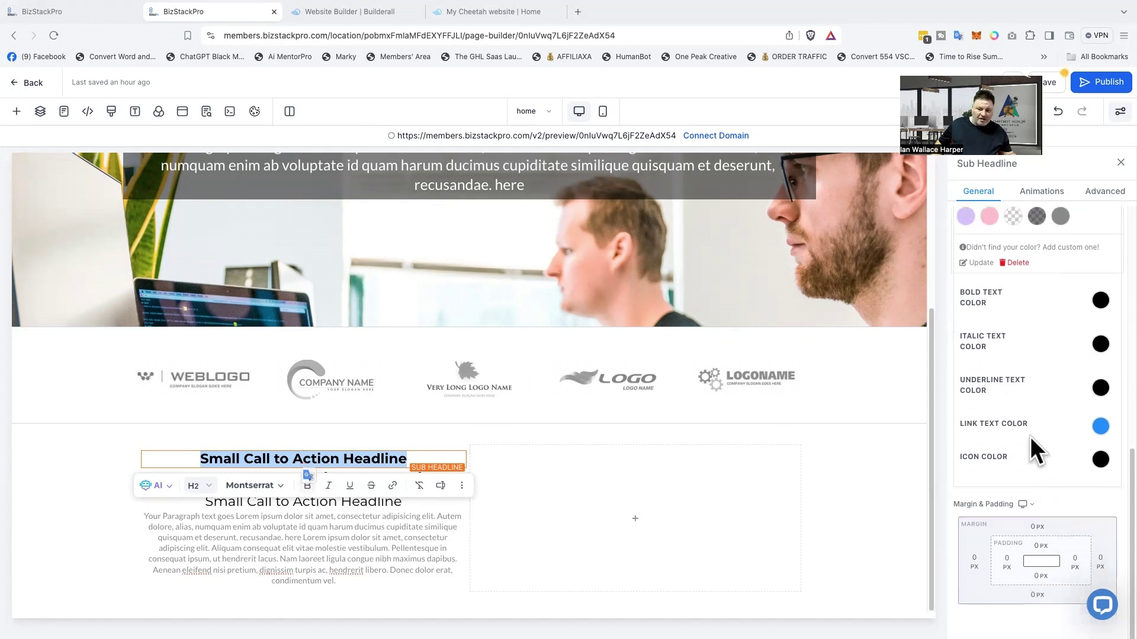
scroll(1030, 437, up, 5)
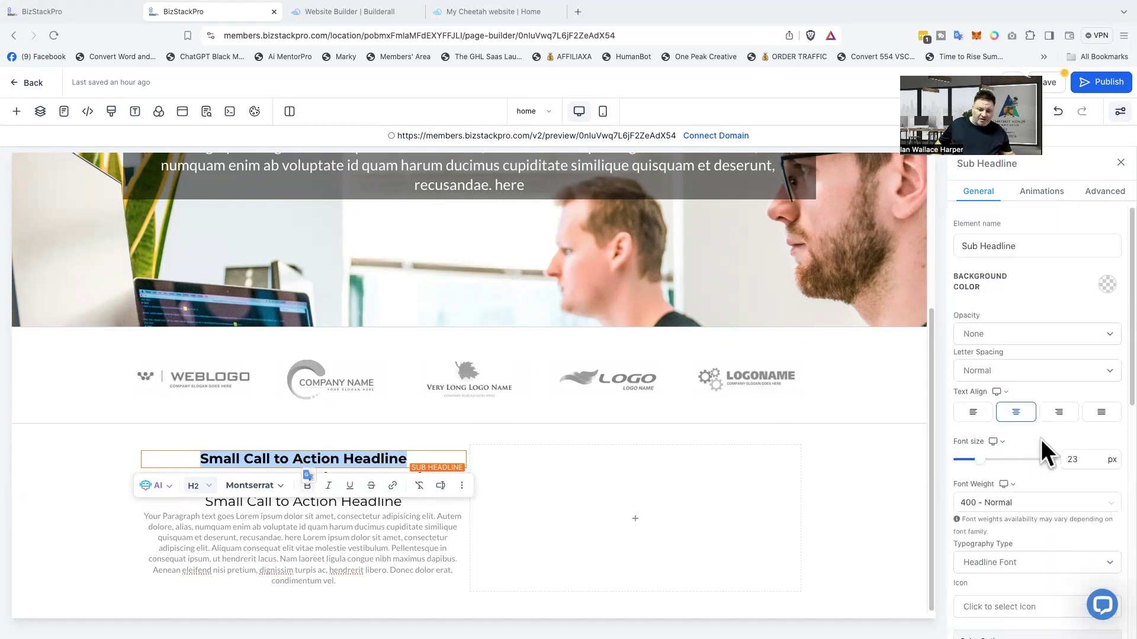
click(976, 411)
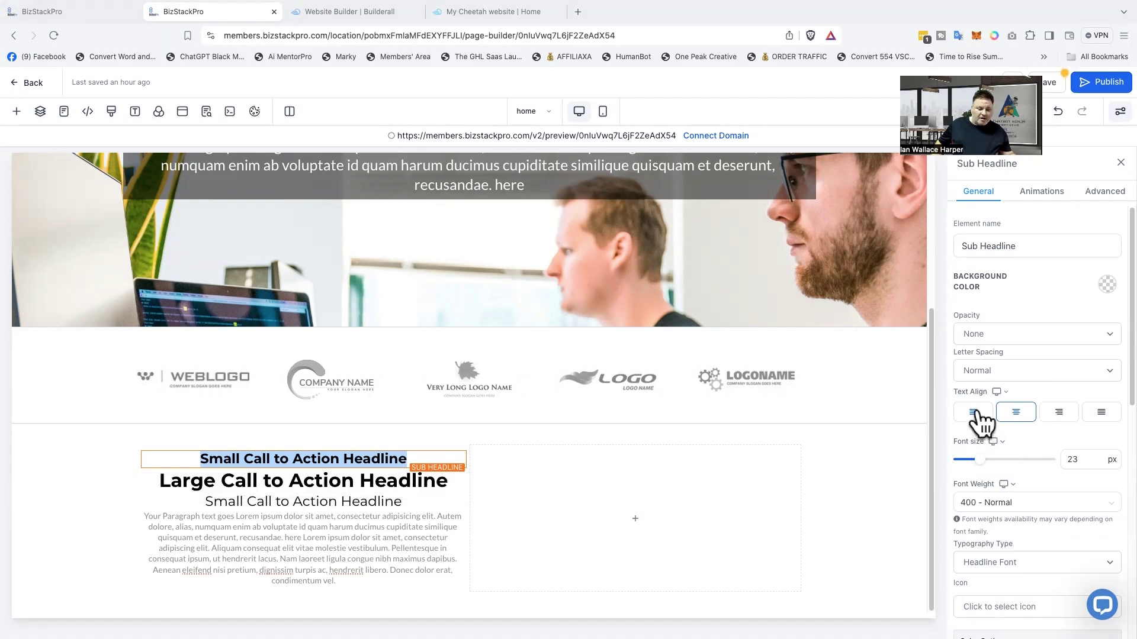
- Left-align the "Large Call to Action Headline"
click(257, 485)
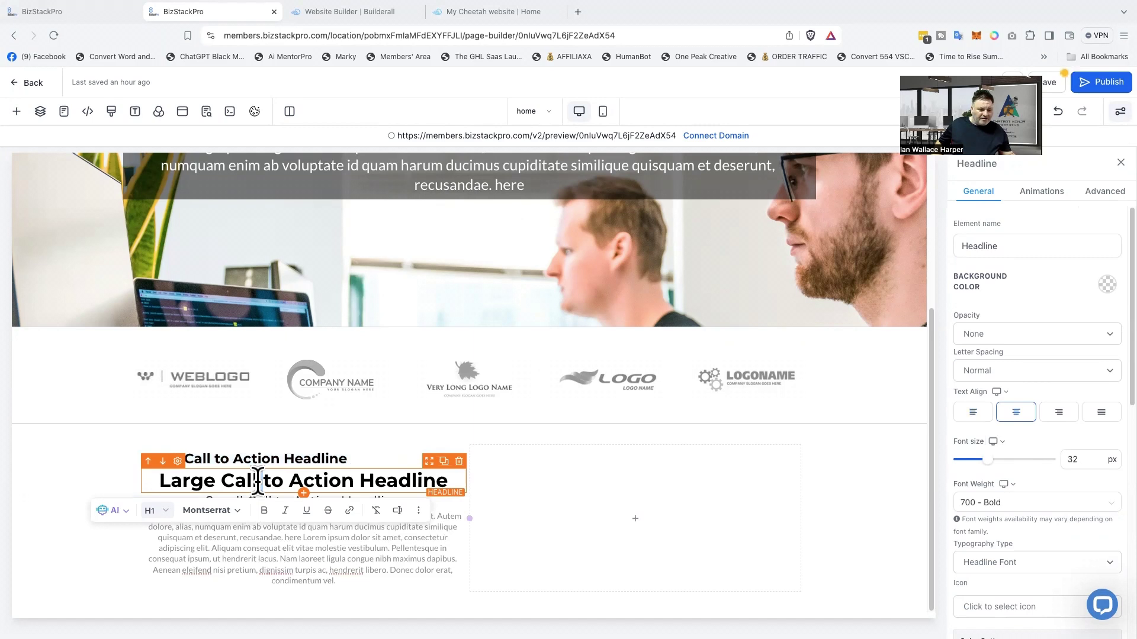
triple_click(257, 481)
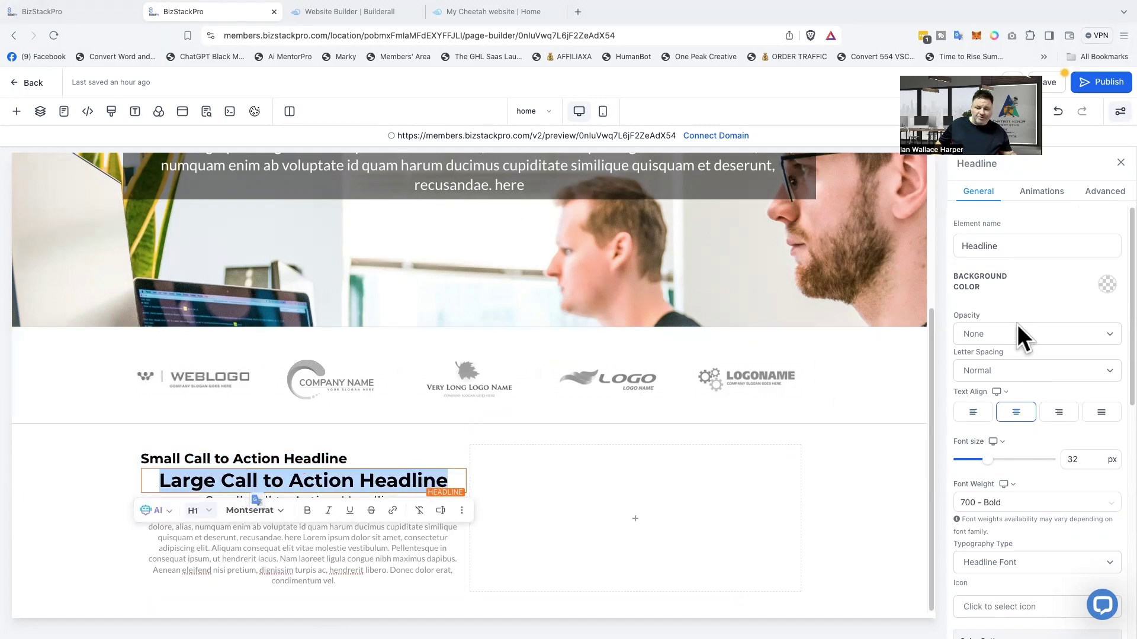
click(976, 417)
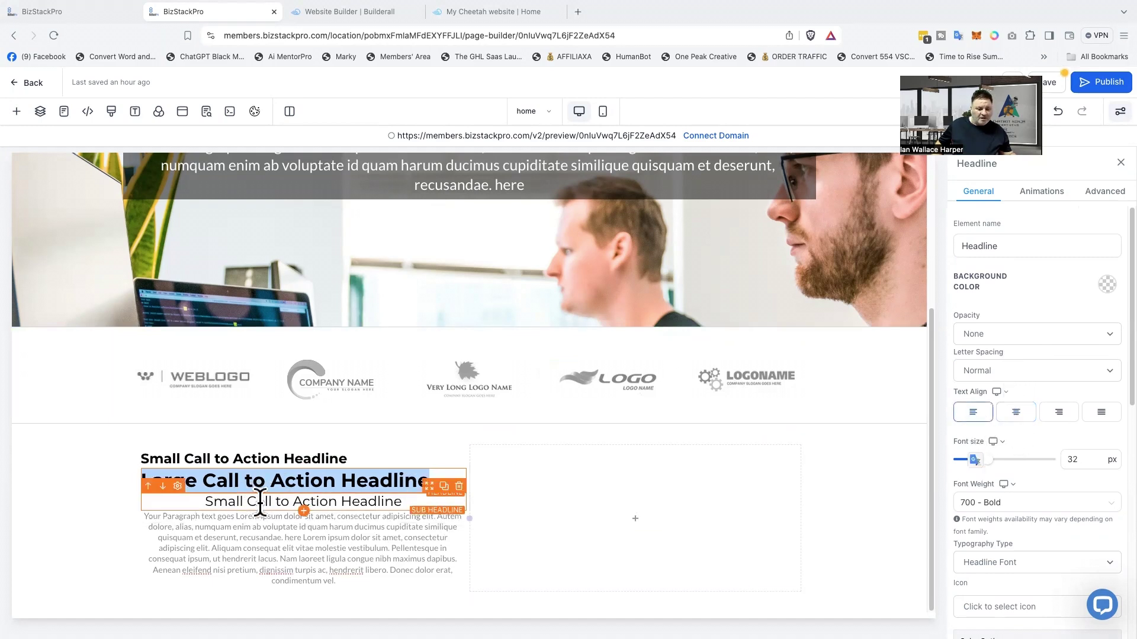
- Compare with the reference page and left-align both the small headline below the large one and the grey paragraph
click(513, 13)
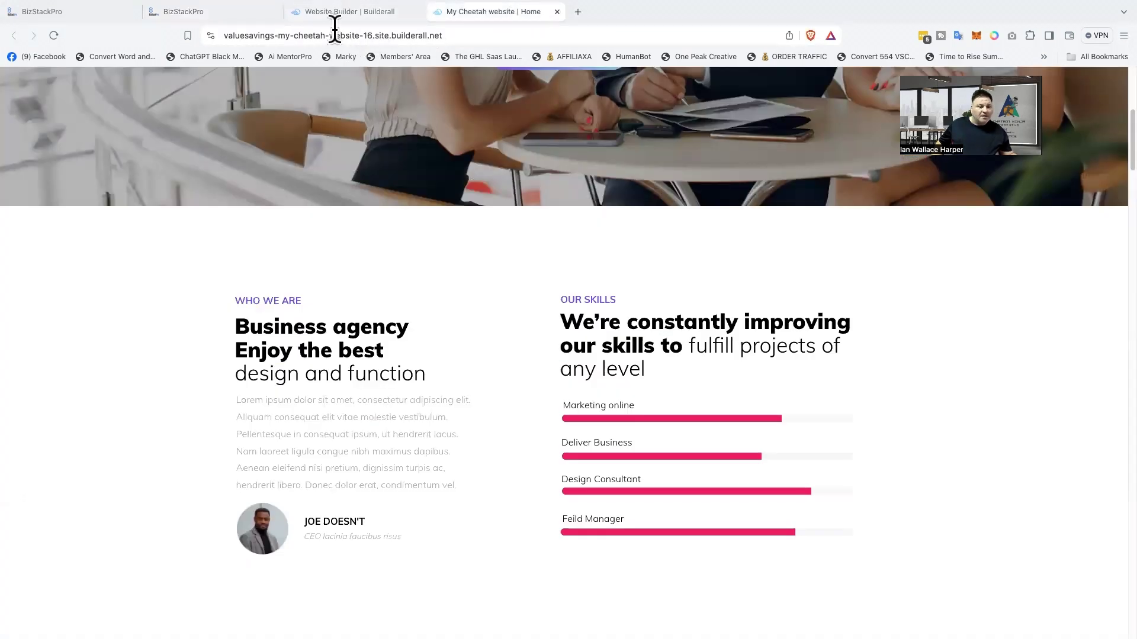
click(200, 13)
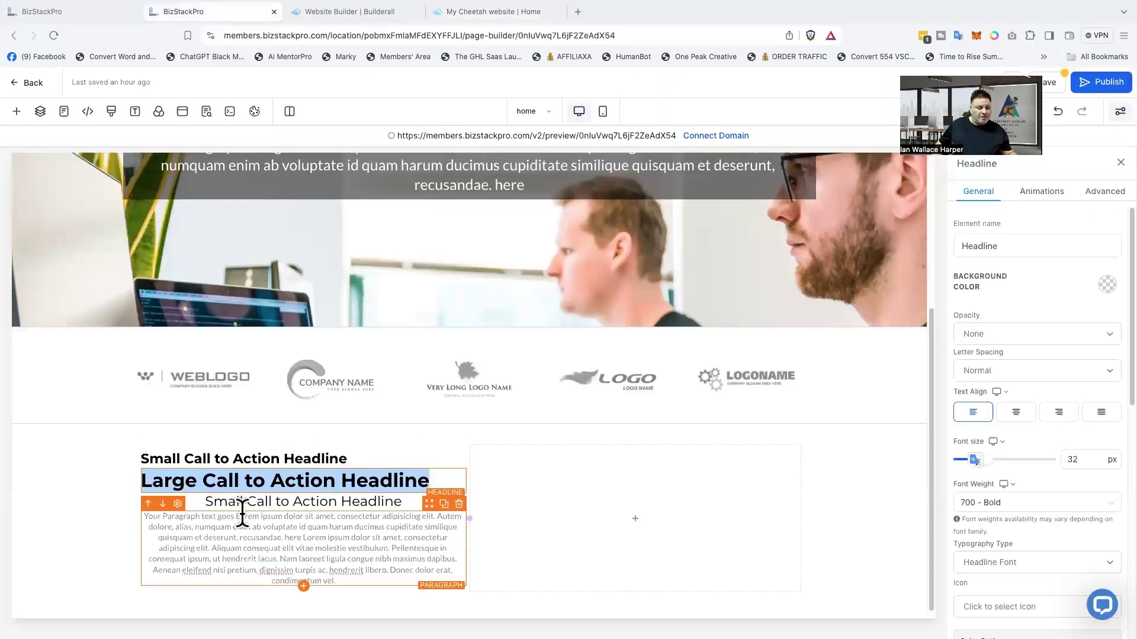
drag(205, 503, 404, 503)
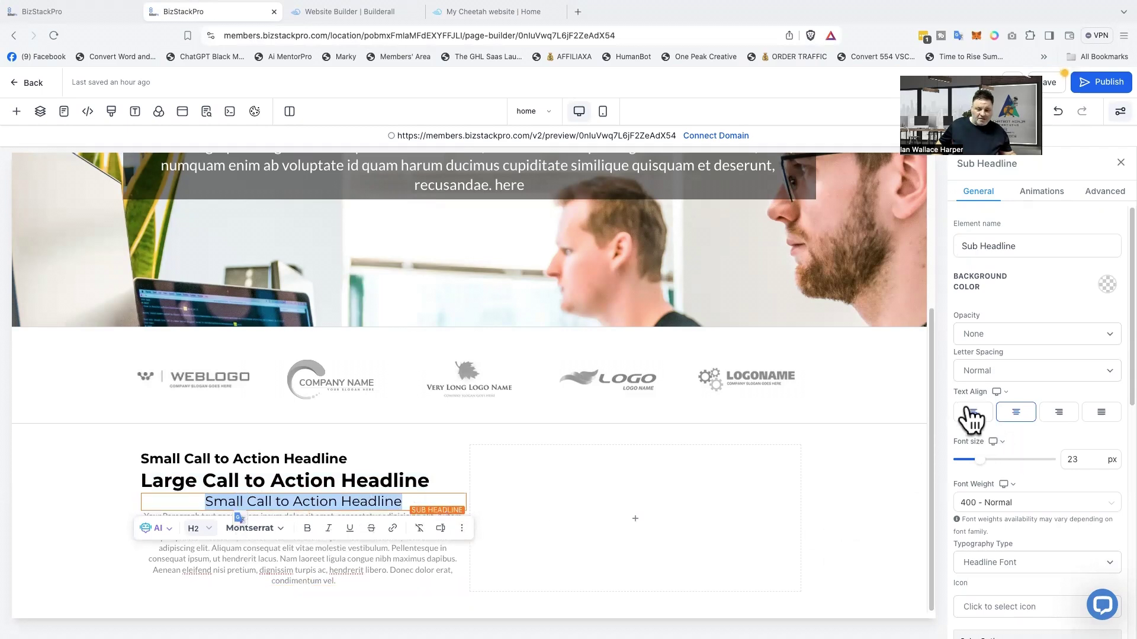
click(973, 412)
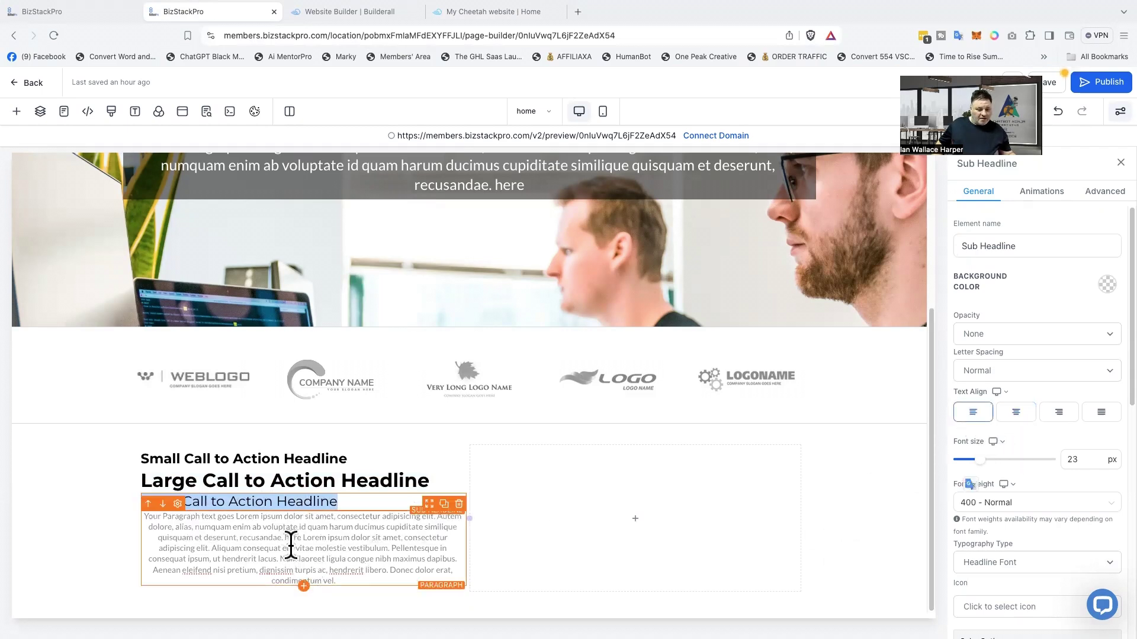
click(291, 548)
click(975, 412)
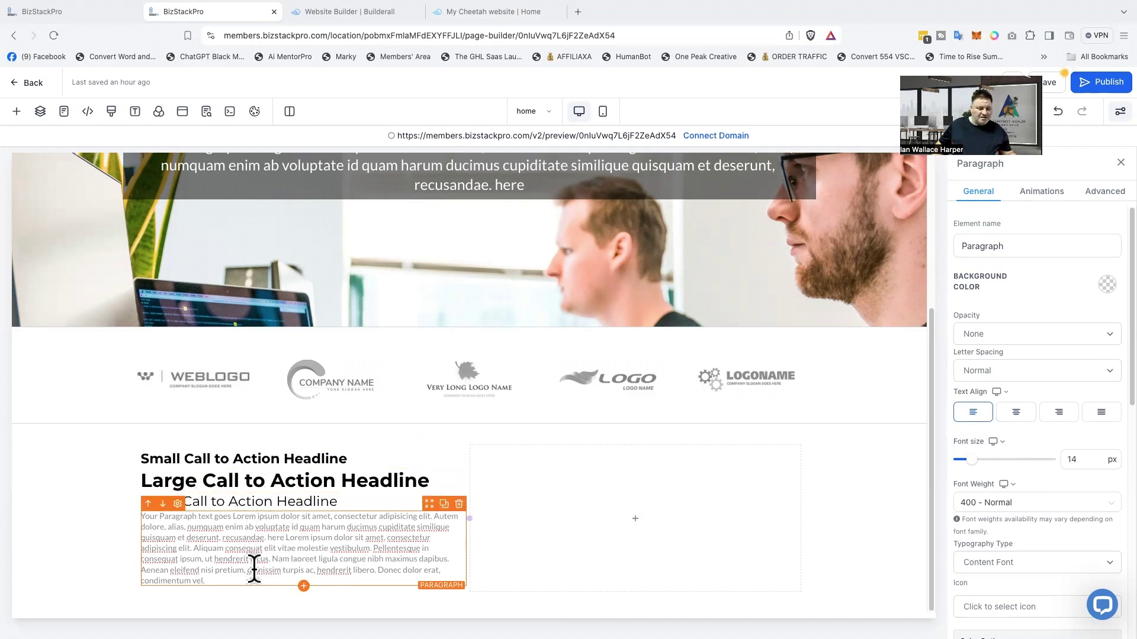
- Set the text color of the bold small headline above the large one to the palette's purple
triple_click(231, 459)
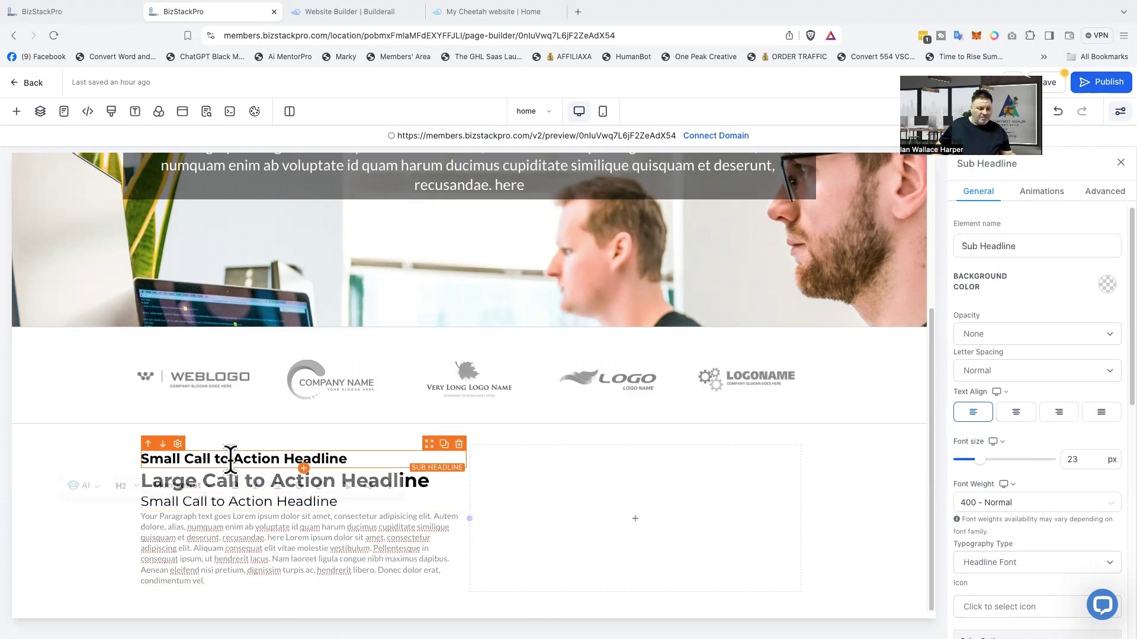
scroll(1014, 473, down, 5)
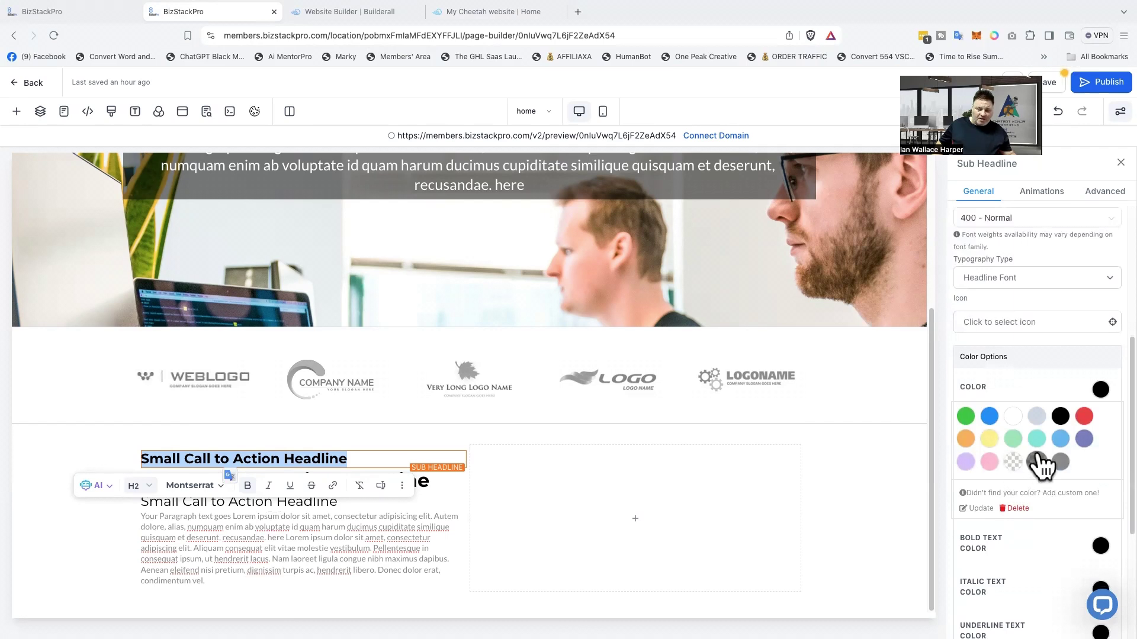
click(1086, 442)
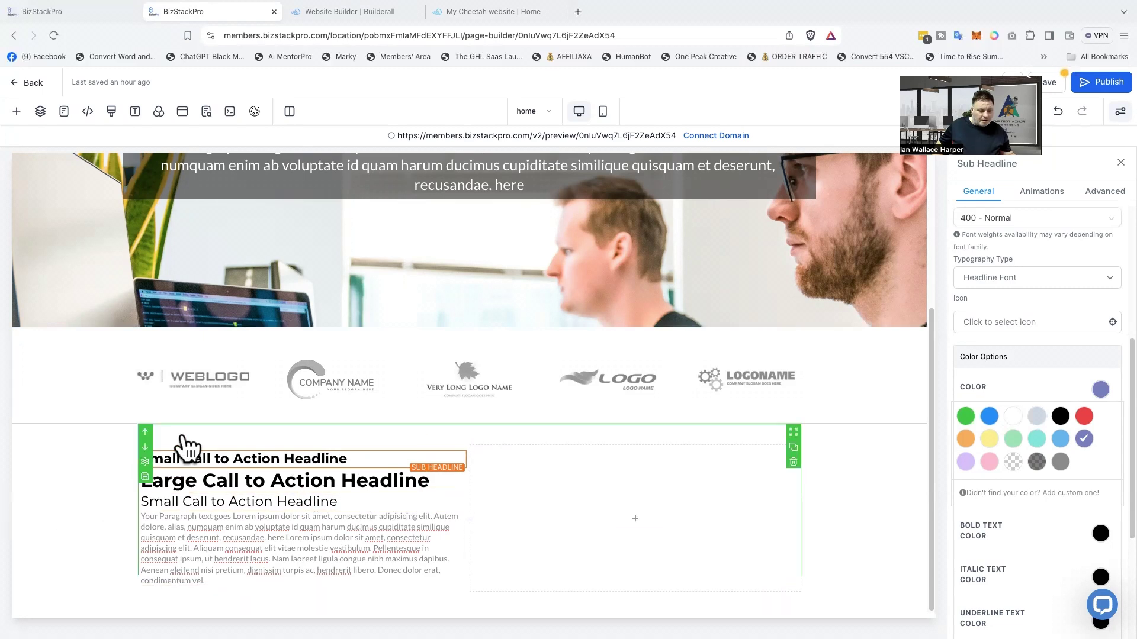
- Try the small headline above the large one without bold, and restore its bold formatting
click(229, 459)
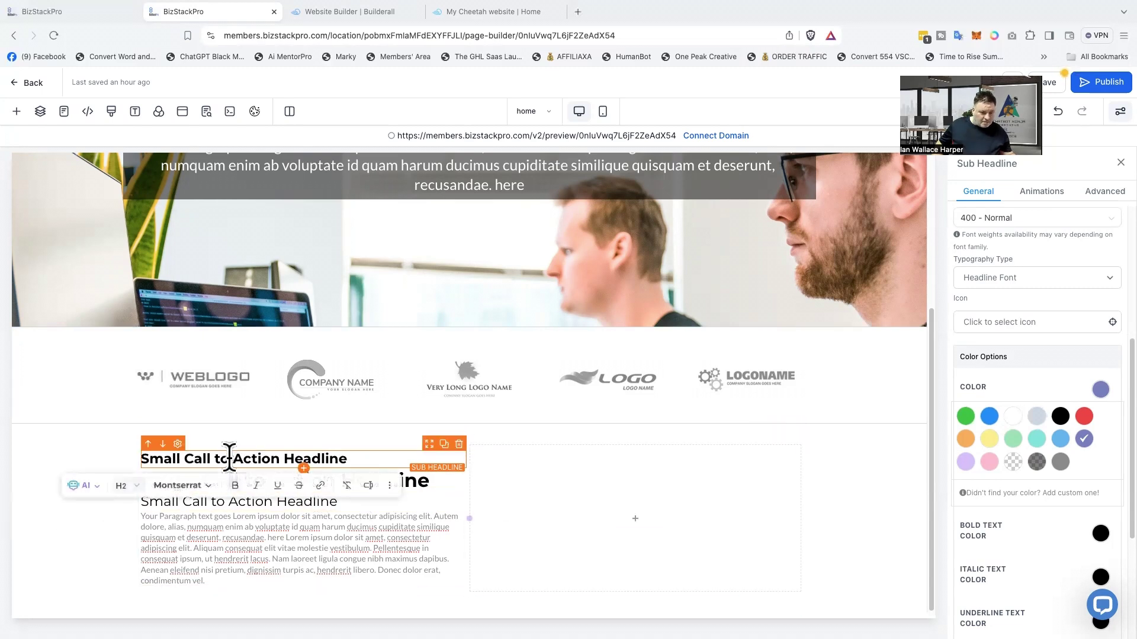
triple_click(230, 459)
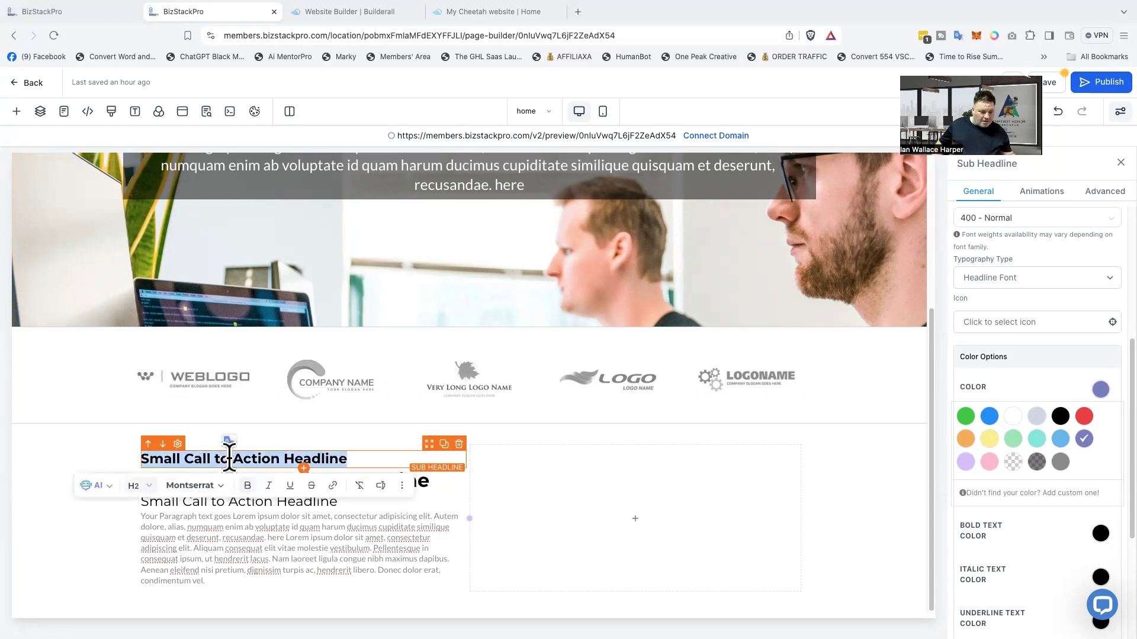
click(247, 486)
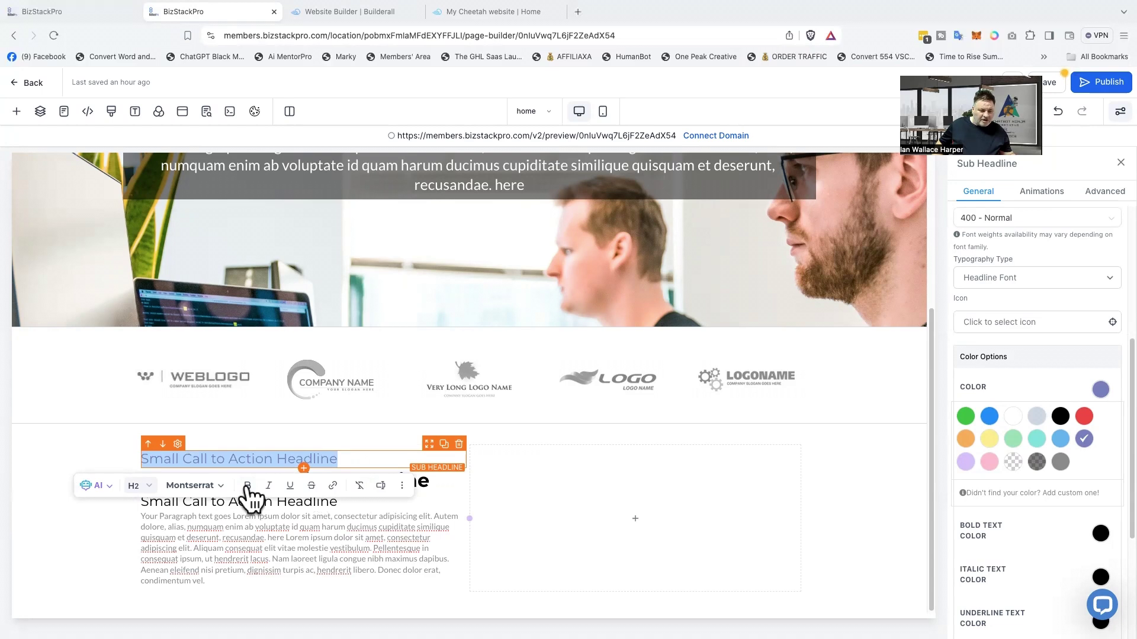
click(248, 485)
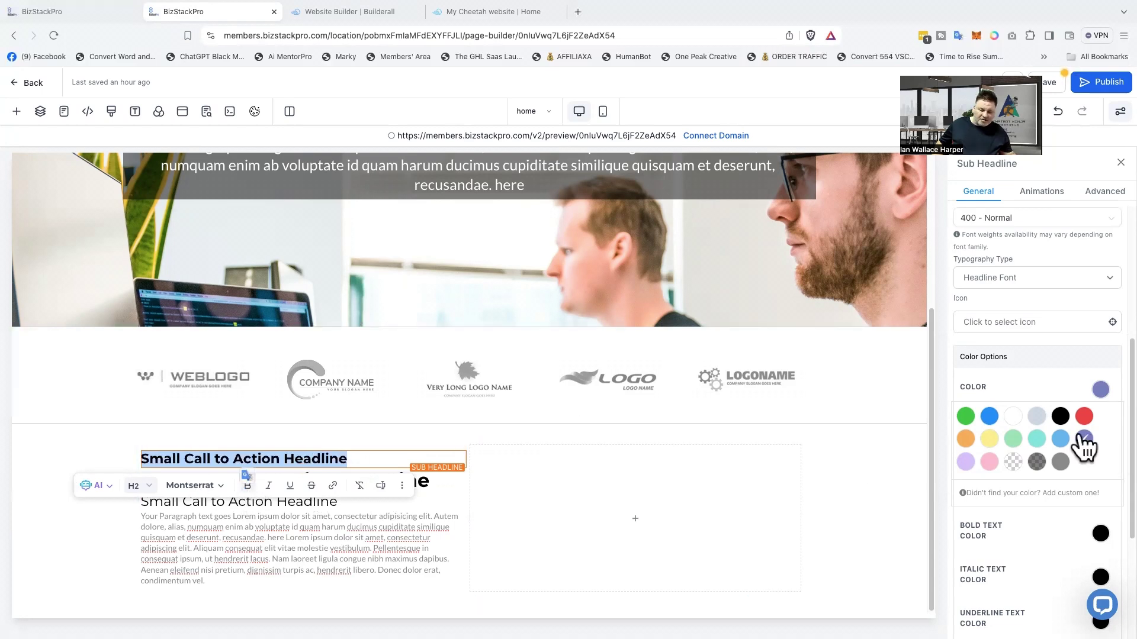
- Set the small headline's bold text color to the same purple and compare with the "Who we are" section on the reference page
click(1100, 534)
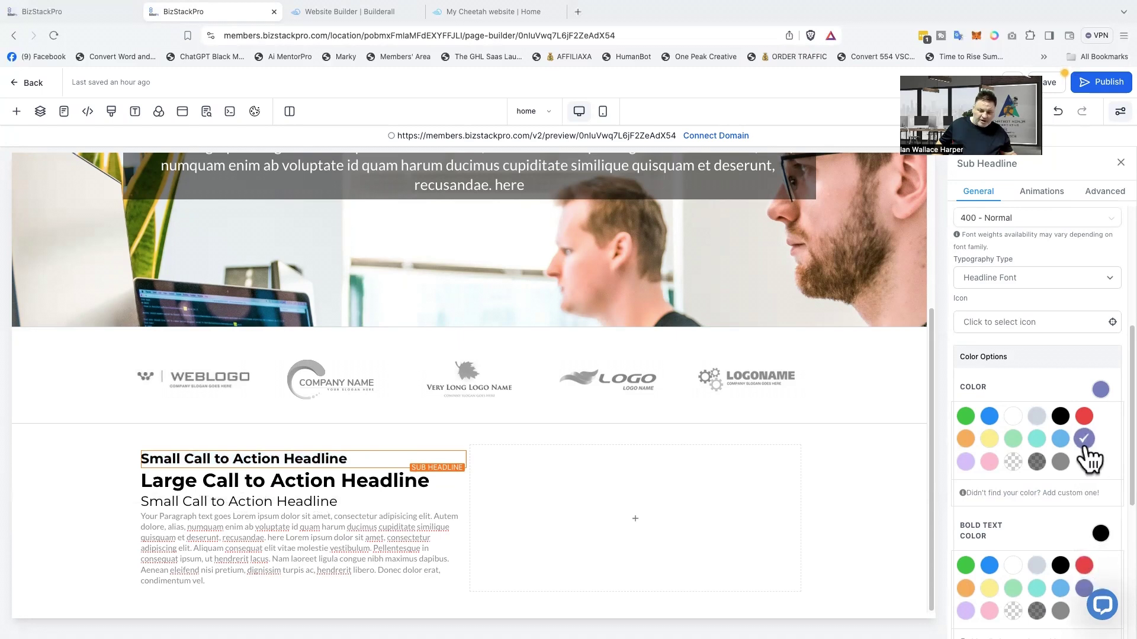
click(1084, 590)
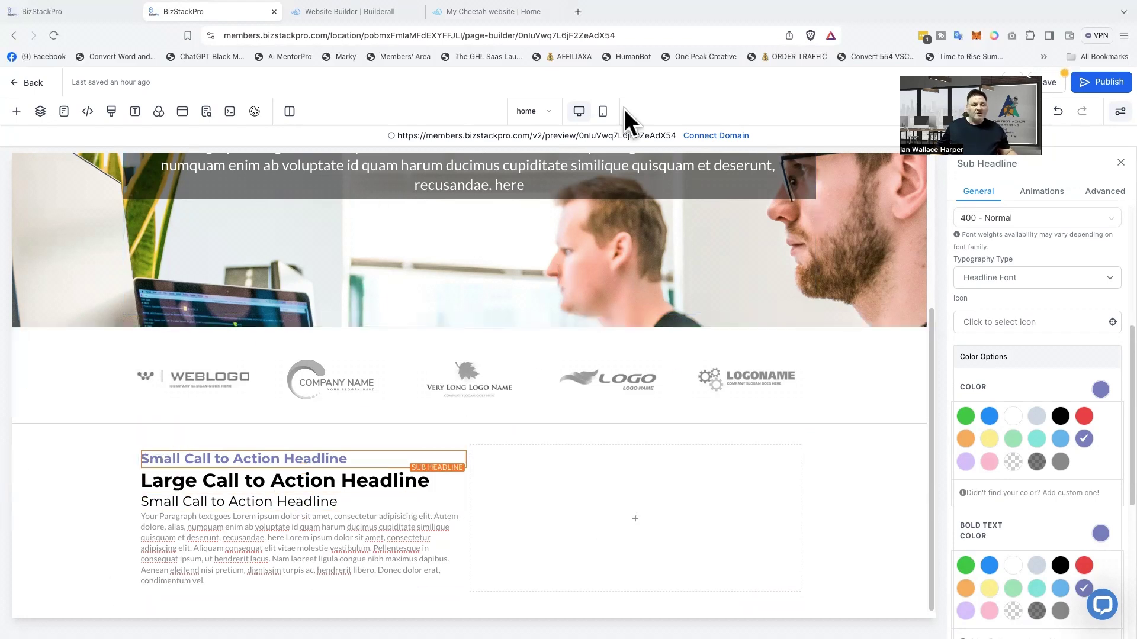
click(496, 12)
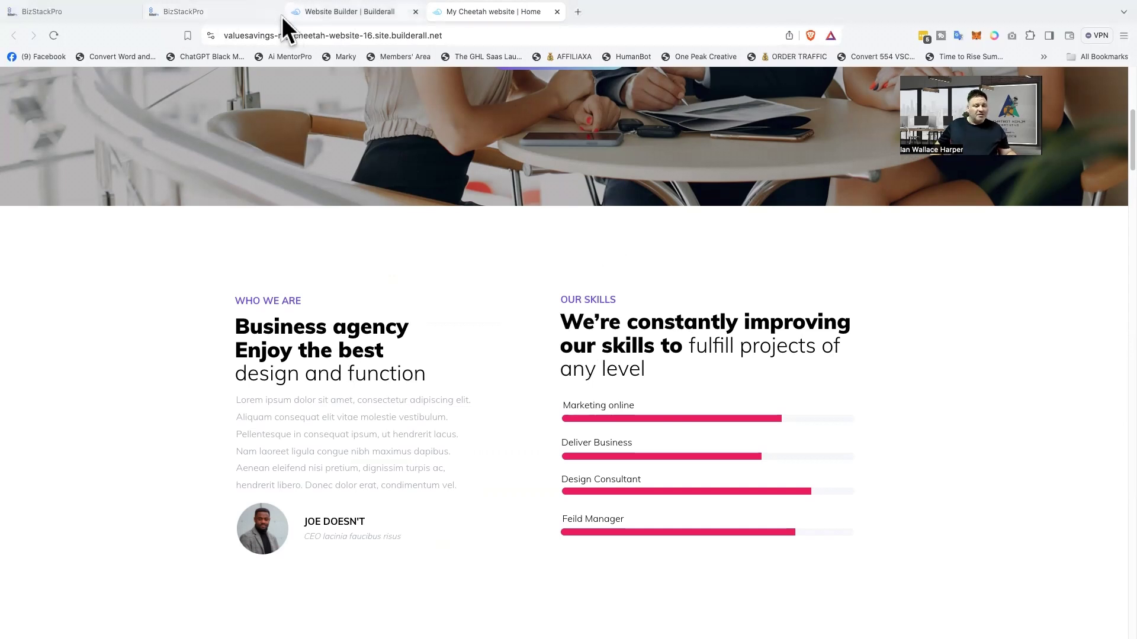
click(214, 12)
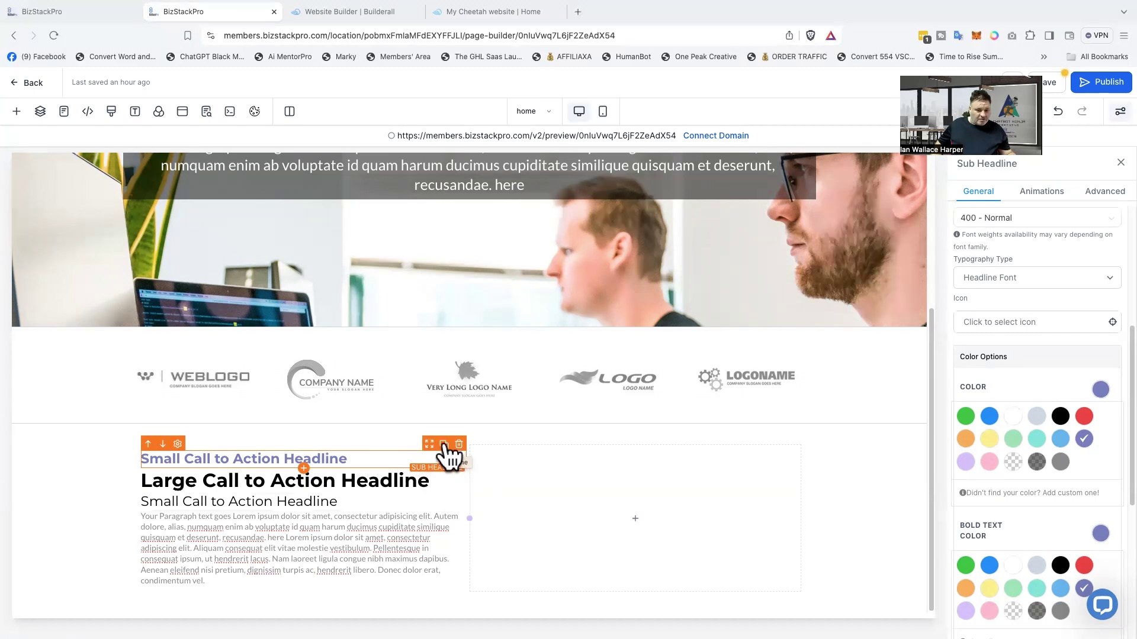
- Duplicate the purple small headline and move the copy into the section's empty right column
click(445, 445)
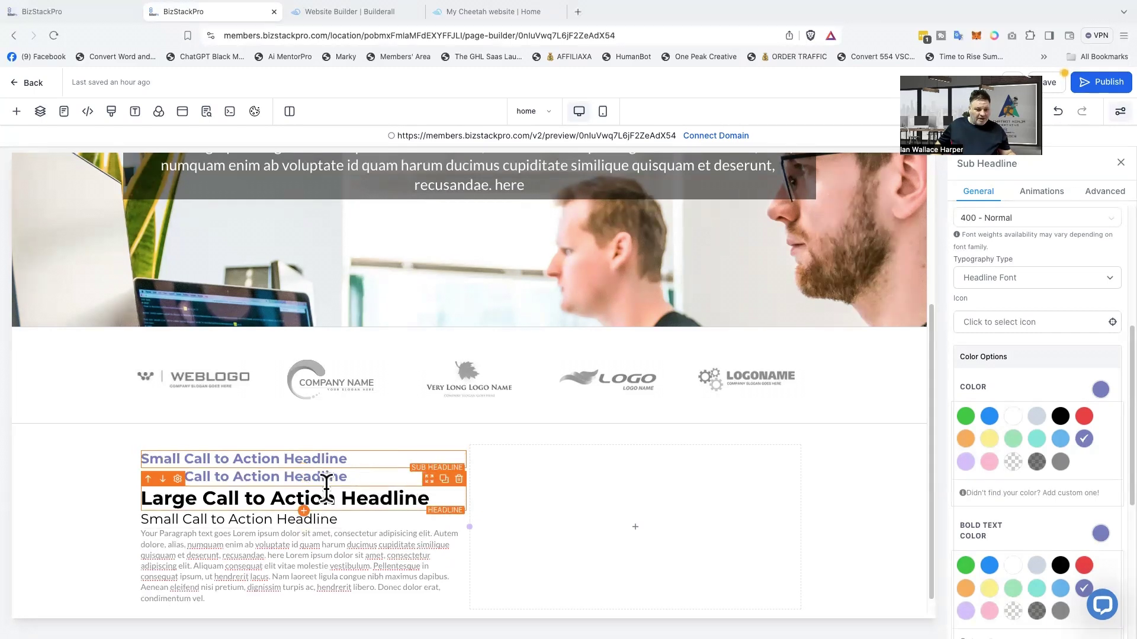
drag(431, 481, 475, 468)
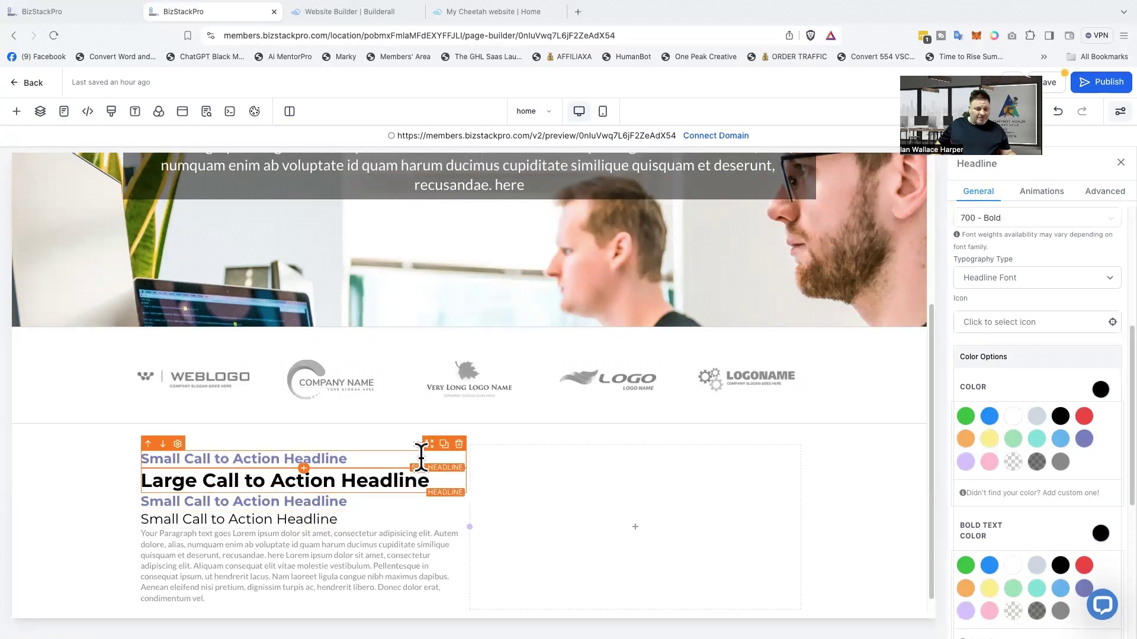
click(342, 503)
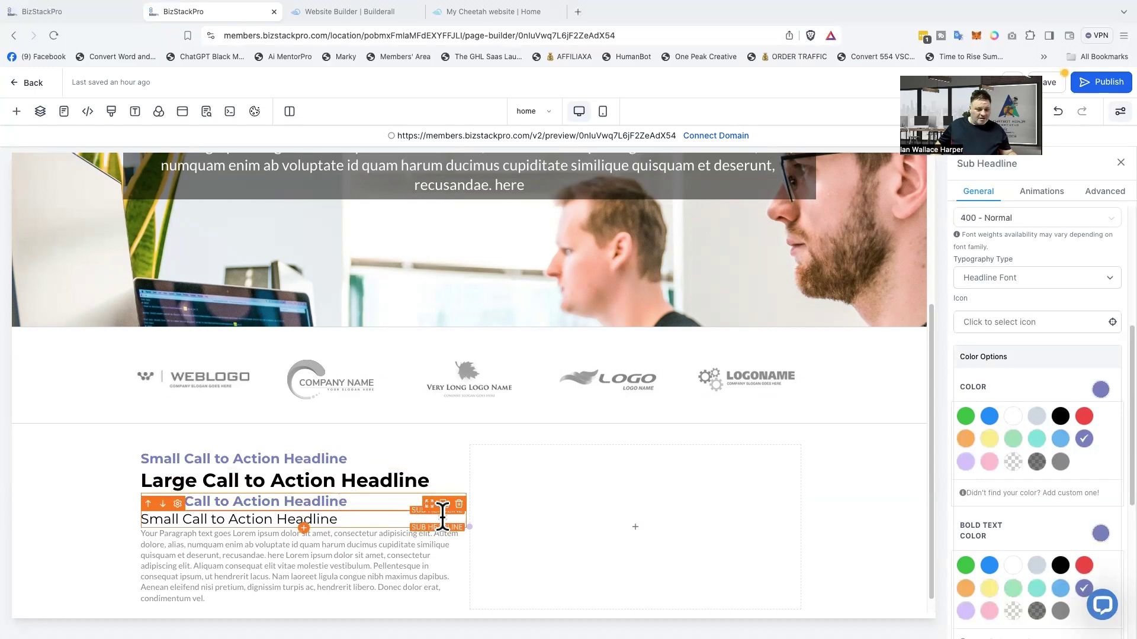
drag(464, 503, 757, 483)
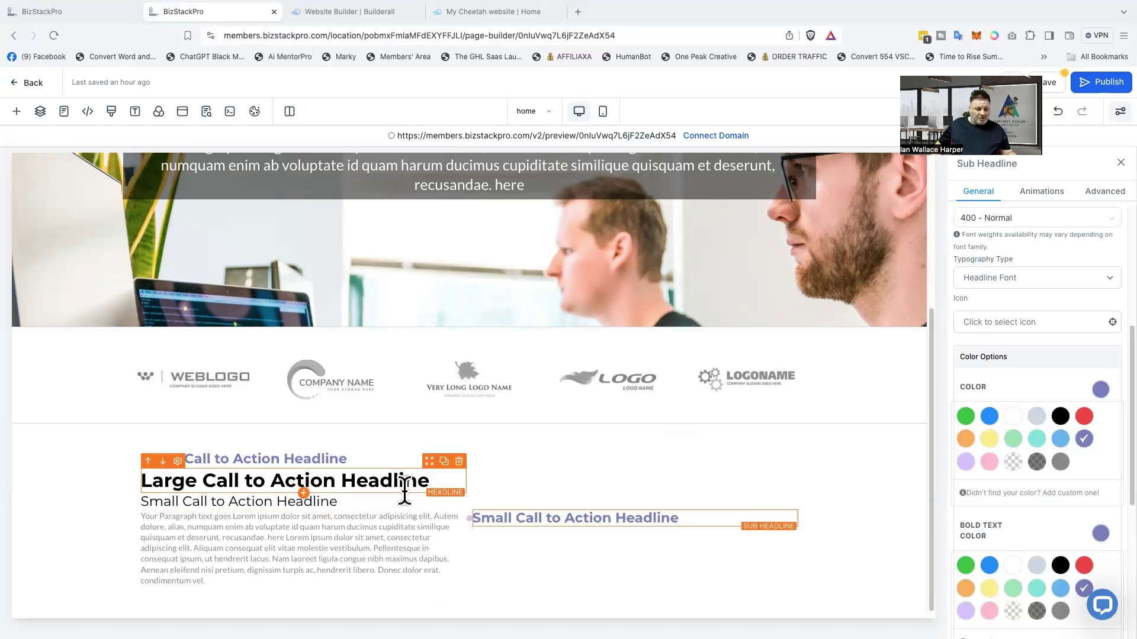
- Duplicate the large headline and the black small headline, stack the copies below the purple one in the right column, and reopen the reference page
click(443, 462)
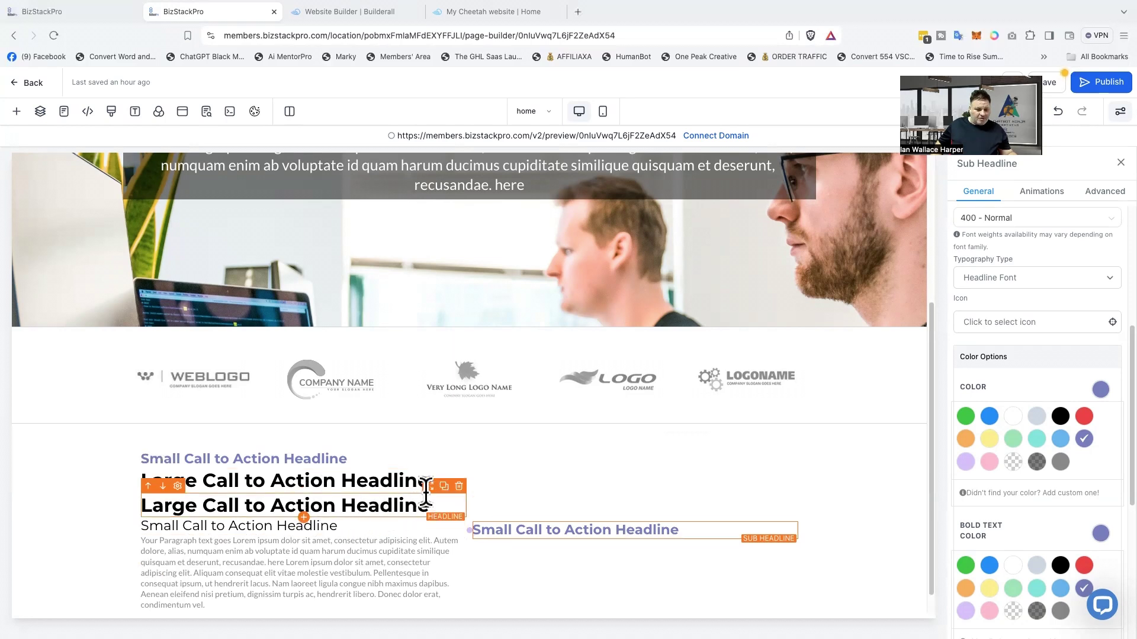
drag(462, 498, 611, 562)
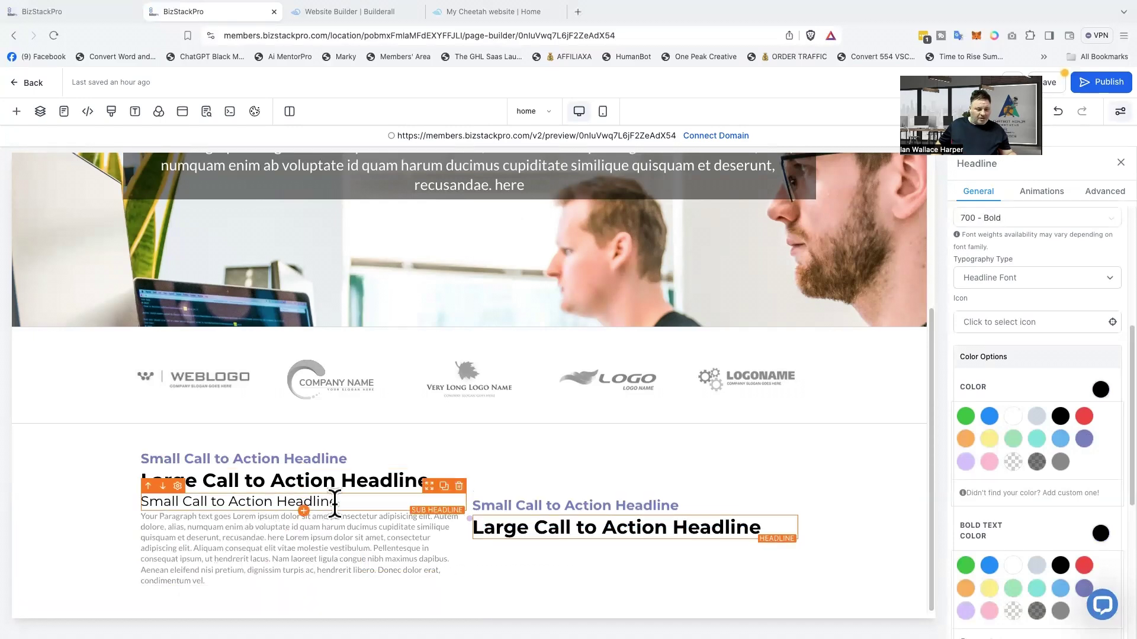
click(435, 490)
click(434, 496)
click(444, 486)
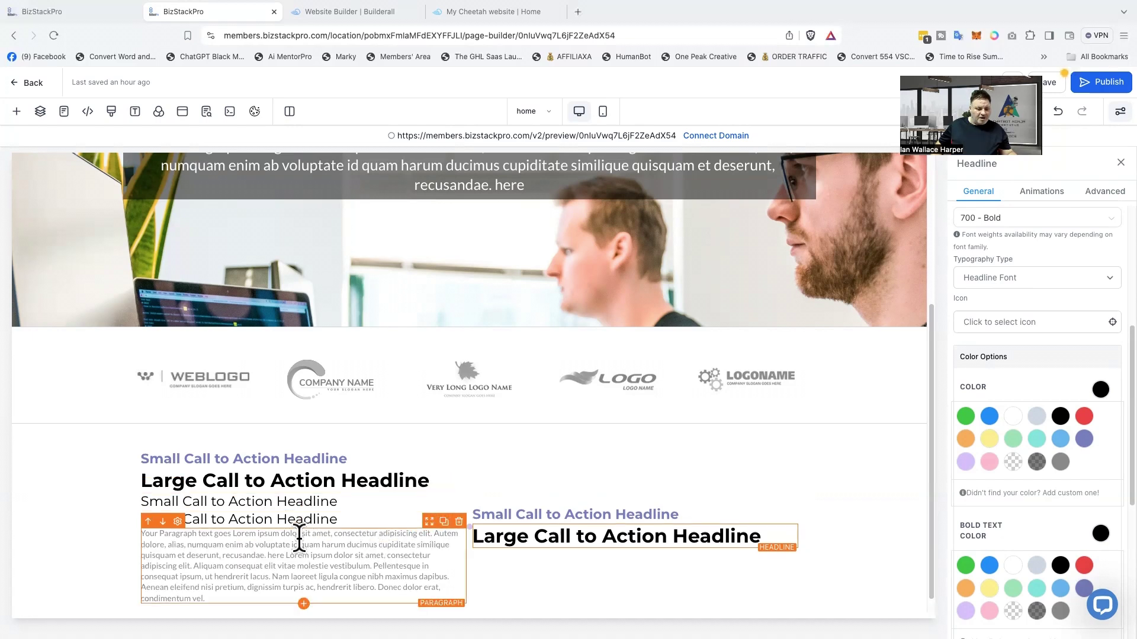
drag(432, 504, 621, 570)
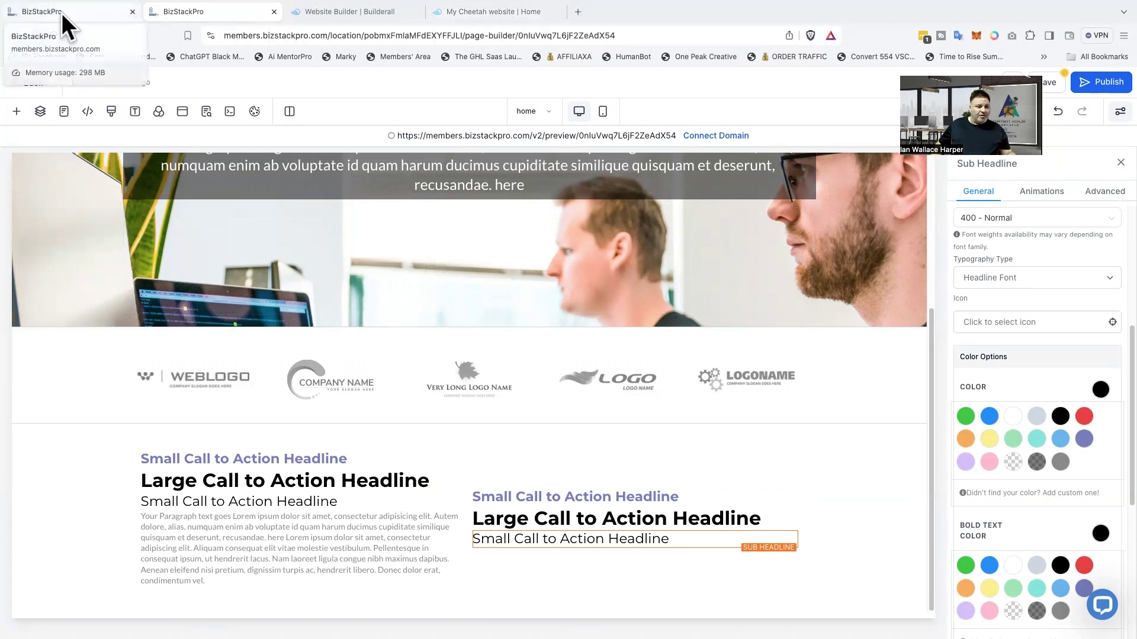
click(489, 11)
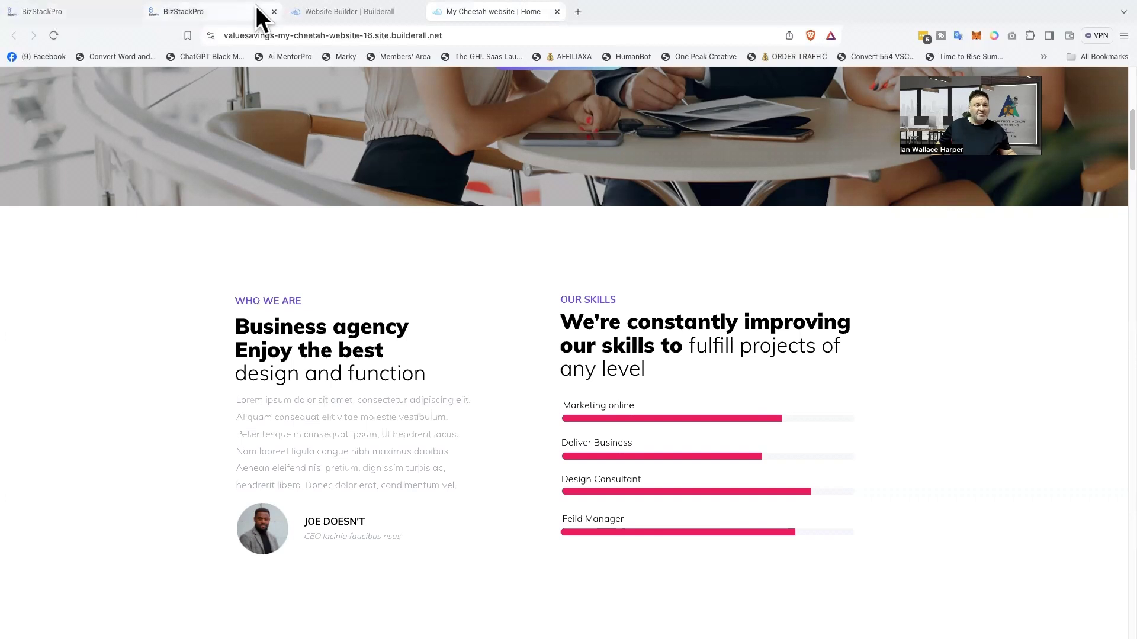
- Return to the page builder, add a progress bar below the right column's black small headline, and duplicate it twice
click(220, 7)
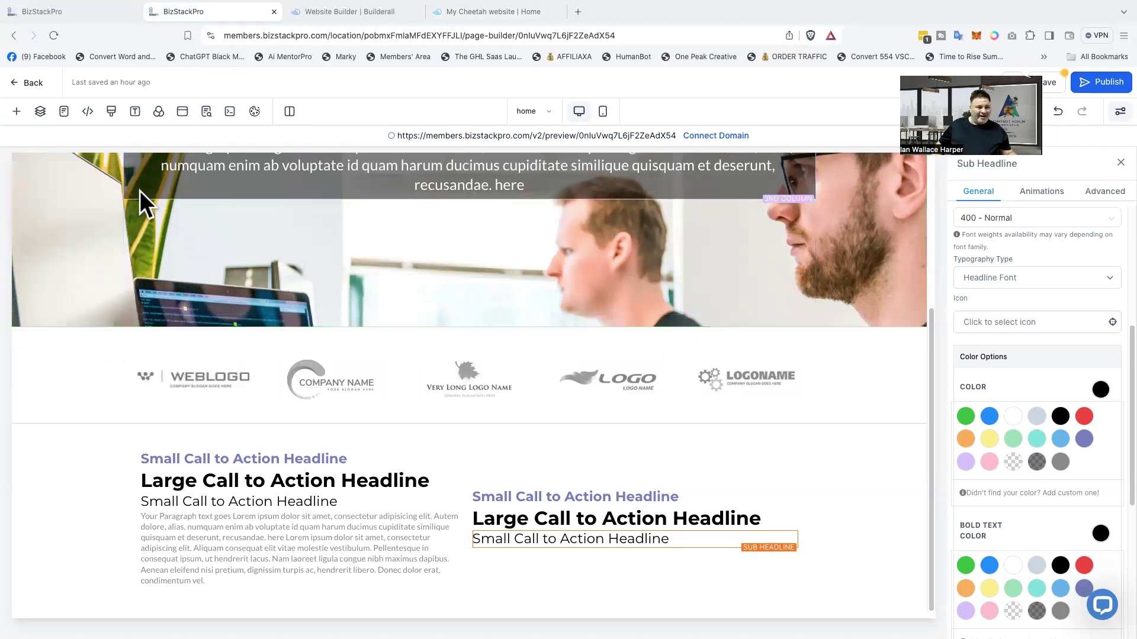
click(16, 112)
click(171, 202)
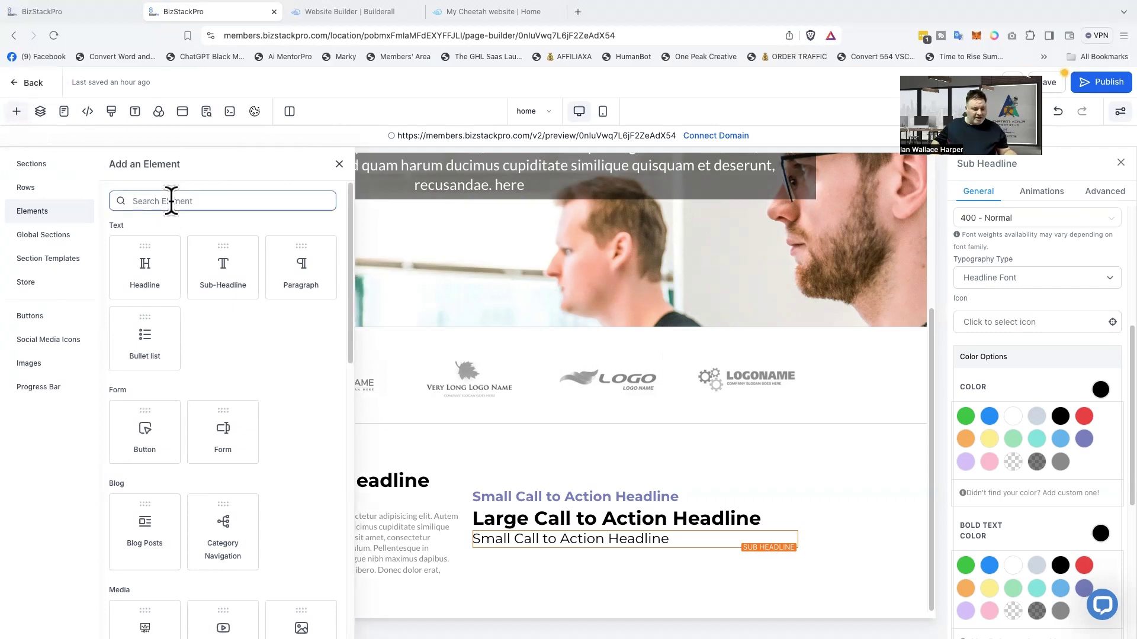
text(bar)
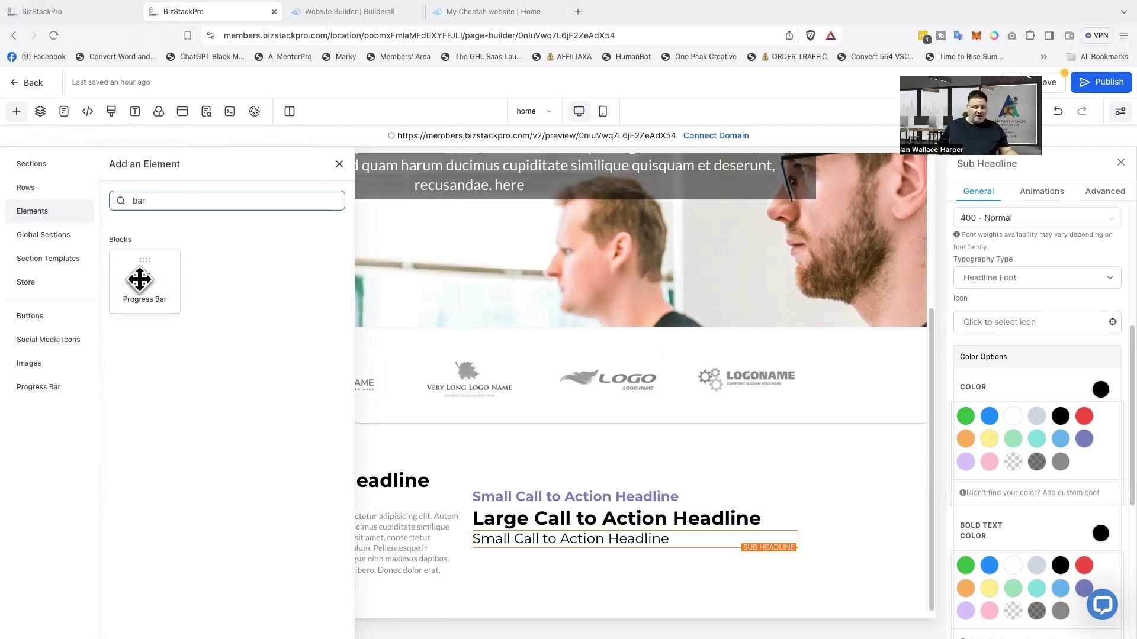
drag(140, 280, 521, 567)
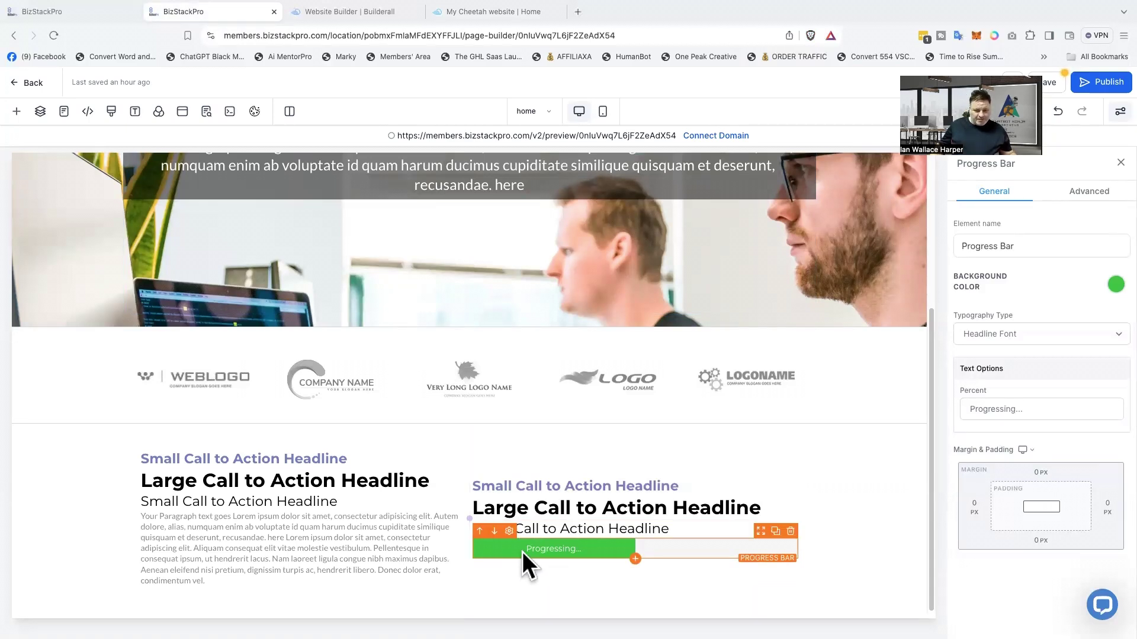
click(776, 531)
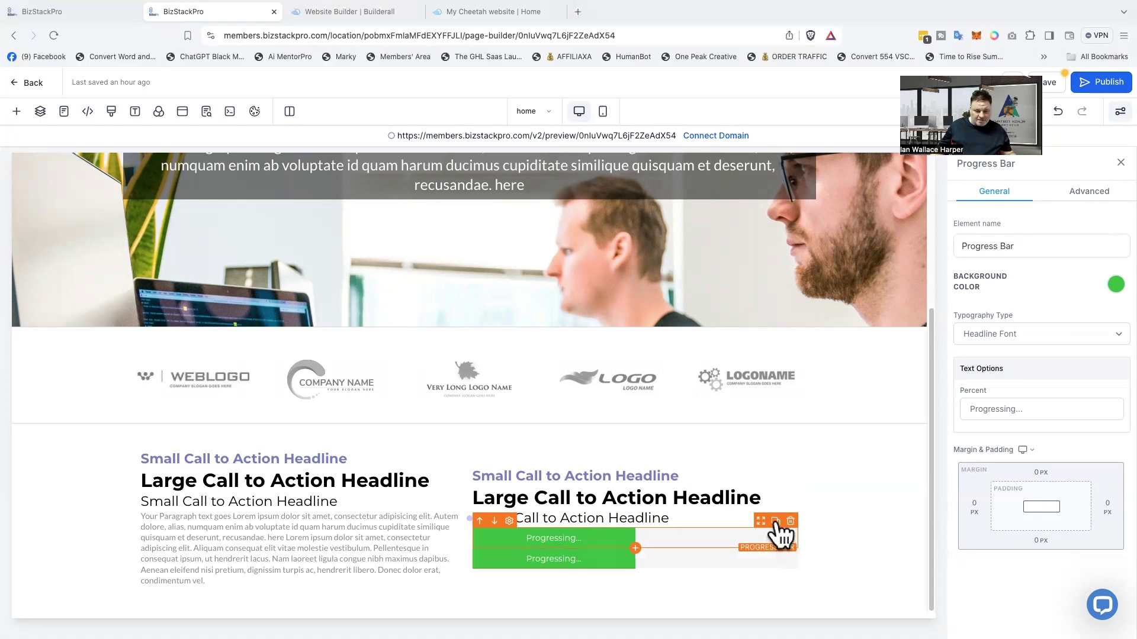
click(776, 523)
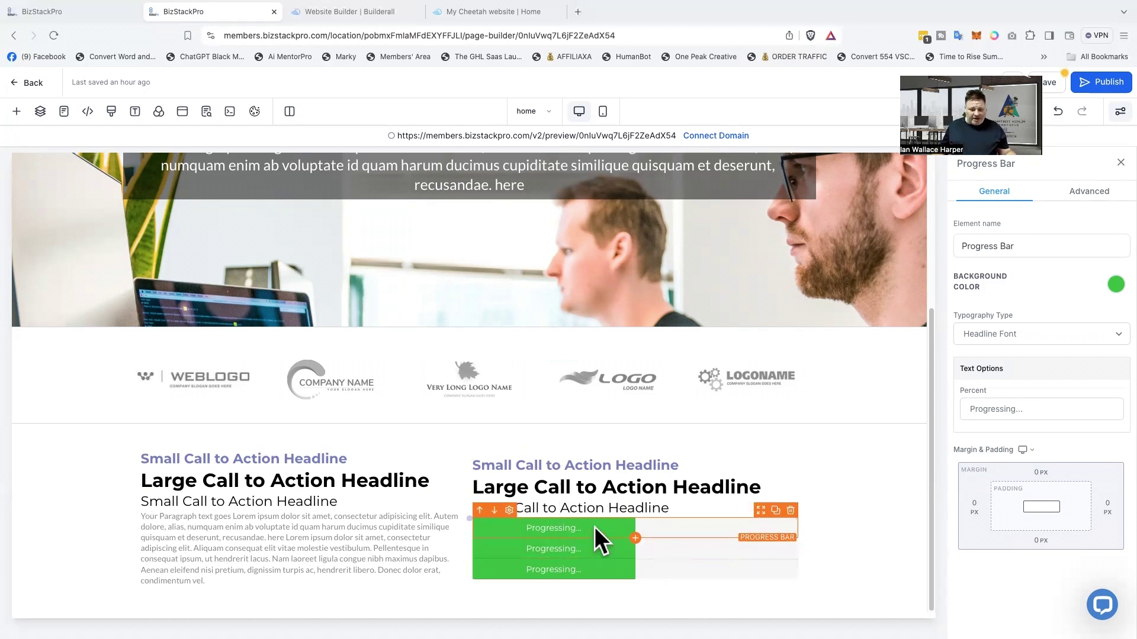
- Set the first progress bar's background color to red and its text to "Marketing Online", following the reference page
click(1109, 286)
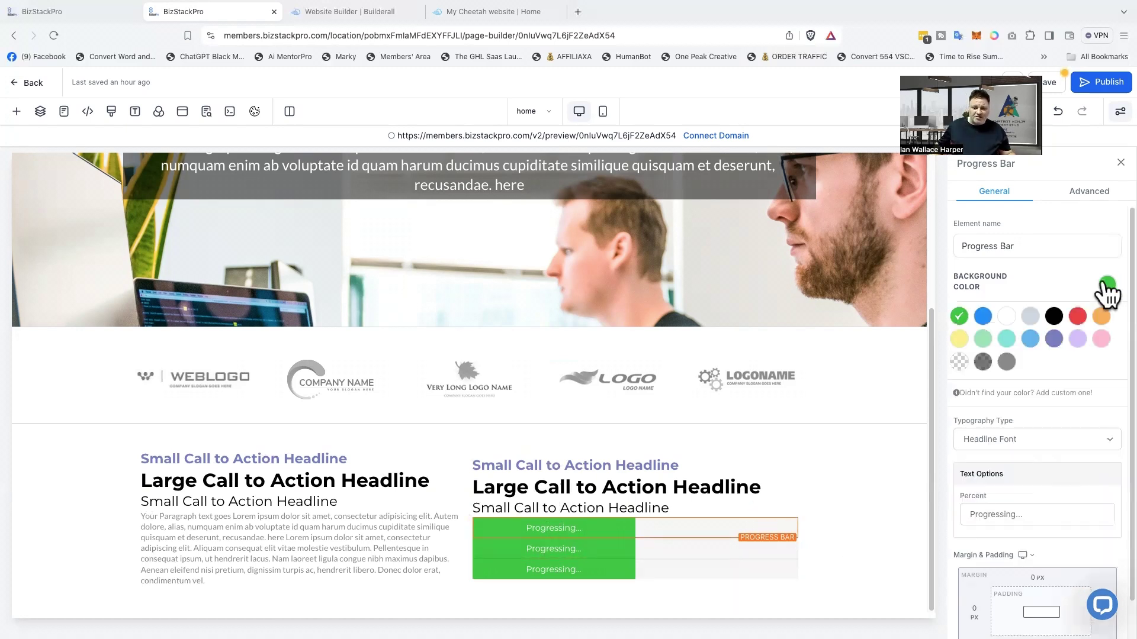
click(1078, 317)
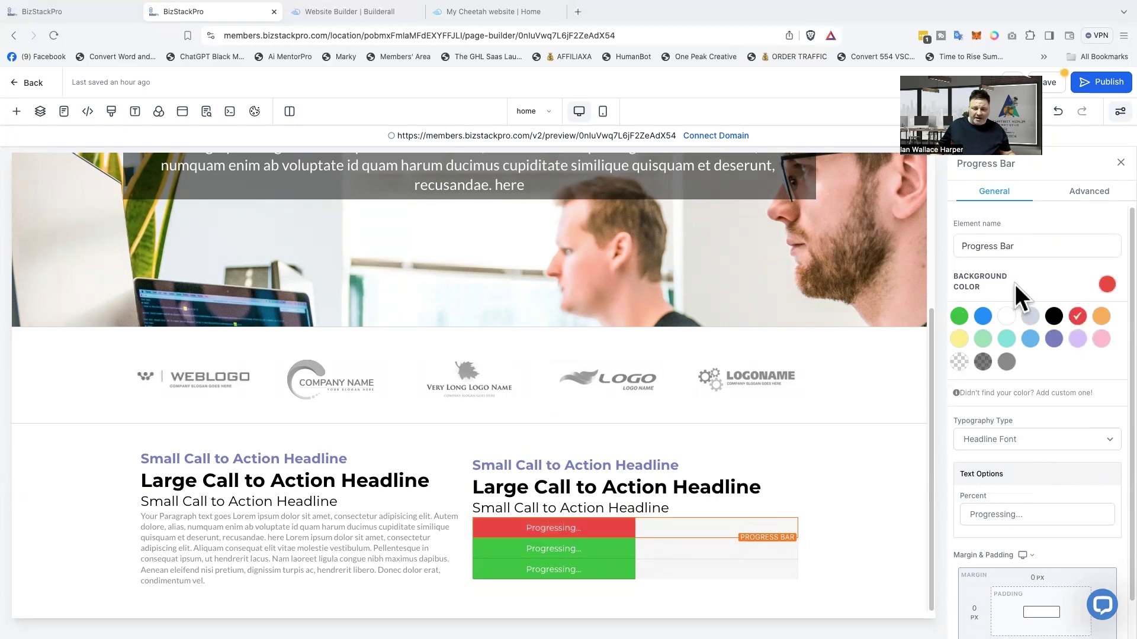
scroll(1043, 465, down, 1)
click(1036, 464)
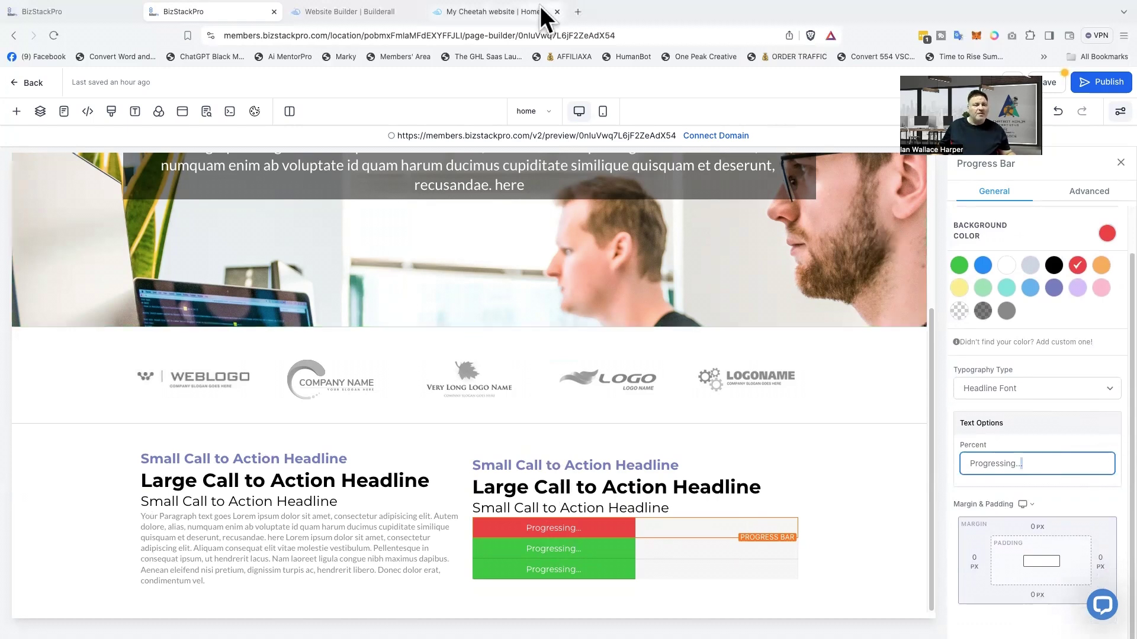
click(515, 11)
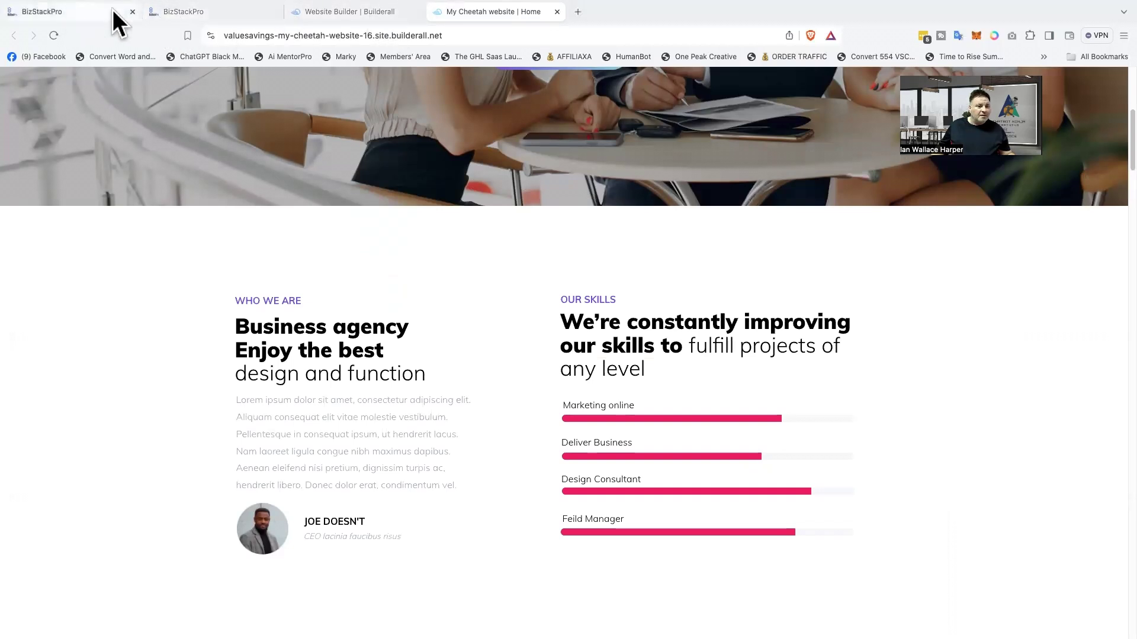
click(231, 13)
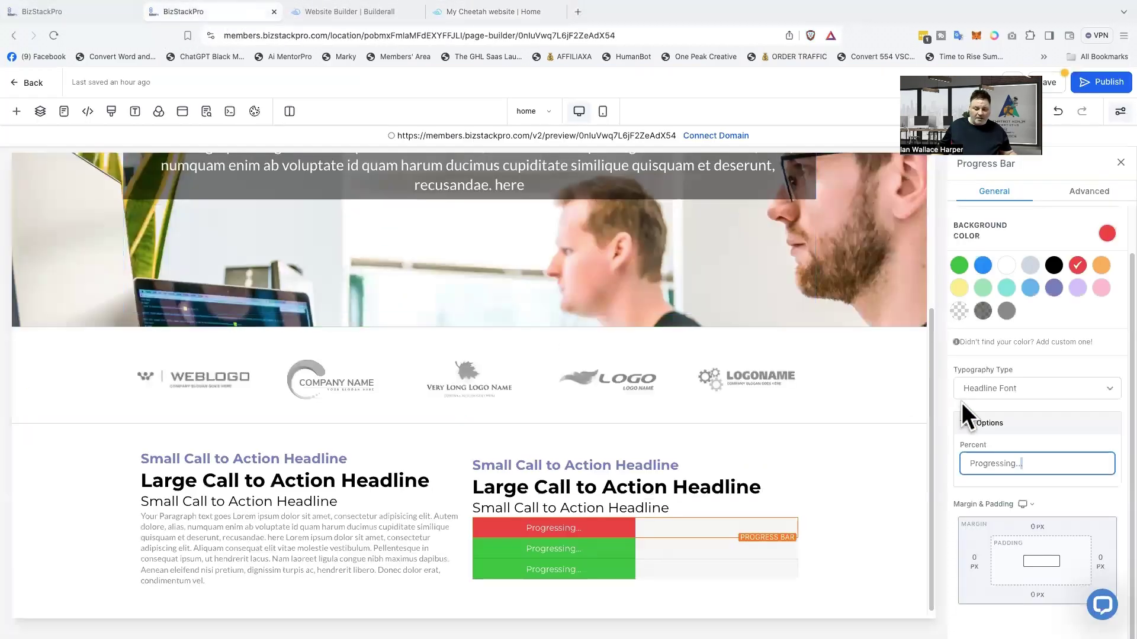
triple_click(1032, 465)
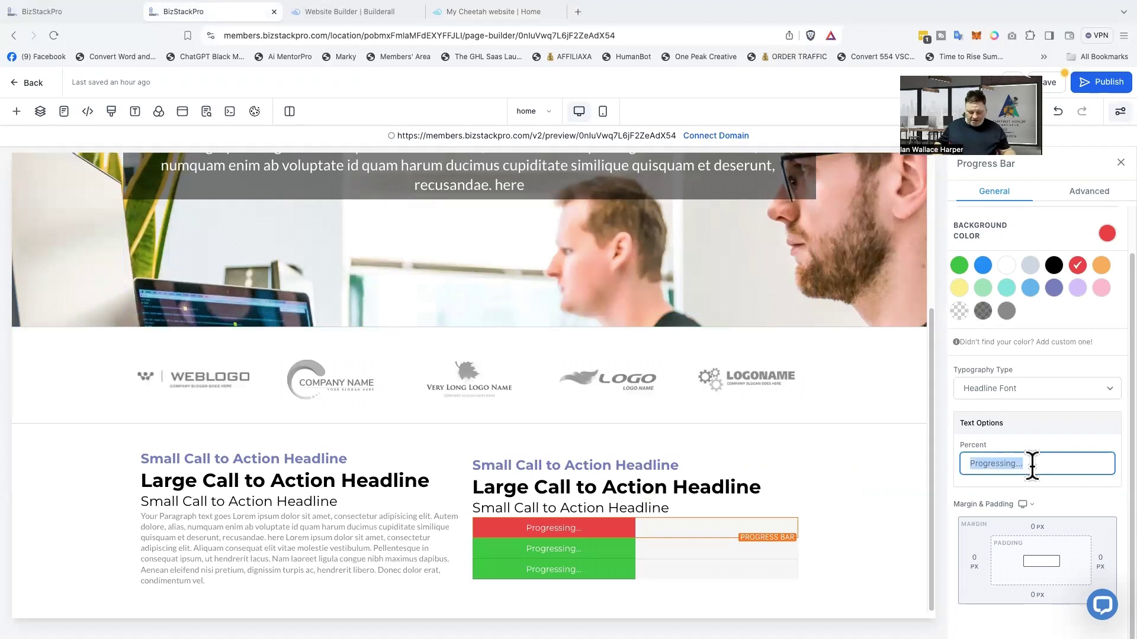
text(Marketing )
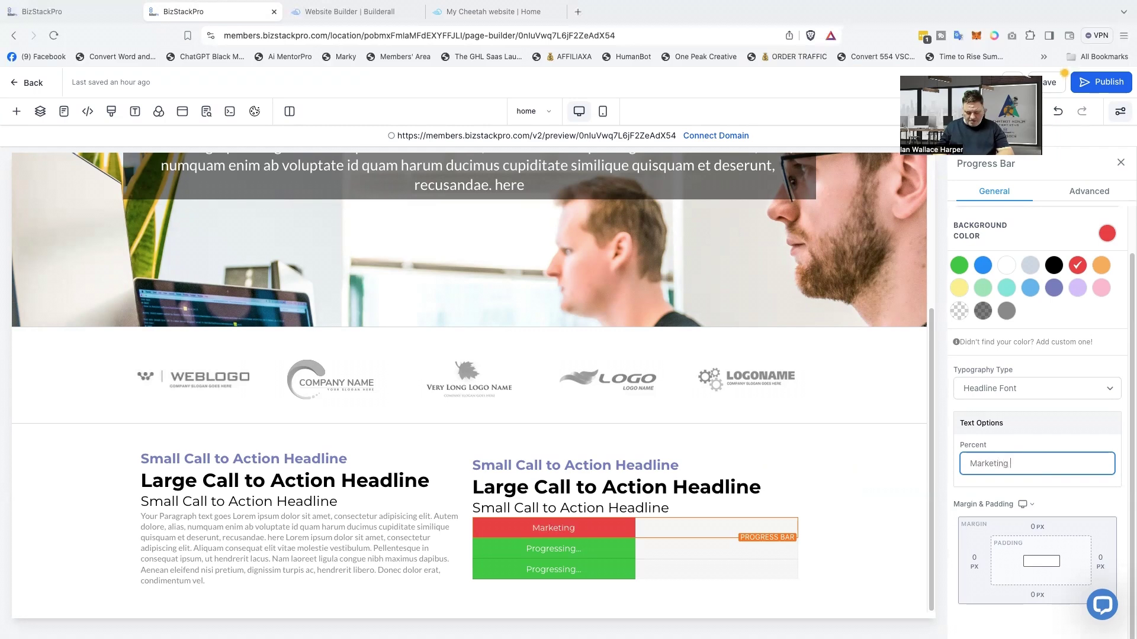
text(Onl)
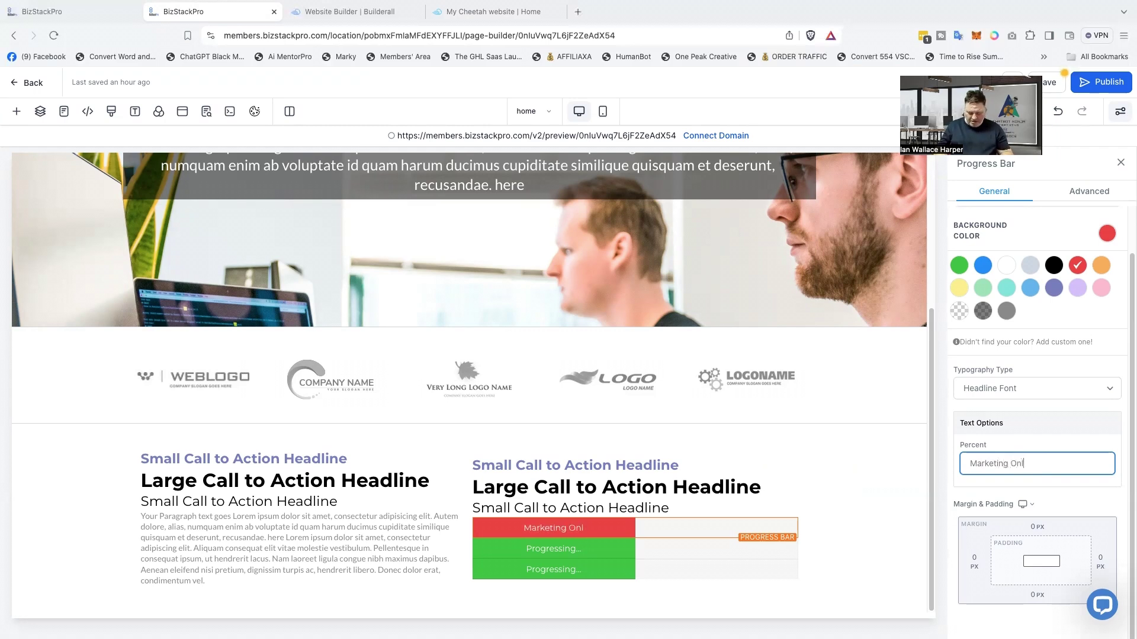
text(ine)
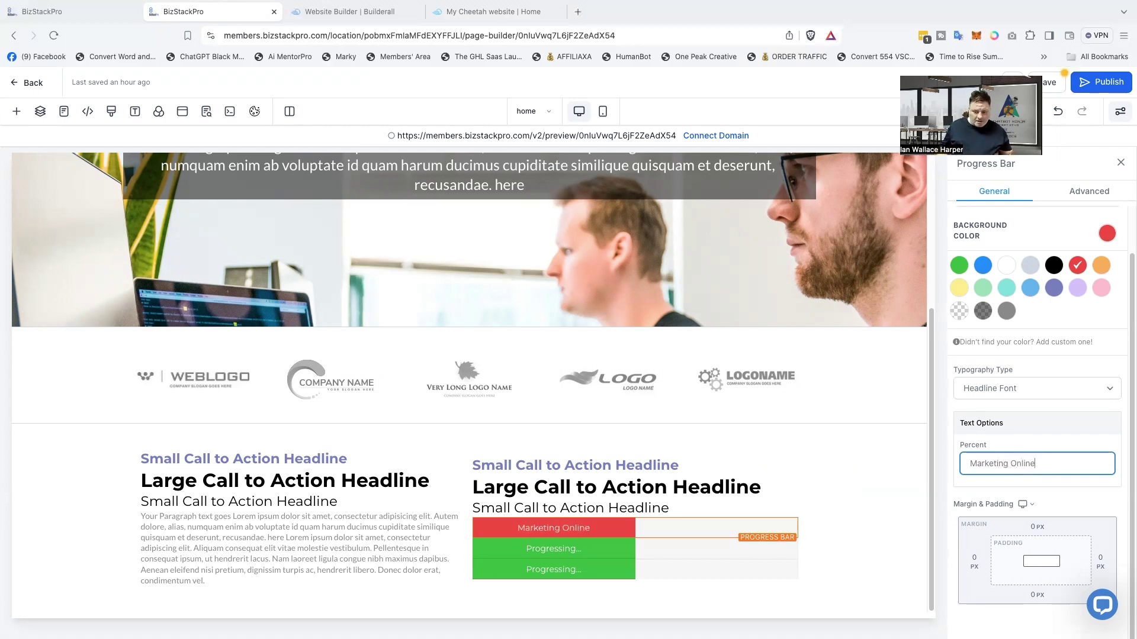
click(1030, 476)
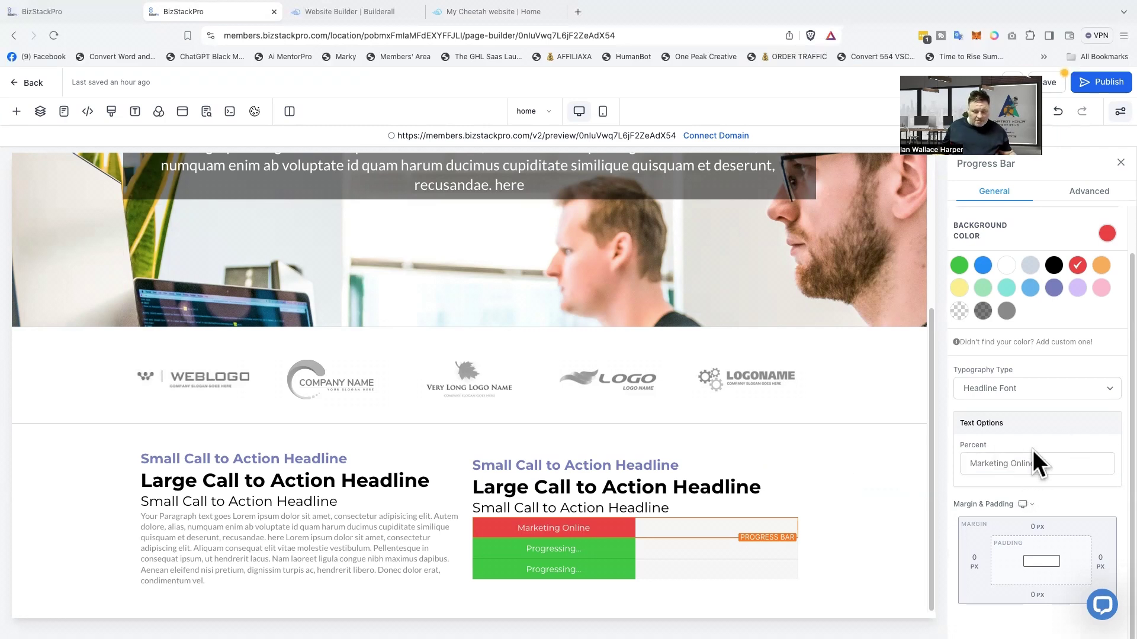
- Check the second skill on the reference page and set the middle progress bar's text to "Deliver Business"
click(707, 547)
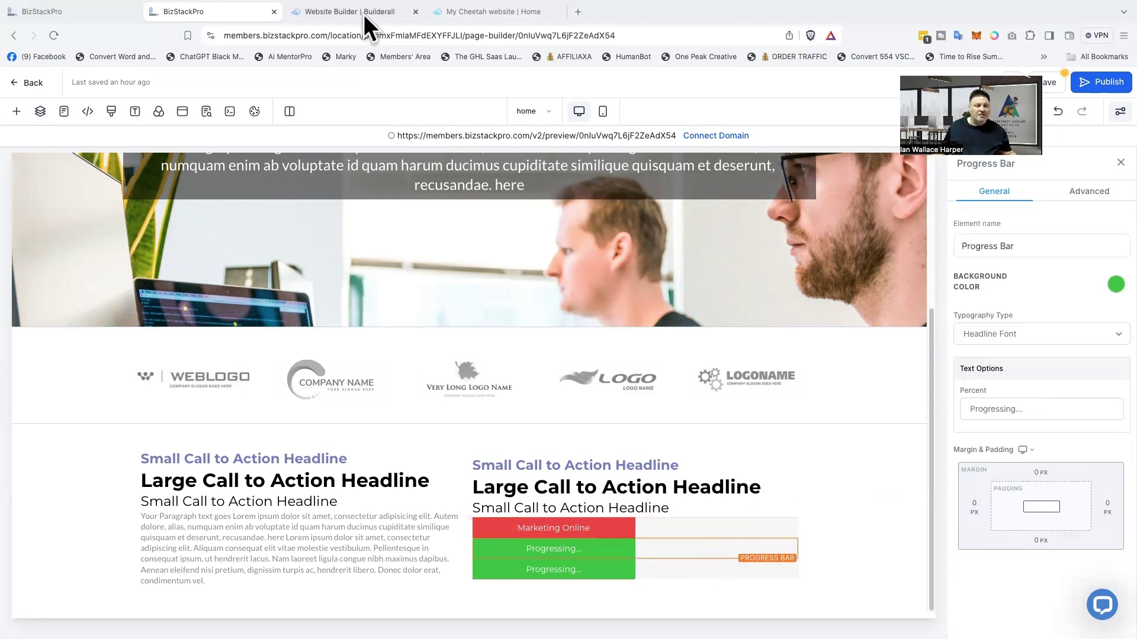
click(479, 11)
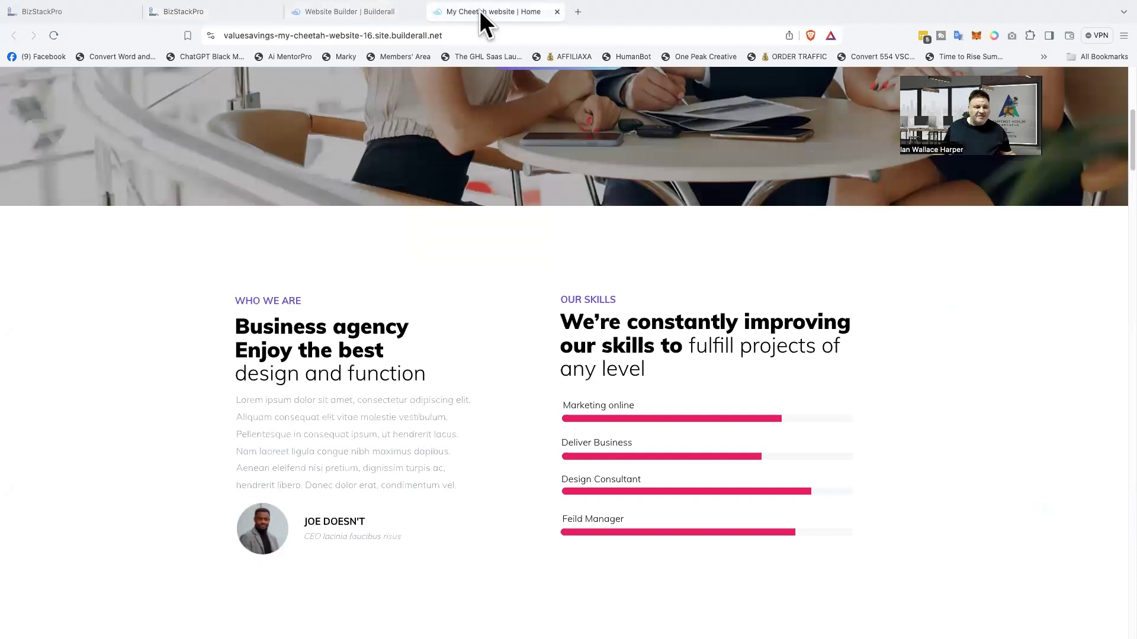
click(213, 11)
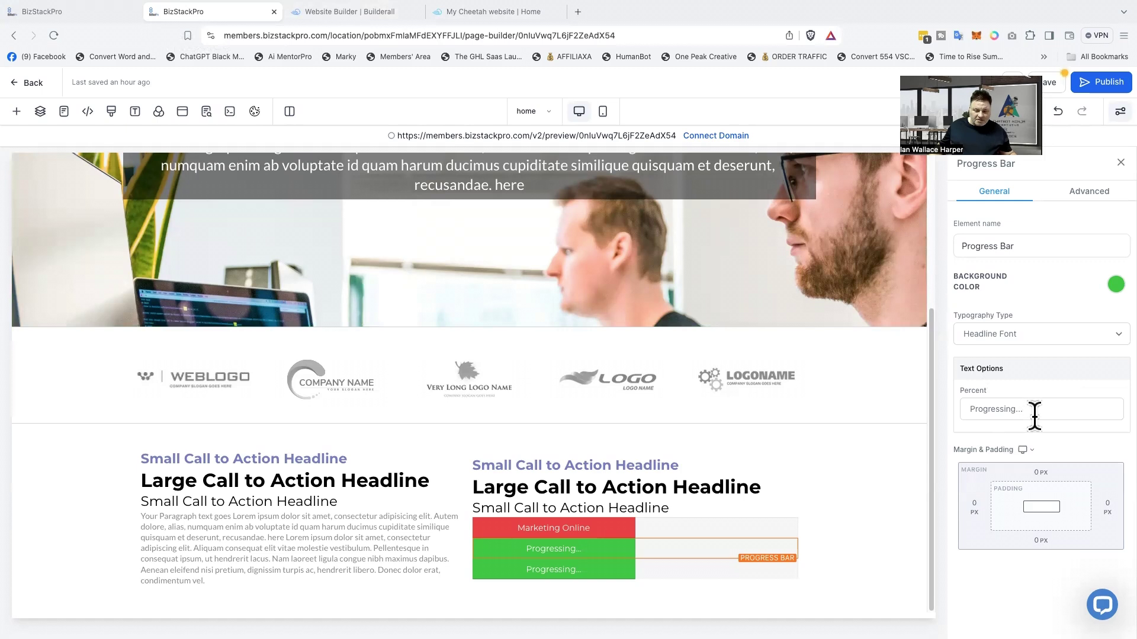
click(1063, 410)
key(ctrl+a)
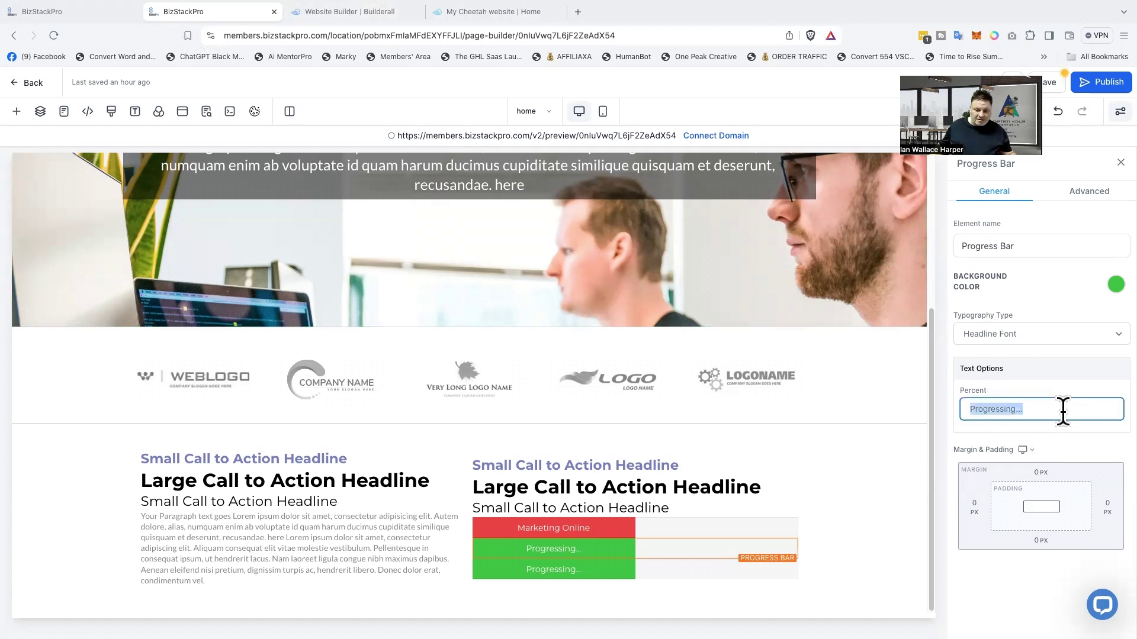
text(Deliver Busine)
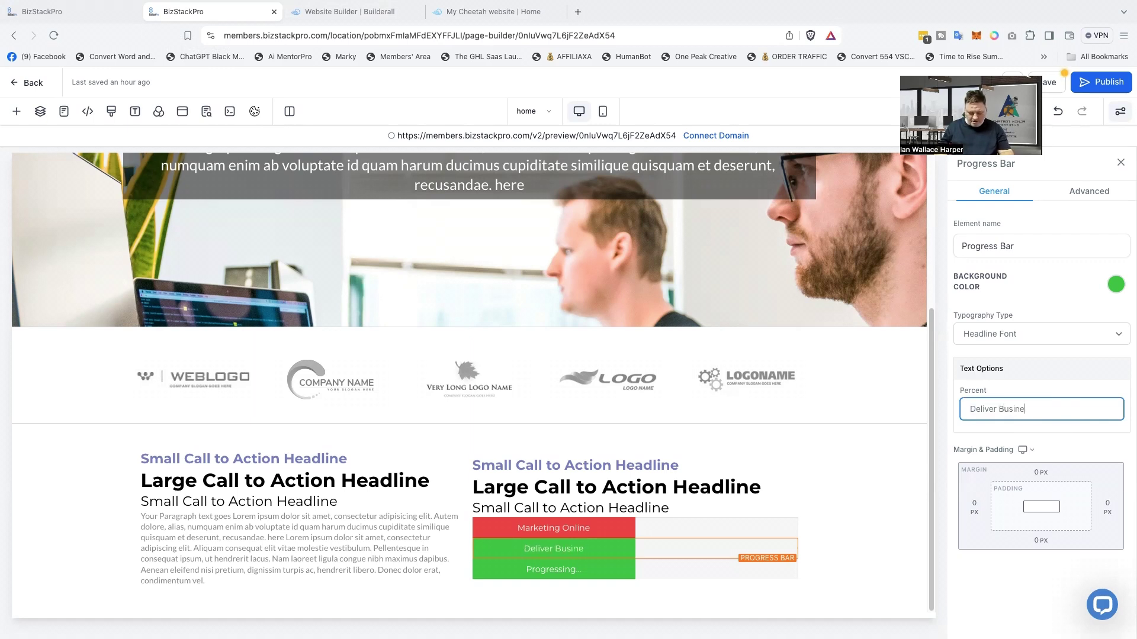
text(ss)
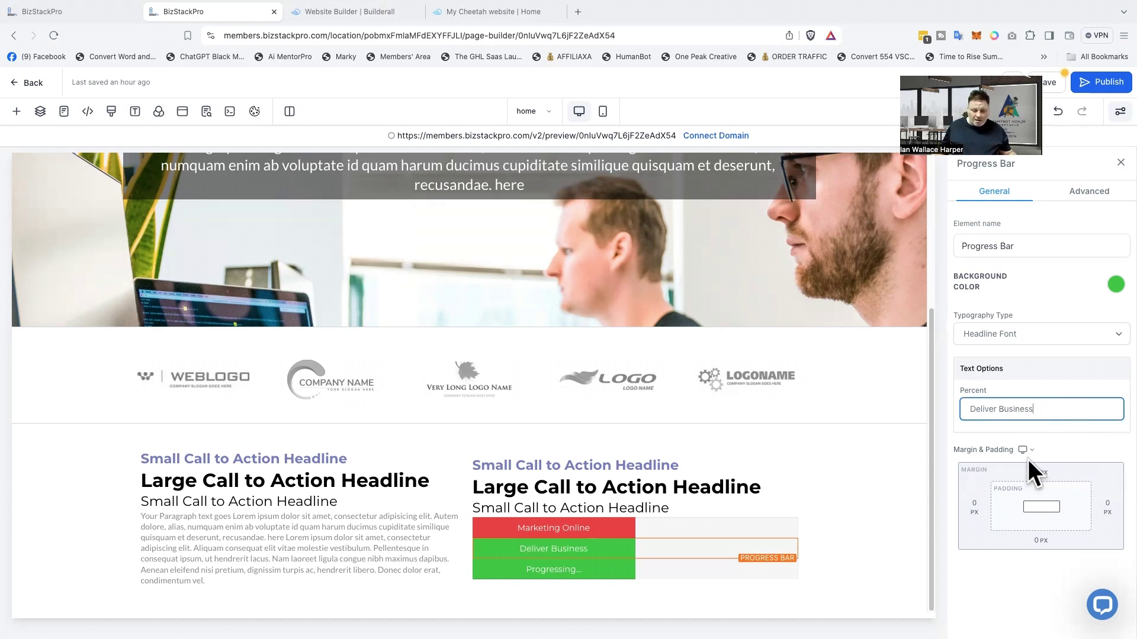
click(1050, 377)
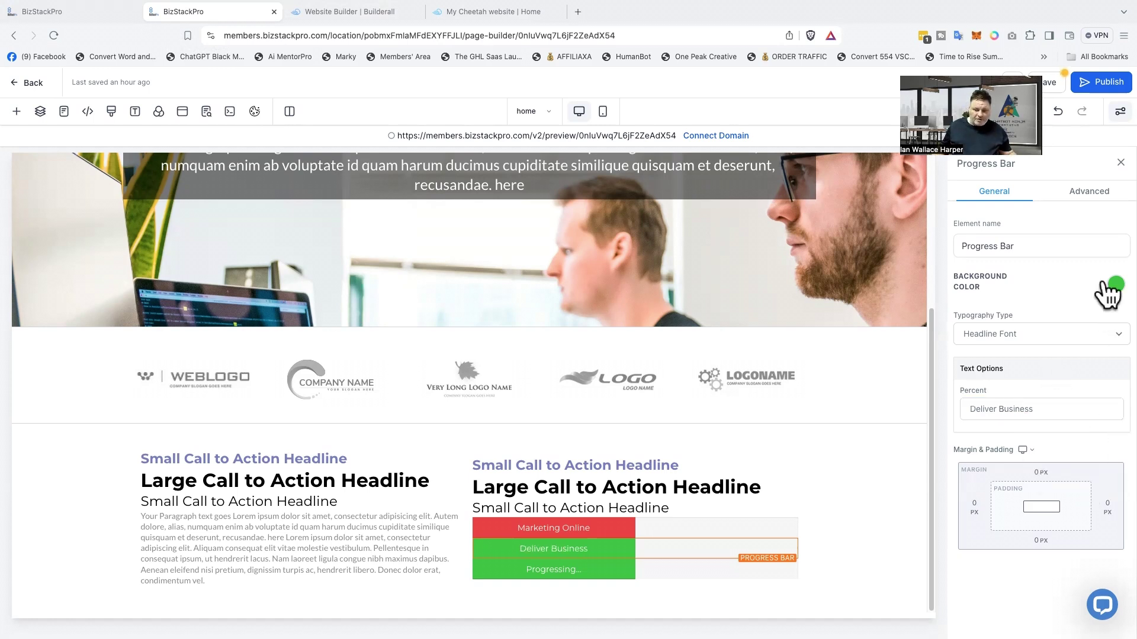
- Set the background color of the second and third progress bars to the same red as the first
click(1115, 286)
click(1078, 318)
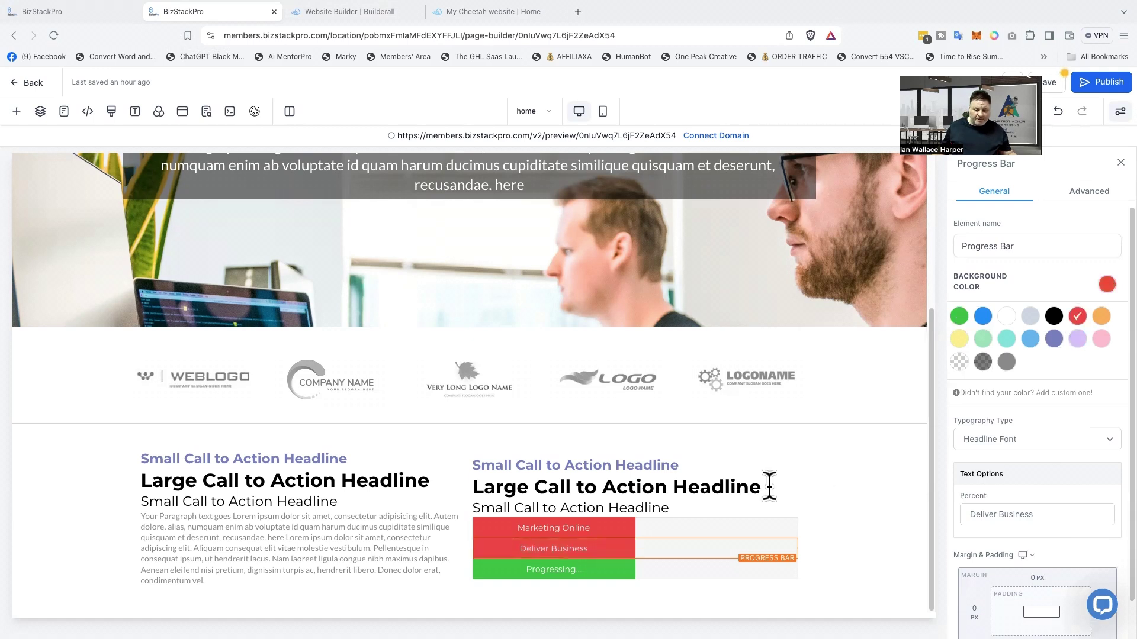
click(613, 573)
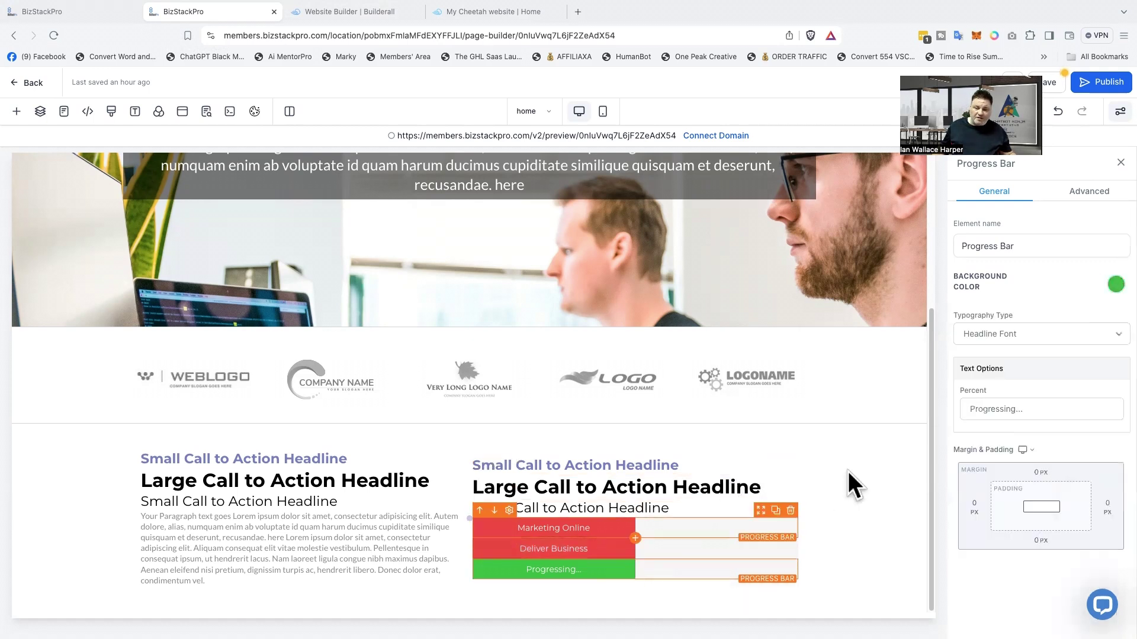
click(1114, 286)
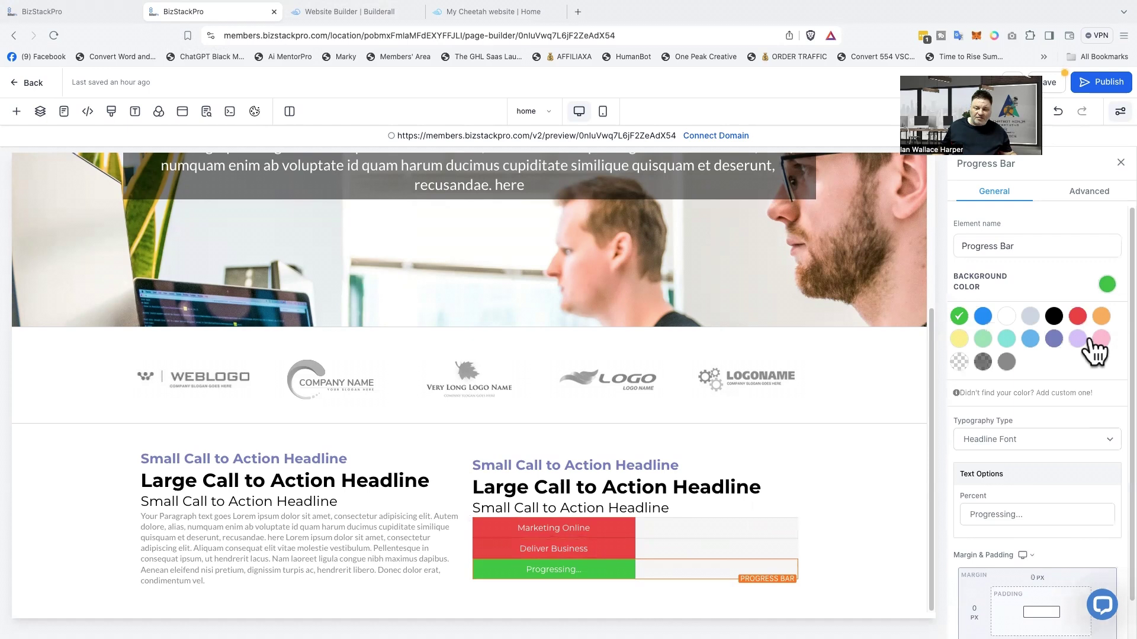
click(1078, 317)
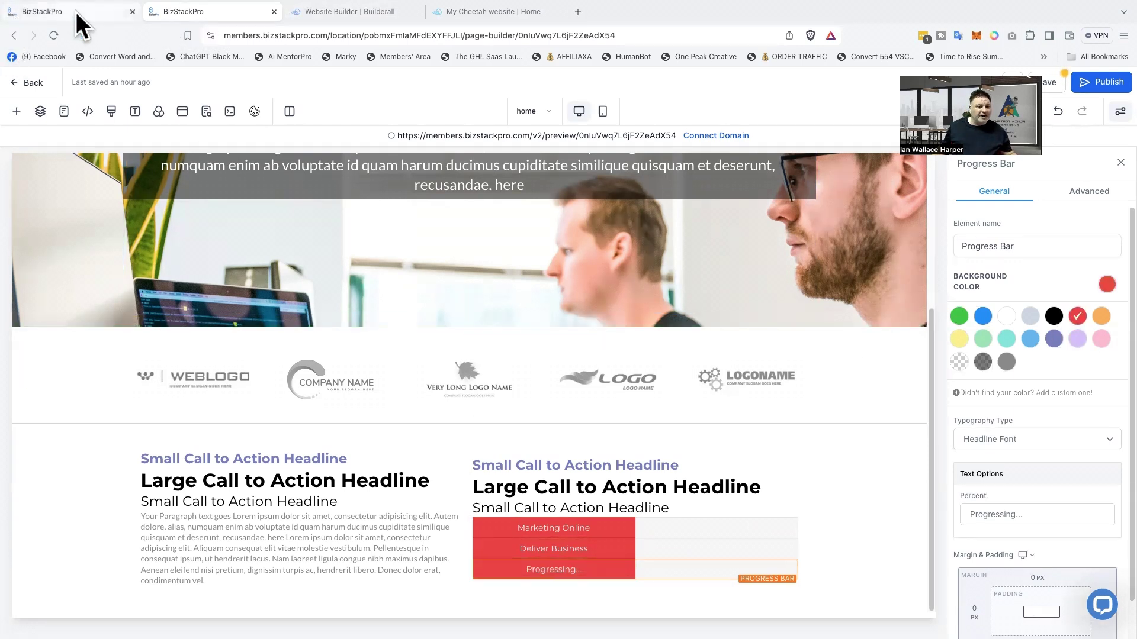
- Check the third skill on the reference page and set the last progress bar's text to "Design Consultant"
click(499, 8)
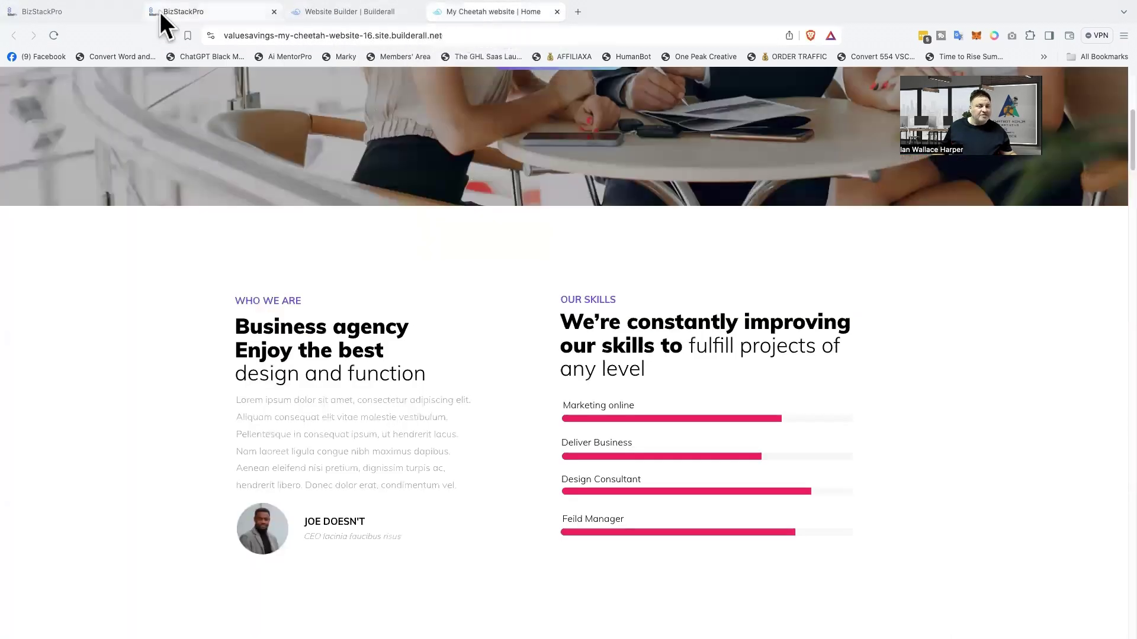
click(214, 10)
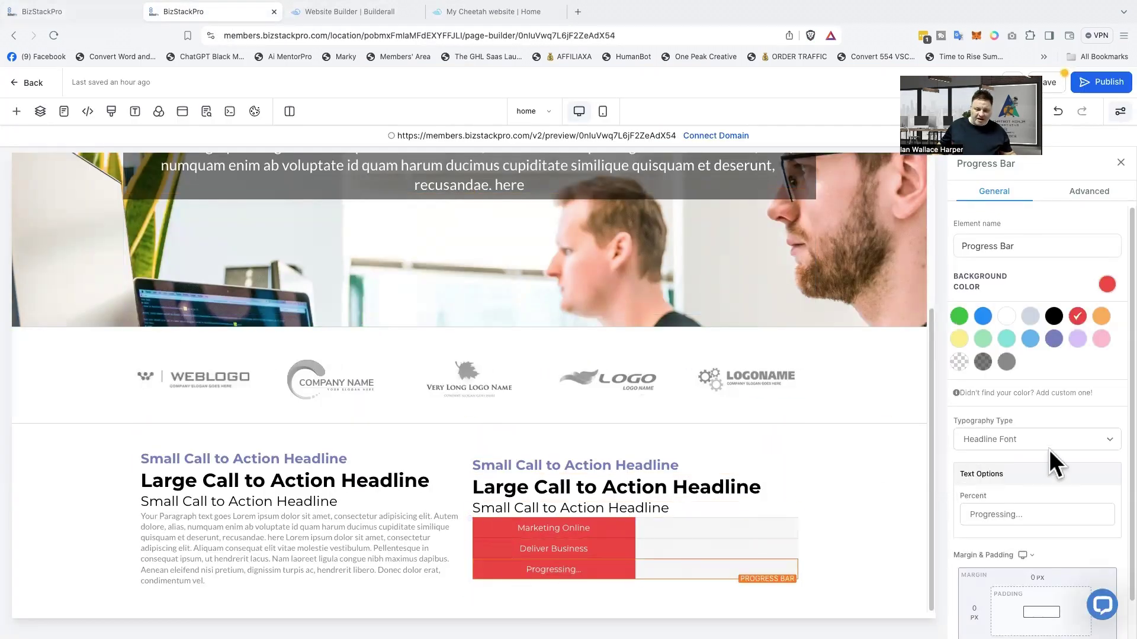
triple_click(1038, 515)
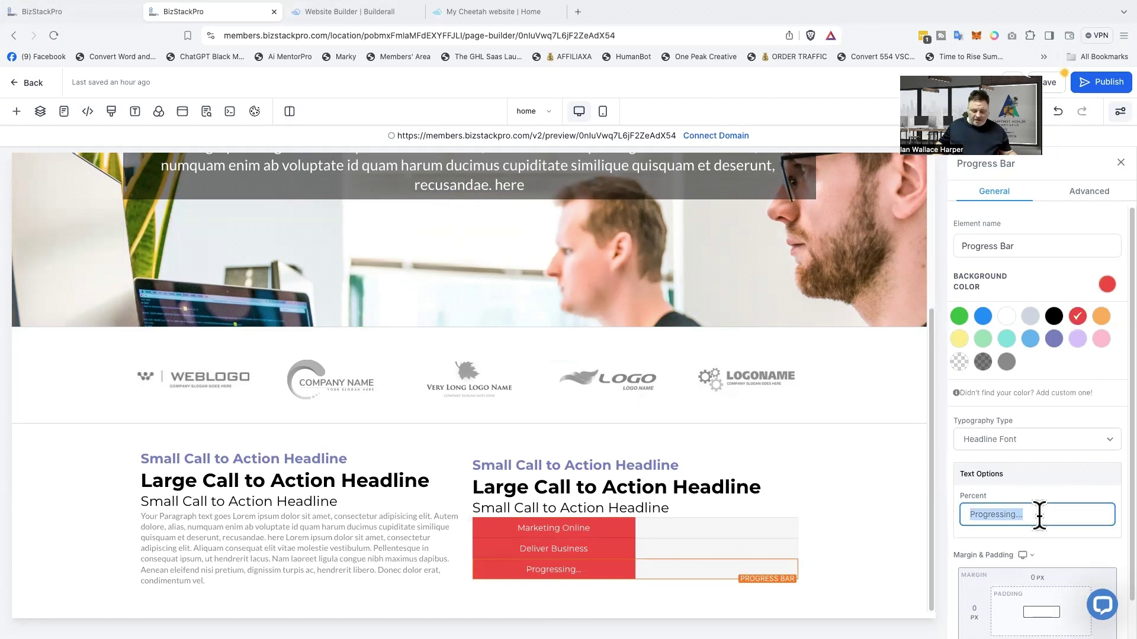
text(Desi)
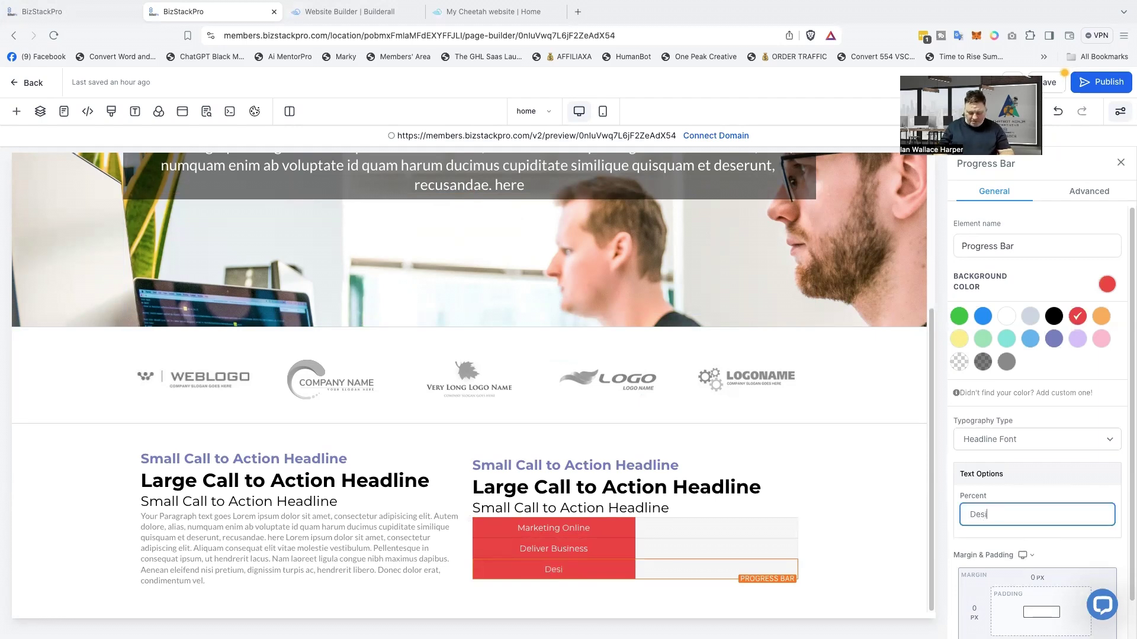
text(gn Cu)
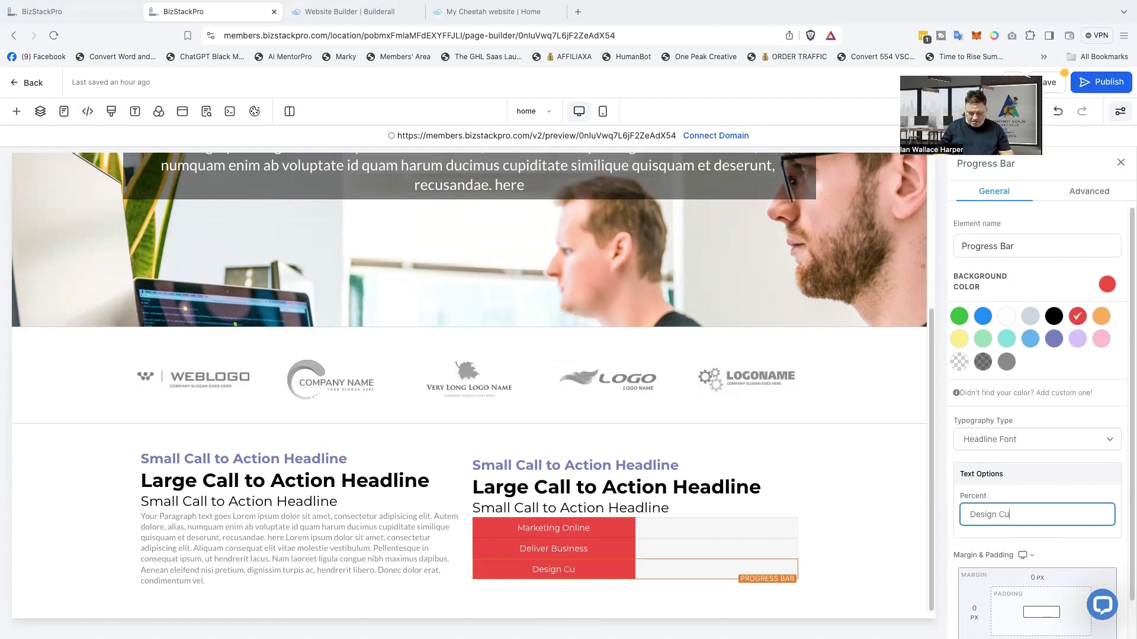
key(BackSpace)
text(onsultant)
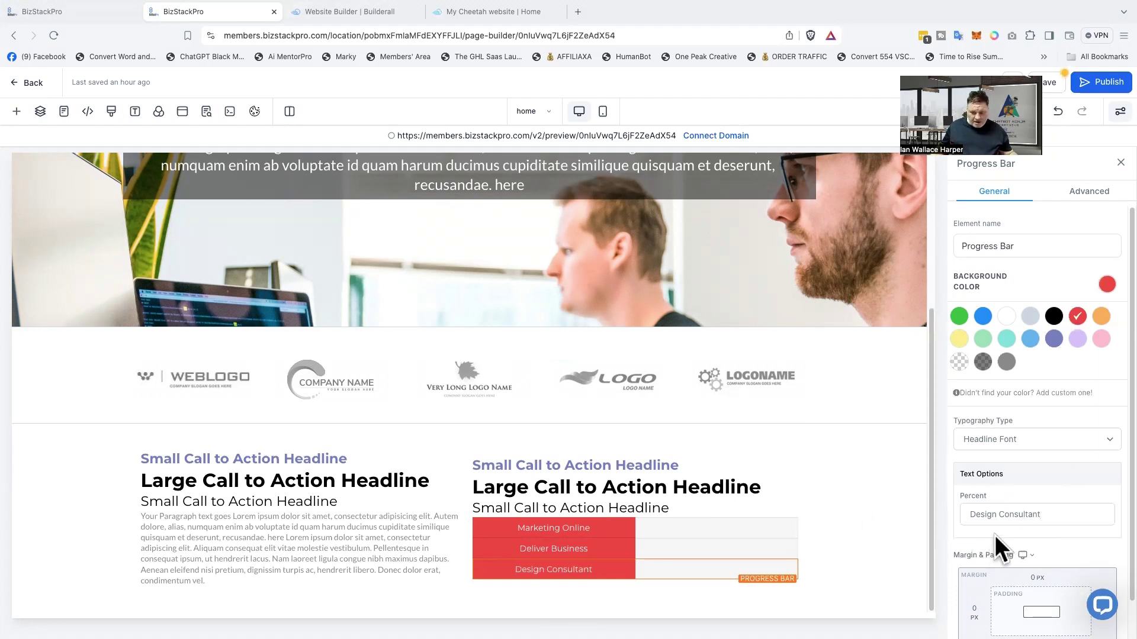
scroll(1040, 515, down, 1)
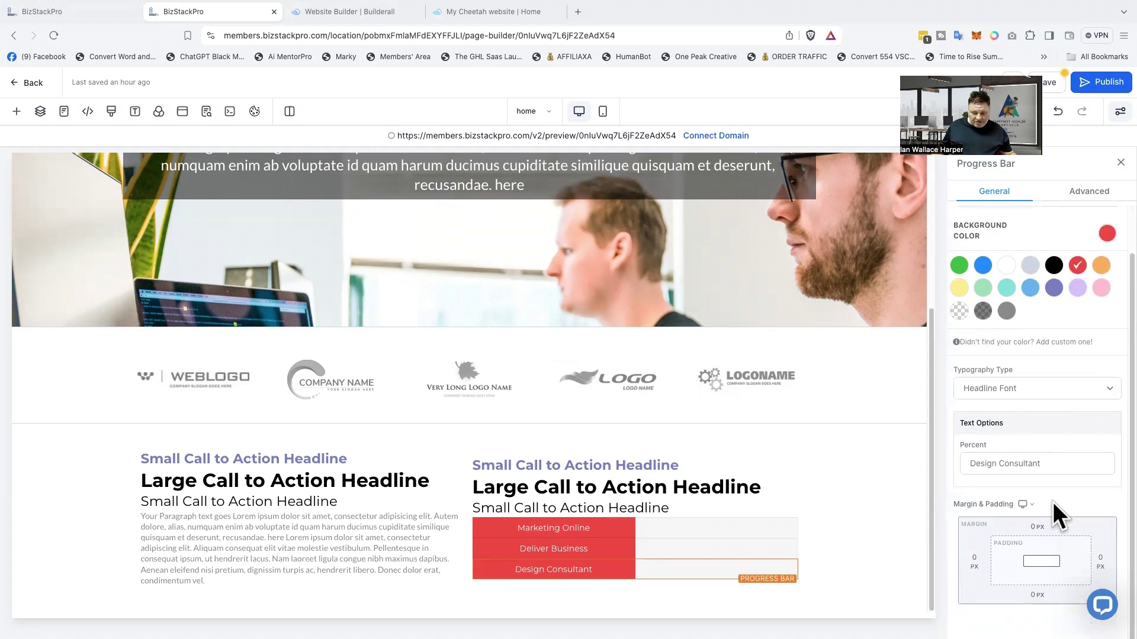
scroll(1044, 414, up, 1)
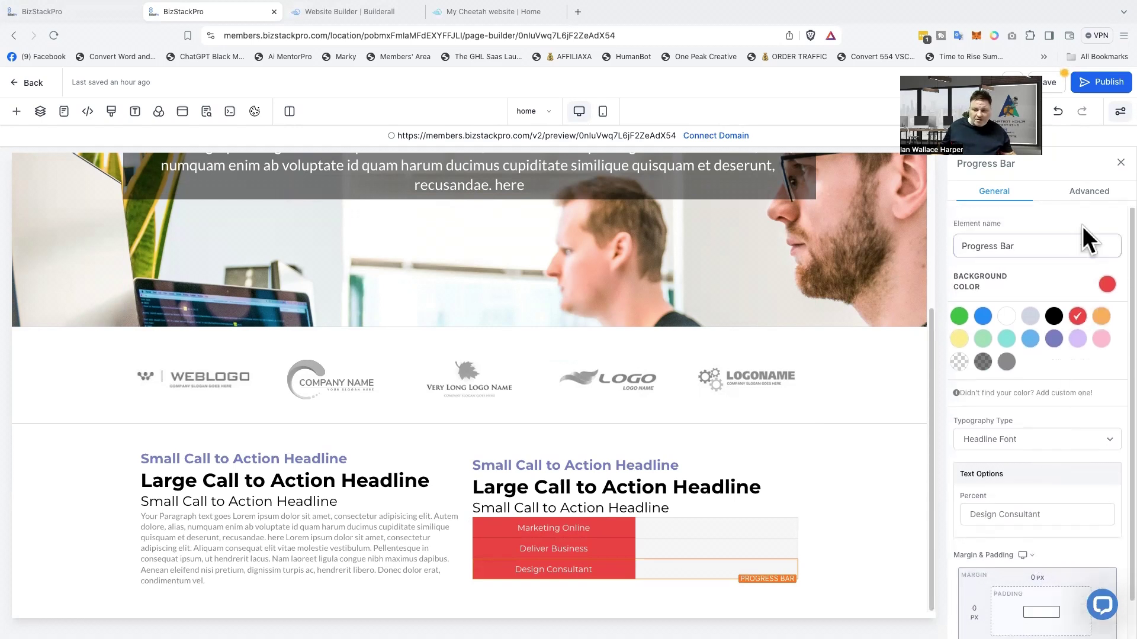
- Set the percent width of the Marketing Online progress bar to 60 Percent
click(672, 526)
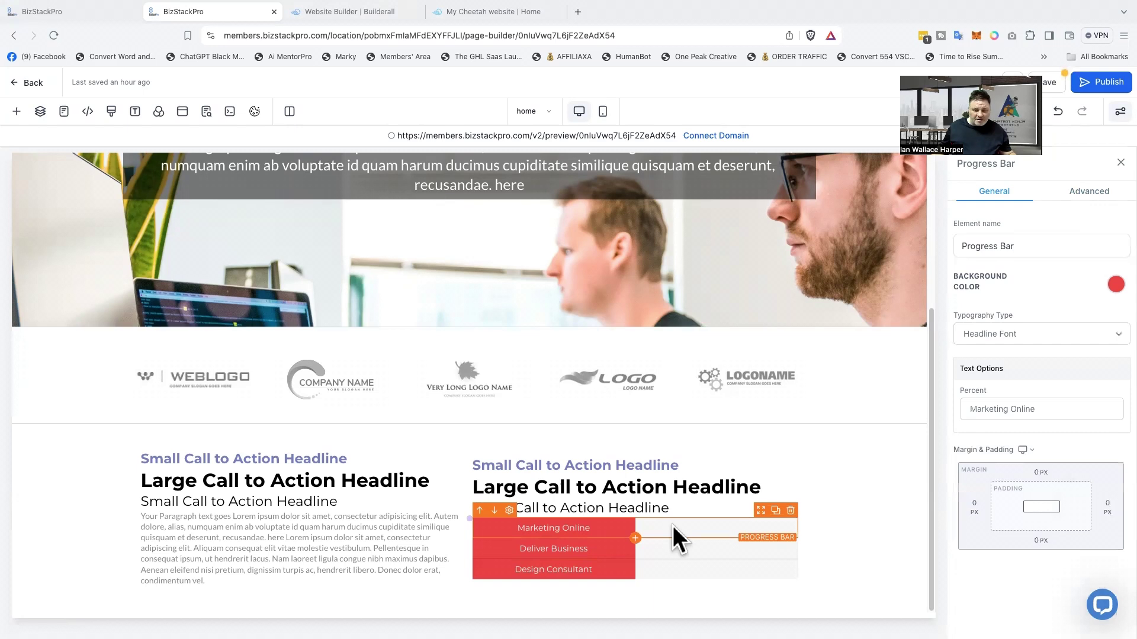
click(1088, 195)
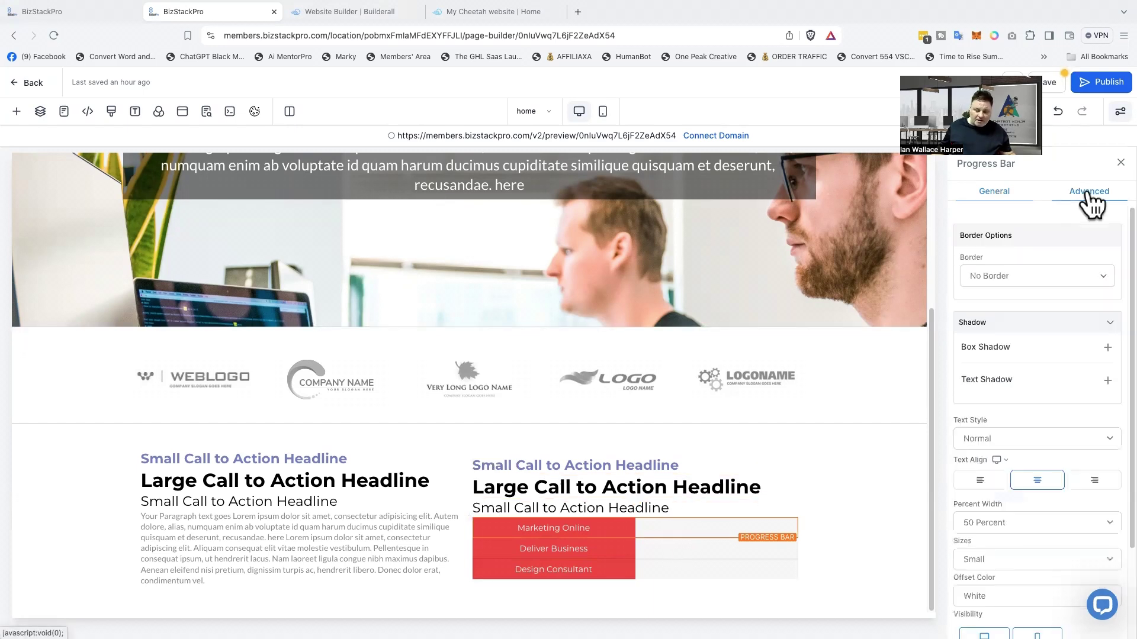
scroll(1015, 425, down, 1)
scroll(1015, 425, down, 2)
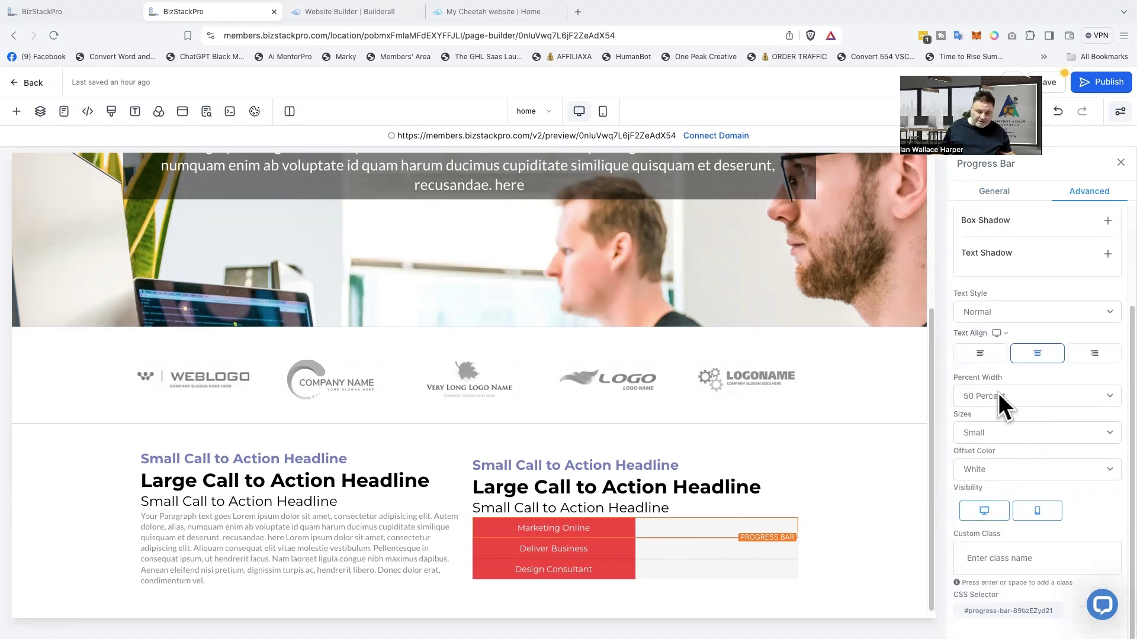
click(1109, 395)
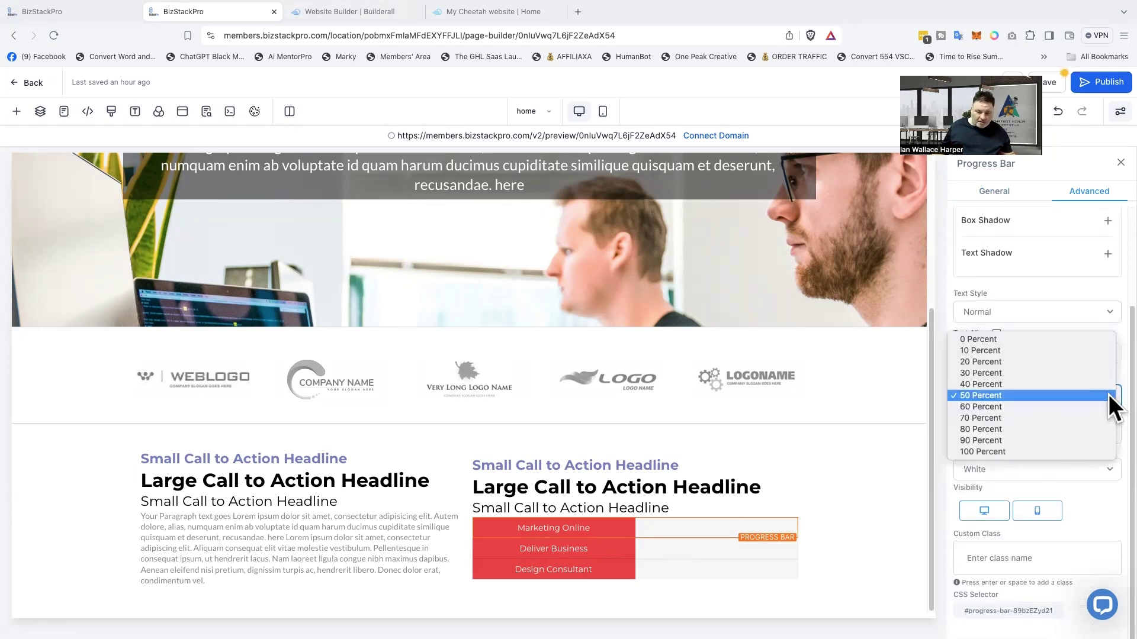
click(1021, 406)
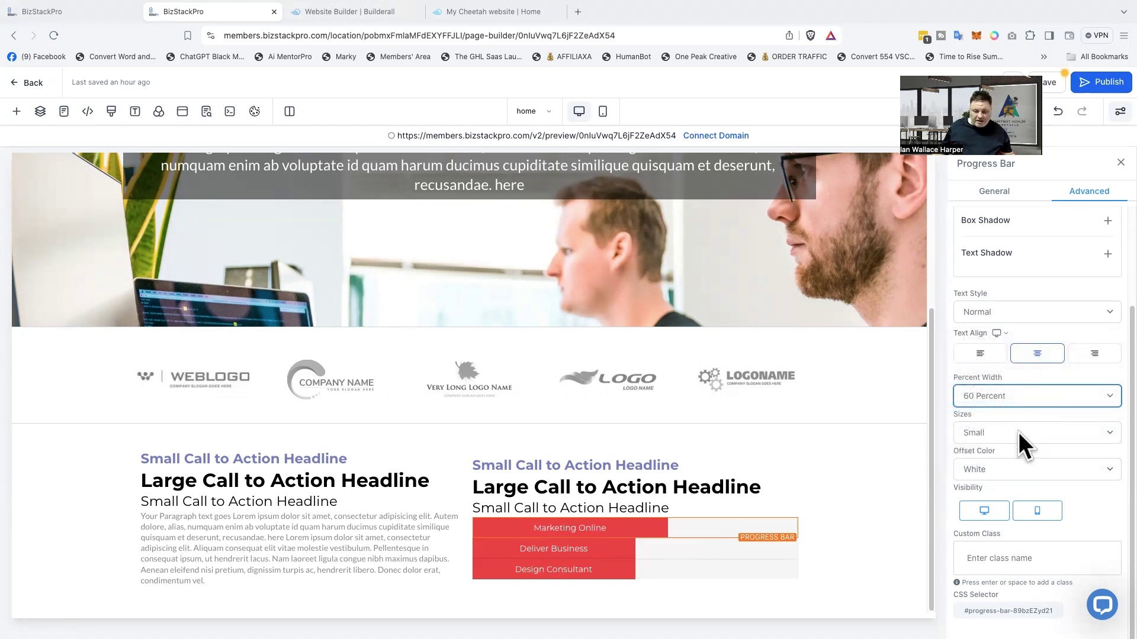
- Check the percent width setting of the Deliver Business progress bar
click(698, 546)
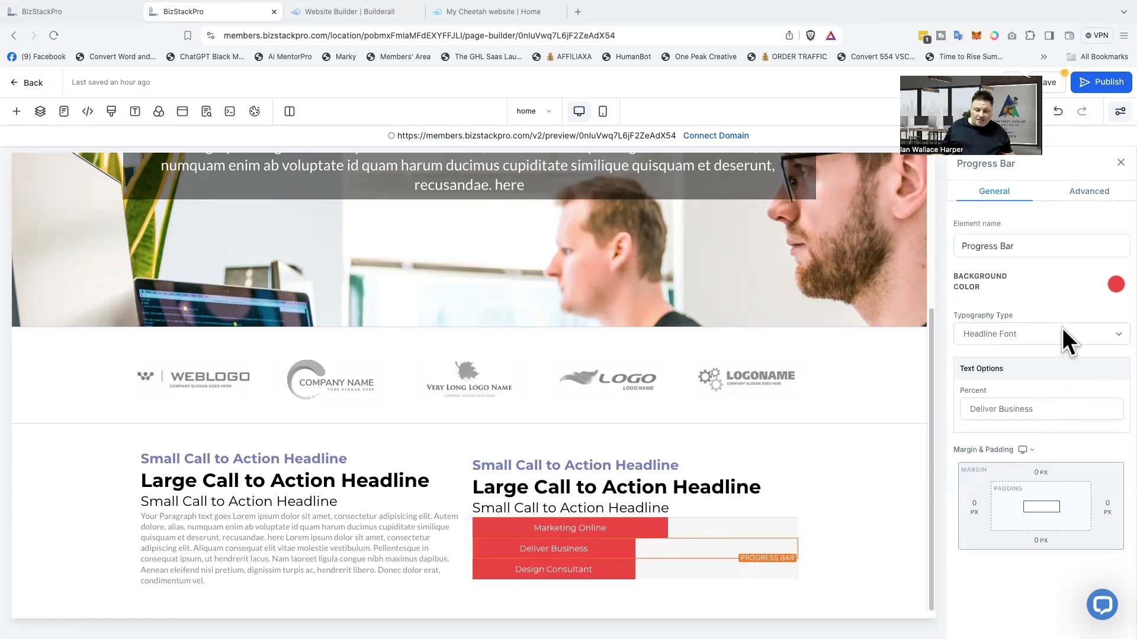
click(1089, 191)
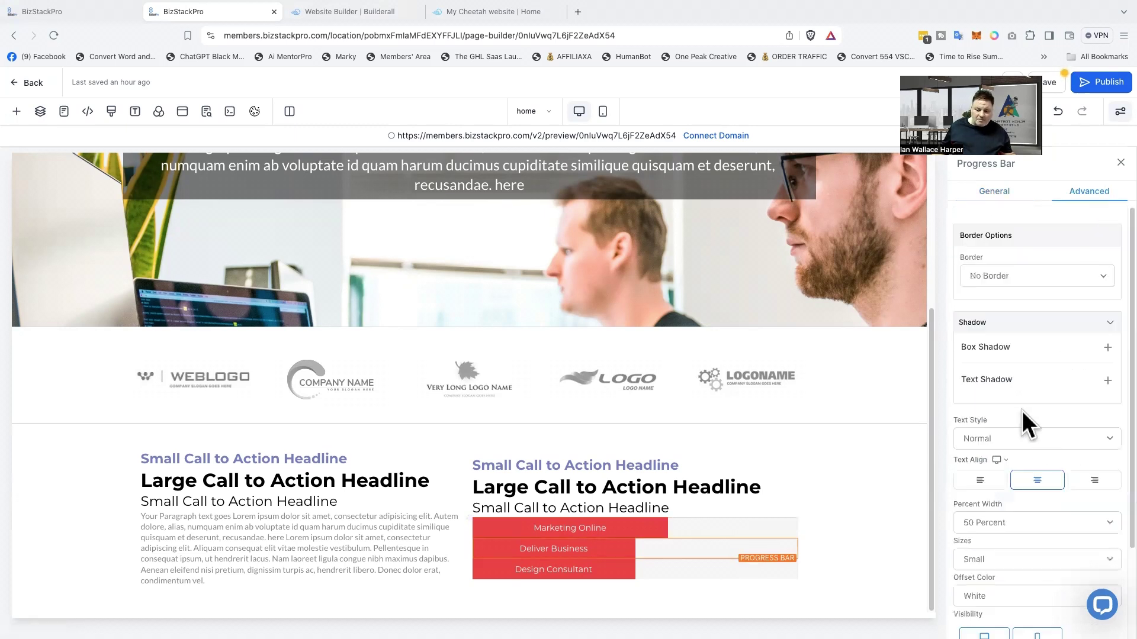
scroll(1049, 417, down, 2)
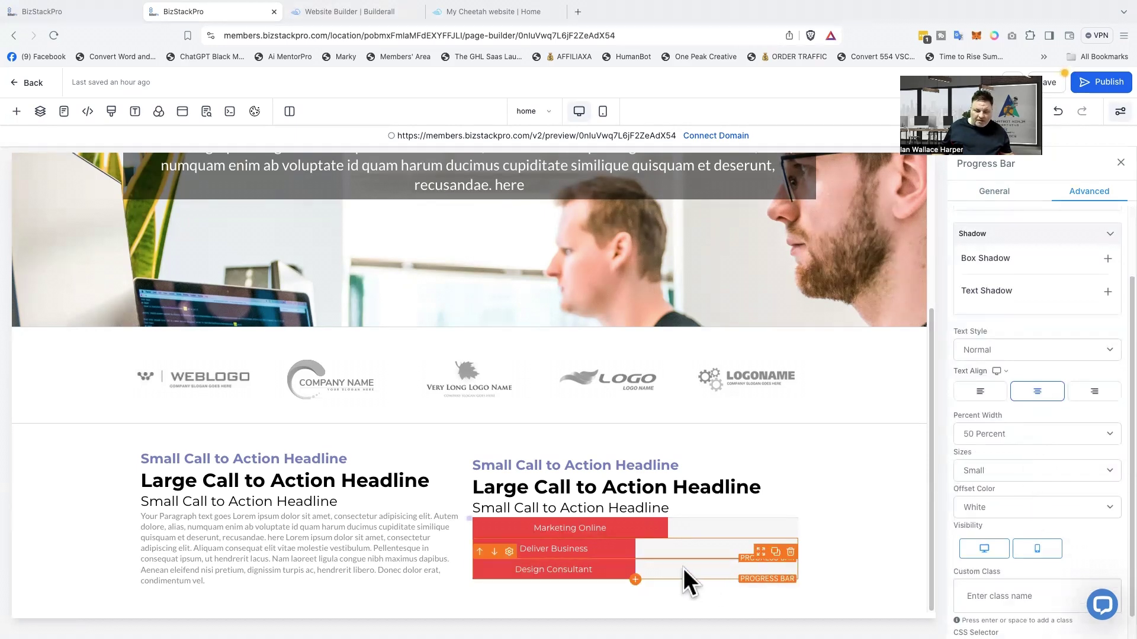
- Set the percent width of the Design Consultant progress bar to 80 Percent
click(667, 566)
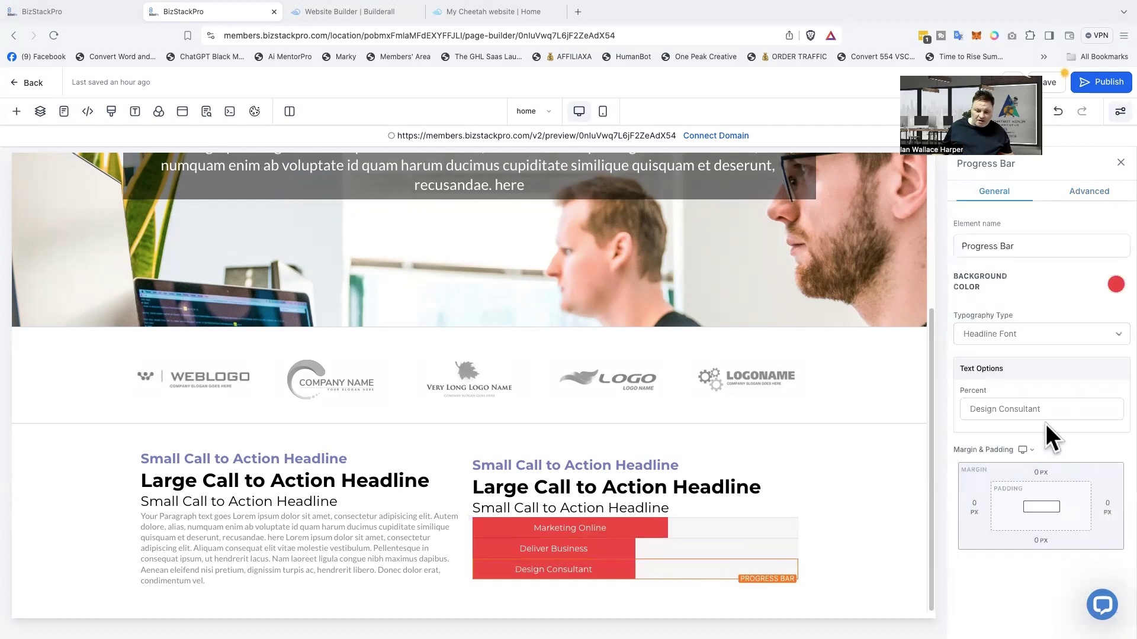
click(1092, 194)
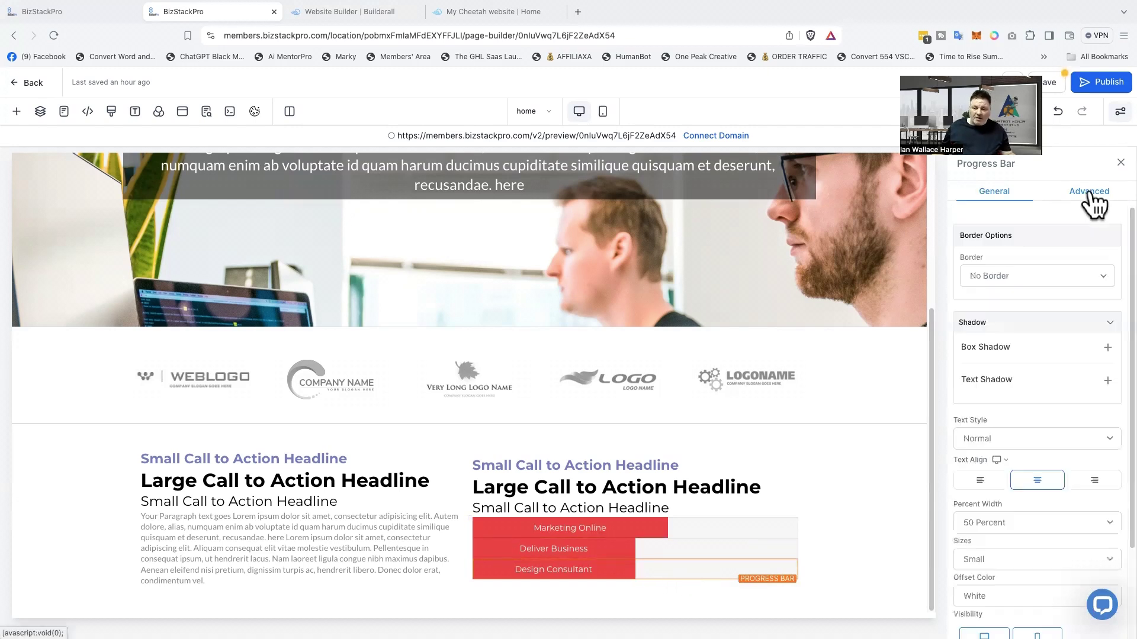
click(1025, 522)
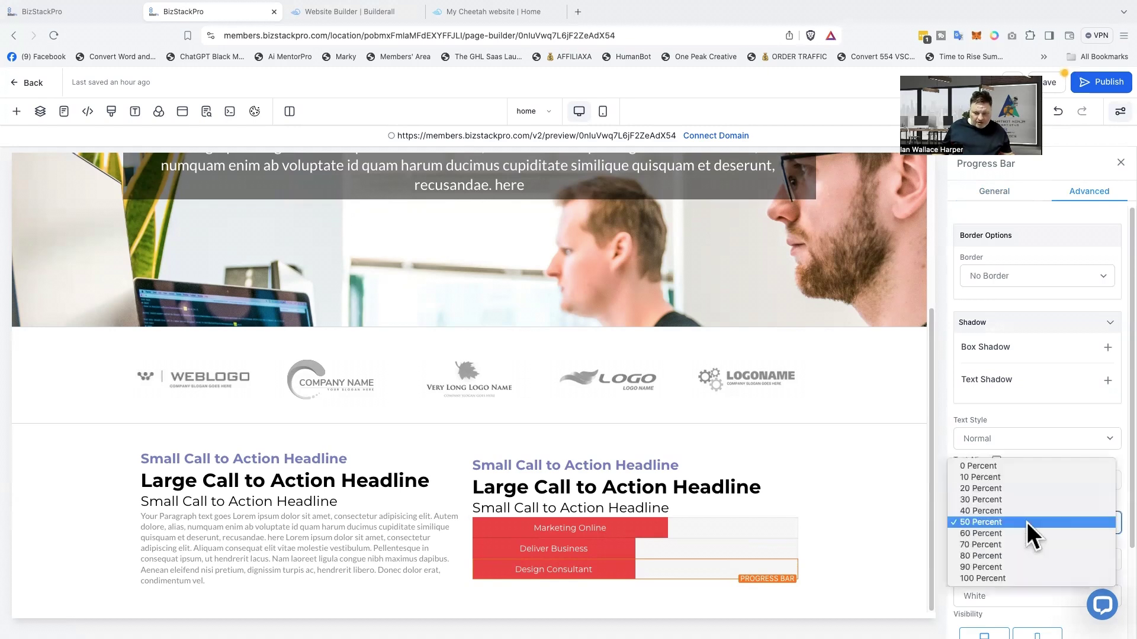
click(1022, 555)
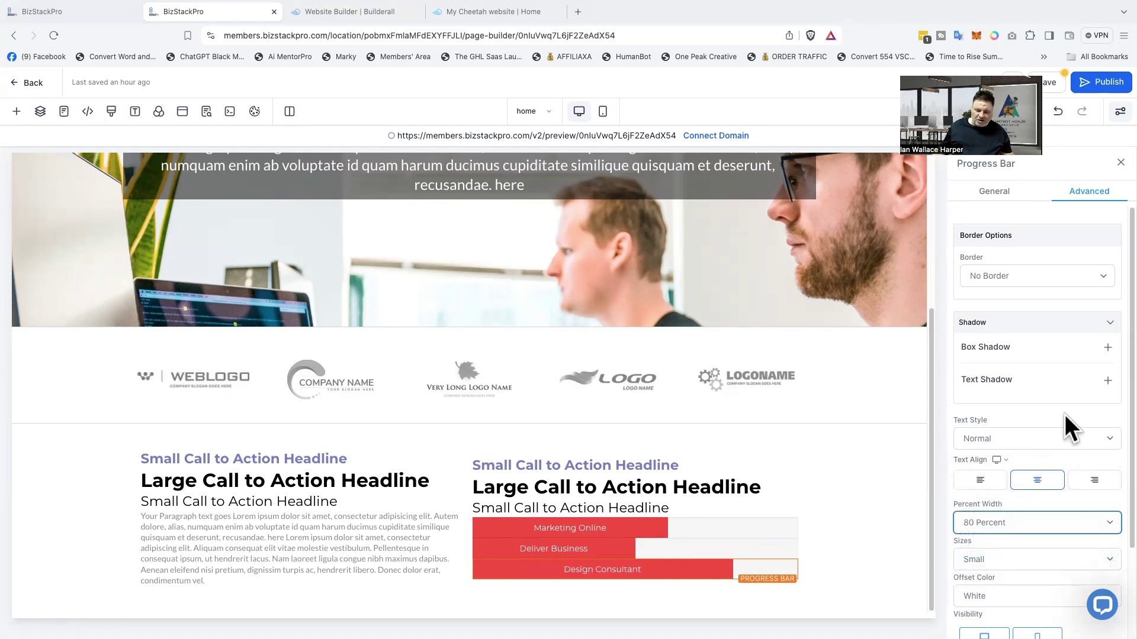
- Try the Medium size on the Design Consultant progress bar and return it to Small
scroll(1064, 414, down, 2)
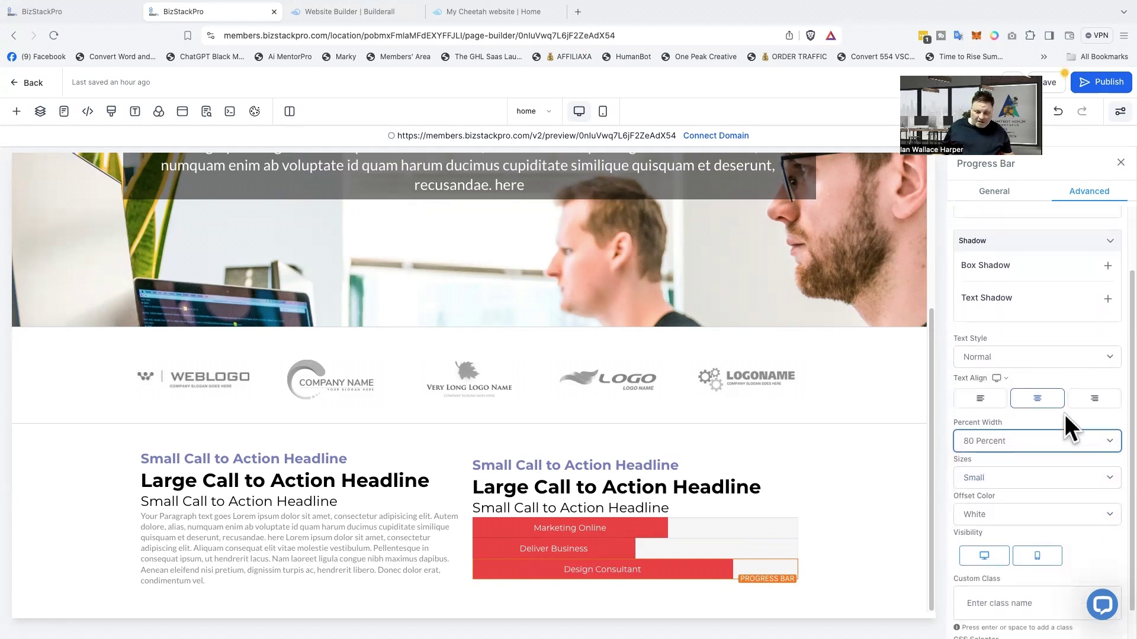
scroll(1065, 415, down, 1)
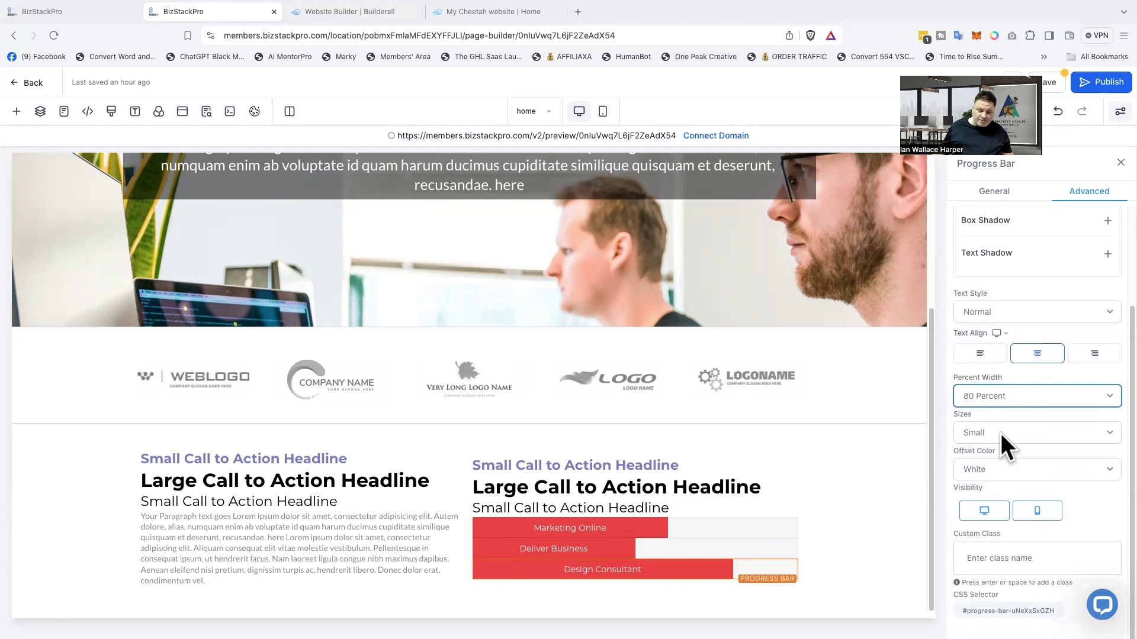
click(1001, 434)
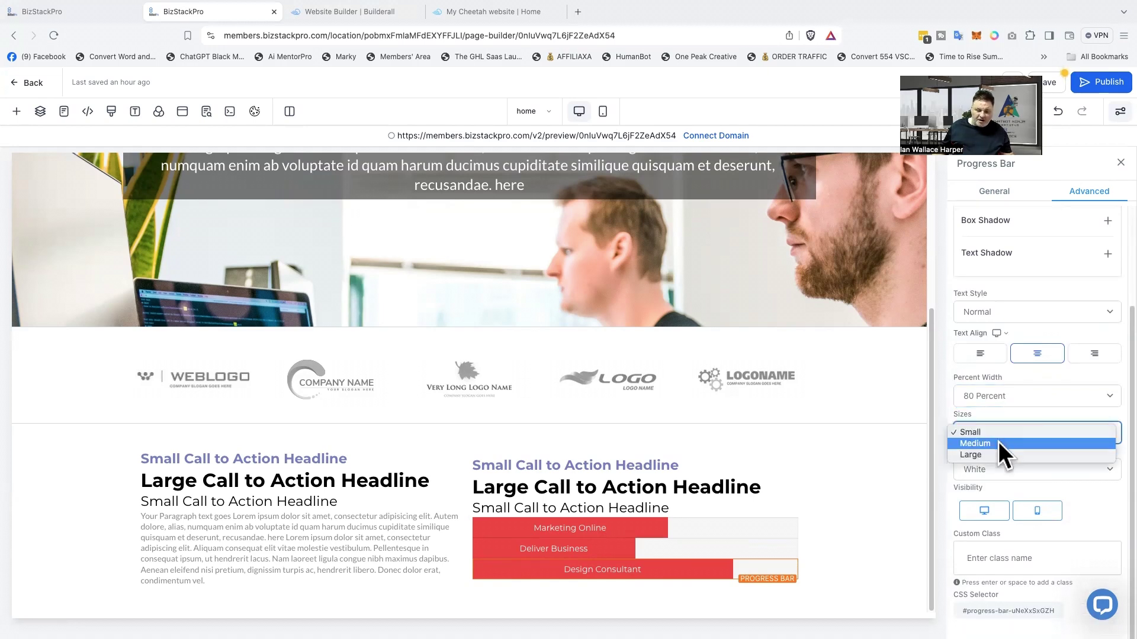
click(998, 443)
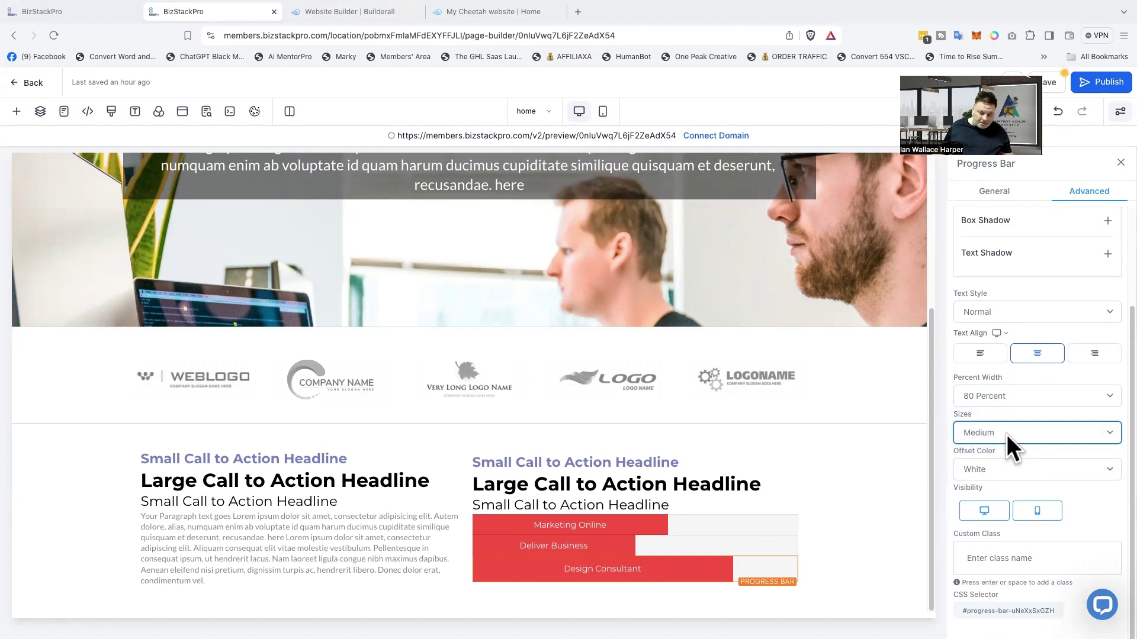
click(1007, 435)
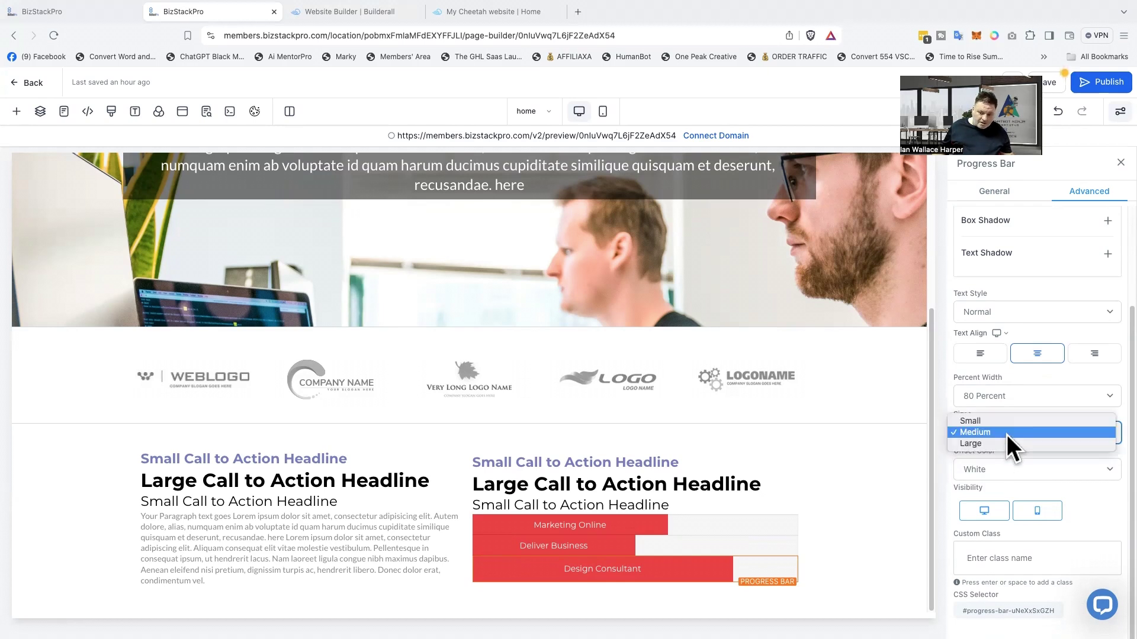
click(1005, 421)
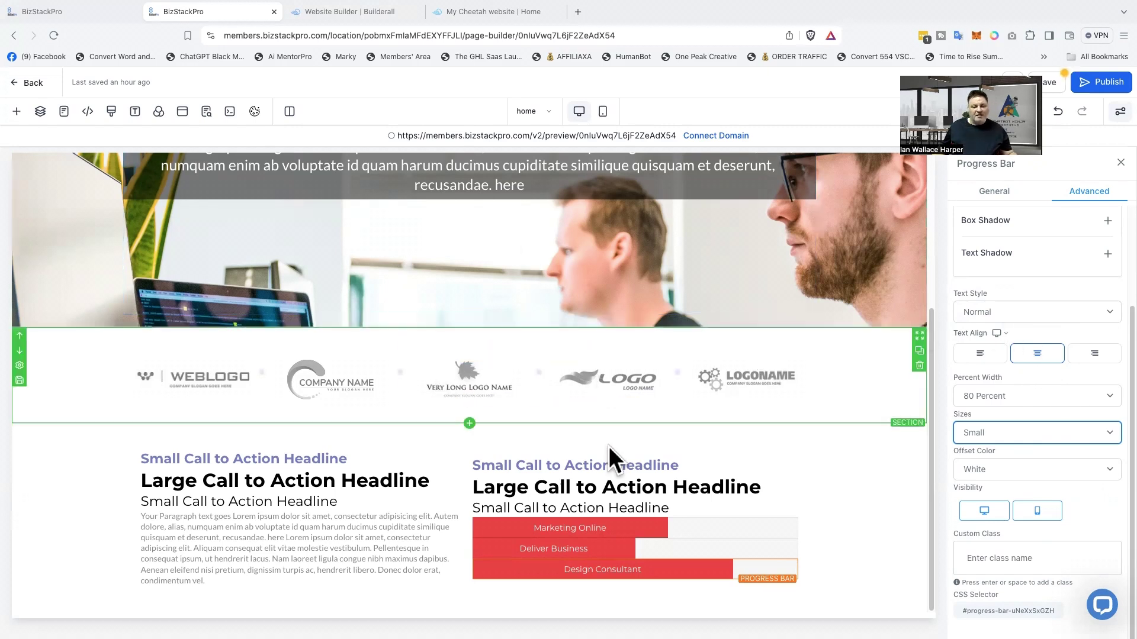
- Switch the page to mobile view and review its layout from the header down to the skill progress bars
scroll(609, 450, up, 5)
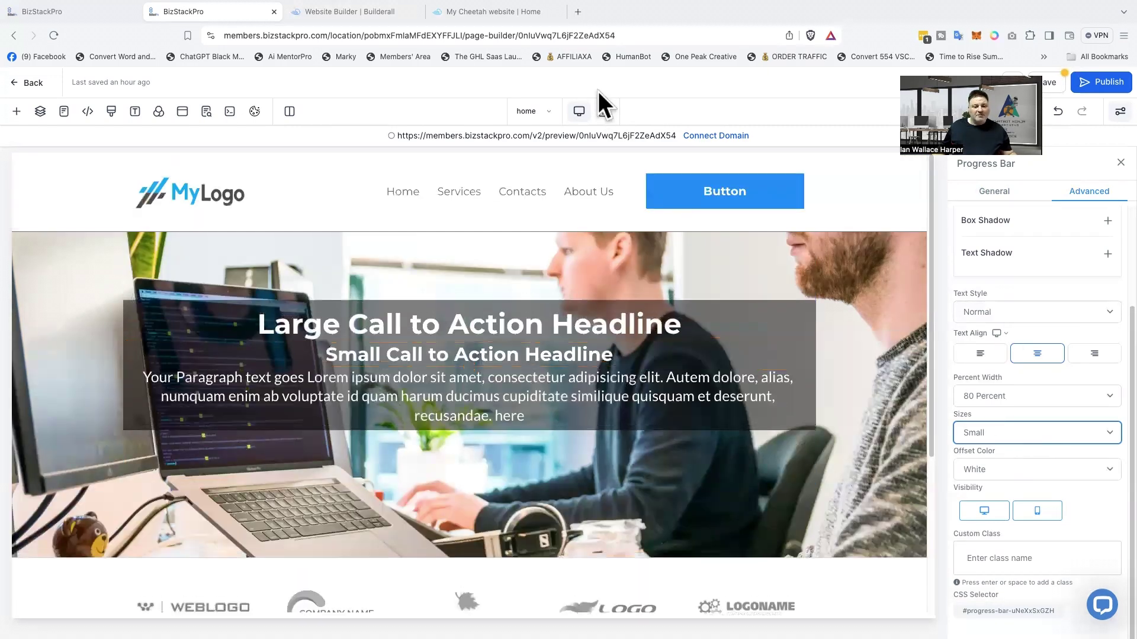
click(603, 111)
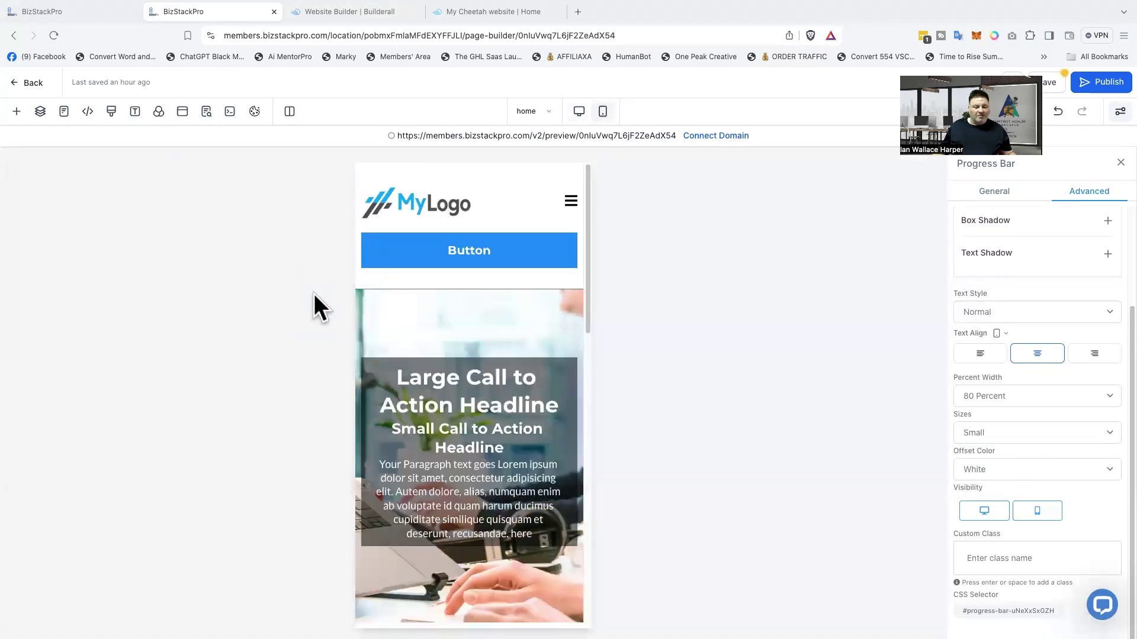
scroll(439, 331, down, 6)
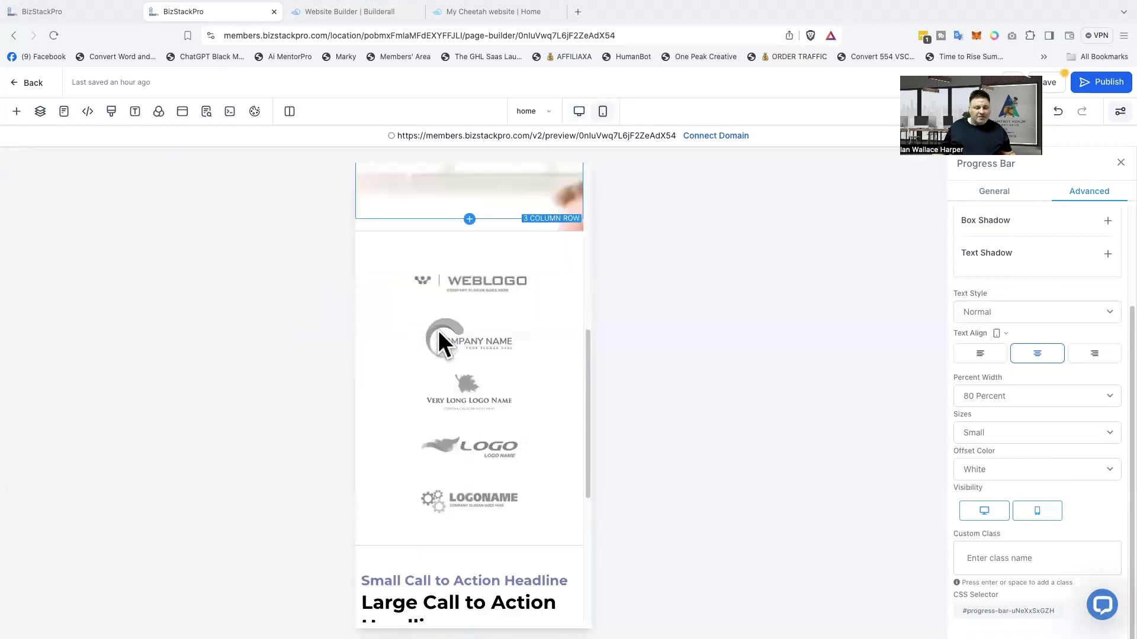
scroll(438, 330, down, 3)
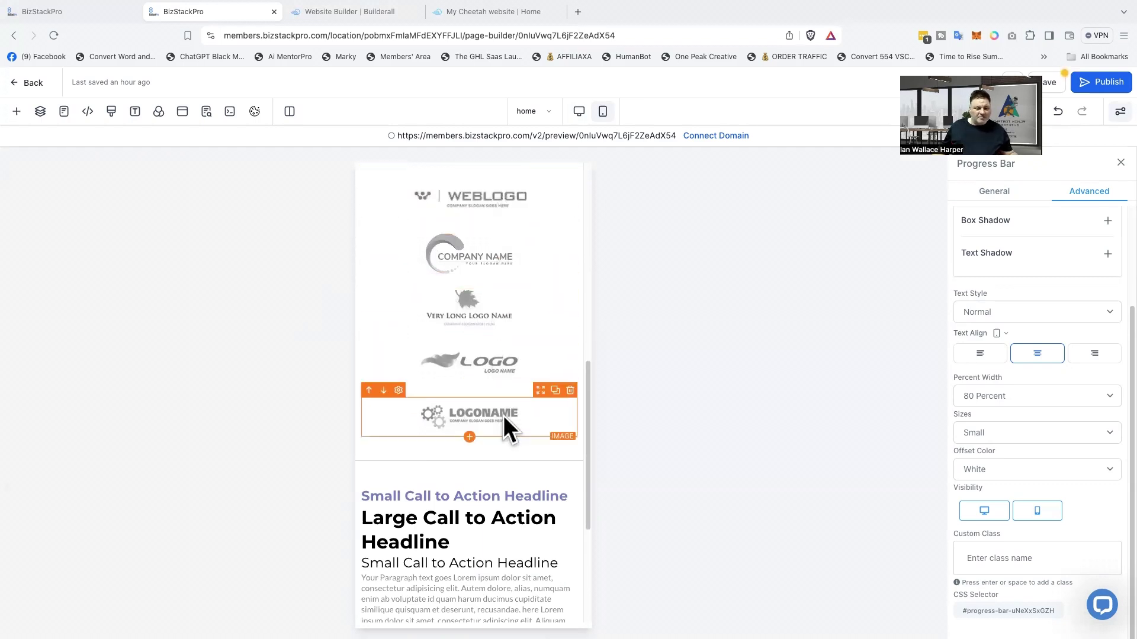
scroll(504, 419, down, 2)
scroll(508, 424, down, 1)
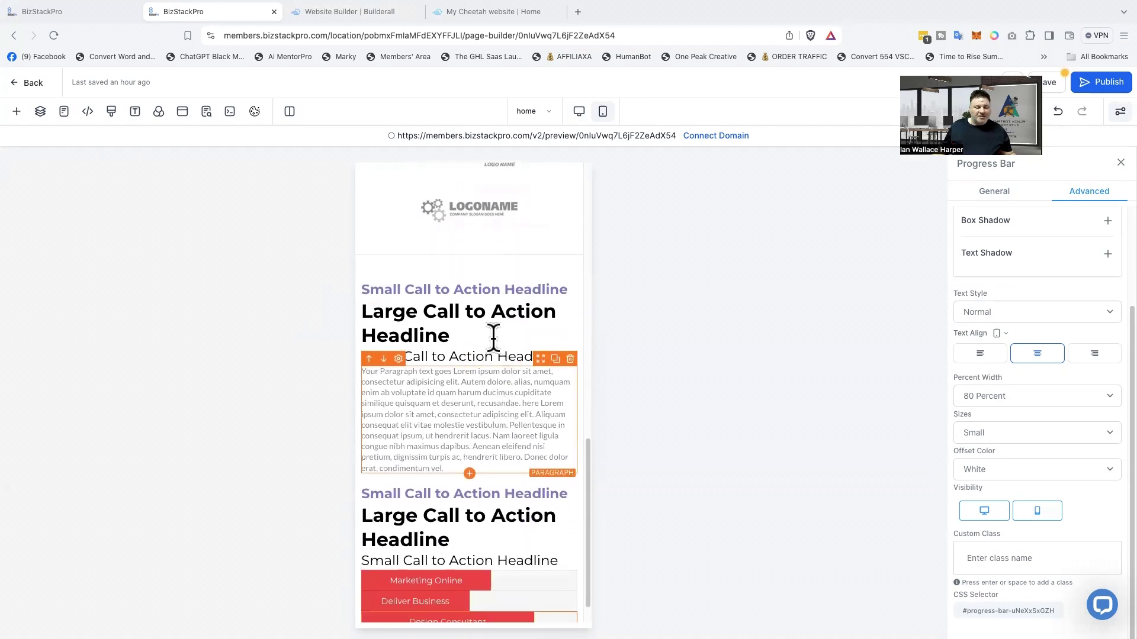
scroll(501, 431, down, 1)
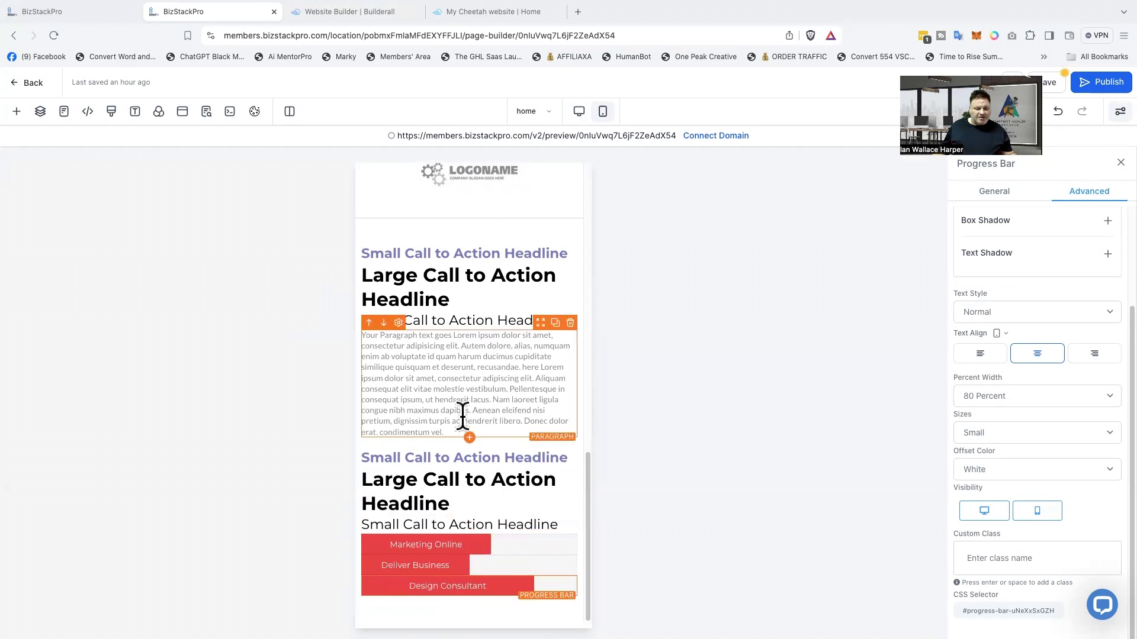
- Set the left and right padding of the first column's large headline to 20 px in mobile view
click(455, 254)
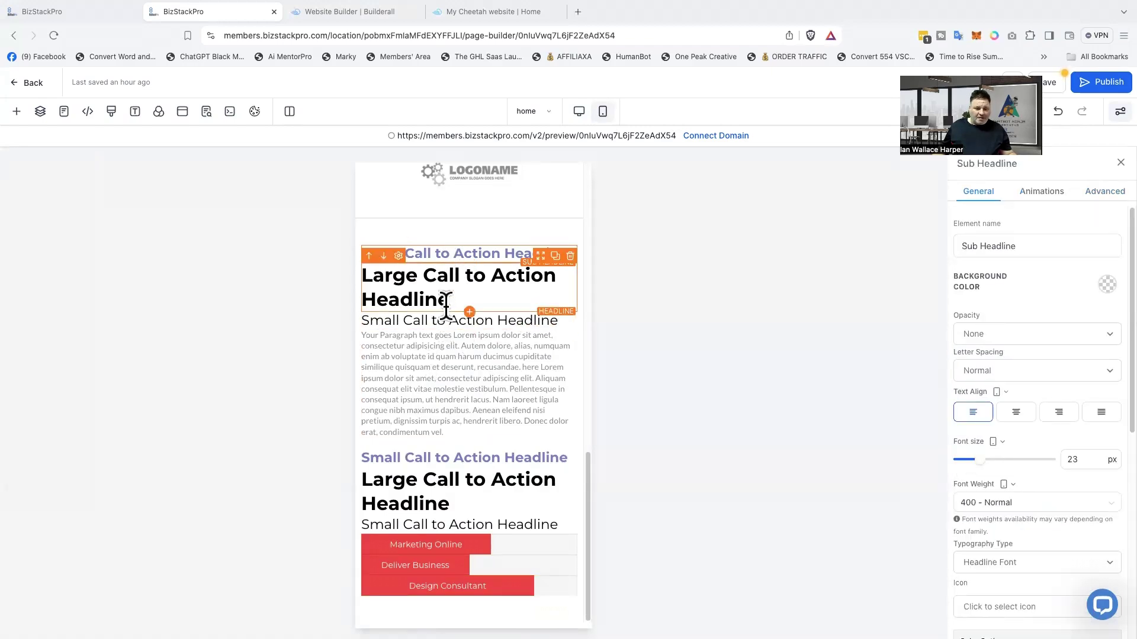
click(451, 287)
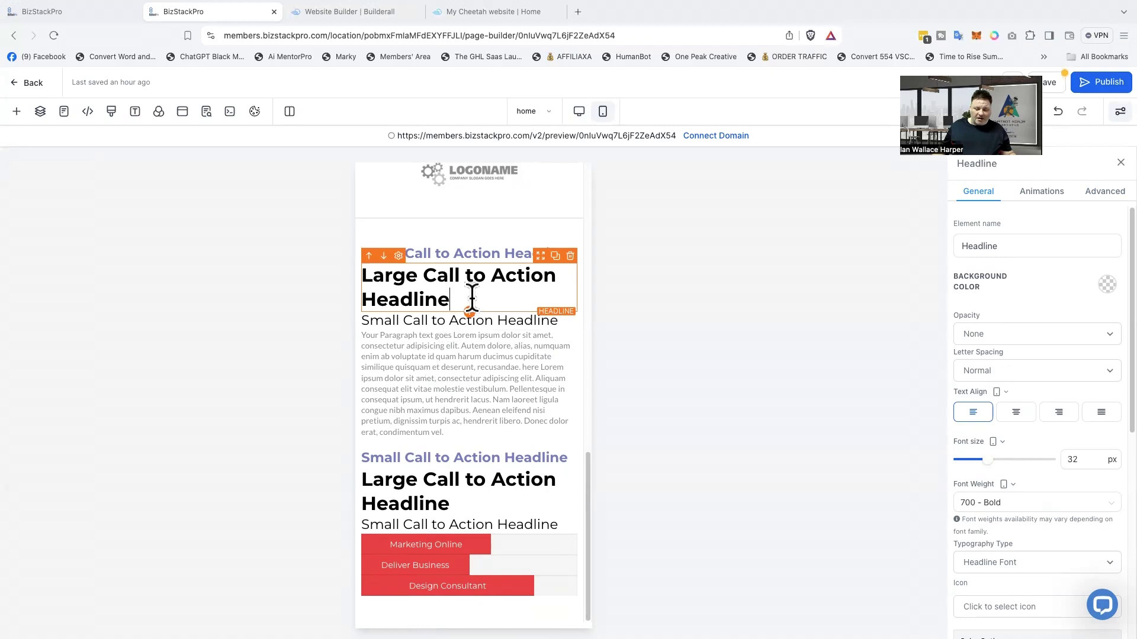
scroll(1030, 516, down, 6)
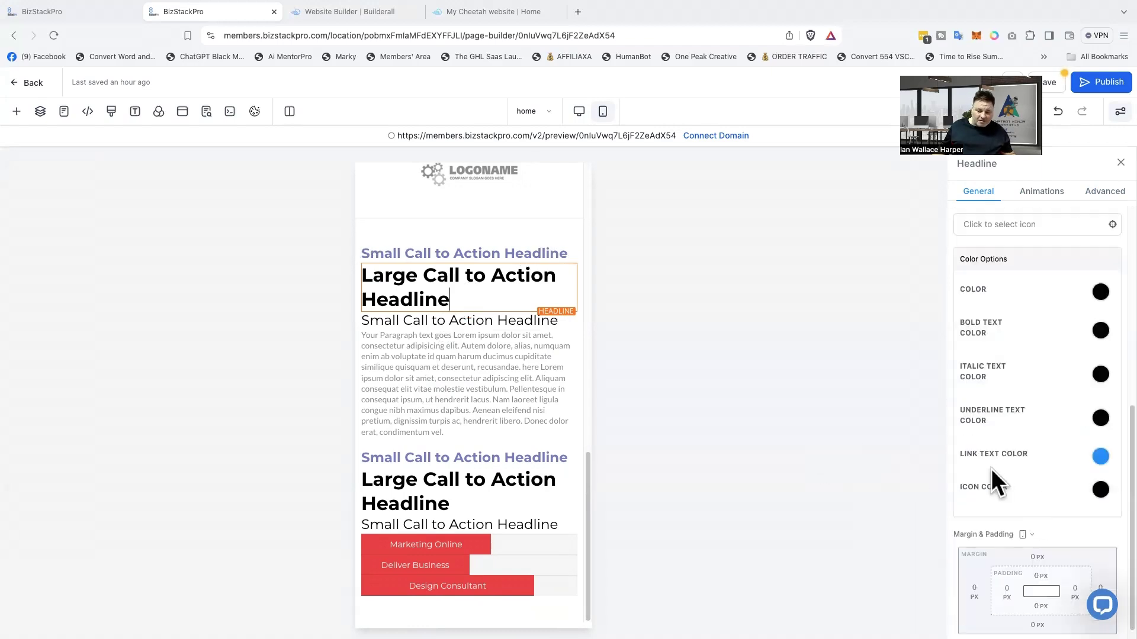
scroll(1000, 473, down, 1)
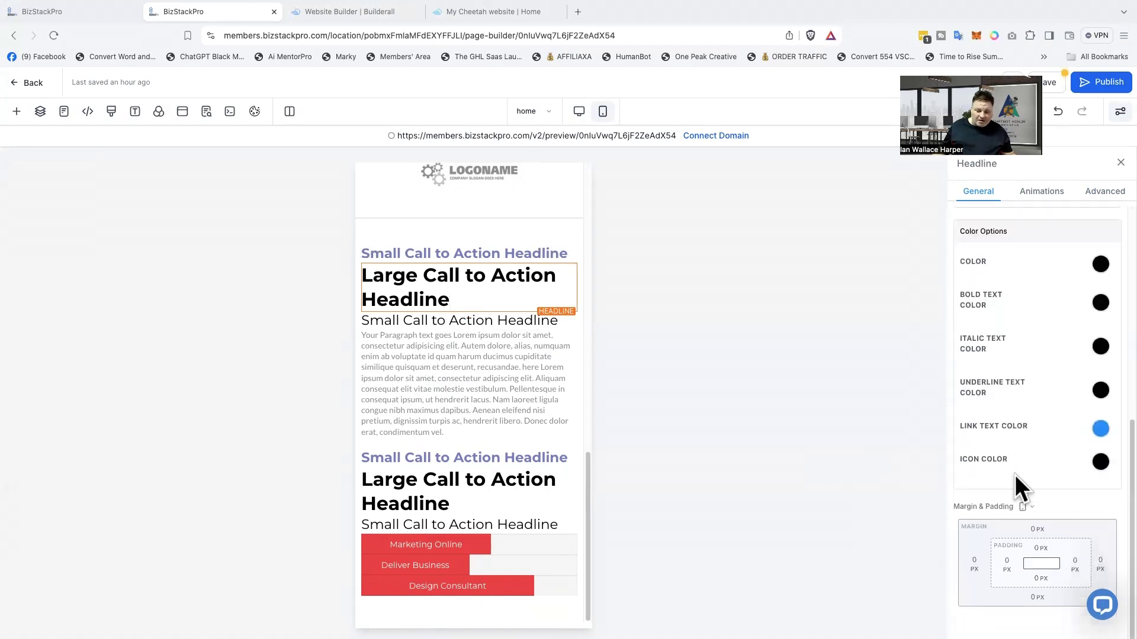
click(1007, 563)
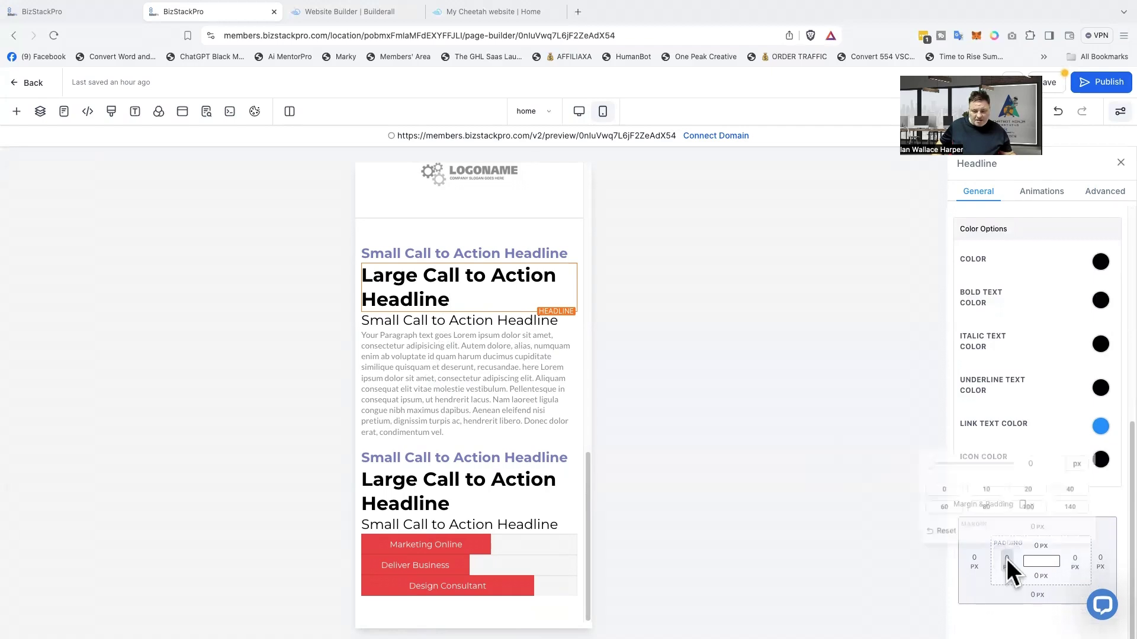
click(1029, 486)
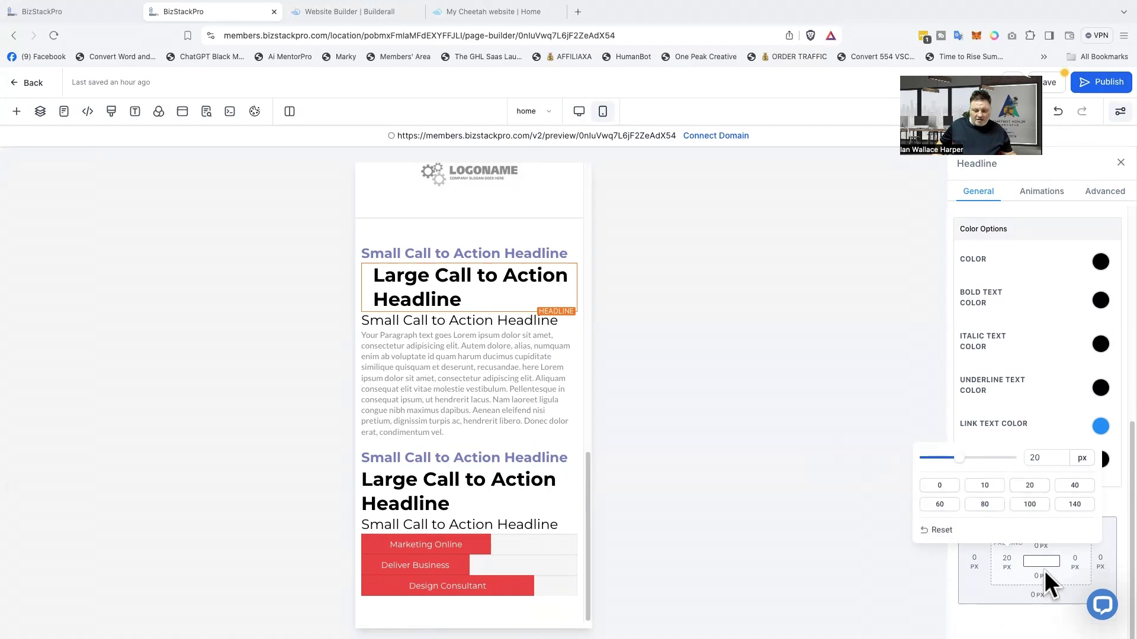
click(1073, 559)
click(1073, 559)
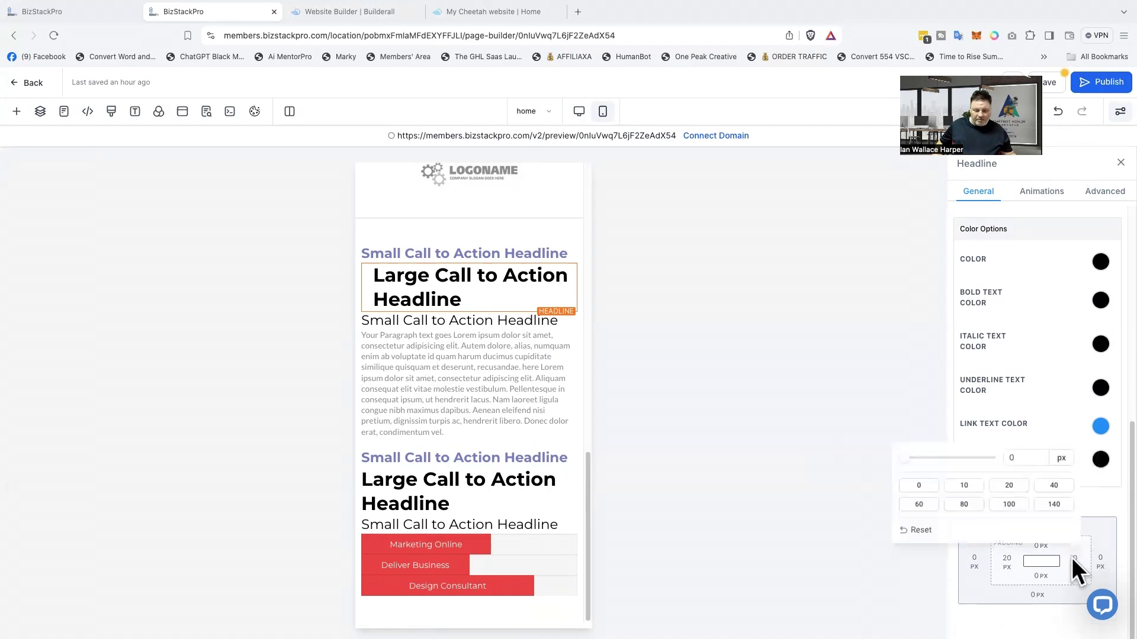
click(1010, 495)
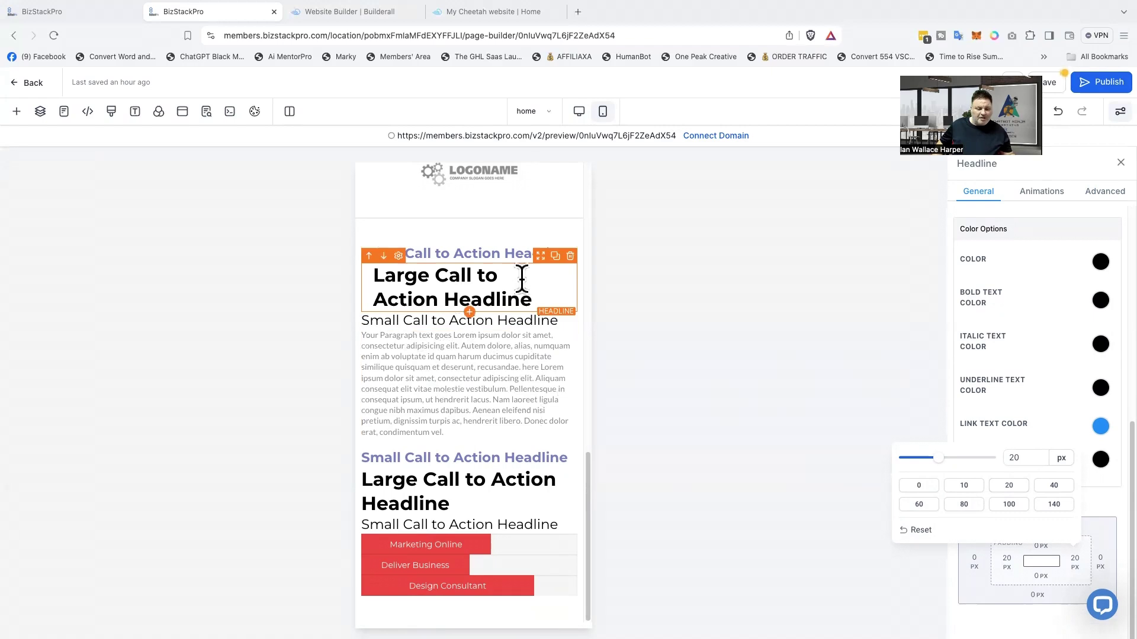
- Set the left and right padding of the purple sub headline above the first large headline to 20 px
click(494, 254)
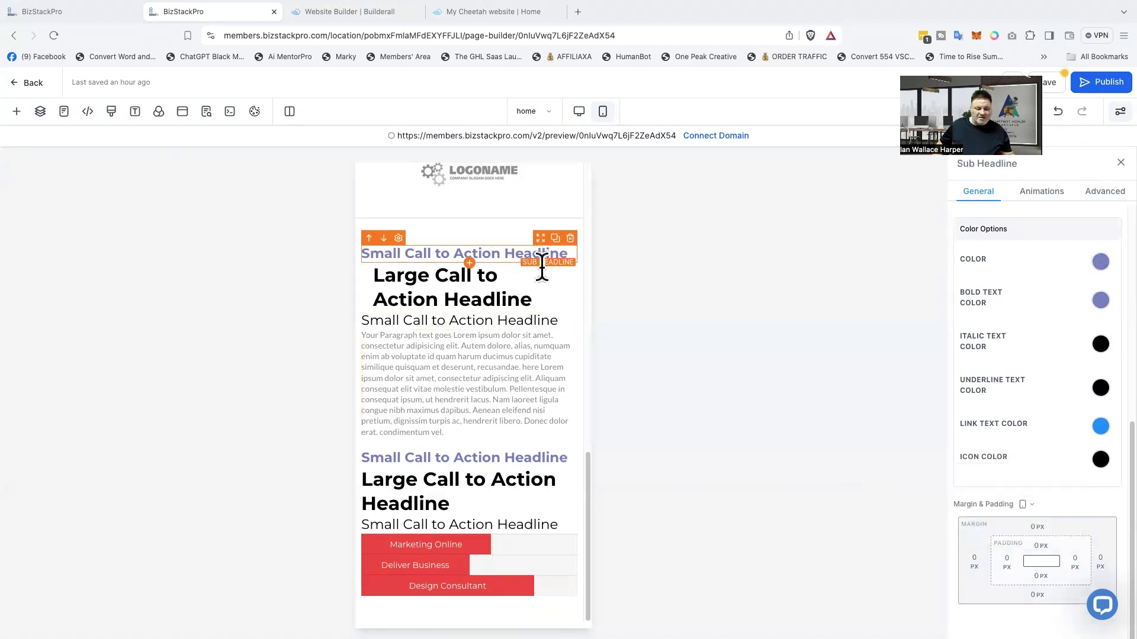
click(1009, 563)
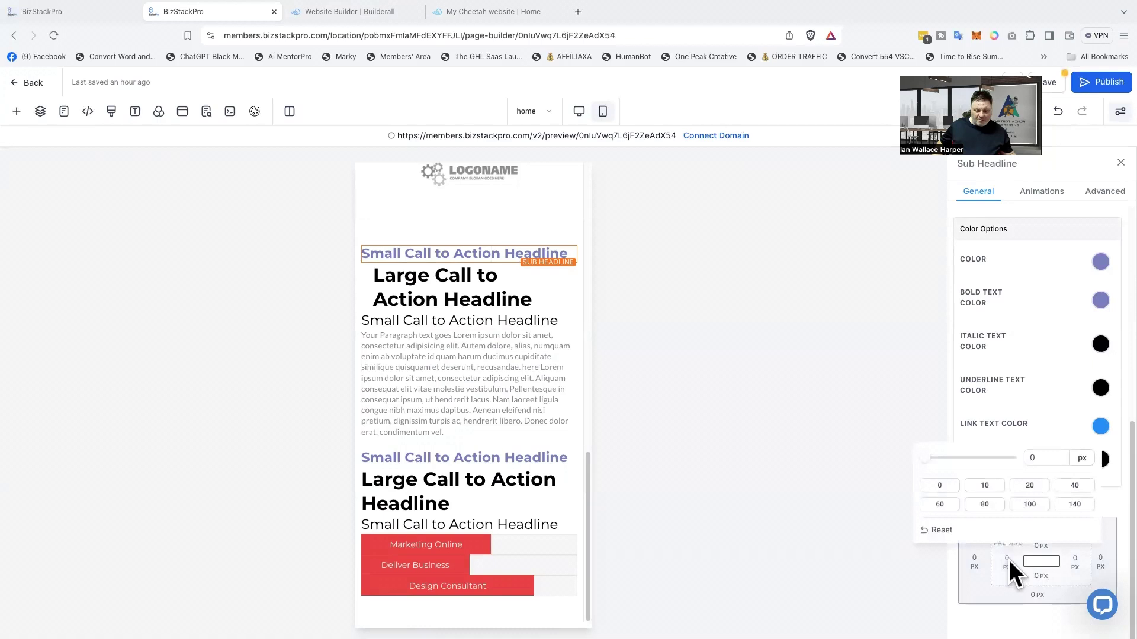
click(1028, 487)
click(1074, 559)
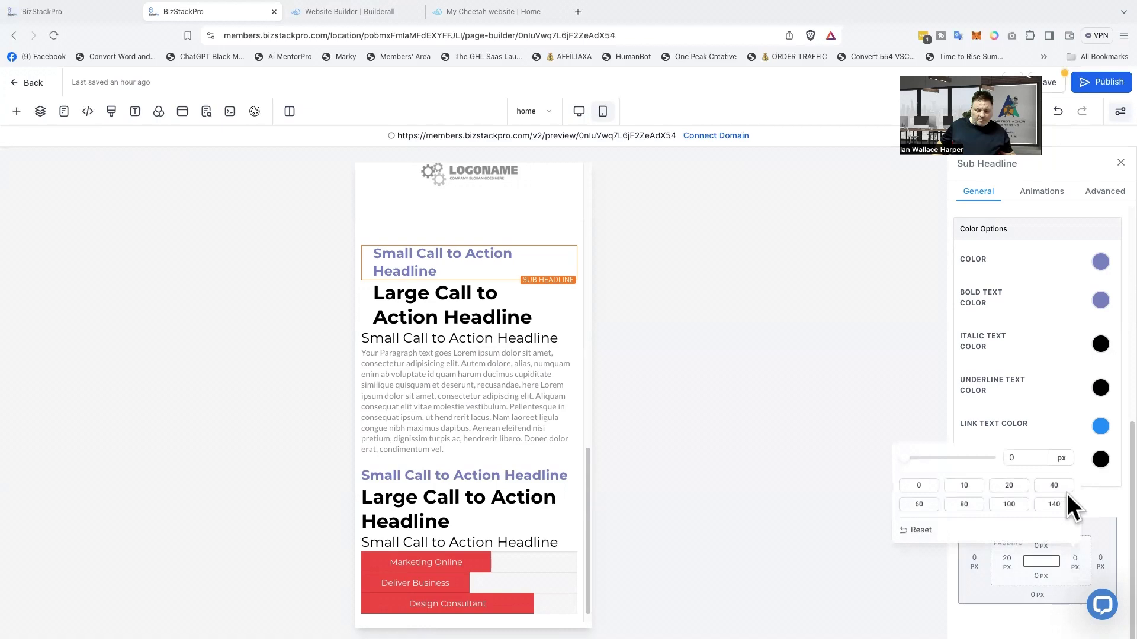
click(1009, 486)
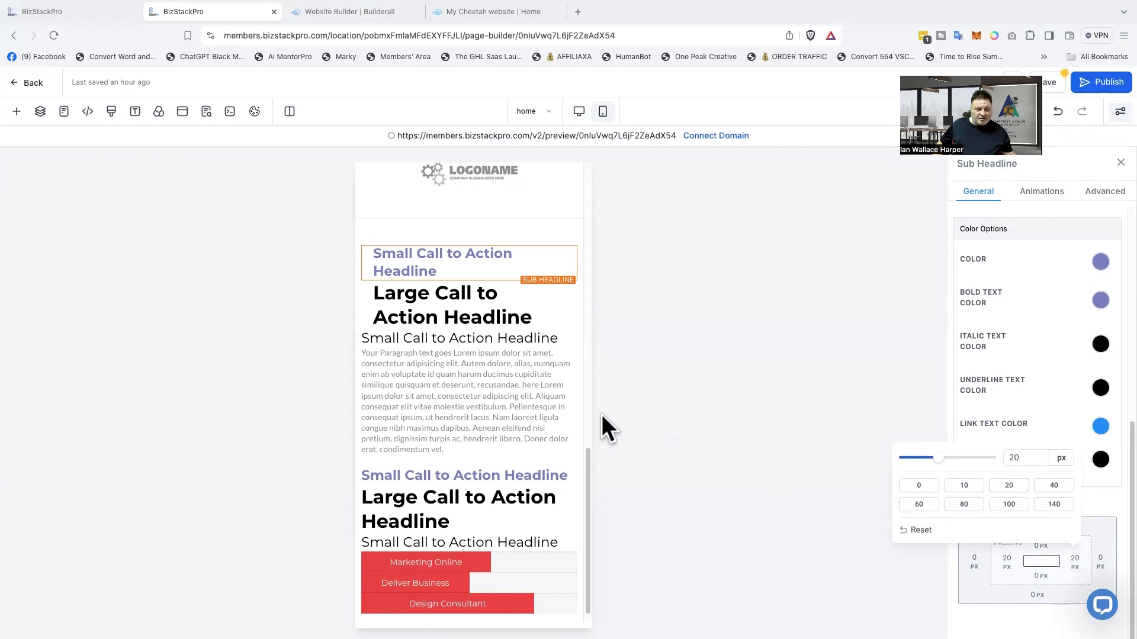
- Set the left and right padding of the first column's paragraph to 20 px in mobile view
click(474, 398)
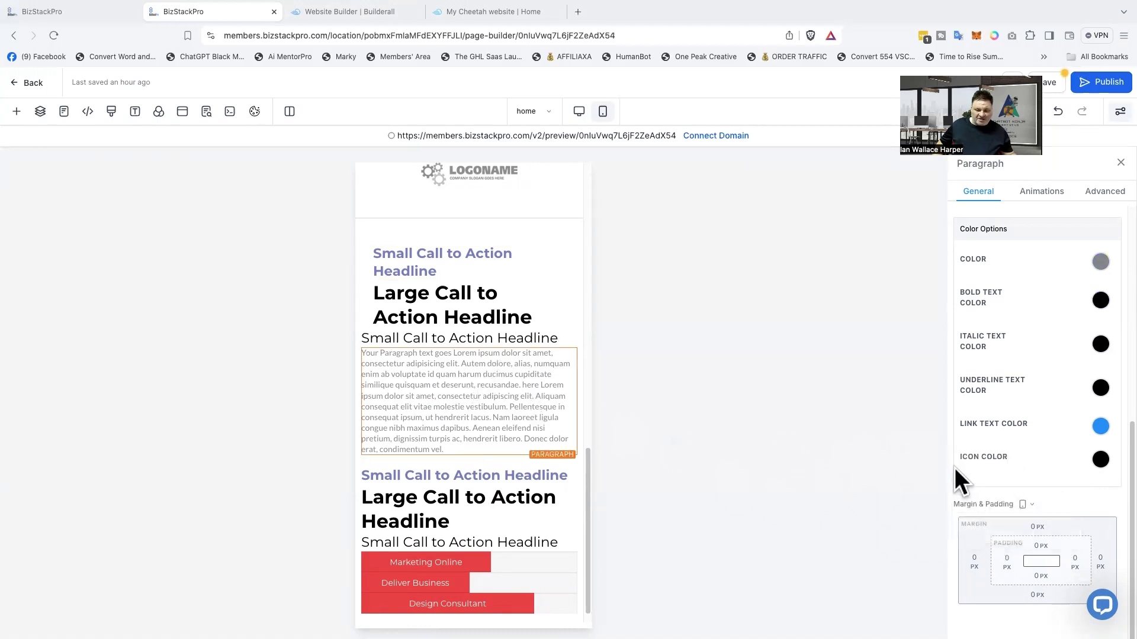
click(1005, 559)
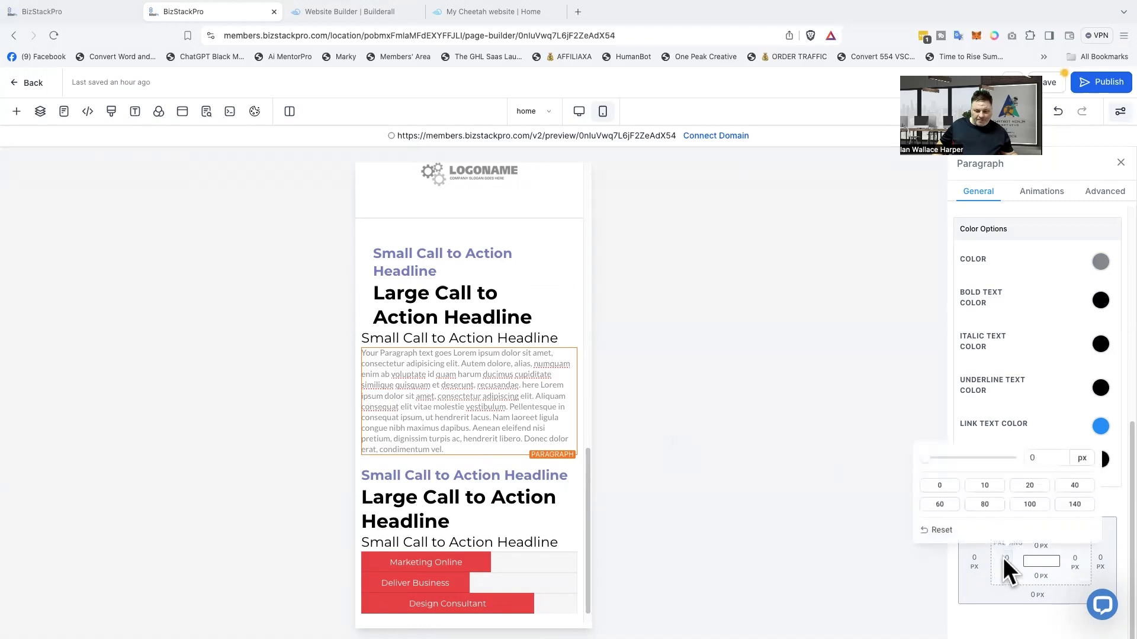
click(1031, 487)
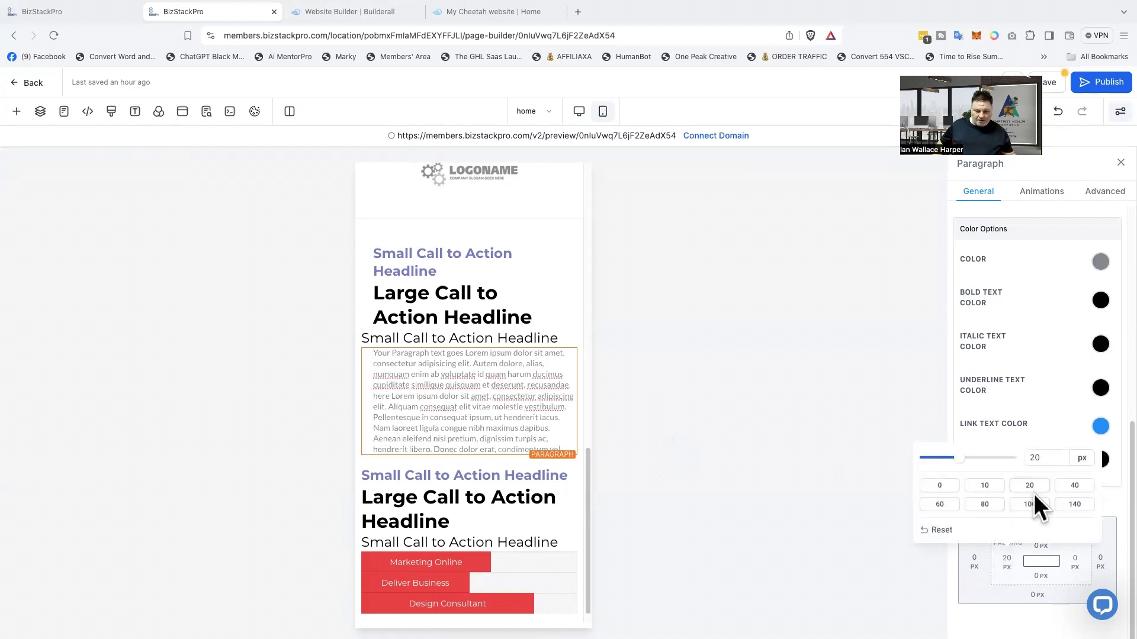
click(1074, 560)
click(1074, 560)
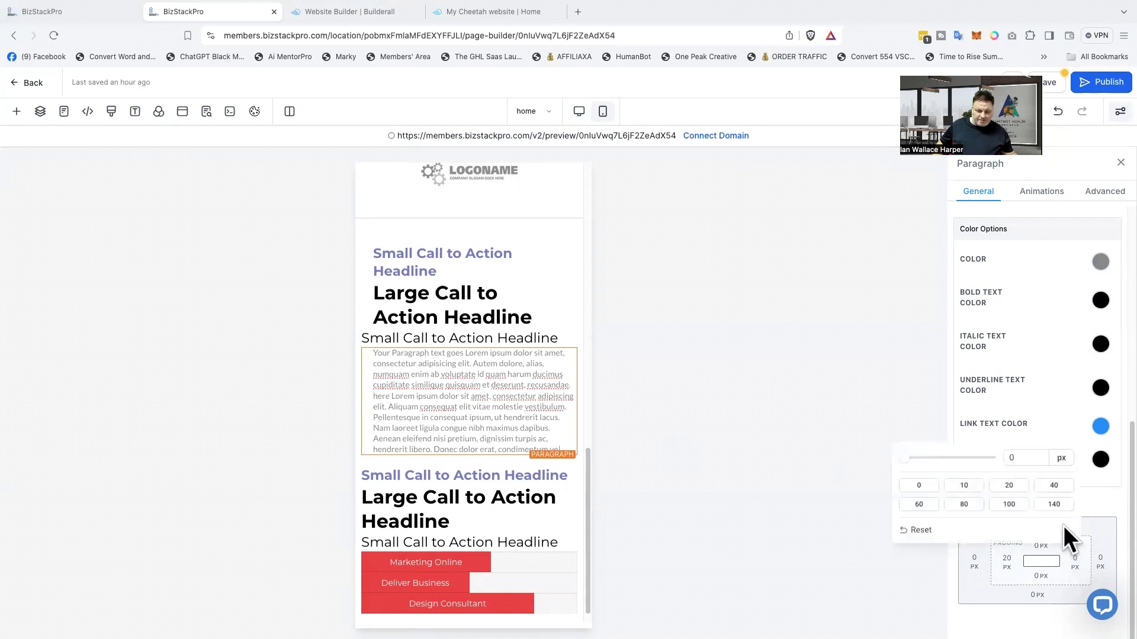
click(1011, 488)
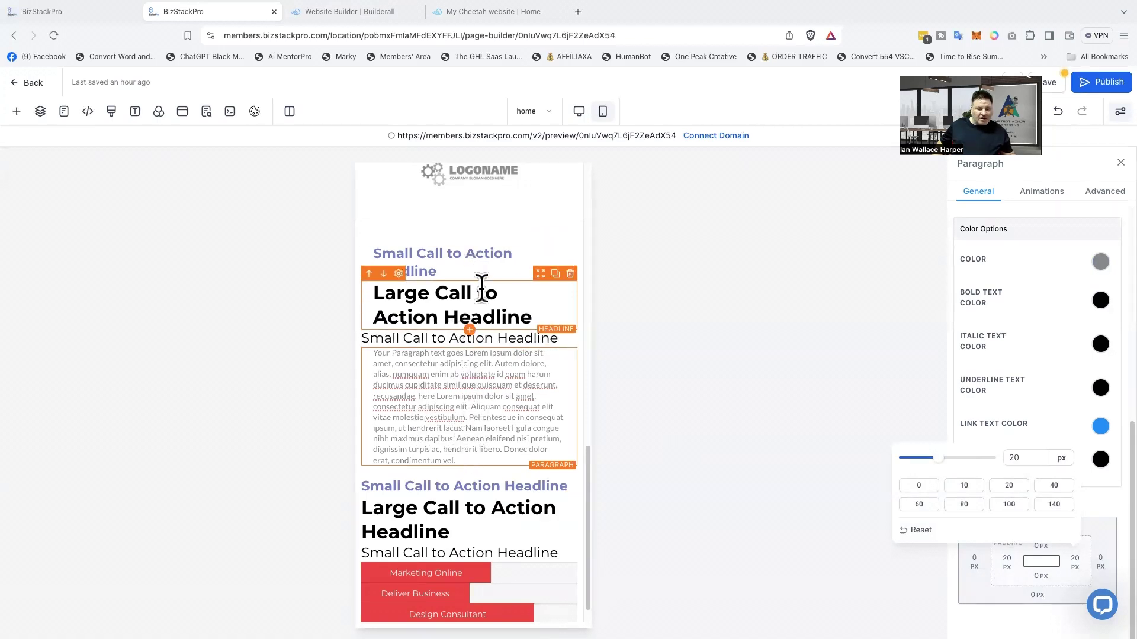
- Center the text of the first column's purple sub headline and its large headline in mobile view
click(443, 260)
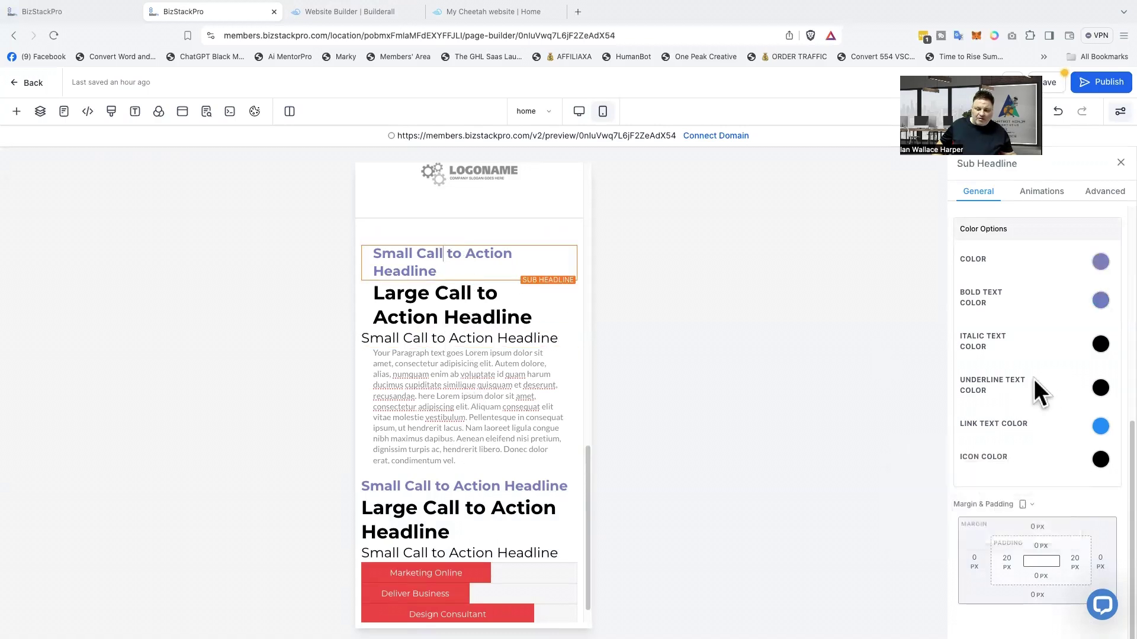
scroll(1036, 415, up, 7)
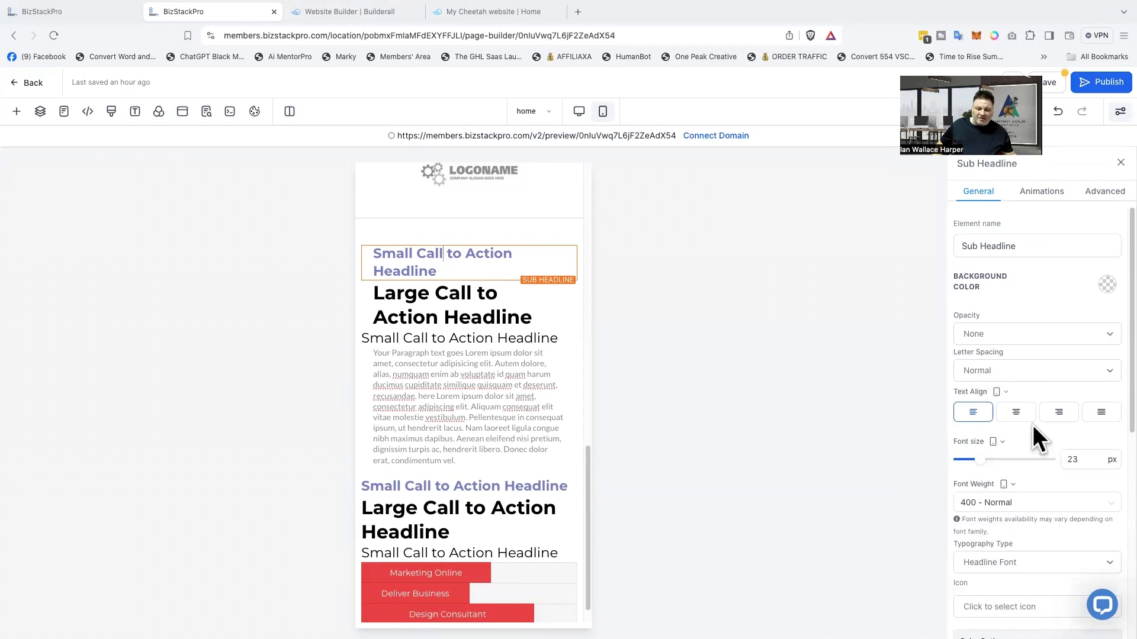
click(1016, 414)
click(459, 308)
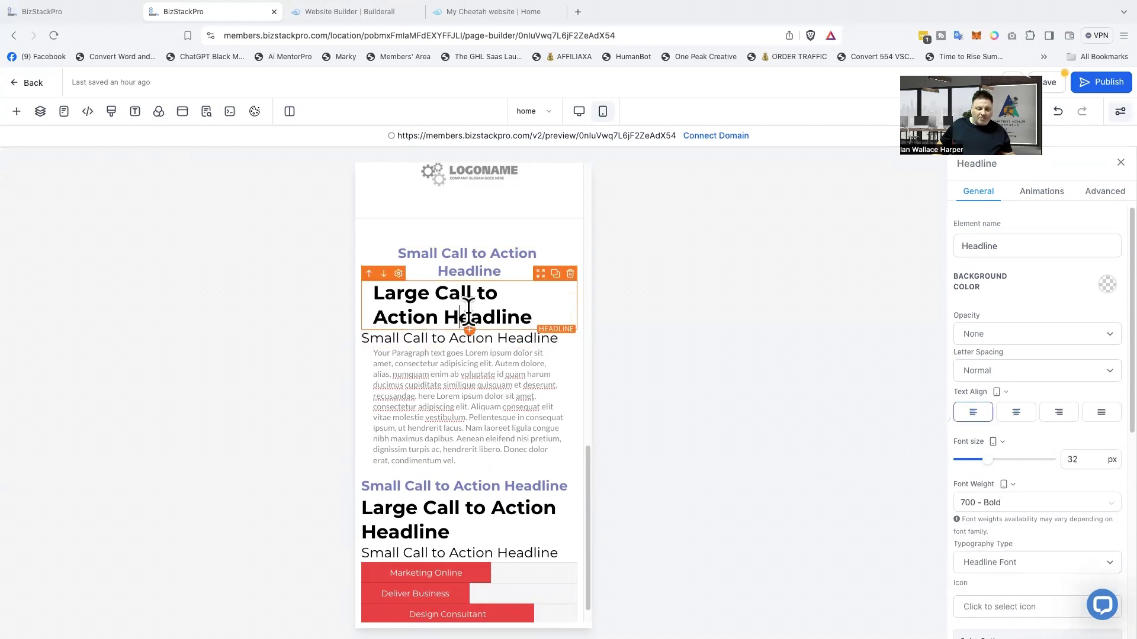
click(1017, 413)
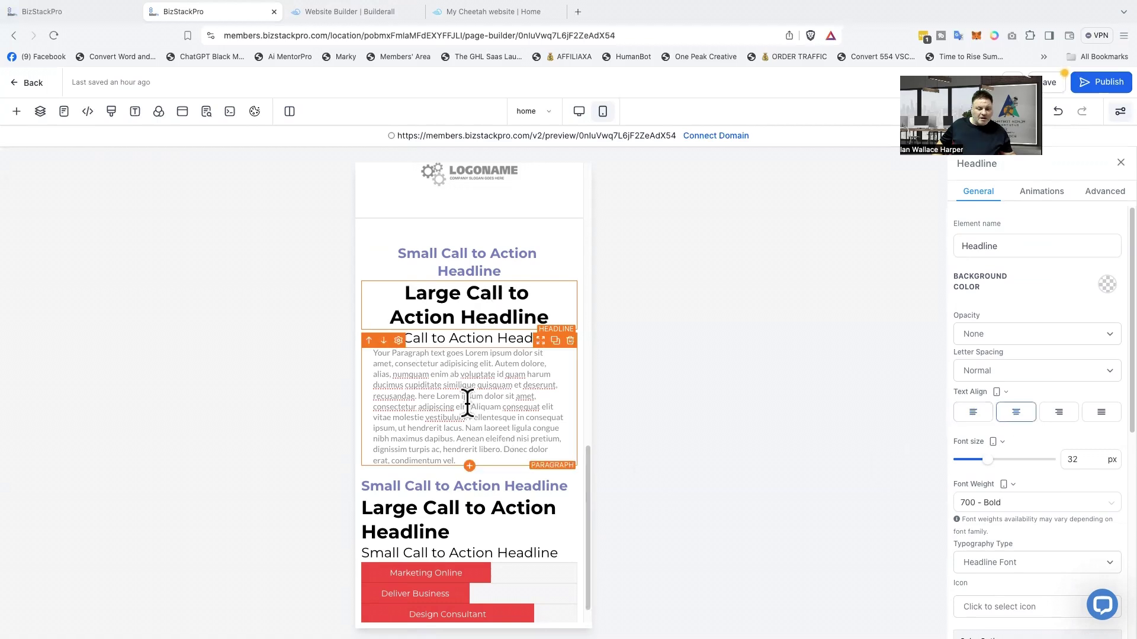
- Center the text of the first column's black sub headline and its paragraph in mobile view
click(469, 337)
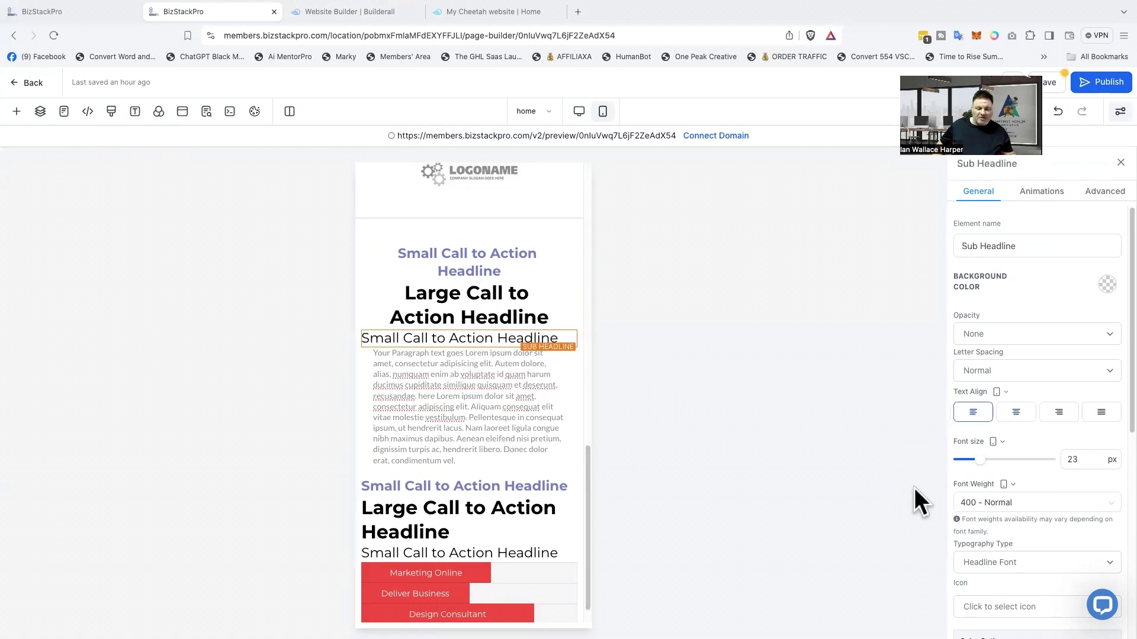
click(1016, 412)
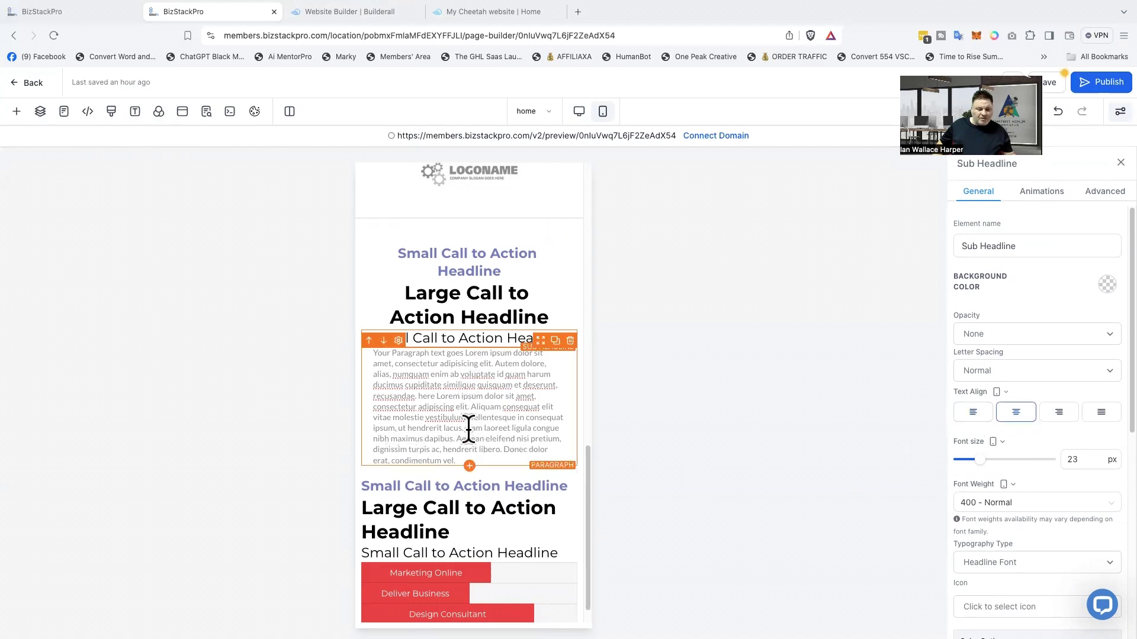
click(469, 404)
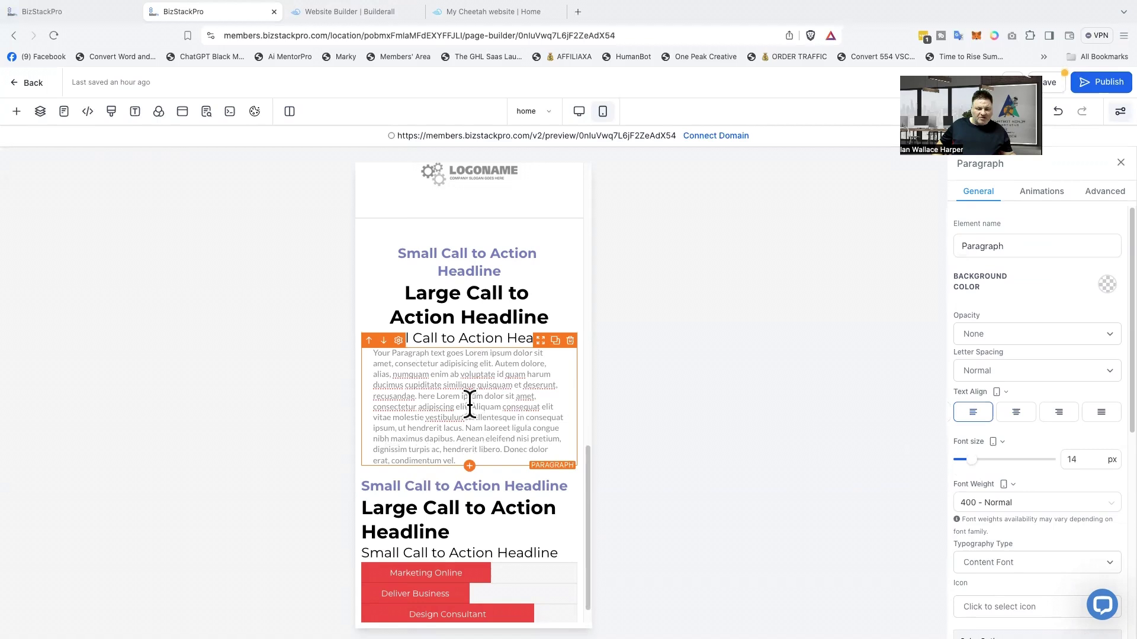
click(1019, 415)
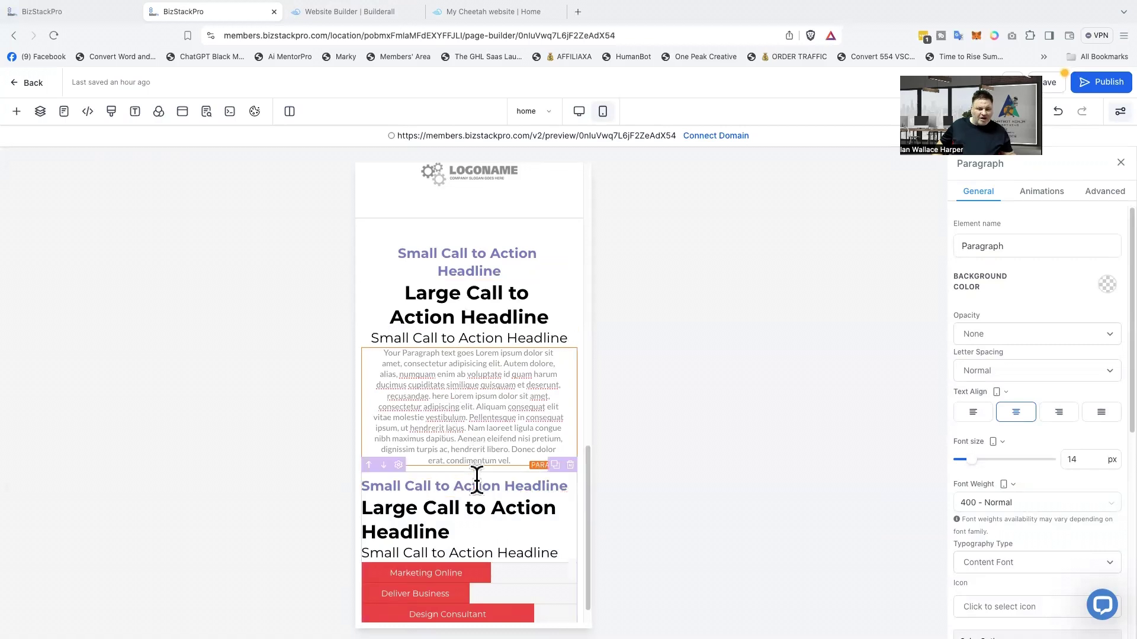
- Review the mobile layout from the skill bars up to the header and back to the logo section
scroll(474, 449, down, 1)
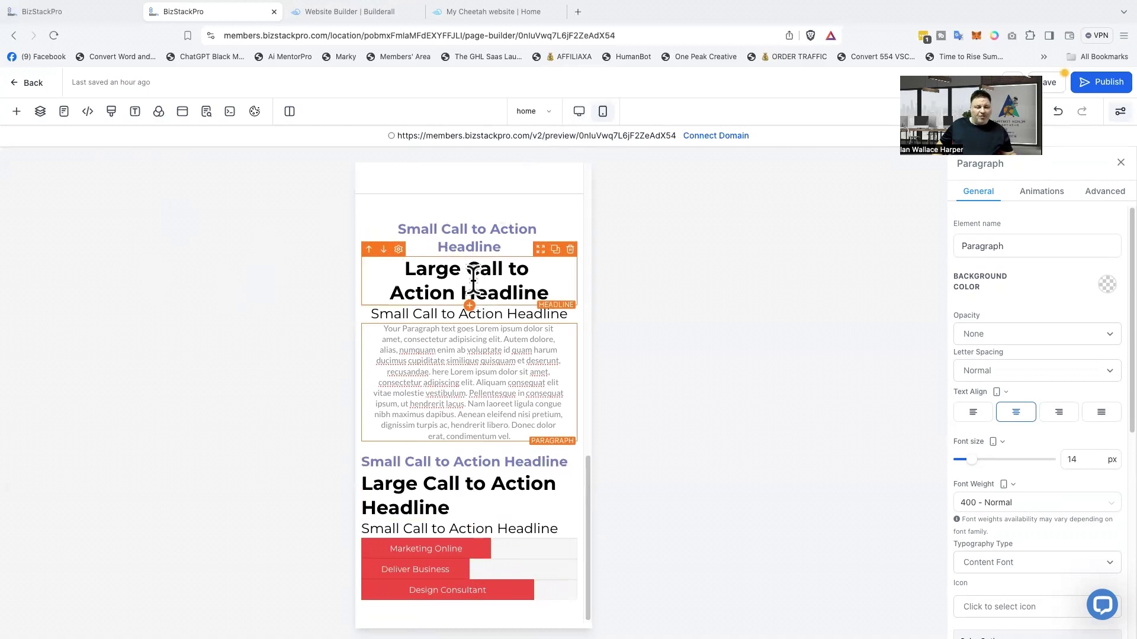
scroll(473, 280, up, 10)
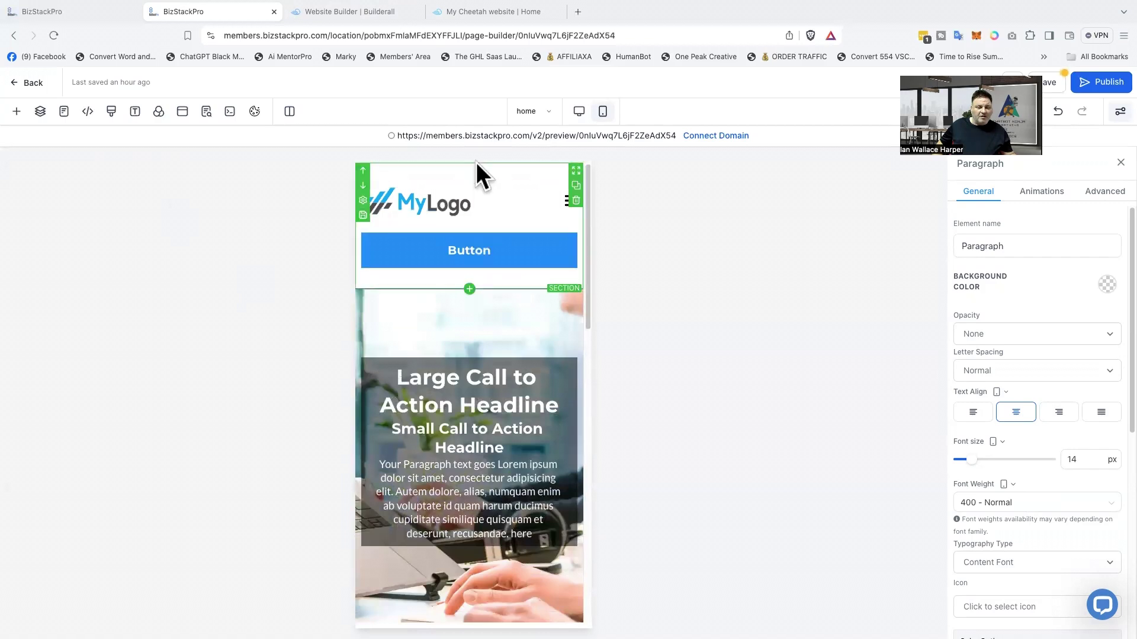
scroll(505, 367, down, 10)
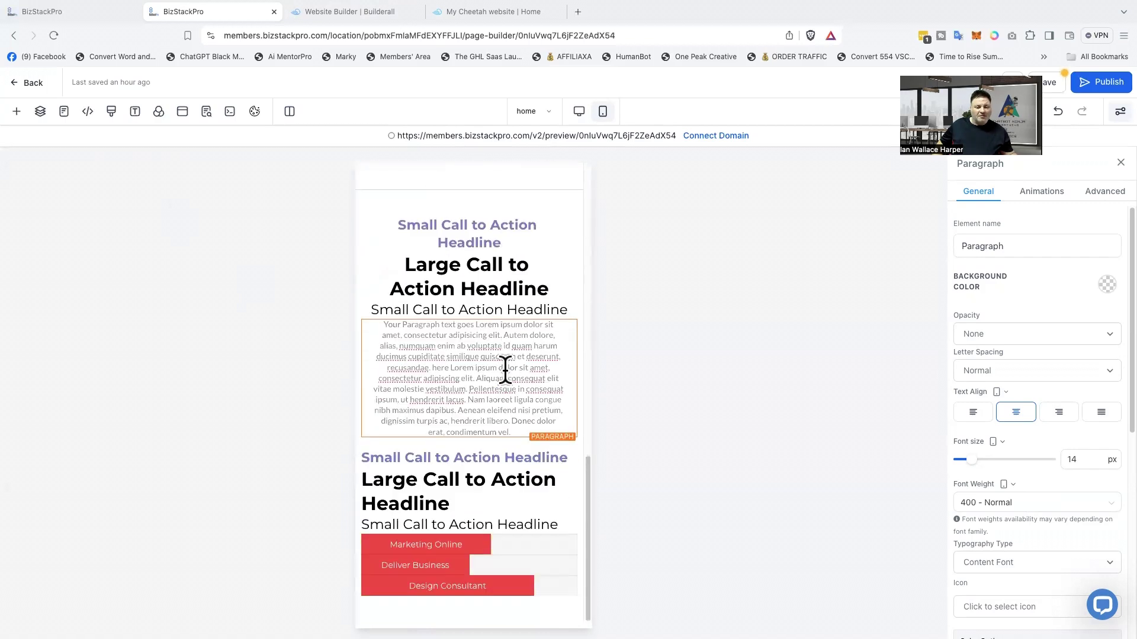
scroll(495, 319, up, 5)
scroll(495, 319, down, 1)
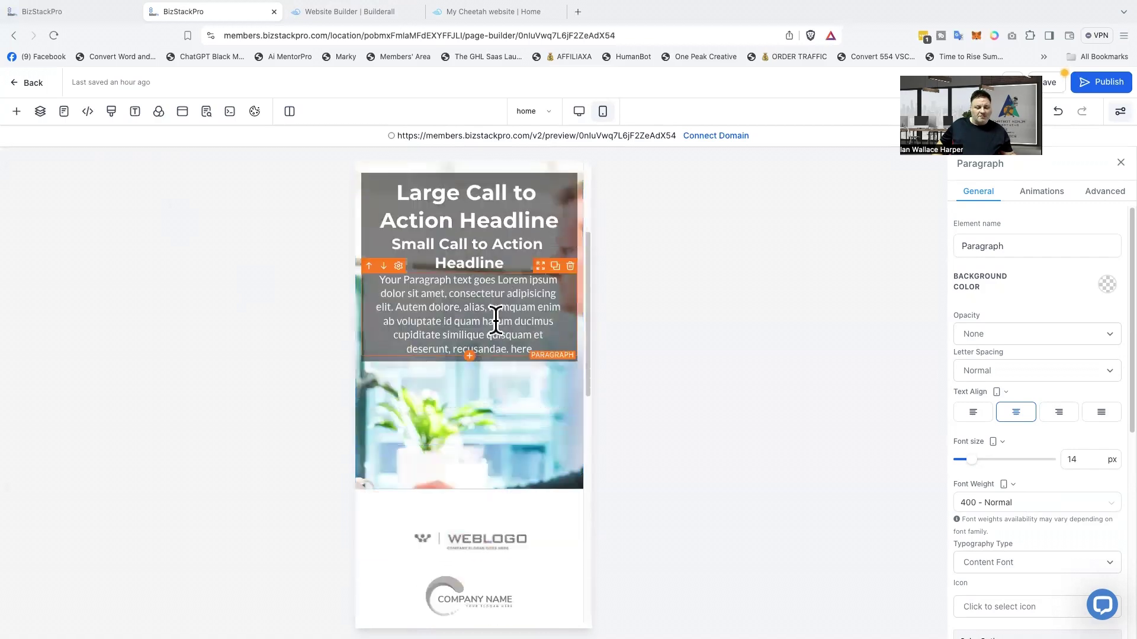
scroll(495, 319, down, 2)
- Select the WEBLOGO image below the hero section and open its width for editing
click(472, 437)
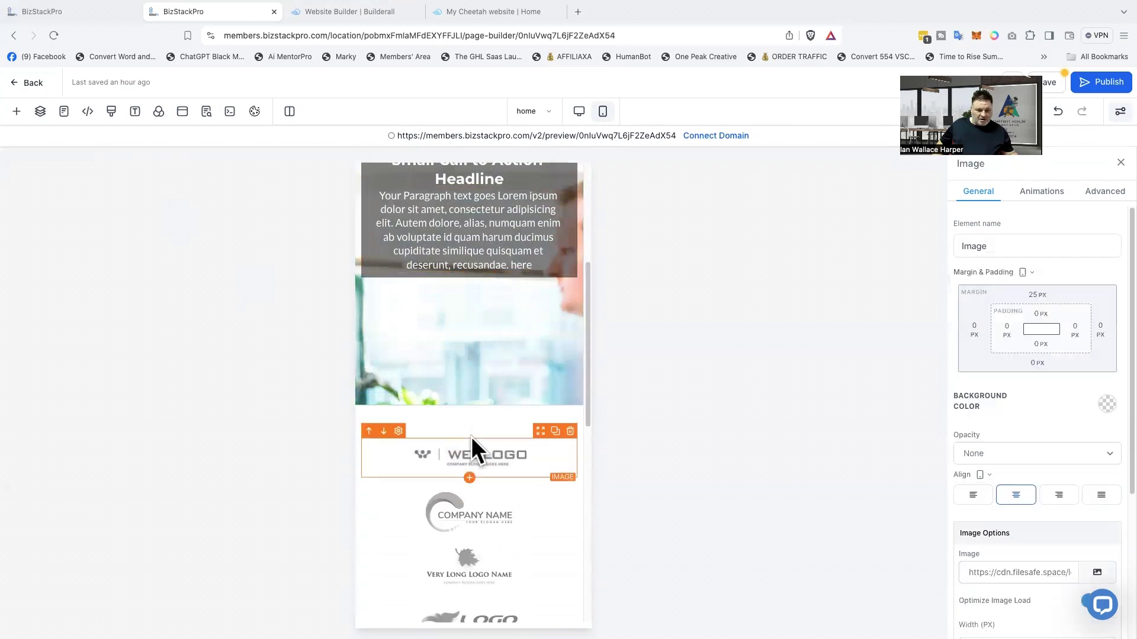
click(467, 422)
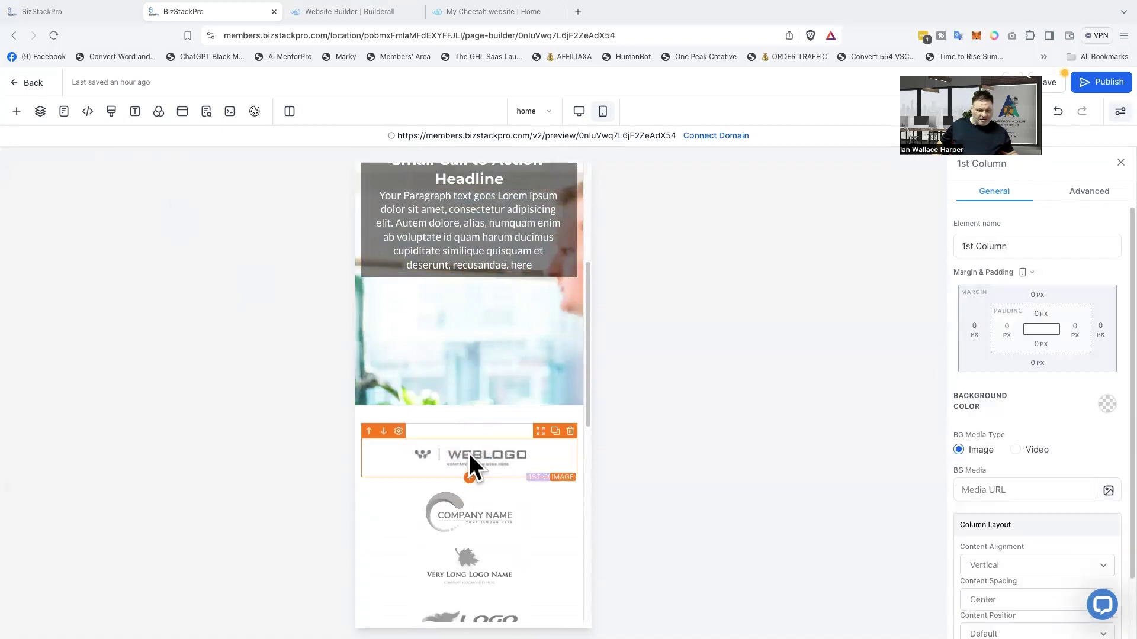
click(469, 454)
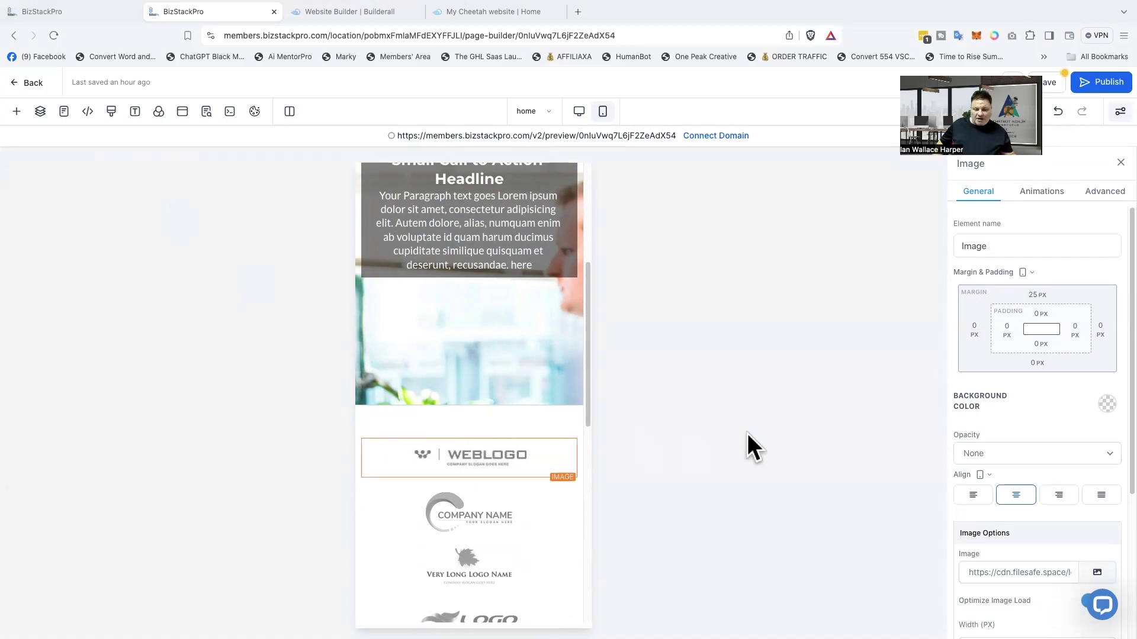
scroll(1016, 451, down, 4)
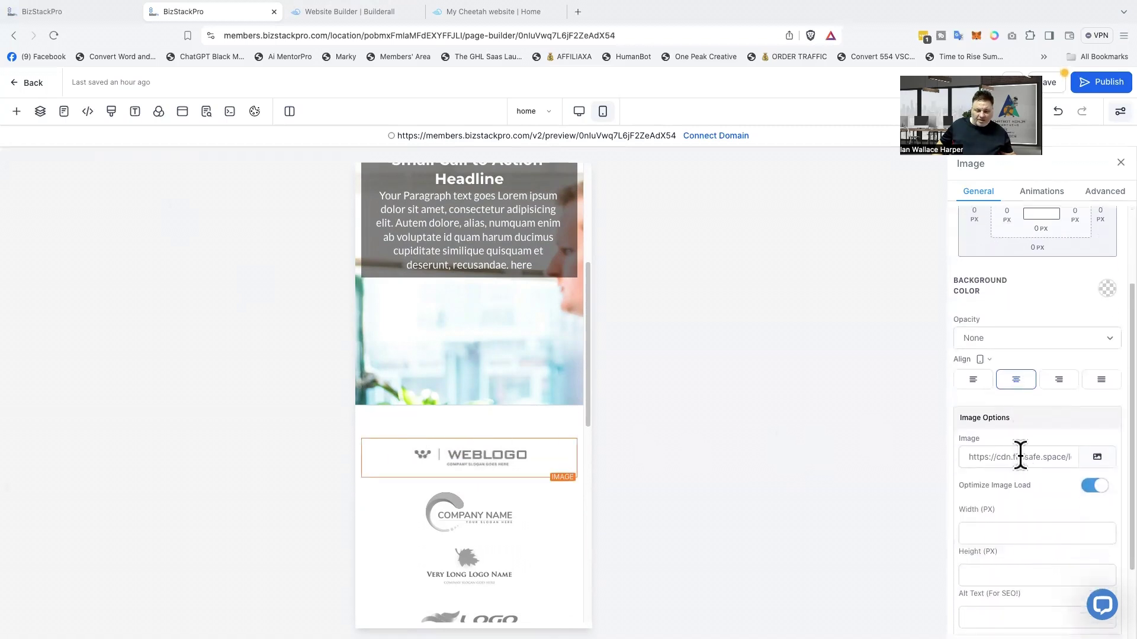
scroll(1020, 454, down, 1)
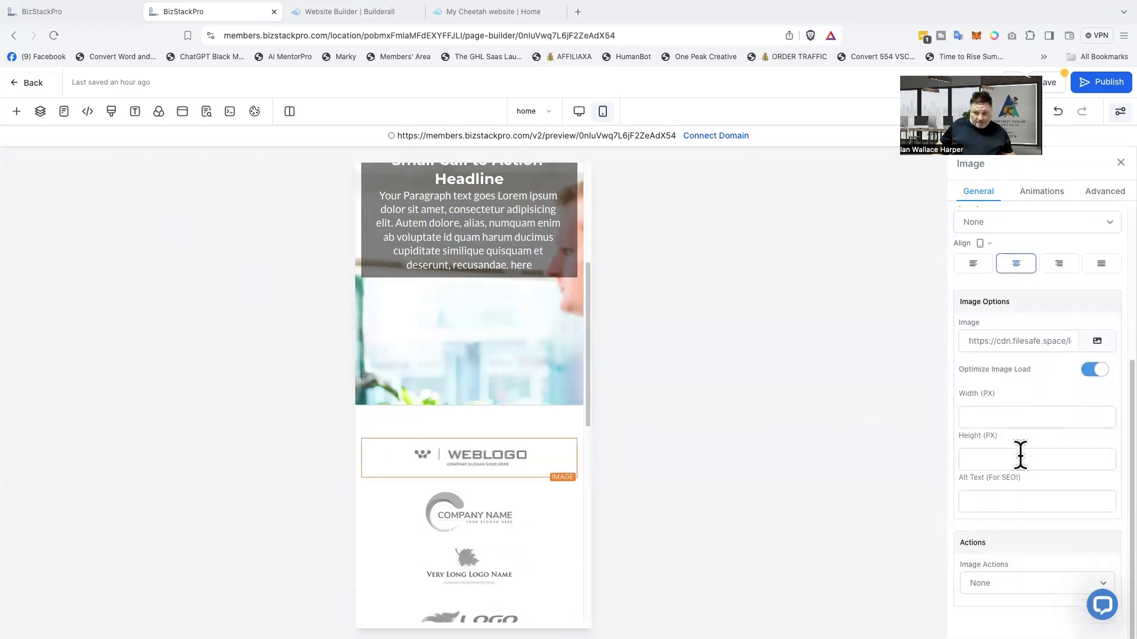
scroll(1020, 455, up, 5)
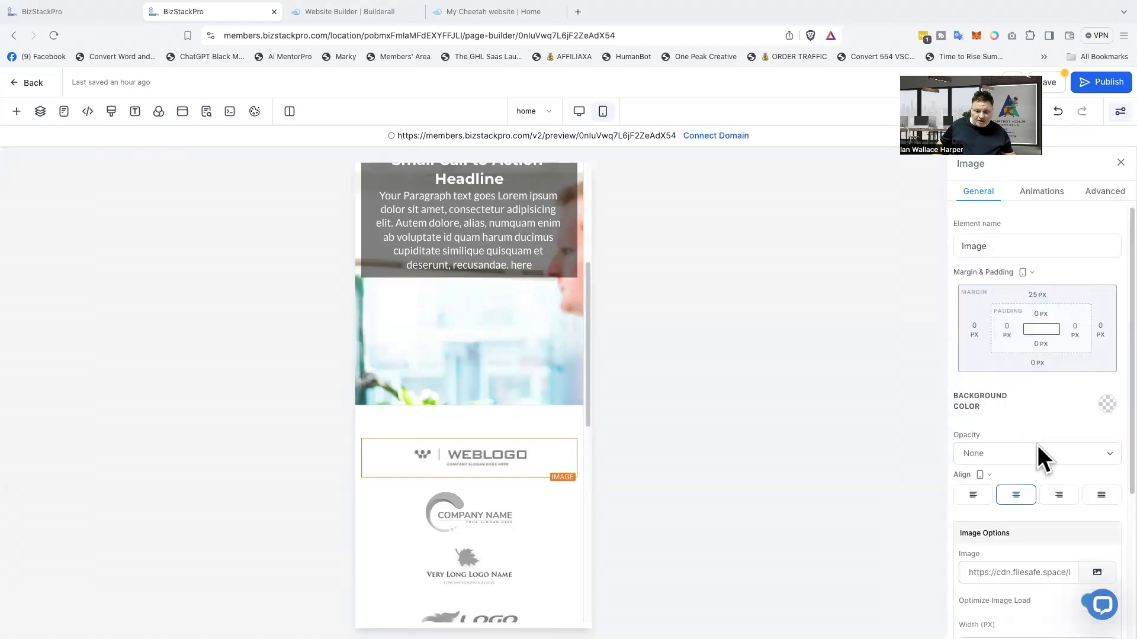
scroll(1039, 445, down, 4)
scroll(1038, 444, down, 3)
click(992, 450)
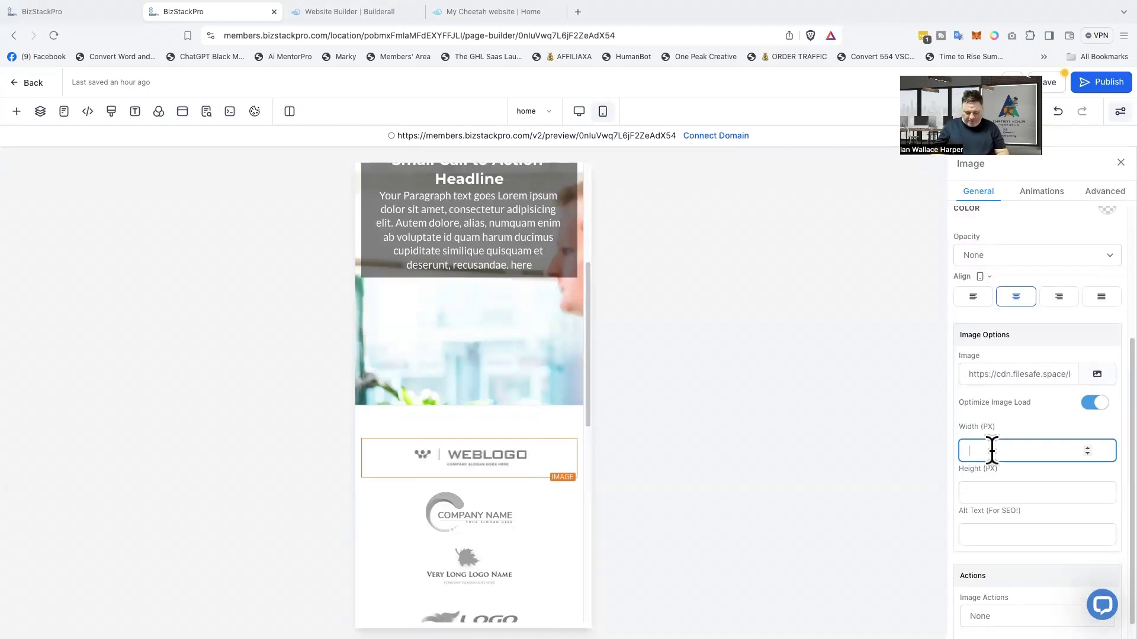
- Try a width of 100 px and then 200 px on the WEBLOGO image
text(10)
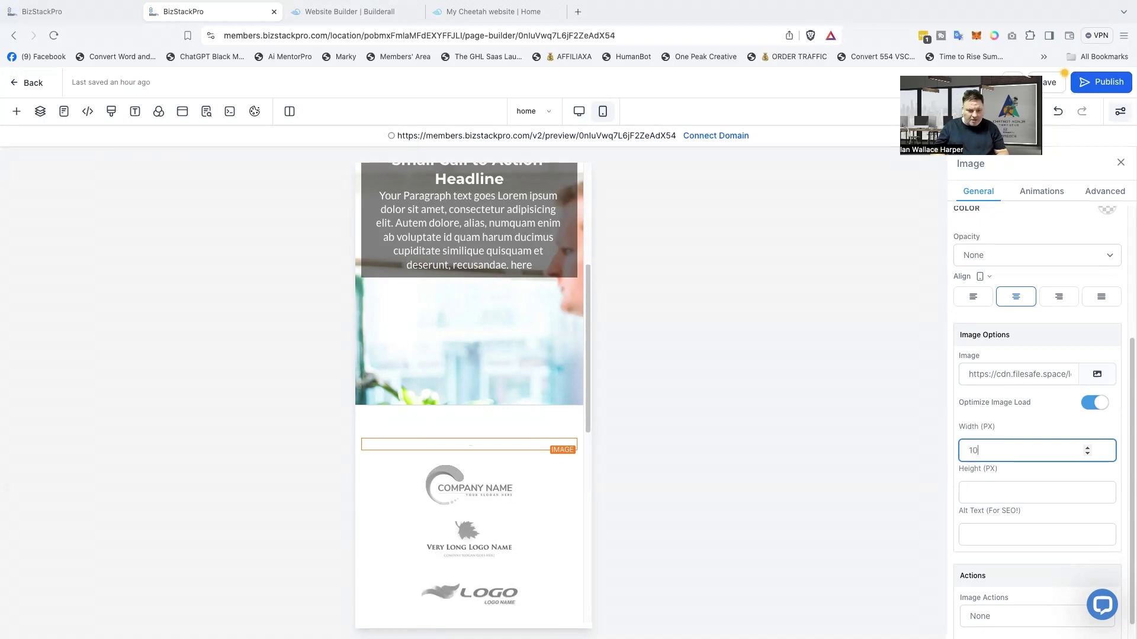
text(0)
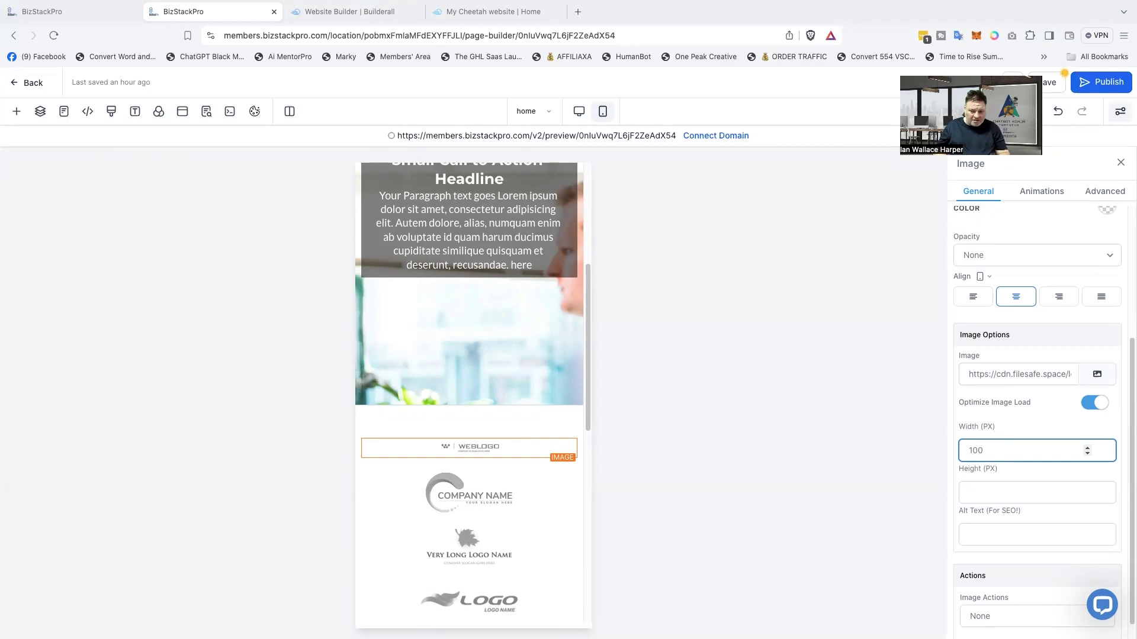
key(BackSpace)
key(BackSpace)
key(BackSpace)
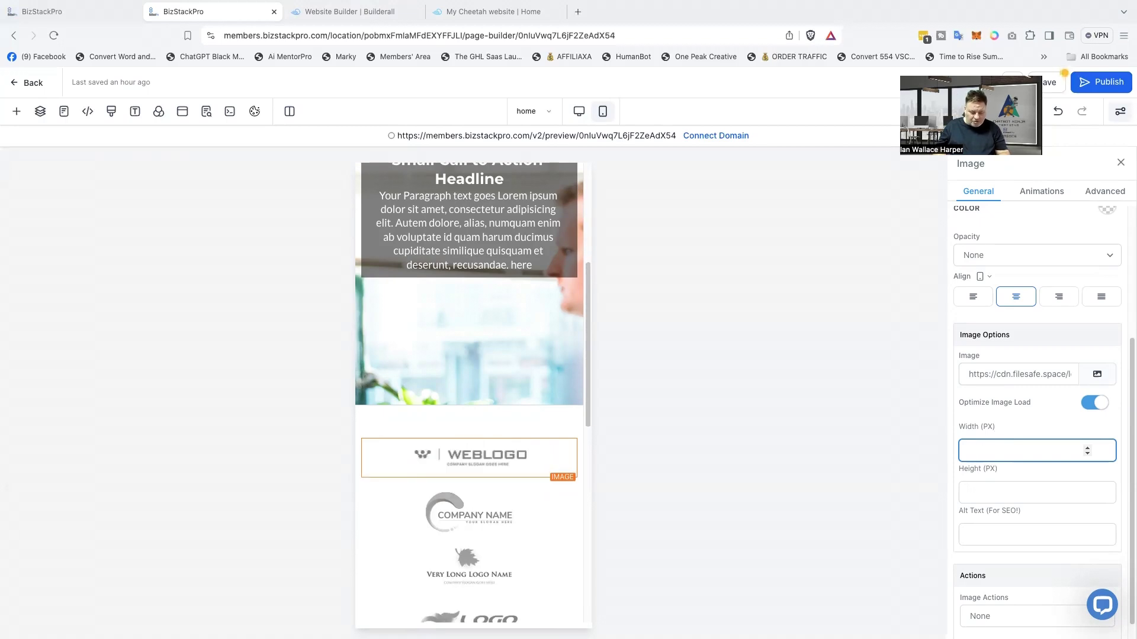
text(200)
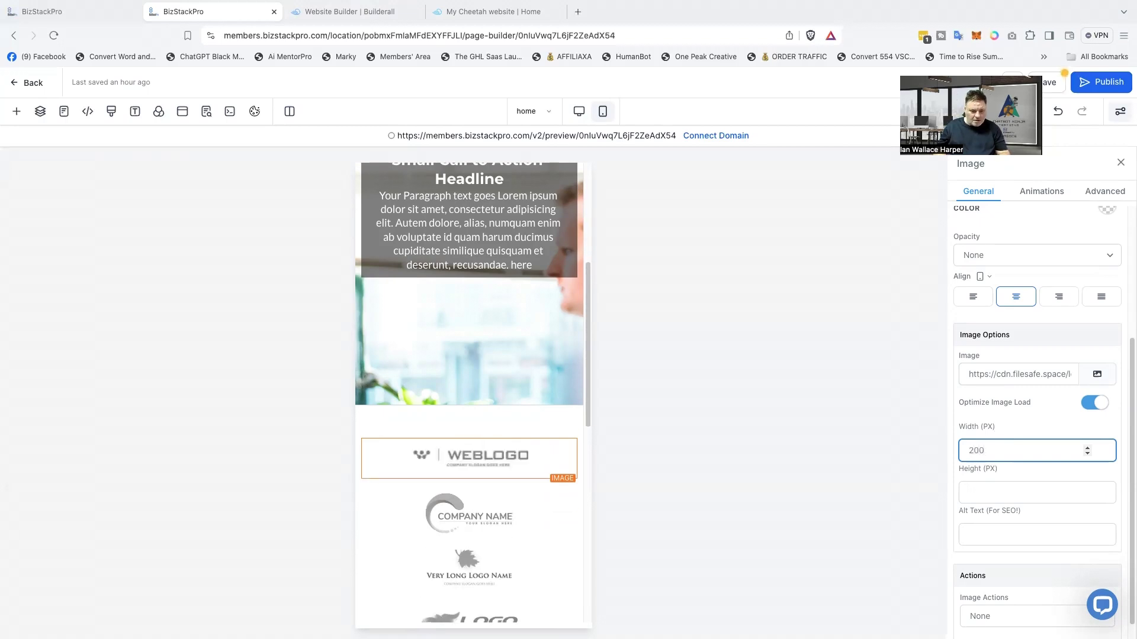
- Set the WEBLOGO image's width to 150 px
key(BackSpace)
key(BackSpace)
key(BackSpace)
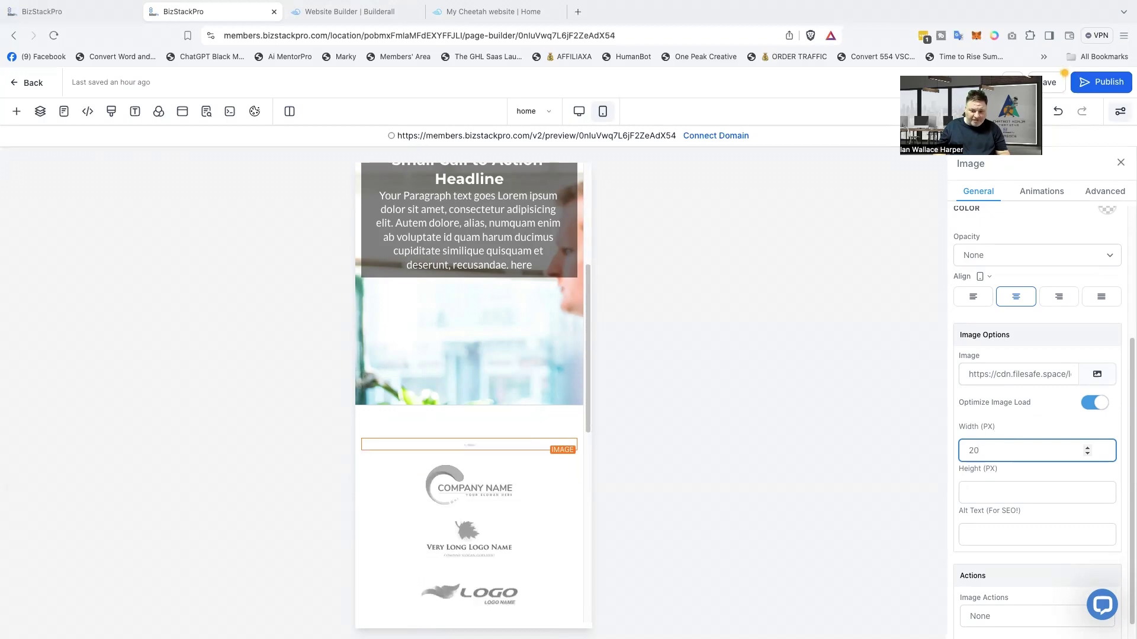
text(15)
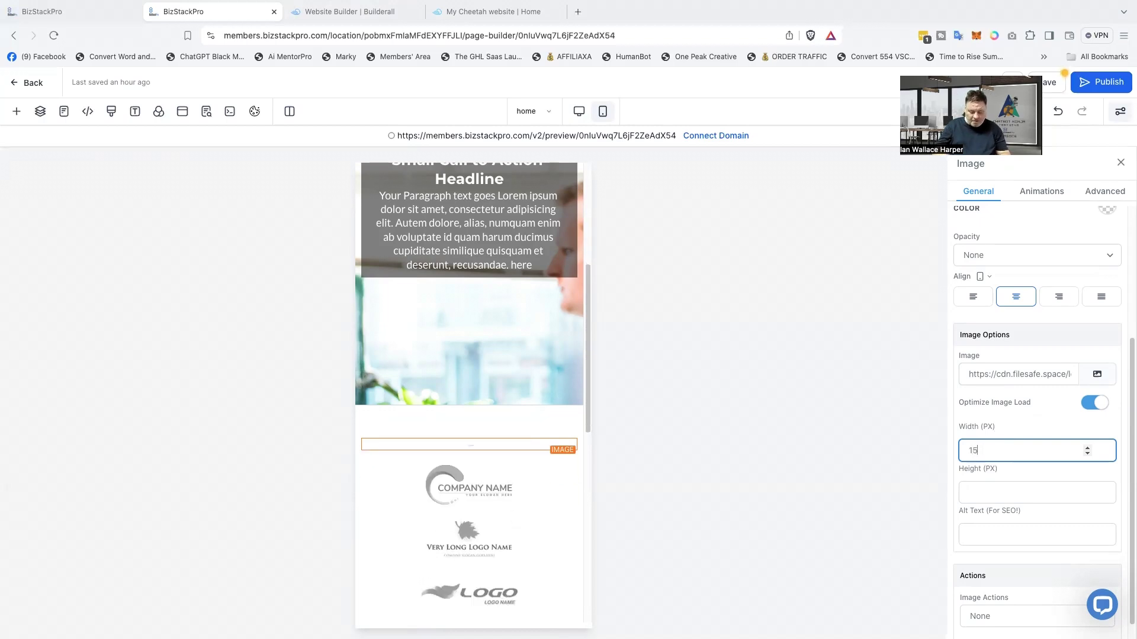
text(0)
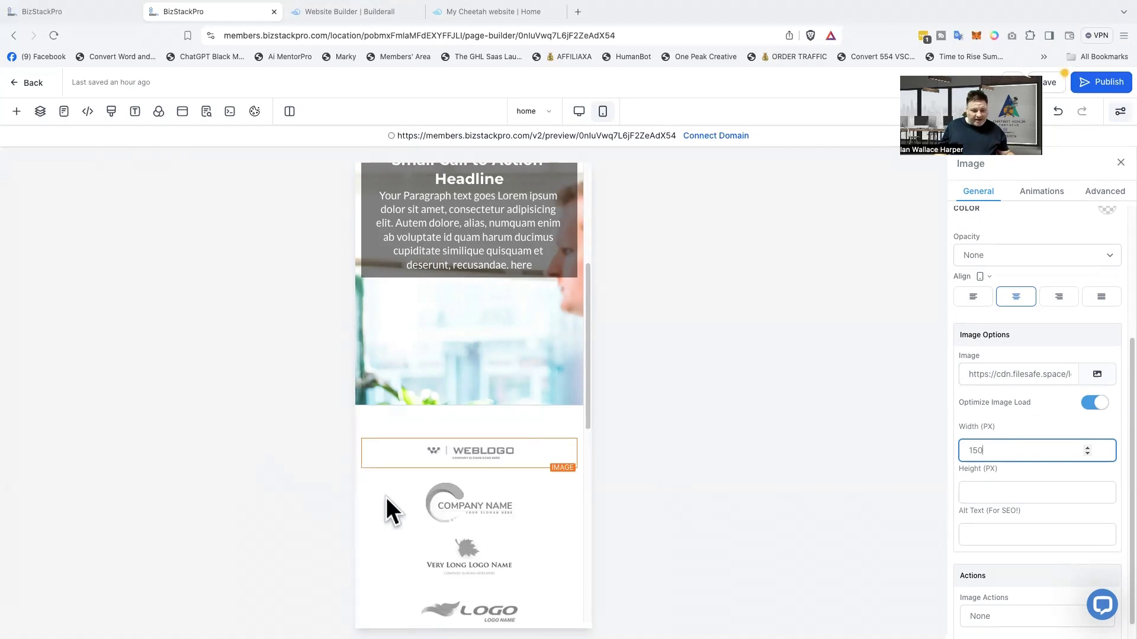
- Set the width of the COMPANY NAME and VERY LONG LOGO NAME images to 150 px each
click(472, 500)
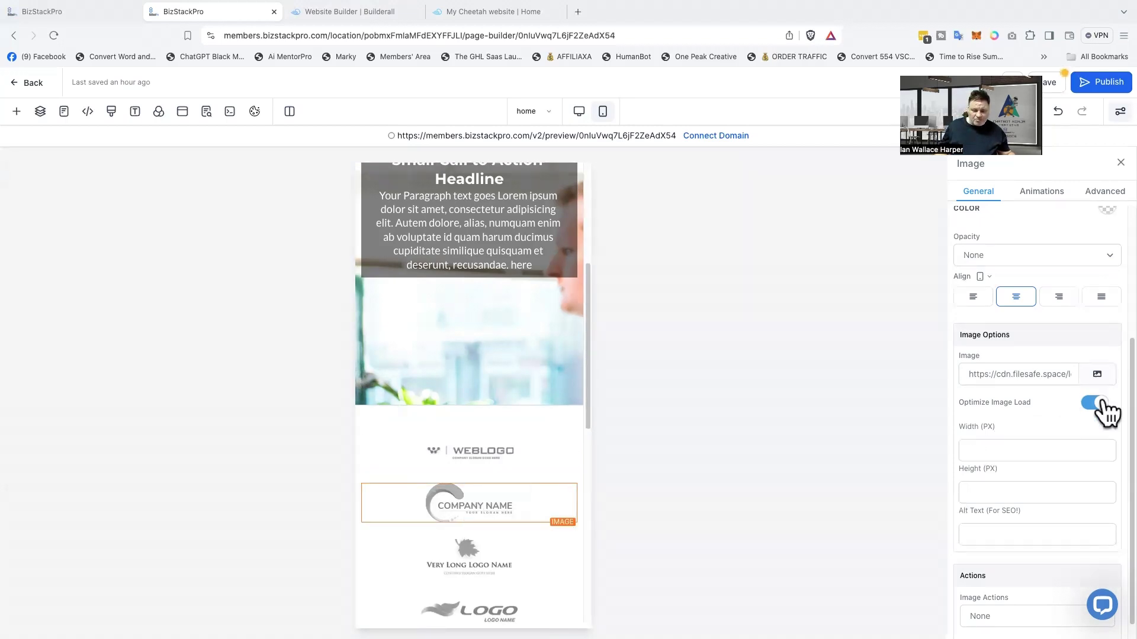
click(1026, 446)
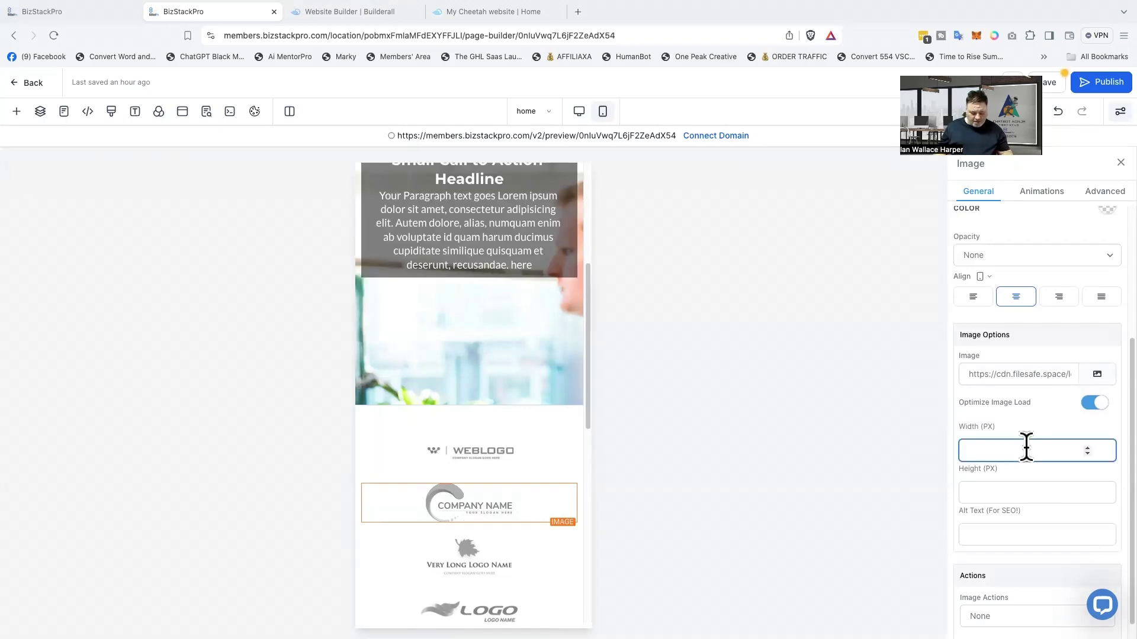
text(150)
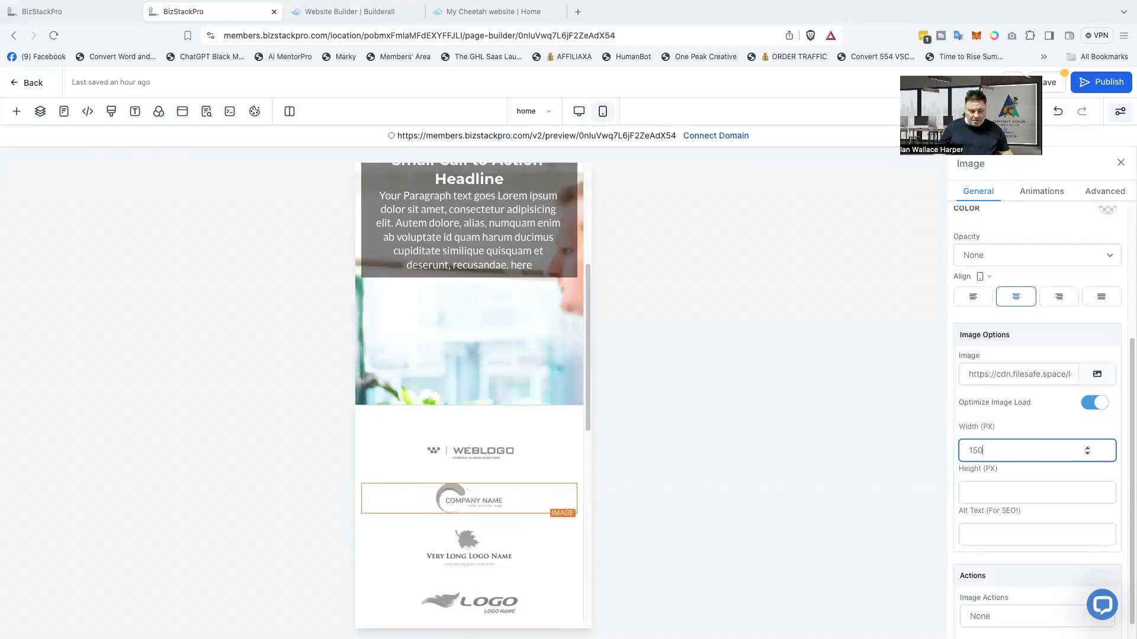
click(481, 540)
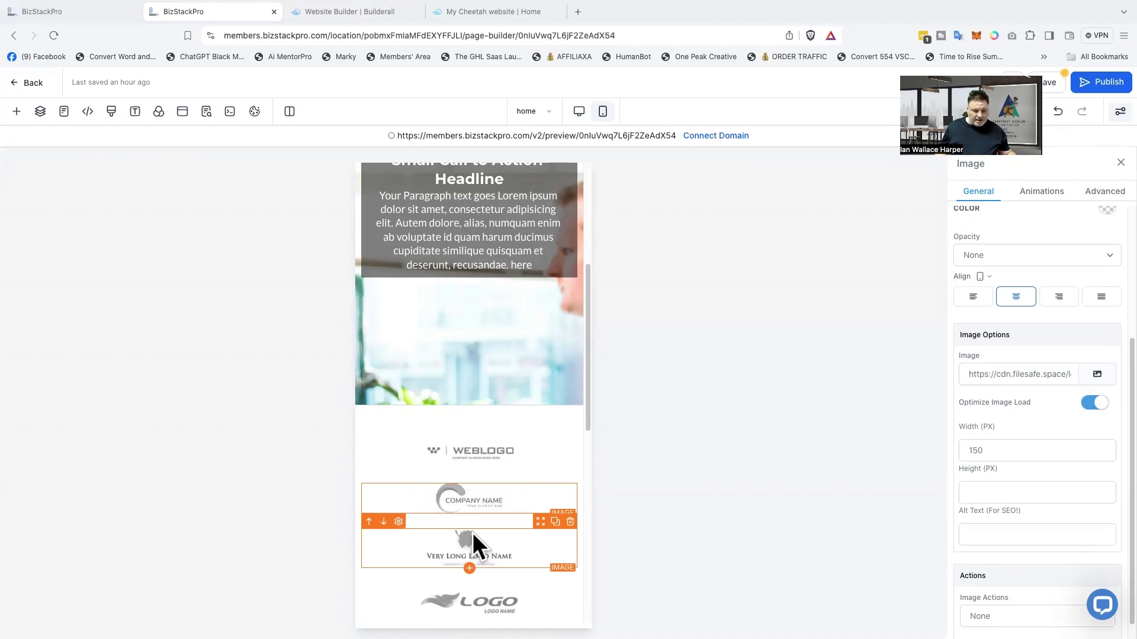
click(1010, 450)
text(15)
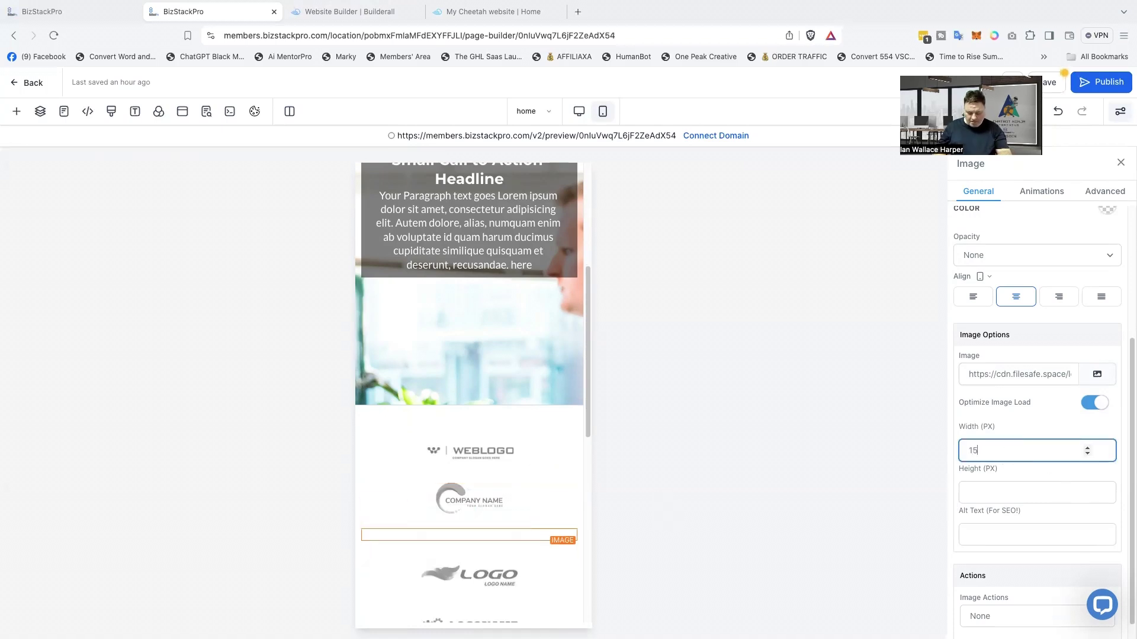
text(0)
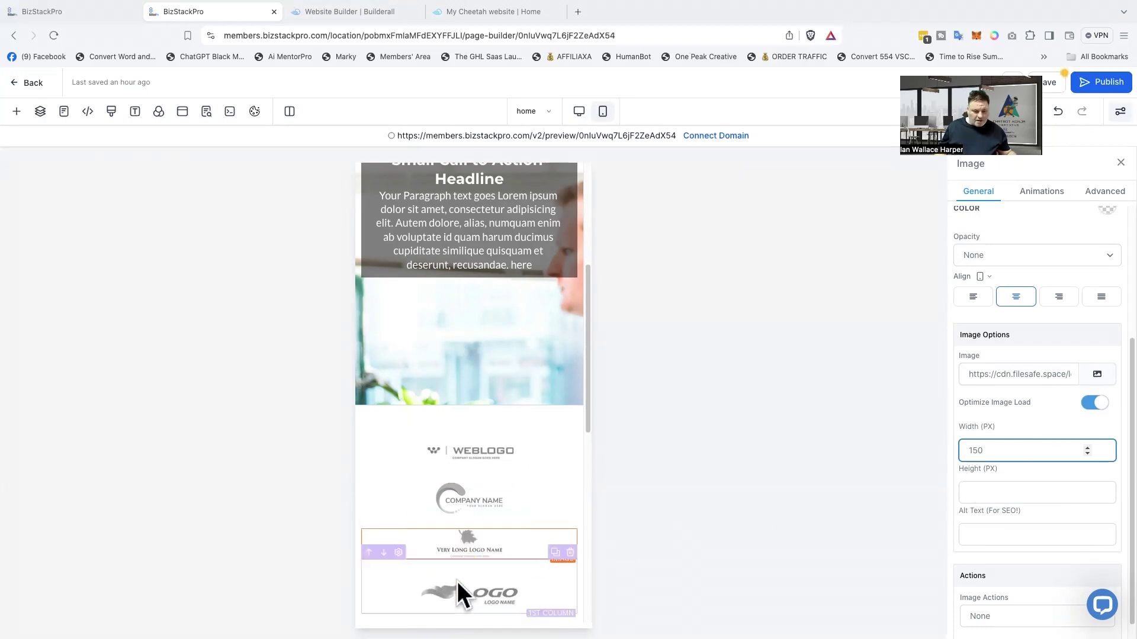
- Set the width of the LOGO and LOGONAME images to 150 px each
scroll(514, 557, down, 3)
click(482, 435)
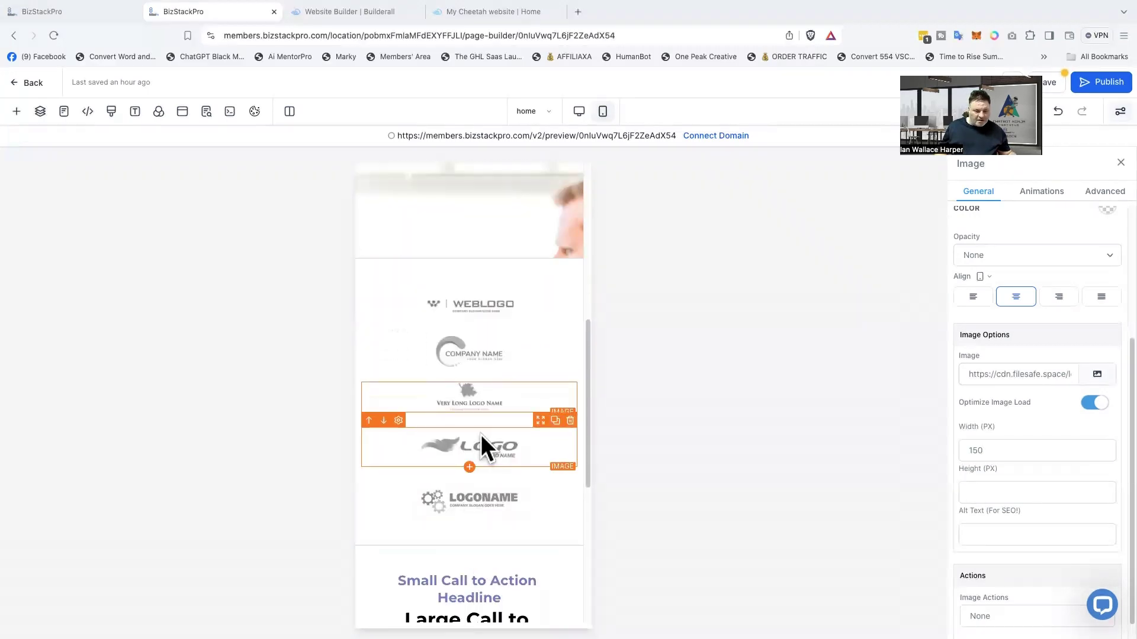
click(1014, 447)
text(1)
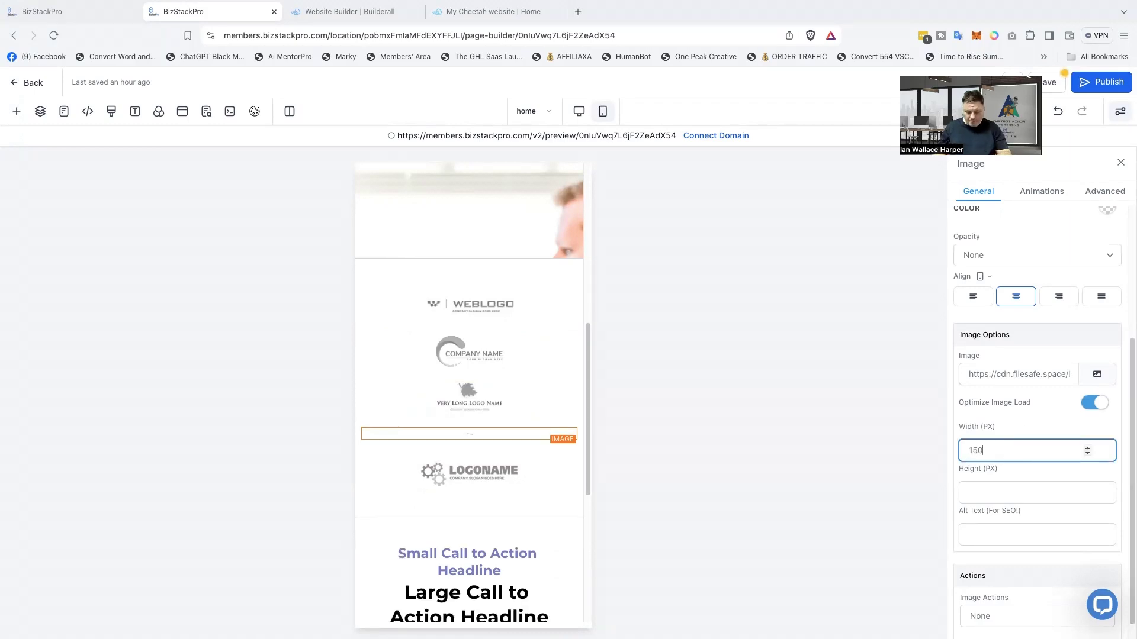
click(498, 486)
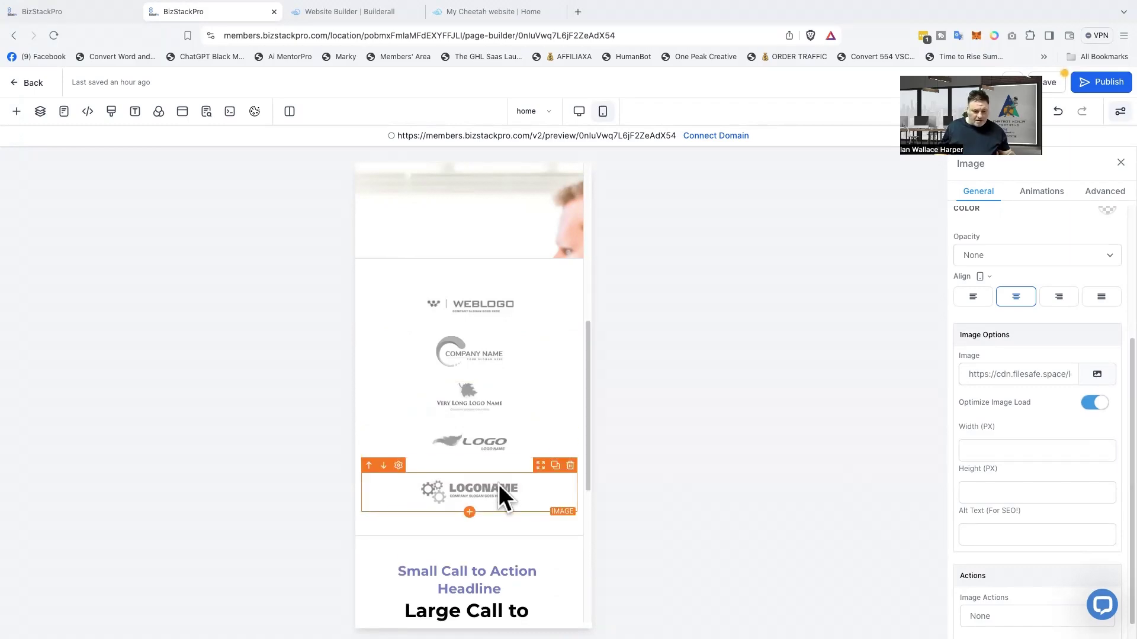
click(1018, 446)
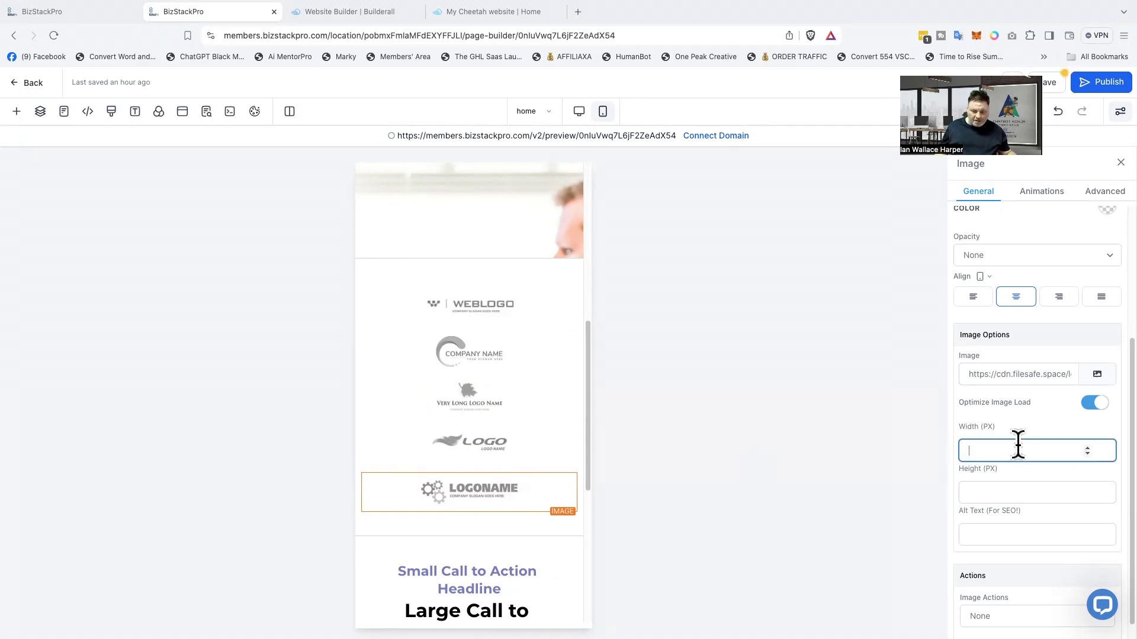
text(150)
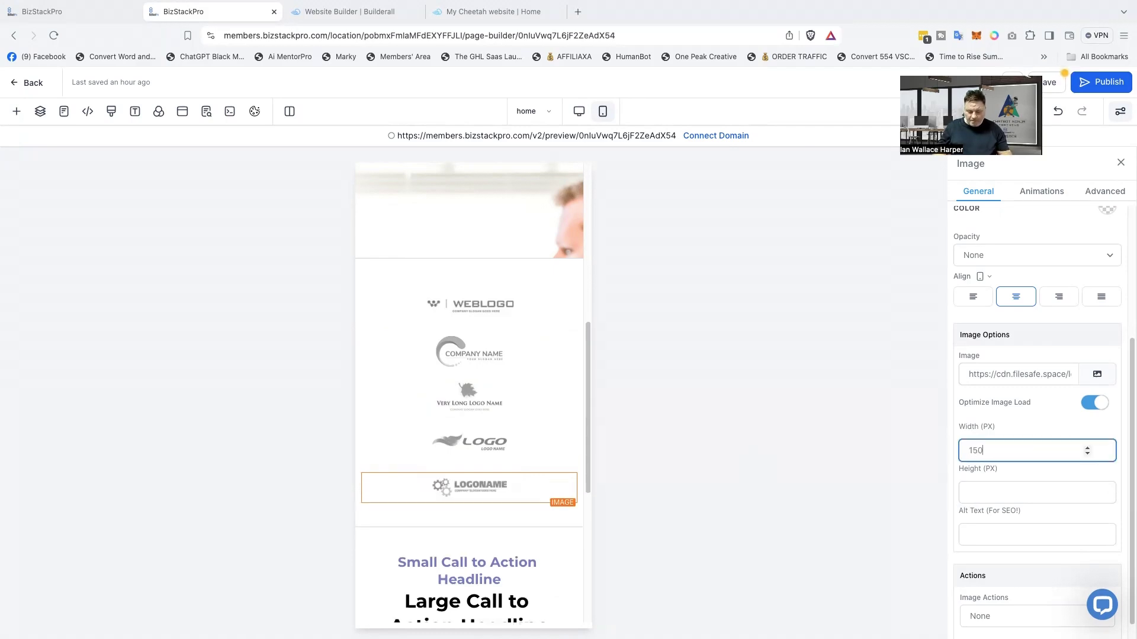
- Switch to the desktop view and give the Marketing Online progress bar a 10 px bottom margin
scroll(451, 522, down, 3)
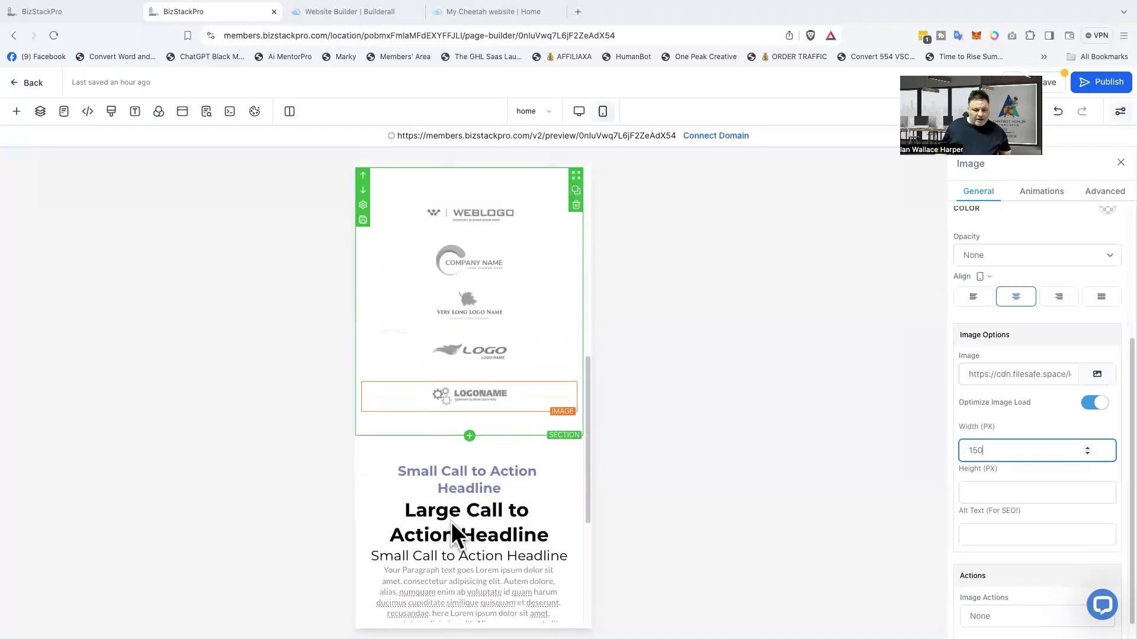
scroll(485, 509, down, 3)
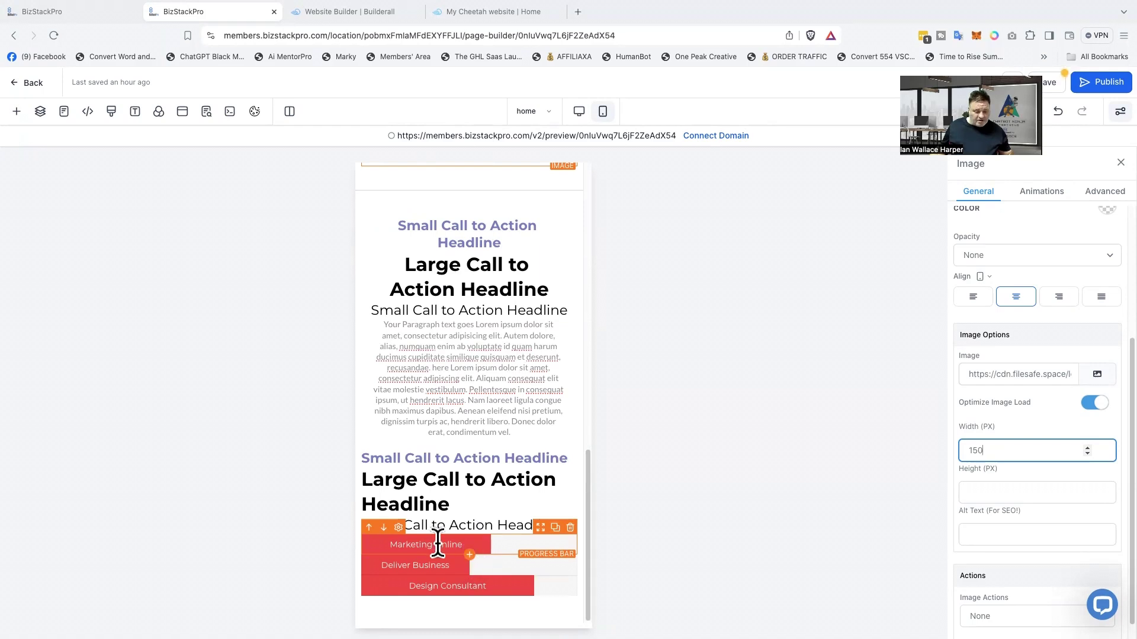
scroll(561, 377, up, 5)
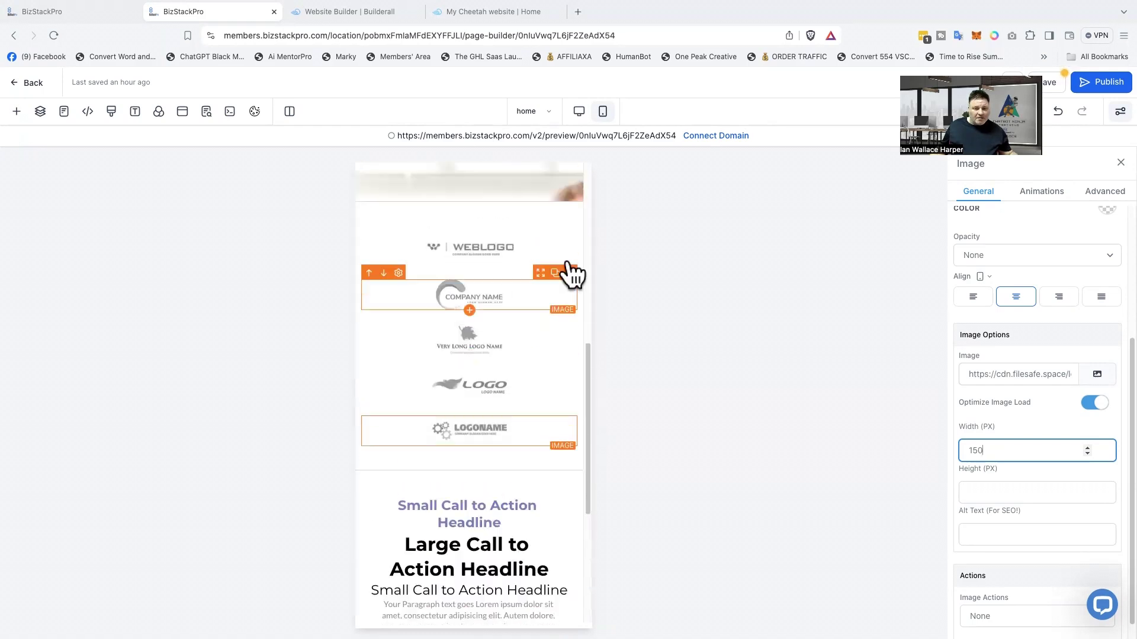
click(580, 113)
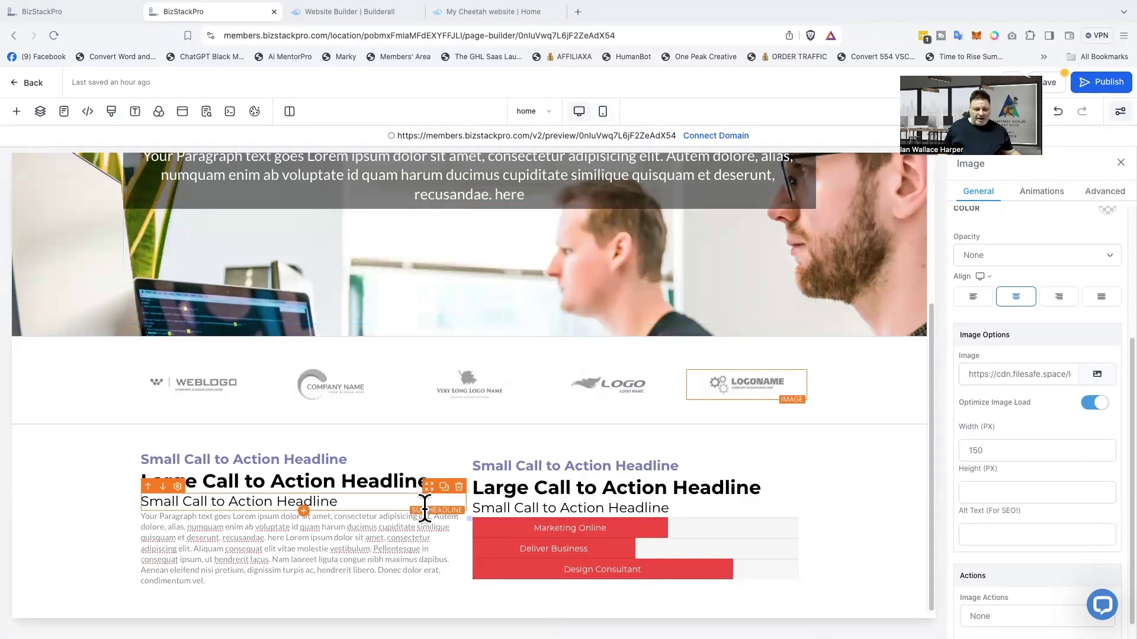
click(562, 529)
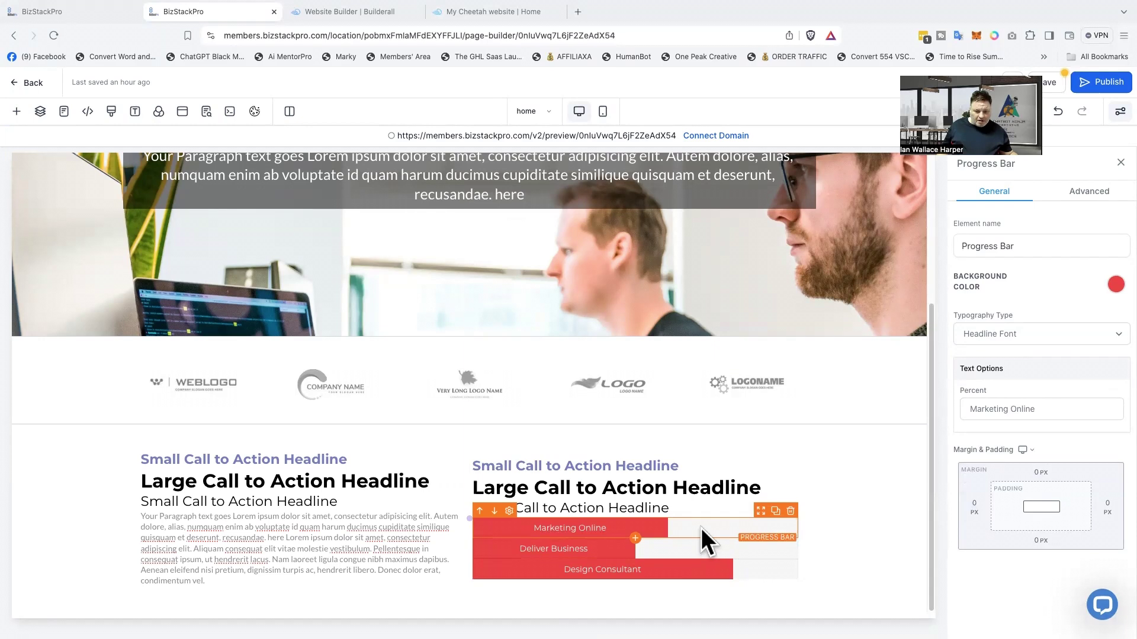
click(1039, 541)
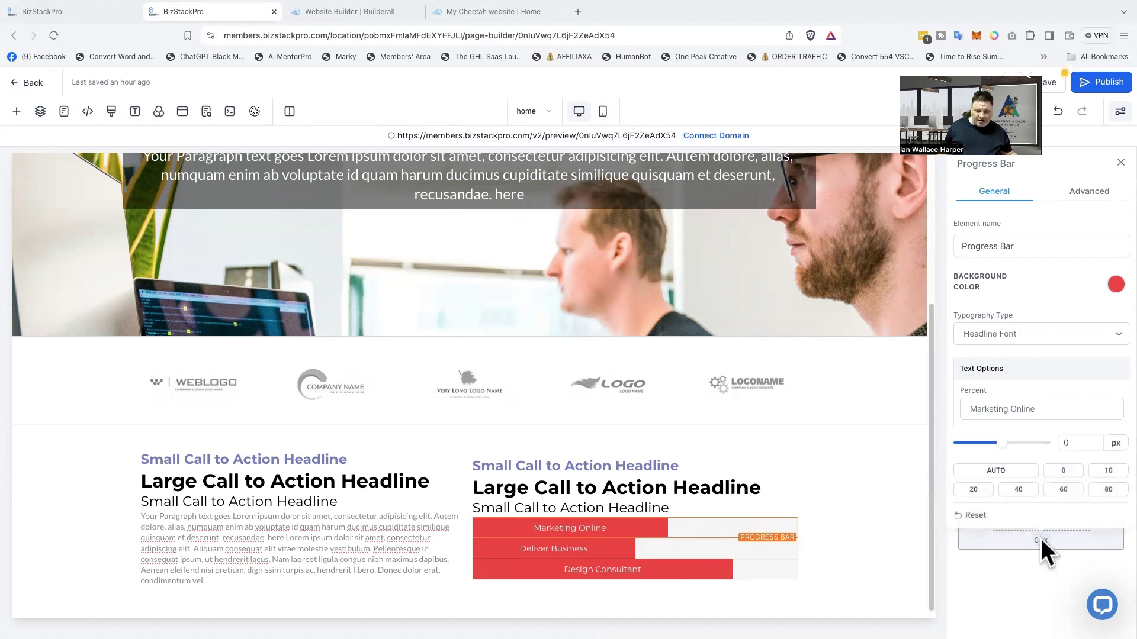
click(1105, 472)
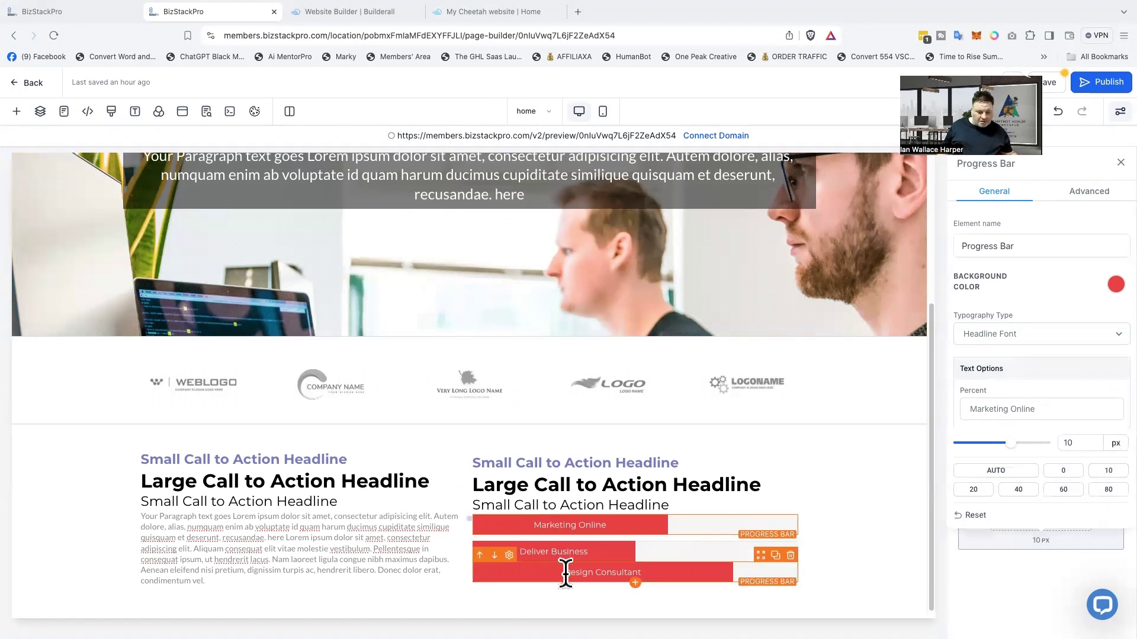
- Try a 10 px top margin on the Deliver Business progress bar and reset it
click(575, 552)
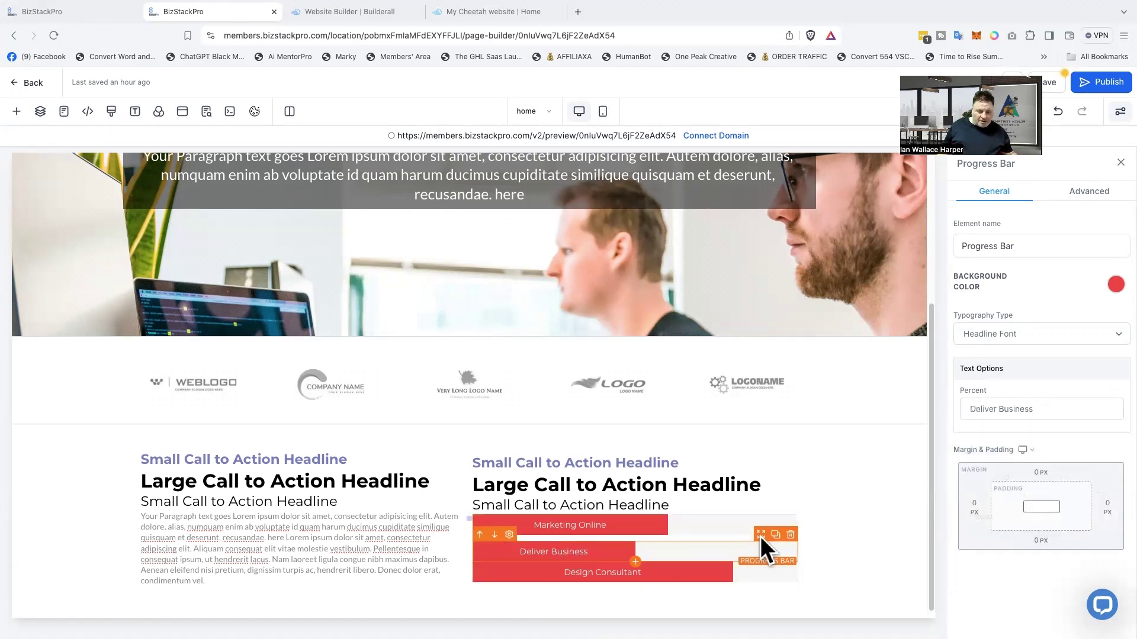
click(1039, 472)
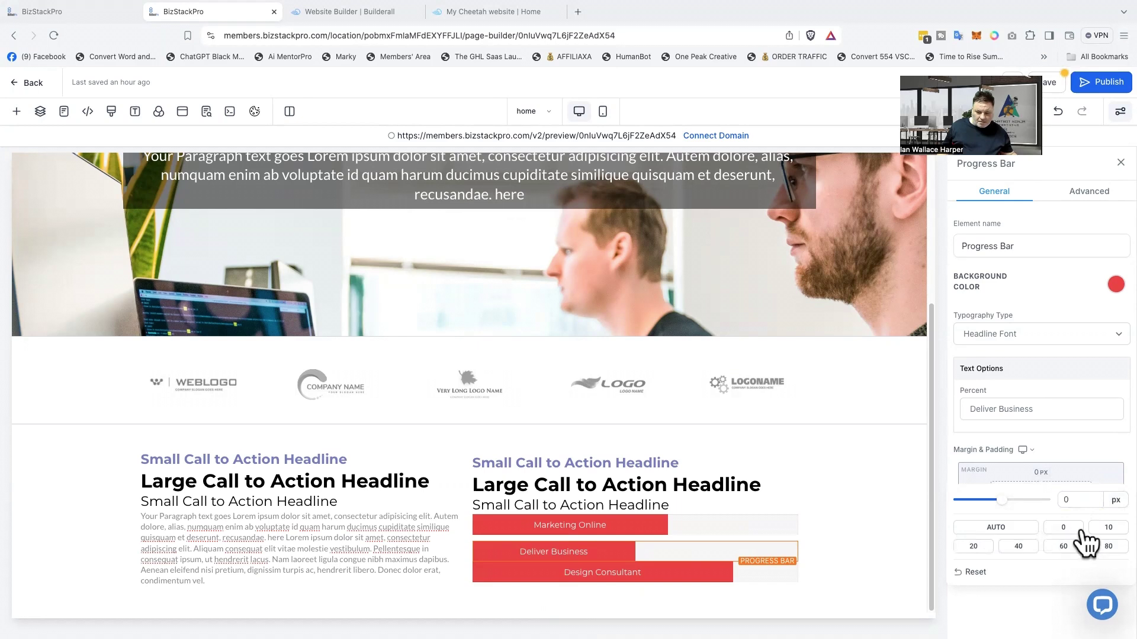
click(1105, 529)
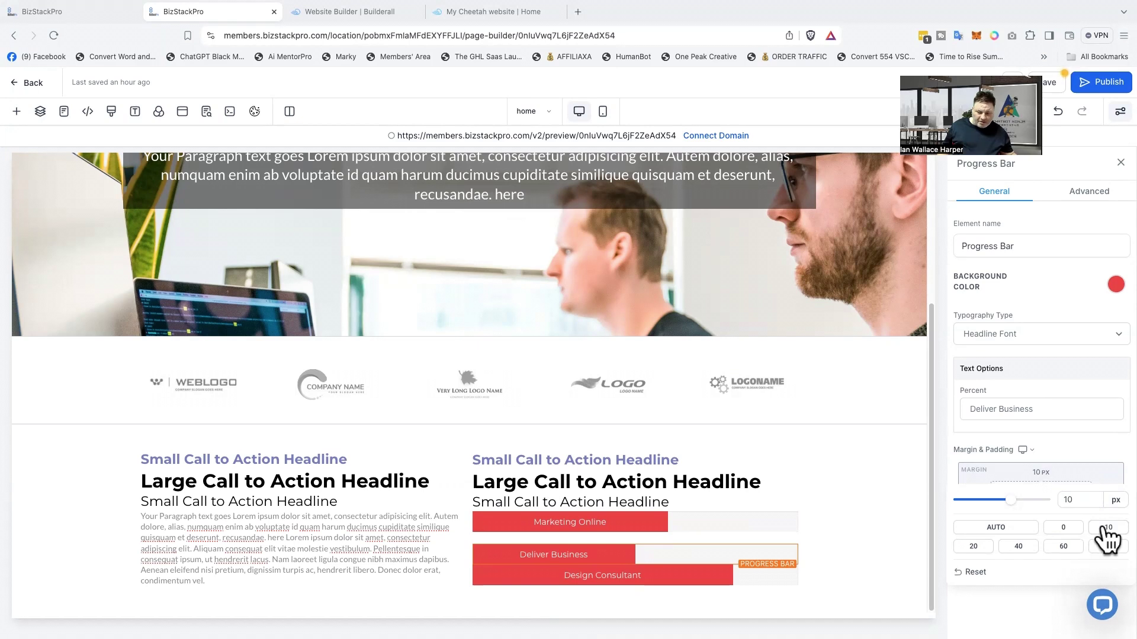
click(971, 572)
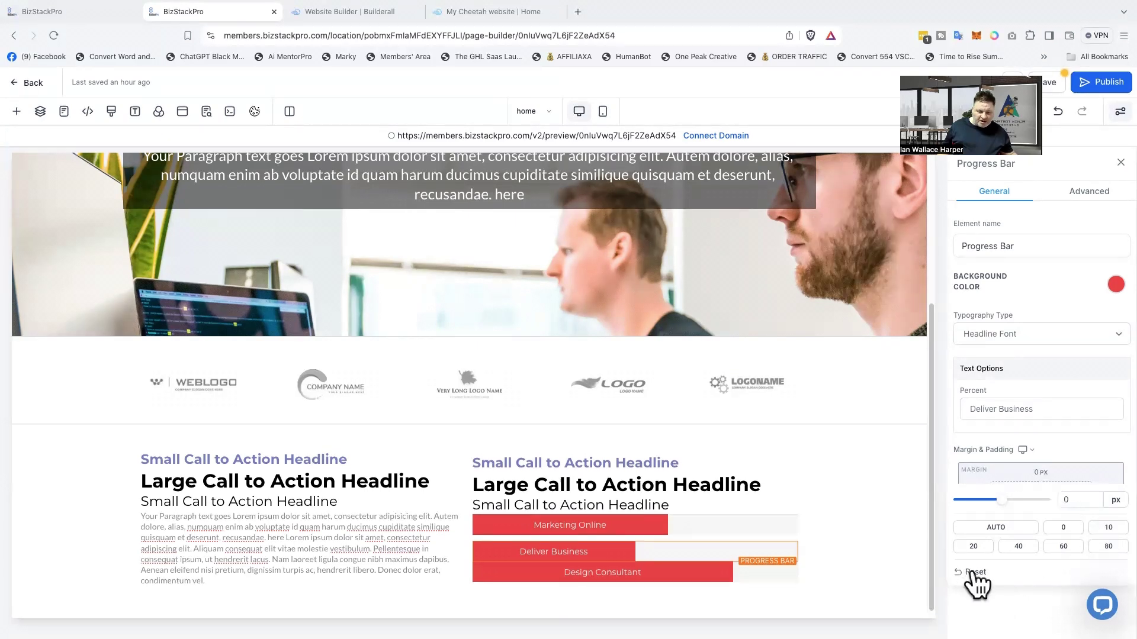
- Set the Deliver Business progress bar's bottom margin to 10 px
click(670, 553)
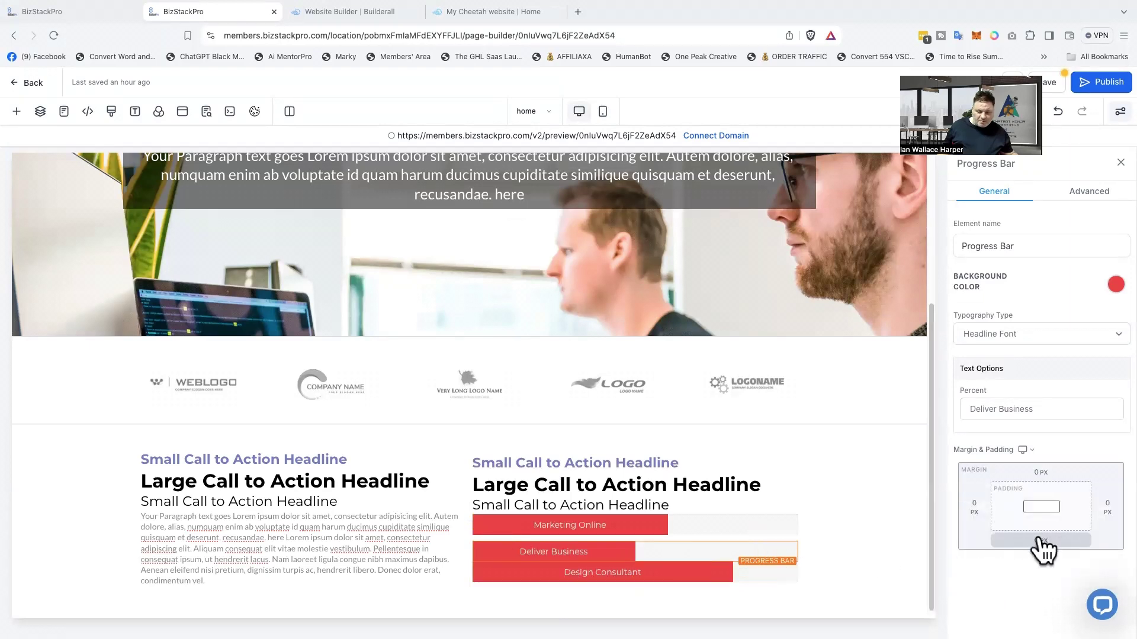
click(1040, 540)
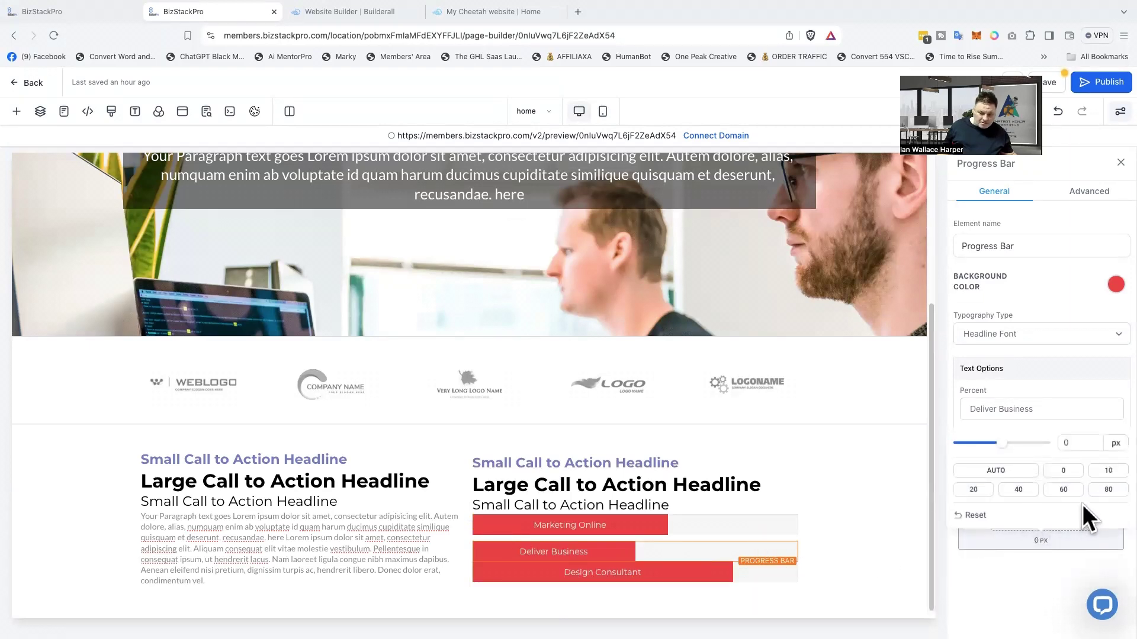
click(1106, 473)
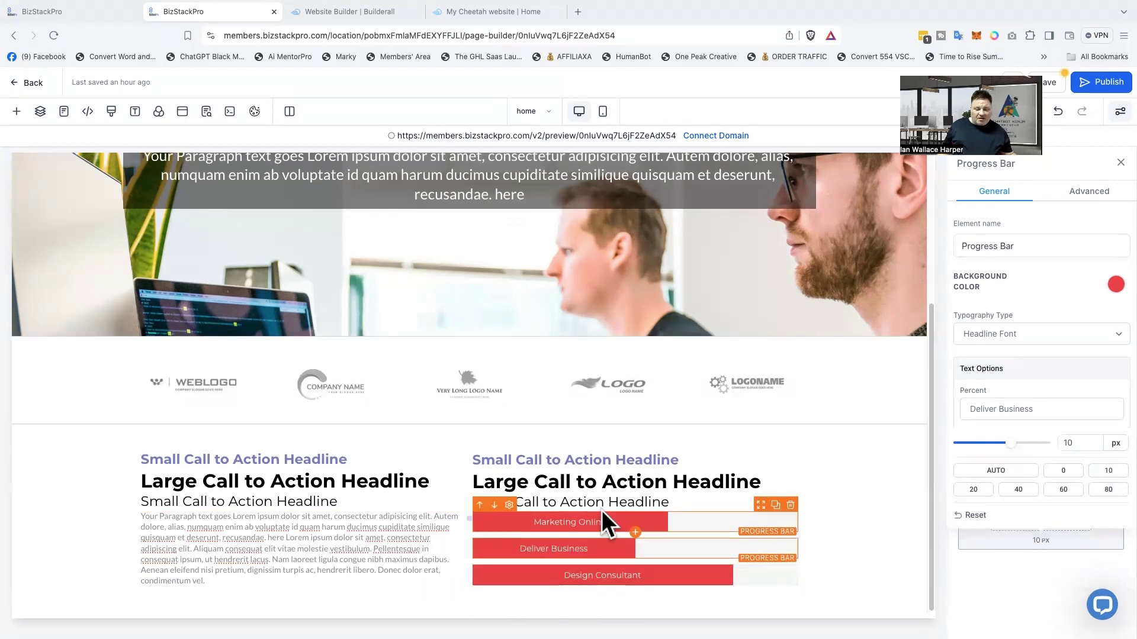
click(880, 569)
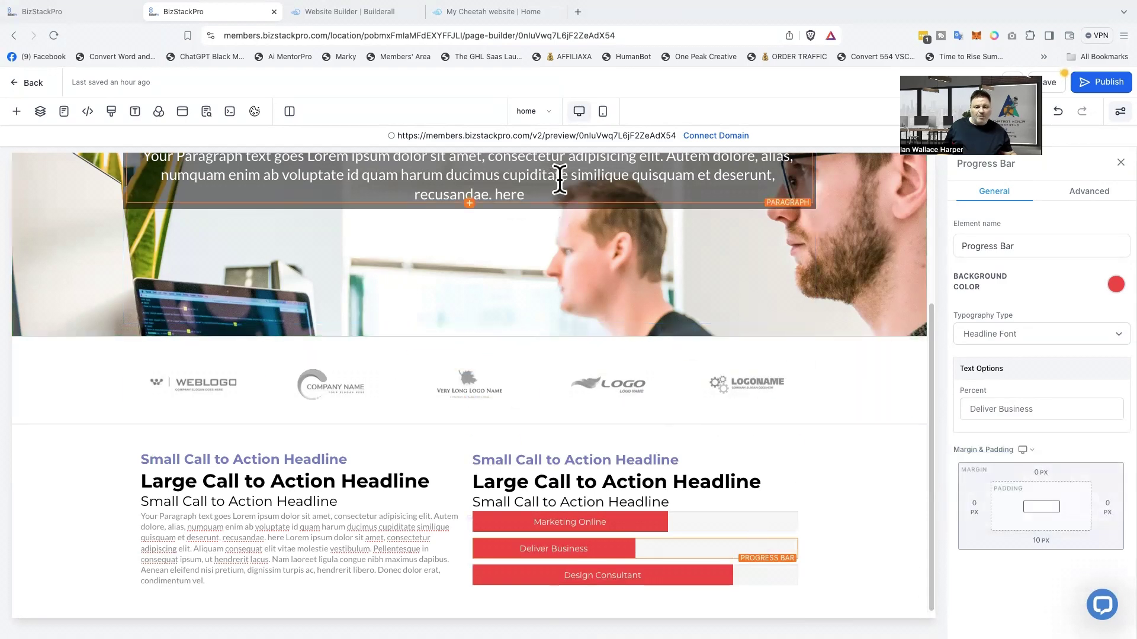
- Review the whole mobile layout and compare it with the reference site's "Who we are" and "Our skills" section
click(603, 112)
scroll(486, 348, down, 5)
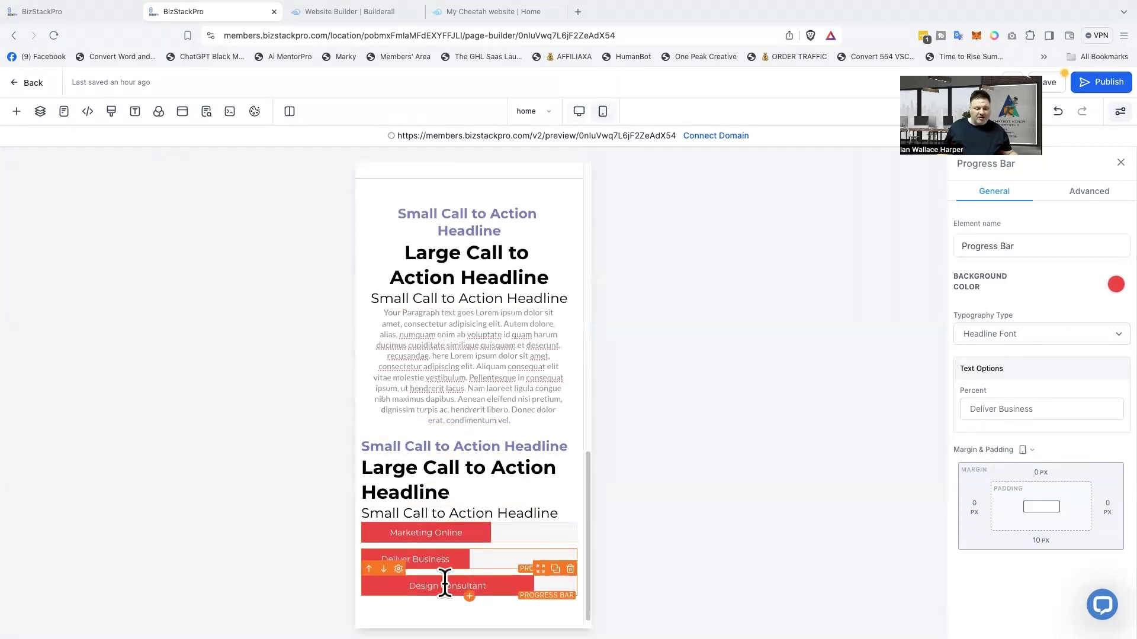
scroll(429, 323, up, 6)
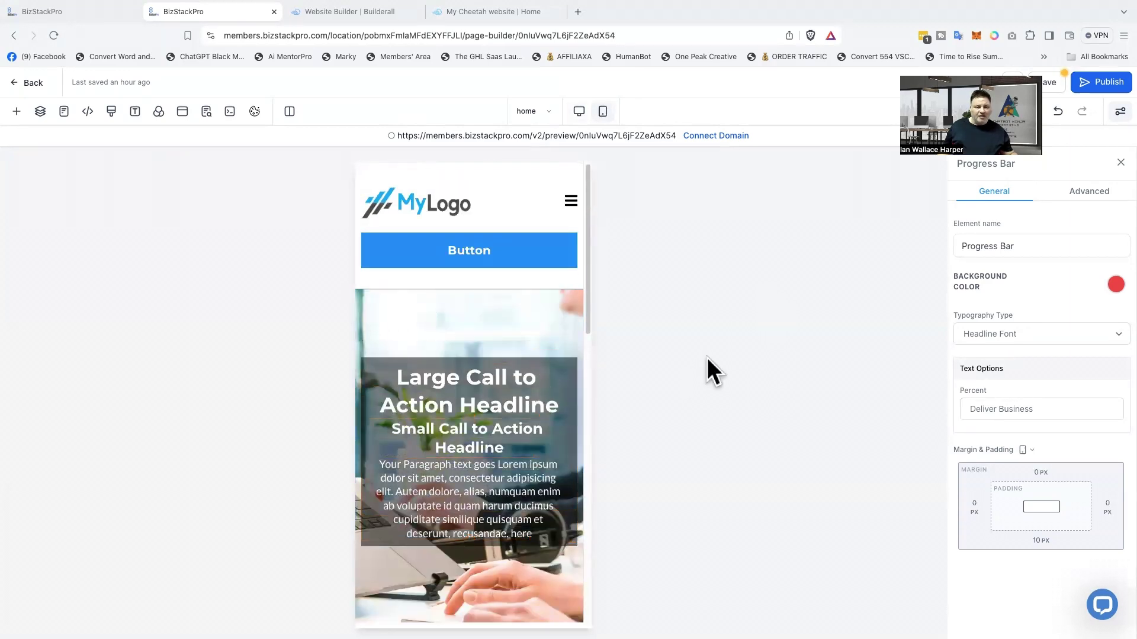
click(476, 12)
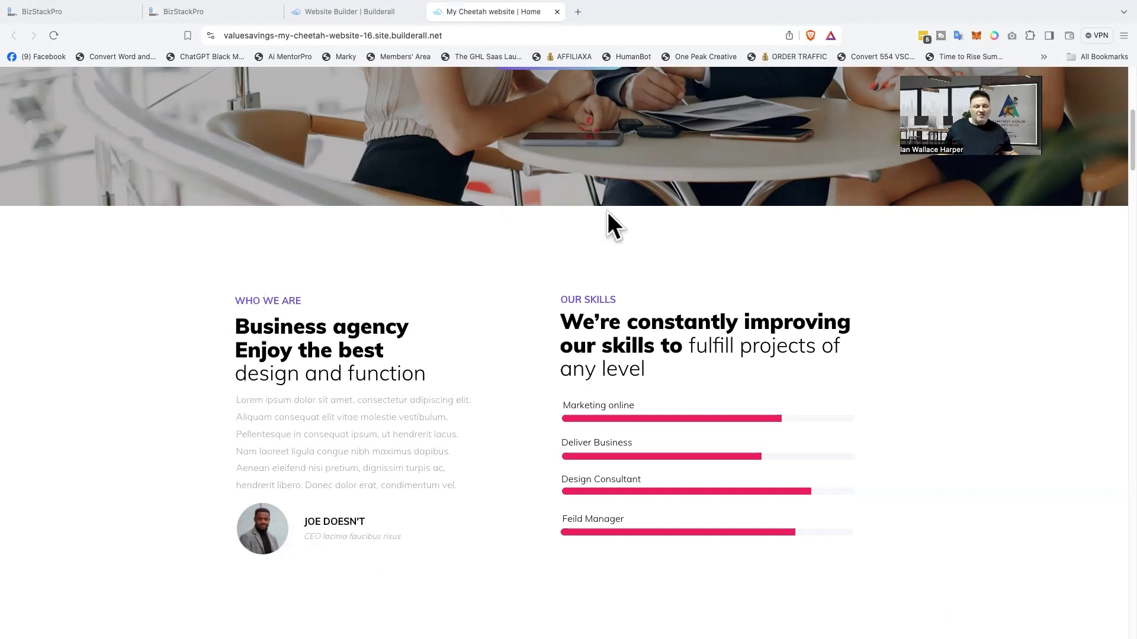
click(225, 11)
scroll(490, 401, down, 8)
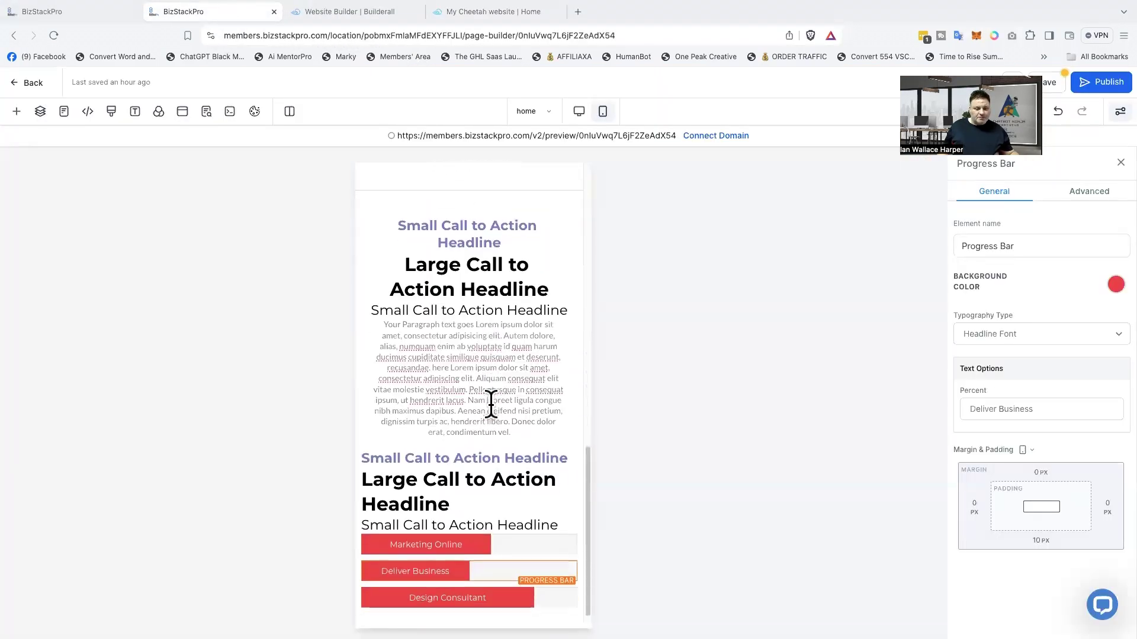
- In the desktop view, add the circular stock image below the first column's paragraph and align it left
click(577, 112)
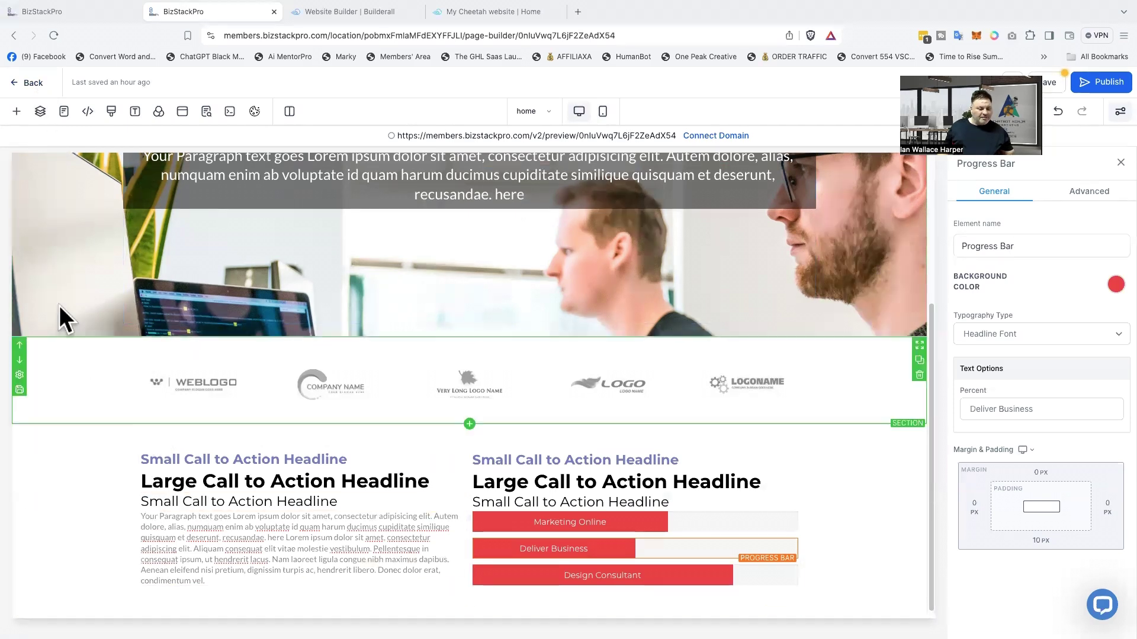
click(18, 113)
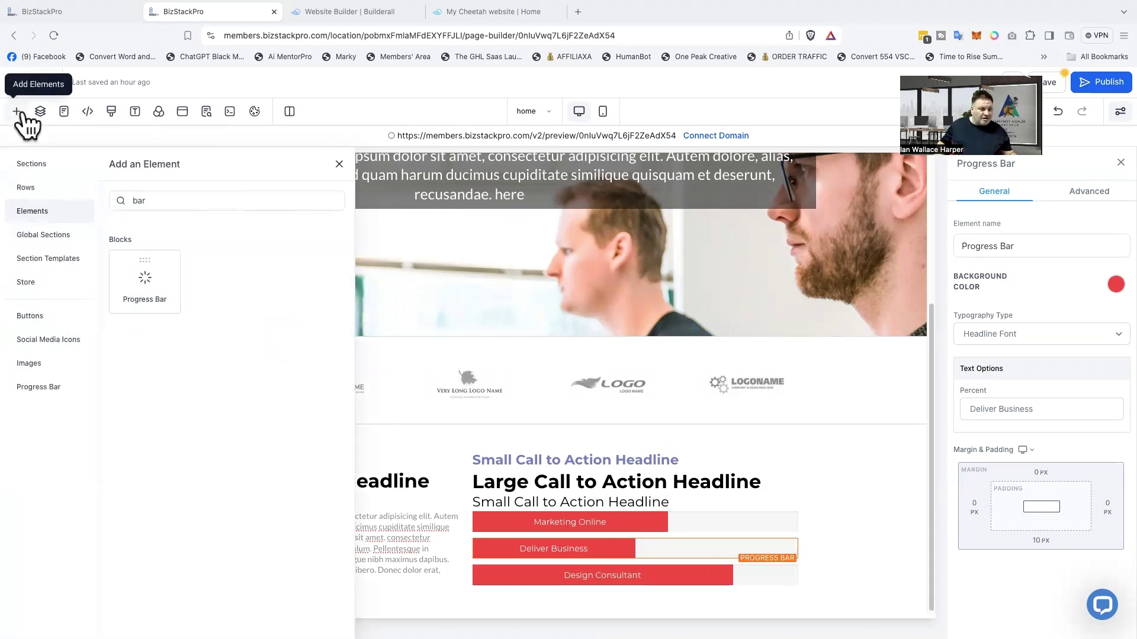
click(30, 365)
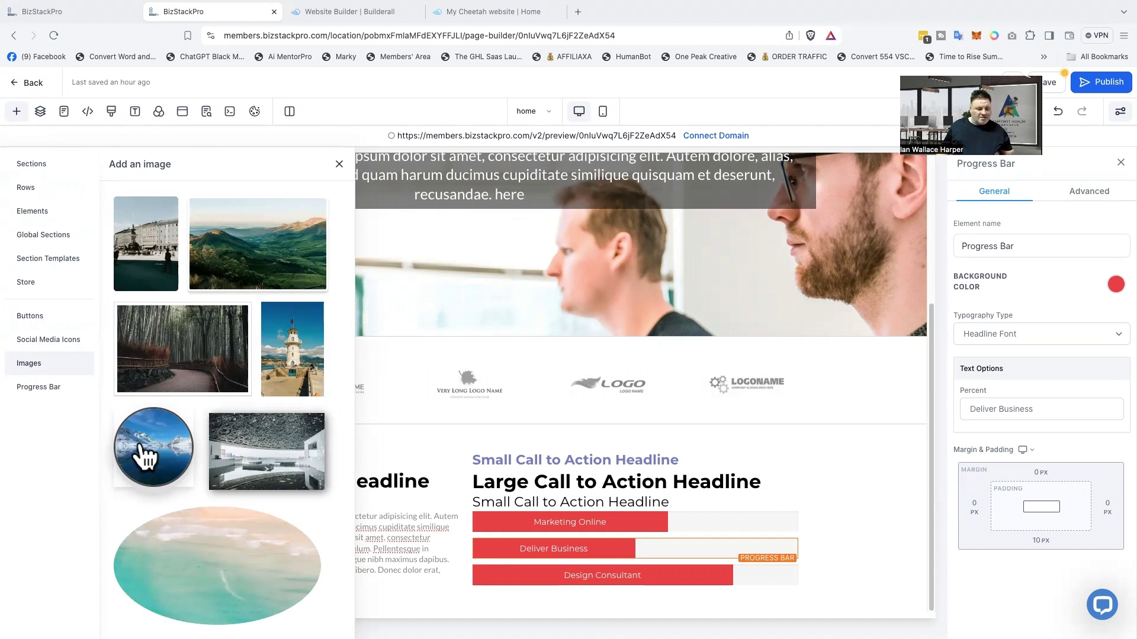
drag(145, 456, 189, 538)
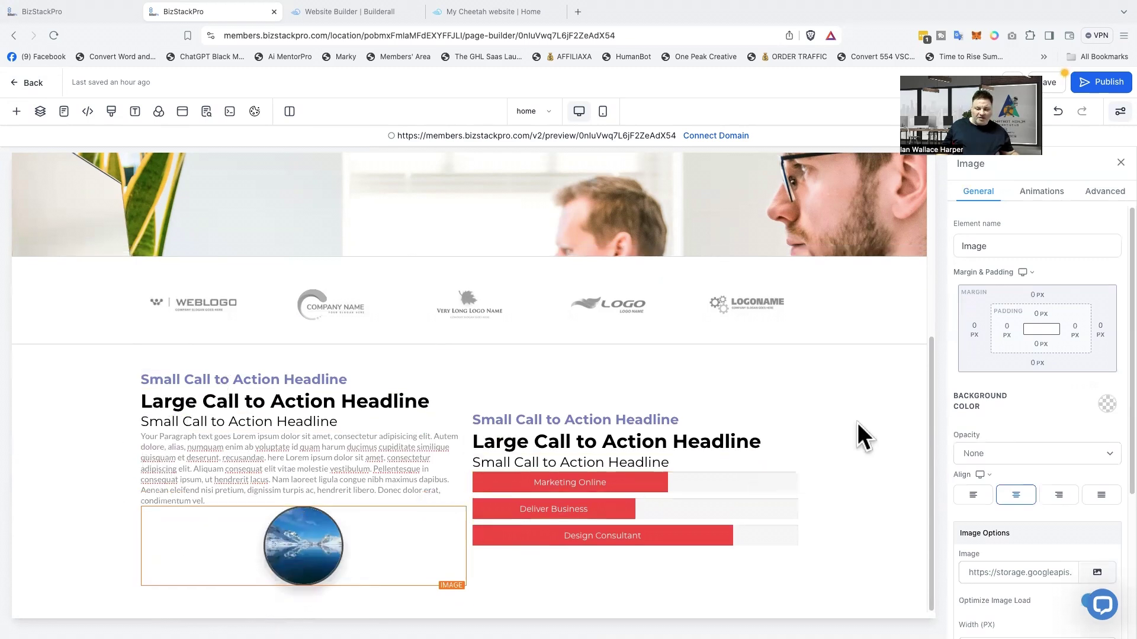
click(973, 496)
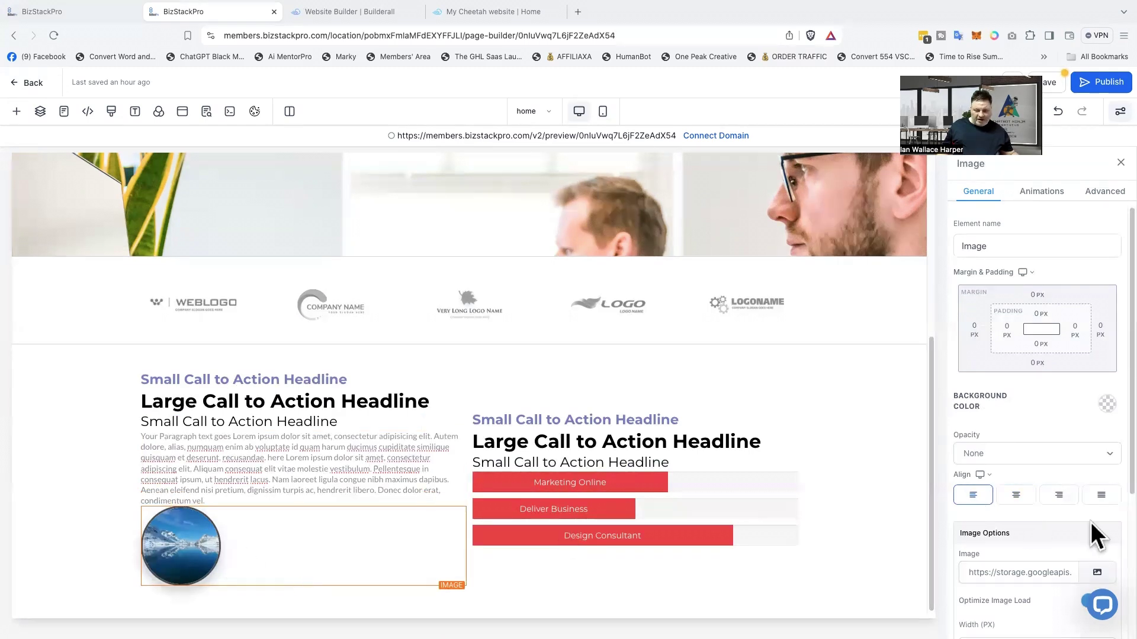
- Resize the round image below the first column's paragraph to 80 px wide and 80 px high
scroll(1021, 507, down, 5)
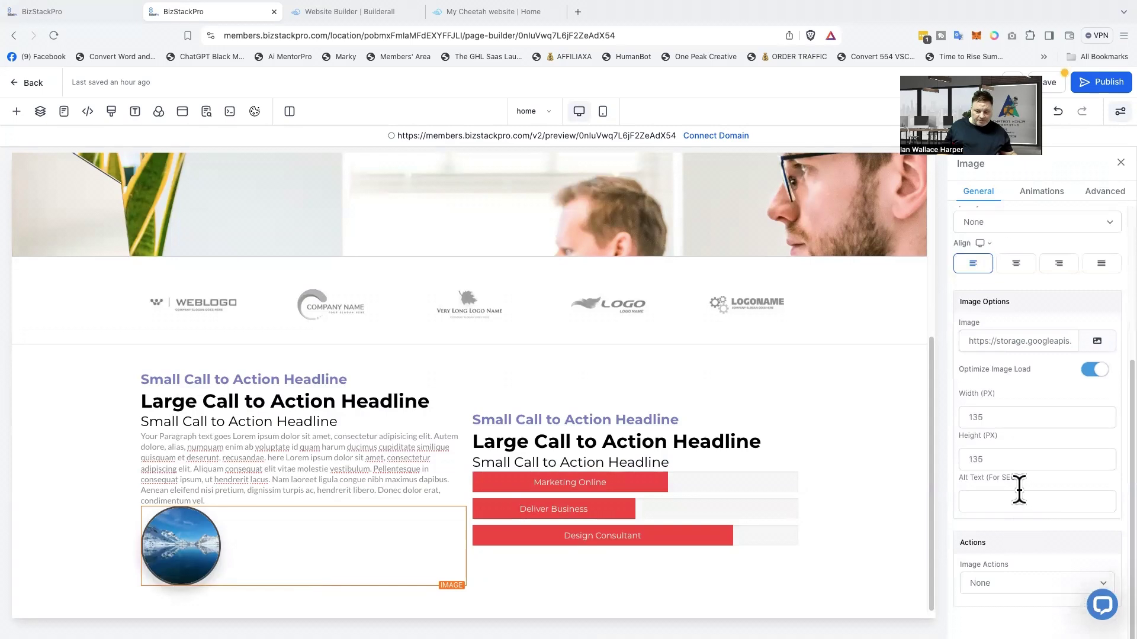
click(1010, 421)
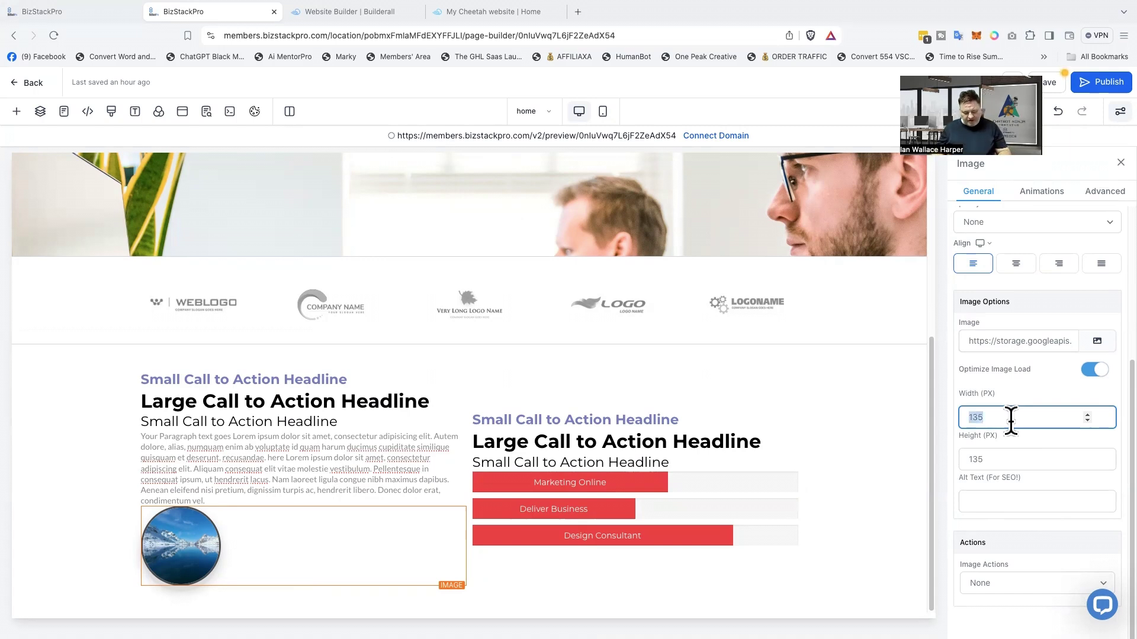
text(80)
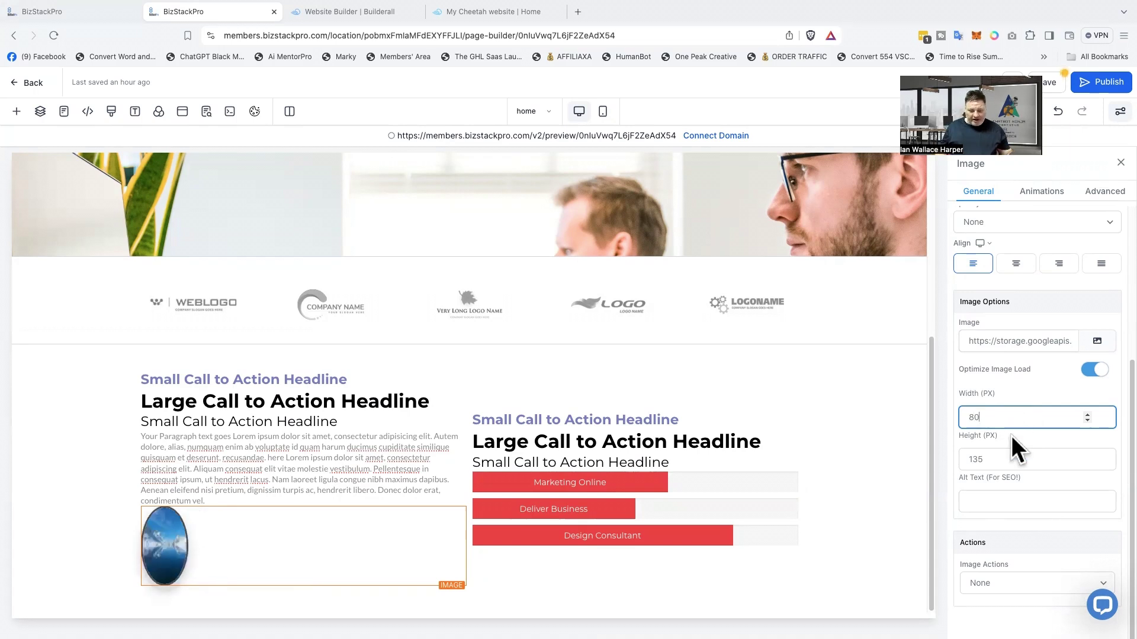
click(991, 460)
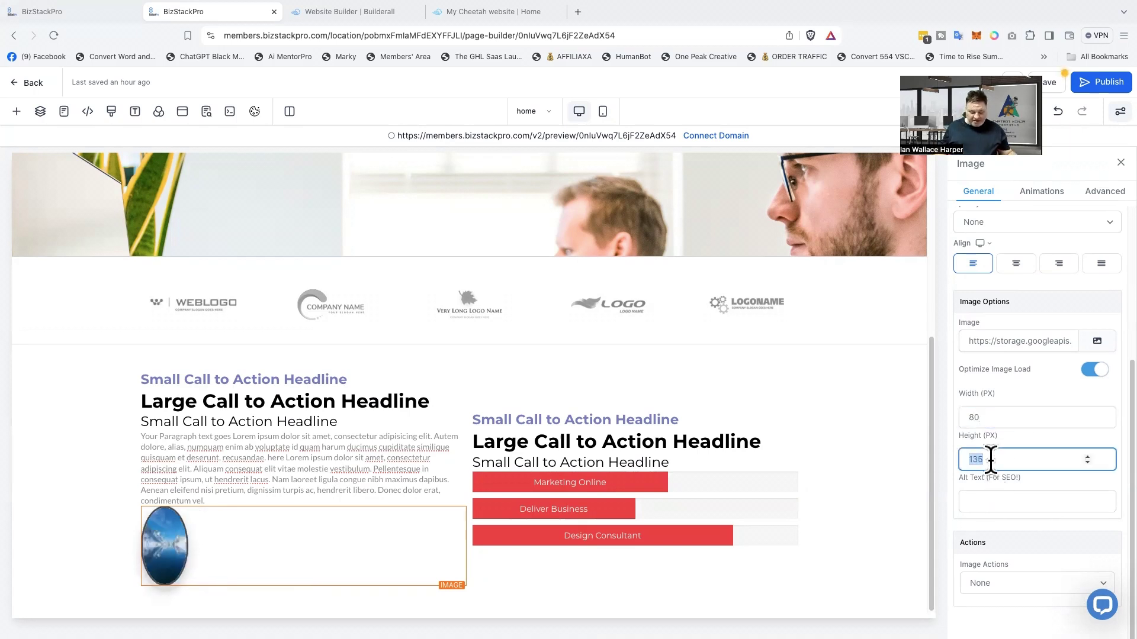
text(80)
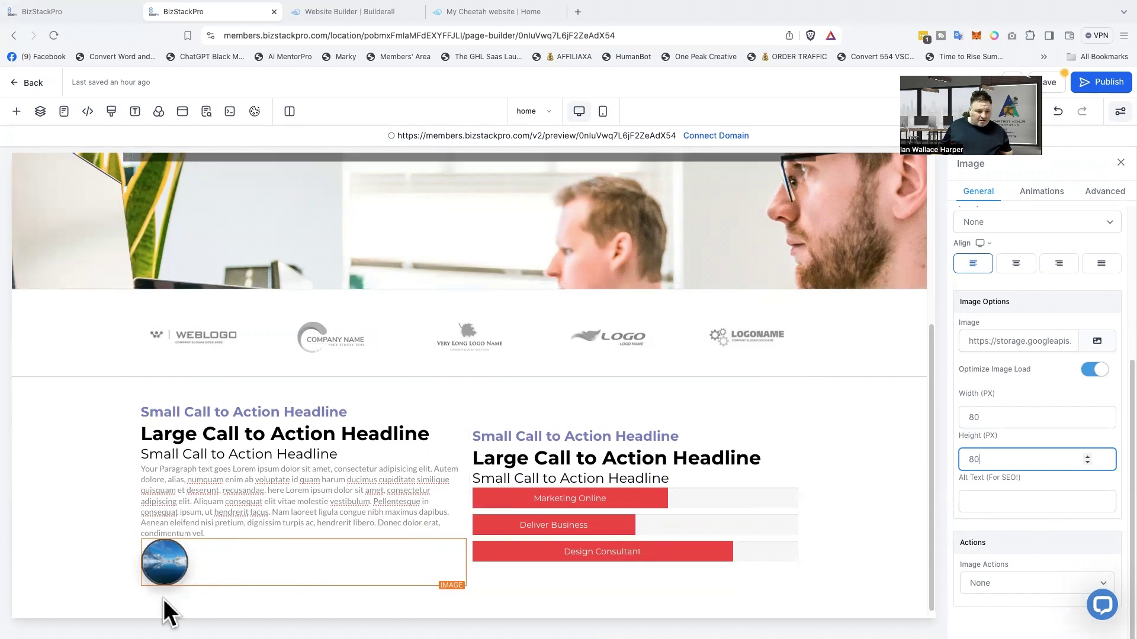
- Replace the round image's picture with the portrait of the woman in red from the media library
click(162, 564)
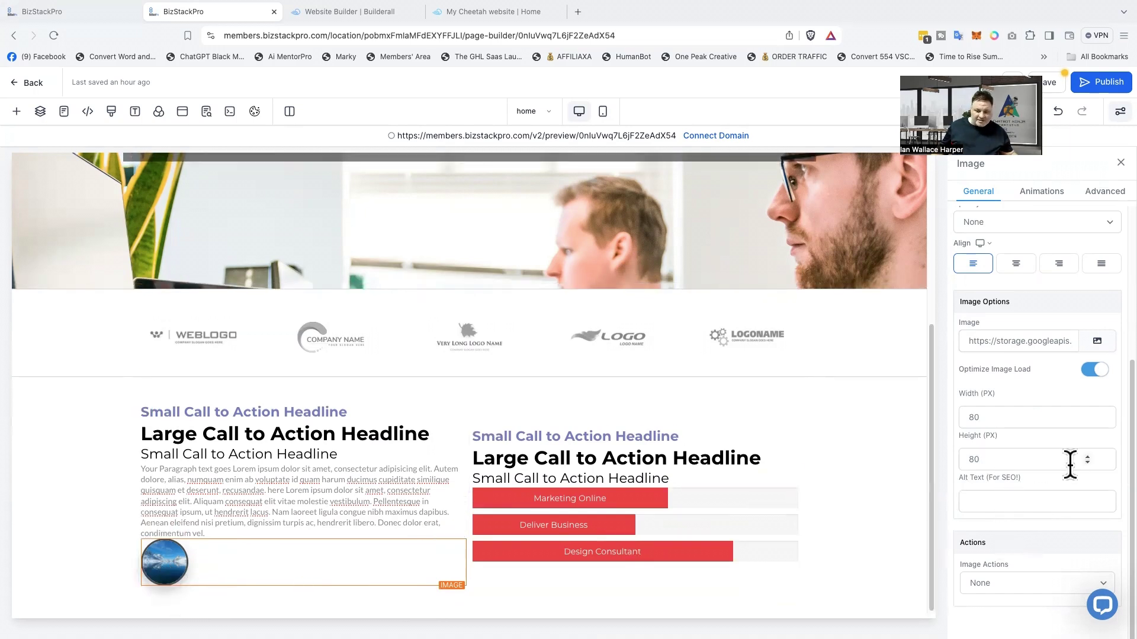
click(1097, 341)
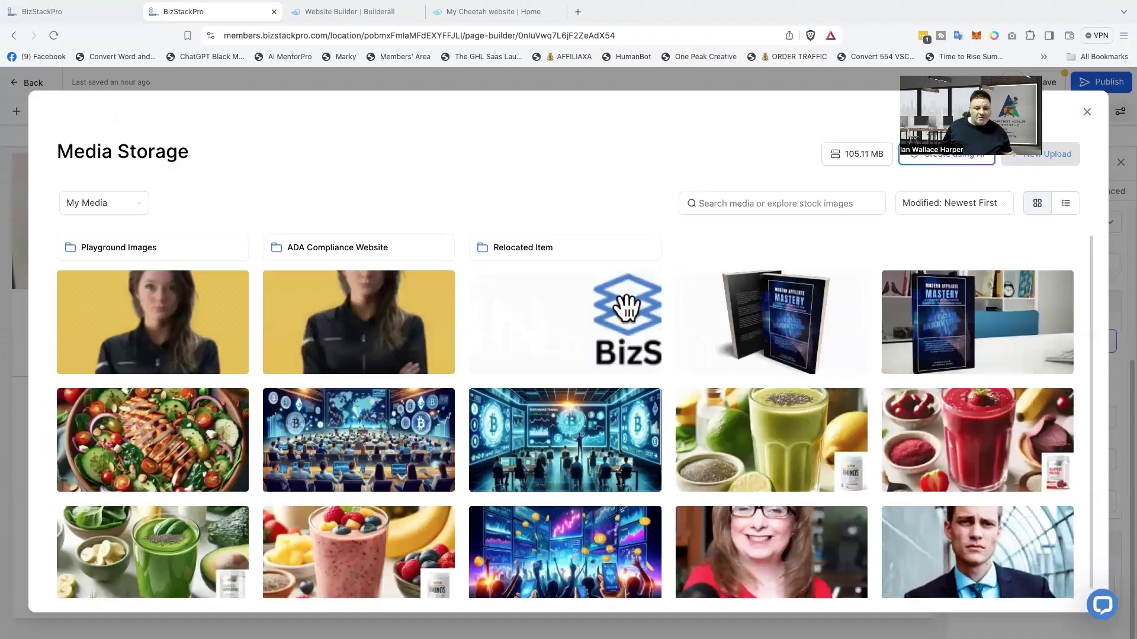
scroll(652, 349, down, 3)
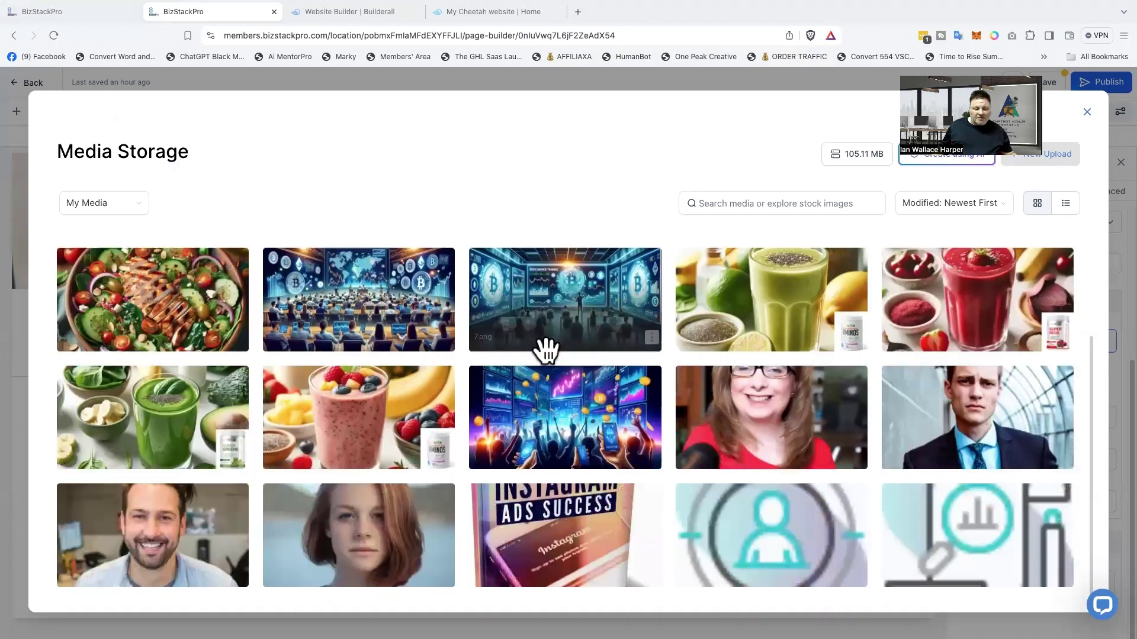
click(765, 406)
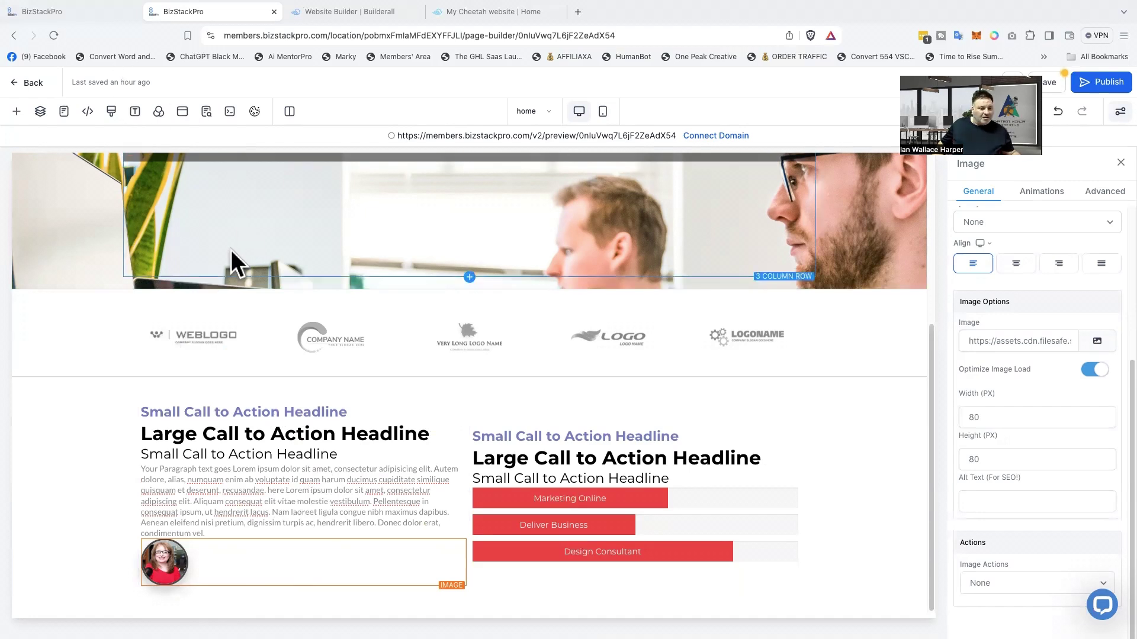
- Add a paragraph element below the existing text in the hero section
scroll(233, 245, up, 5)
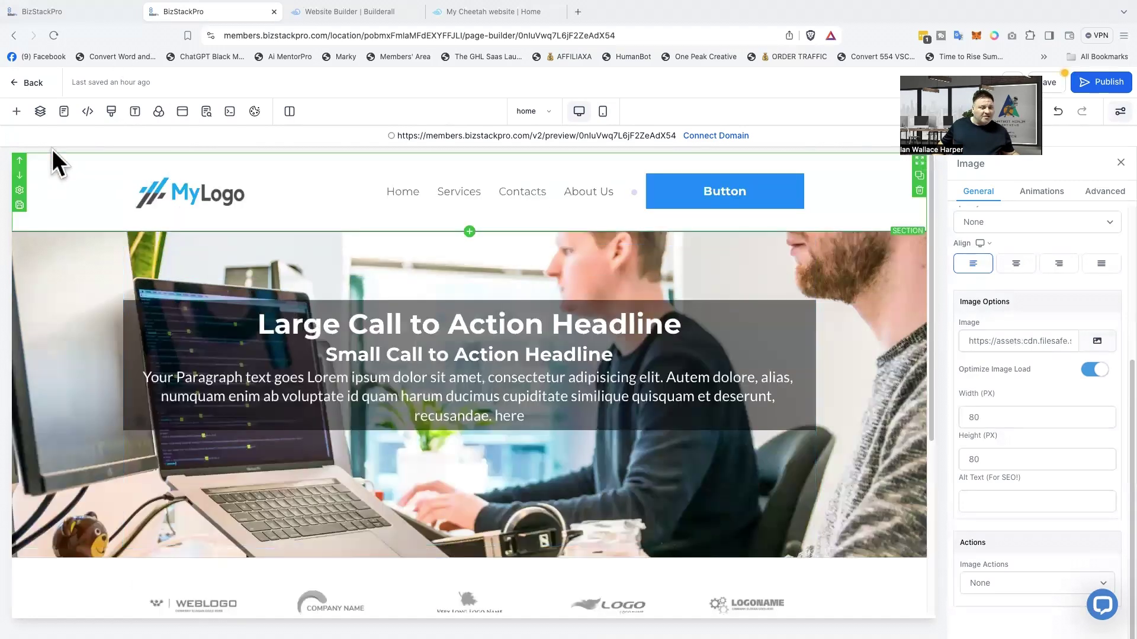
click(18, 112)
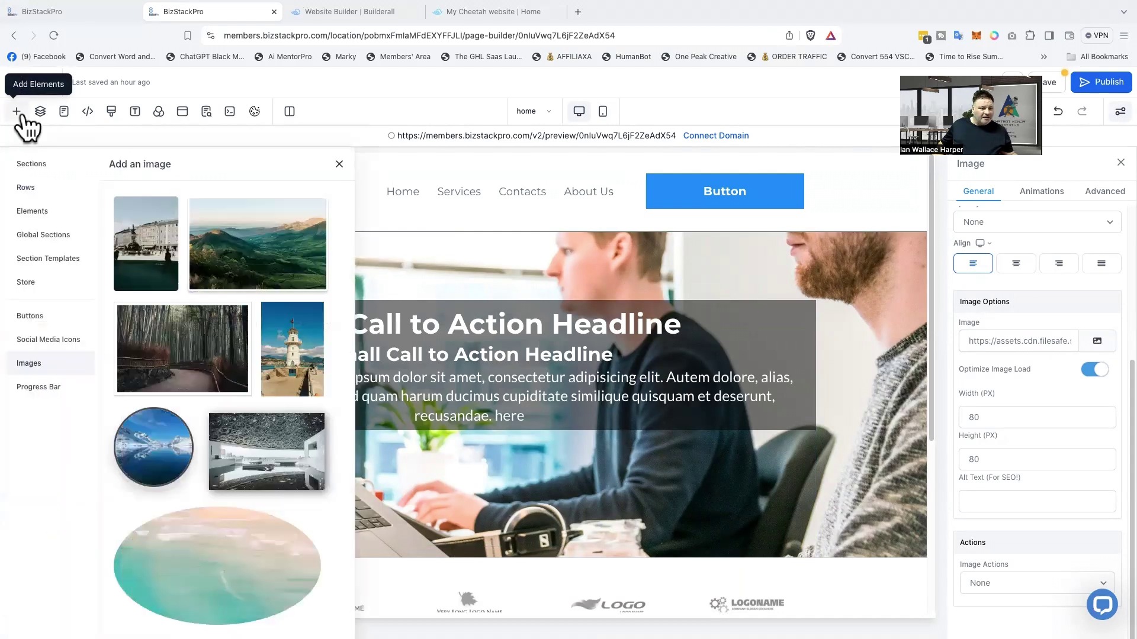
click(37, 213)
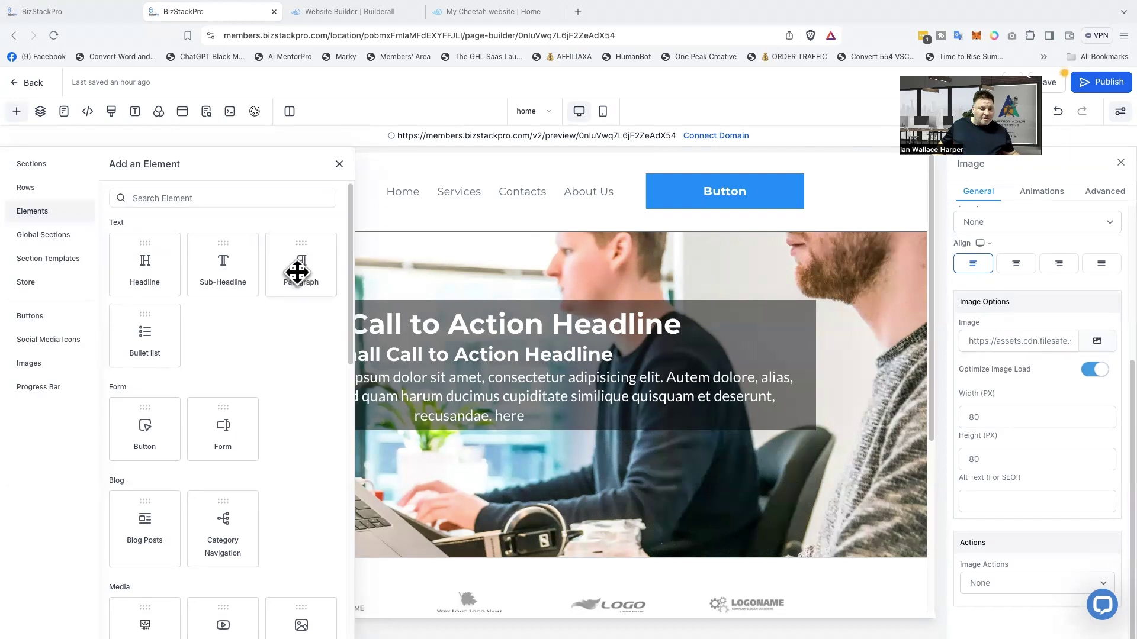
scroll(297, 272, down, 1)
drag(298, 206, 75, 207)
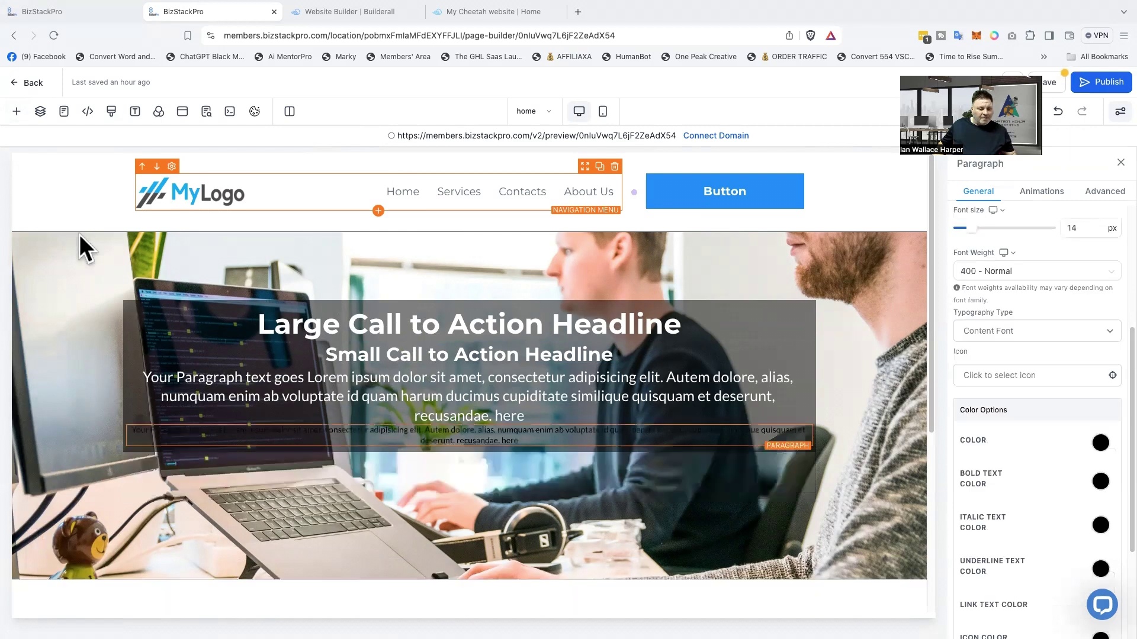
- Add a paragraph element to the first column and place it directly beneath the round profile image
scroll(125, 325, down, 5)
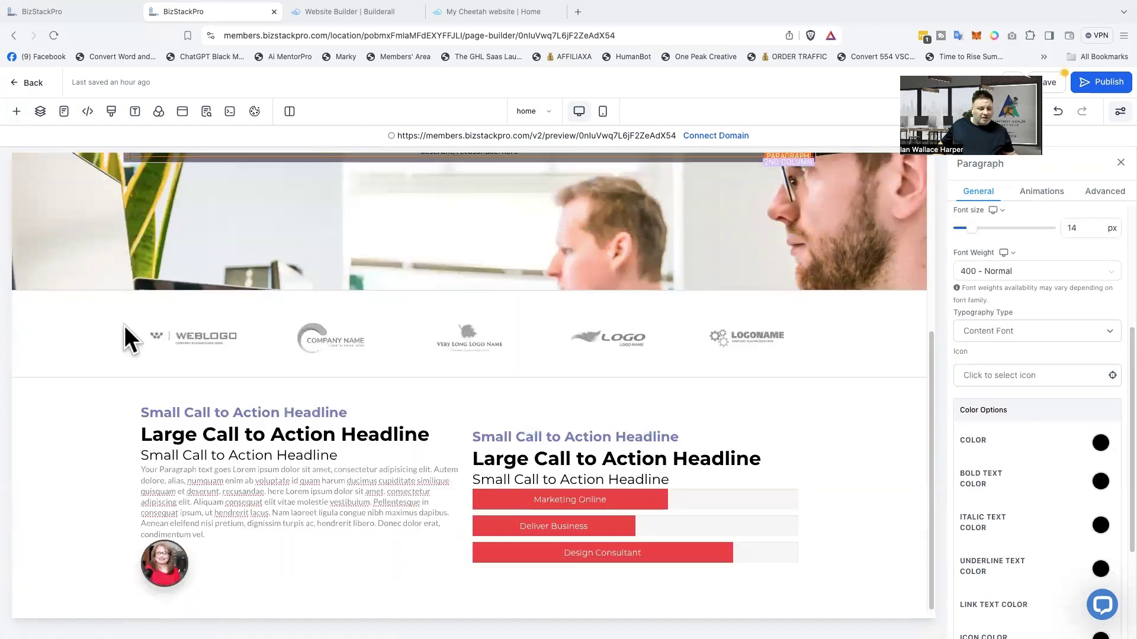
click(256, 556)
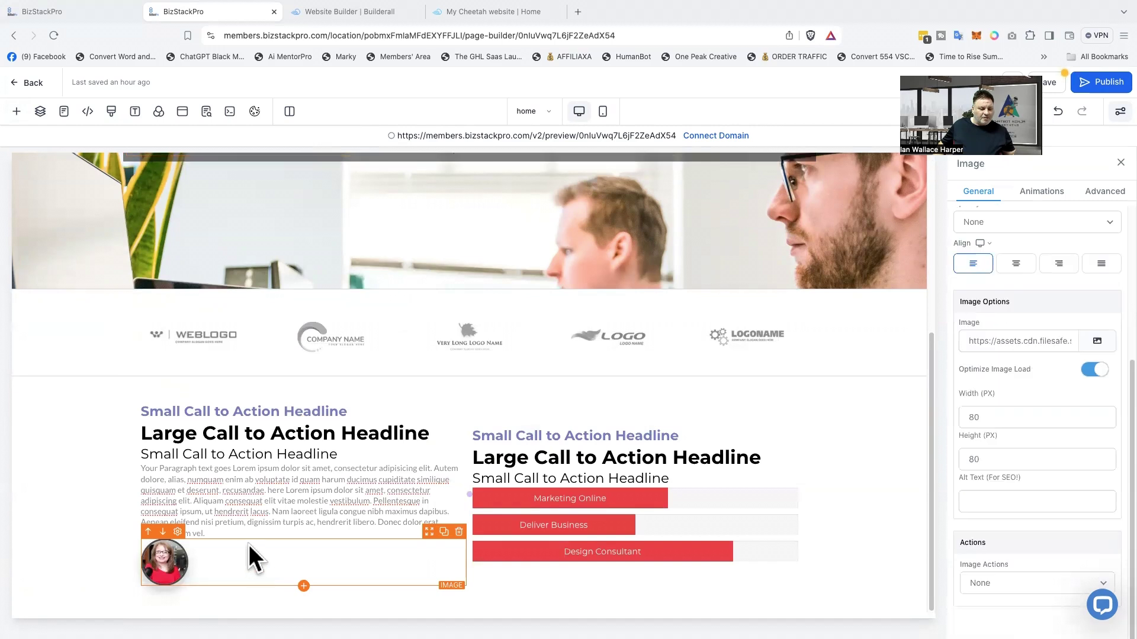
click(214, 597)
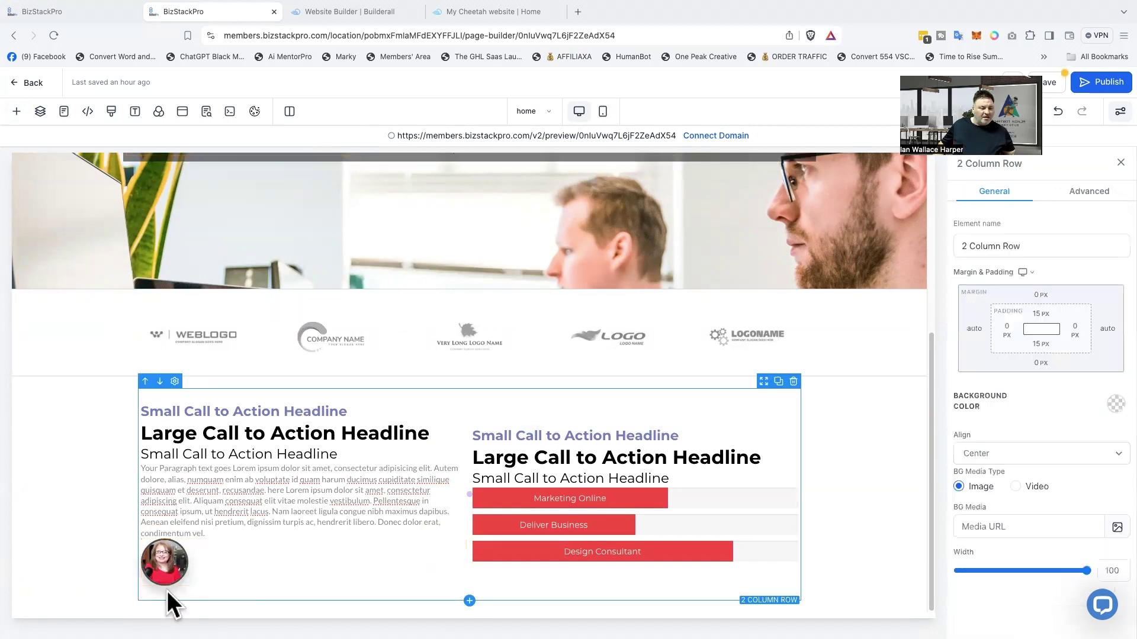
click(20, 115)
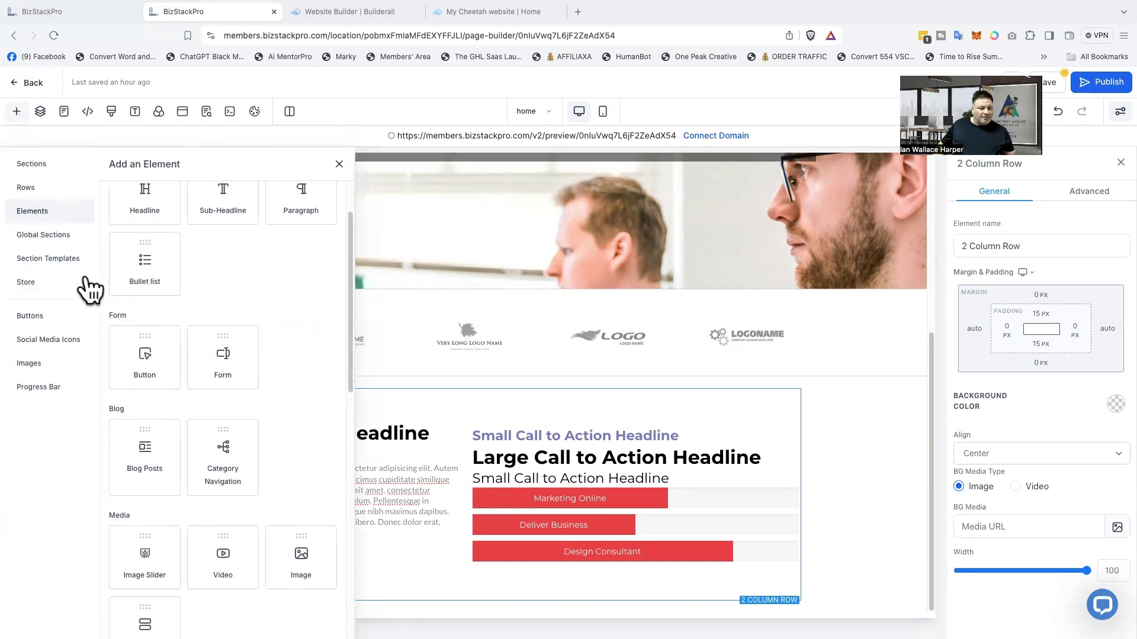
drag(282, 205, 290, 595)
scroll(274, 563, down, 1)
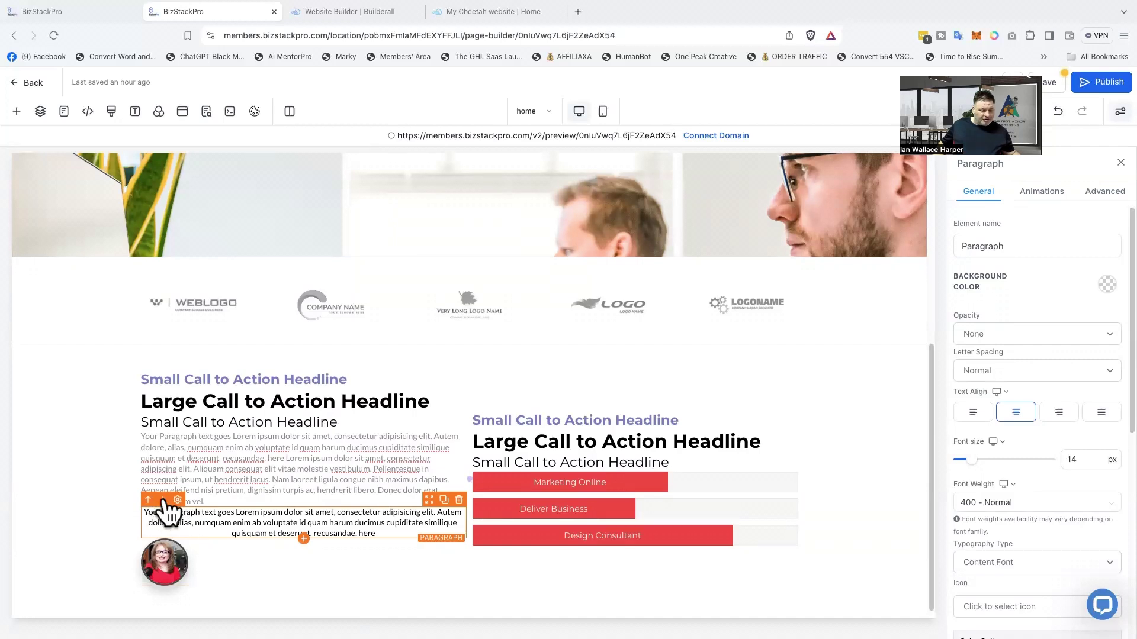
click(163, 500)
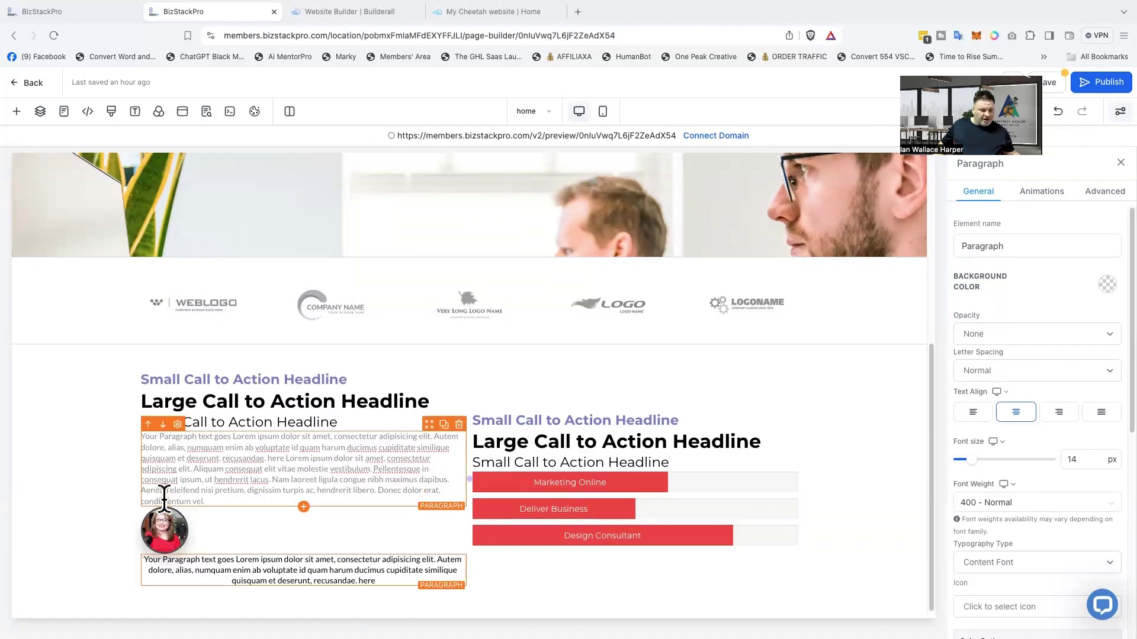
- Replace the placeholder text of the paragraph beneath the profile image with "CEO BizStack Pro"
triple_click(214, 568)
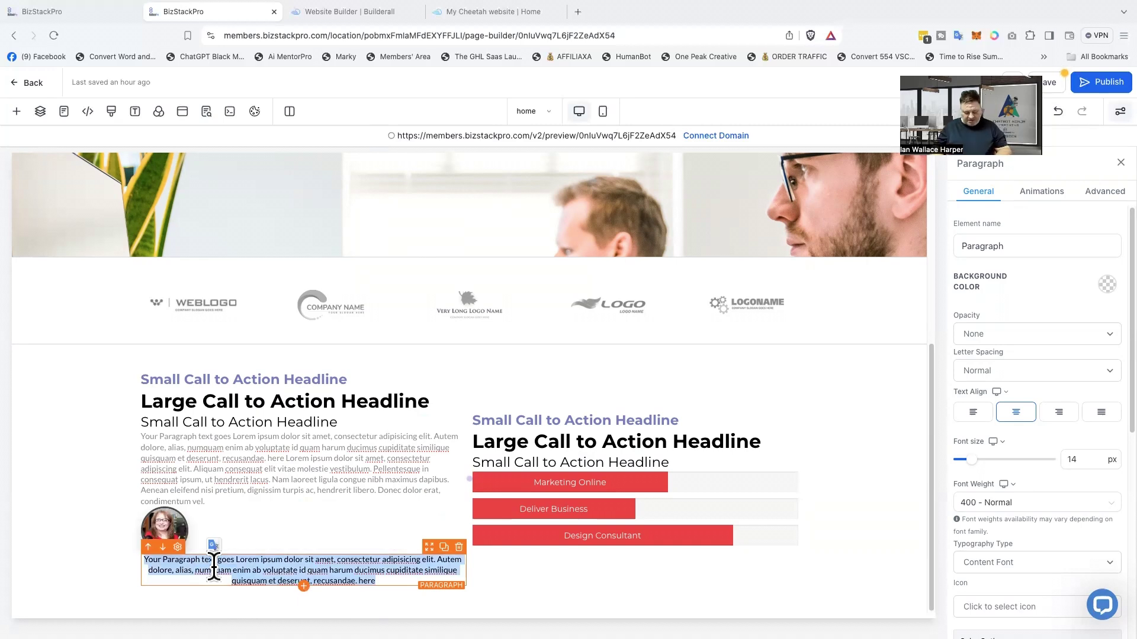
key(BackSpace)
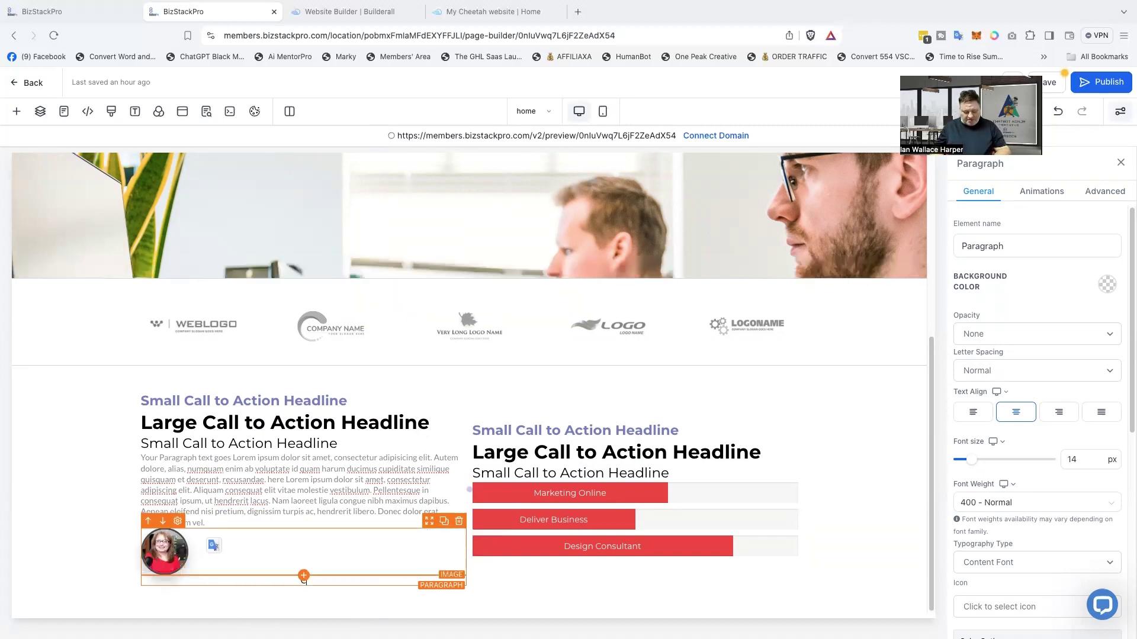
text(CEO BizSta)
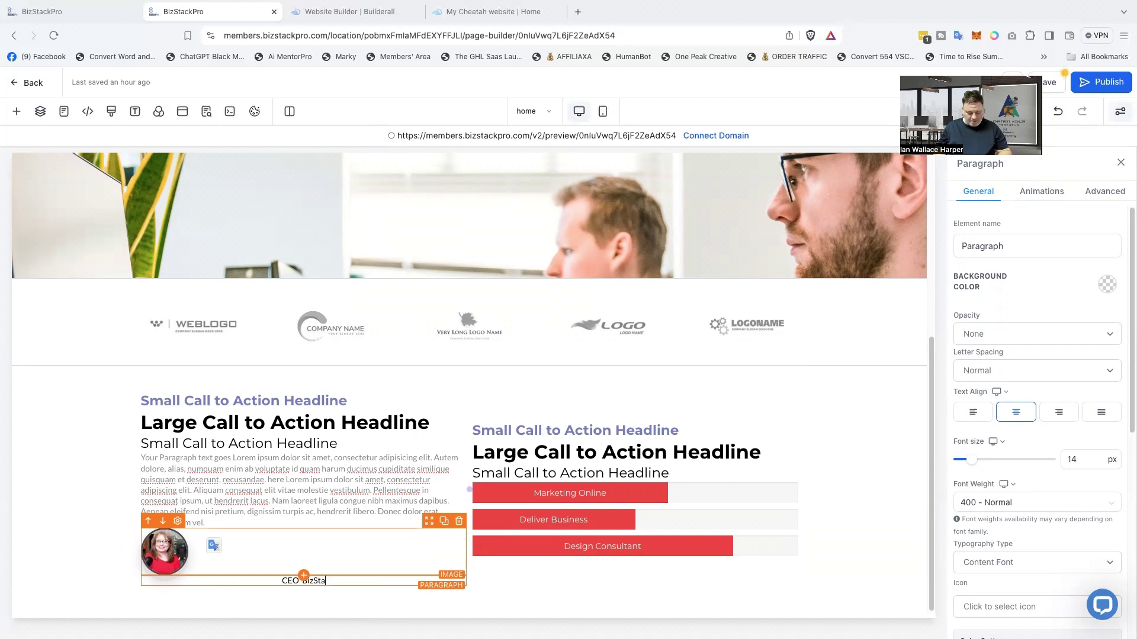
text(ck)
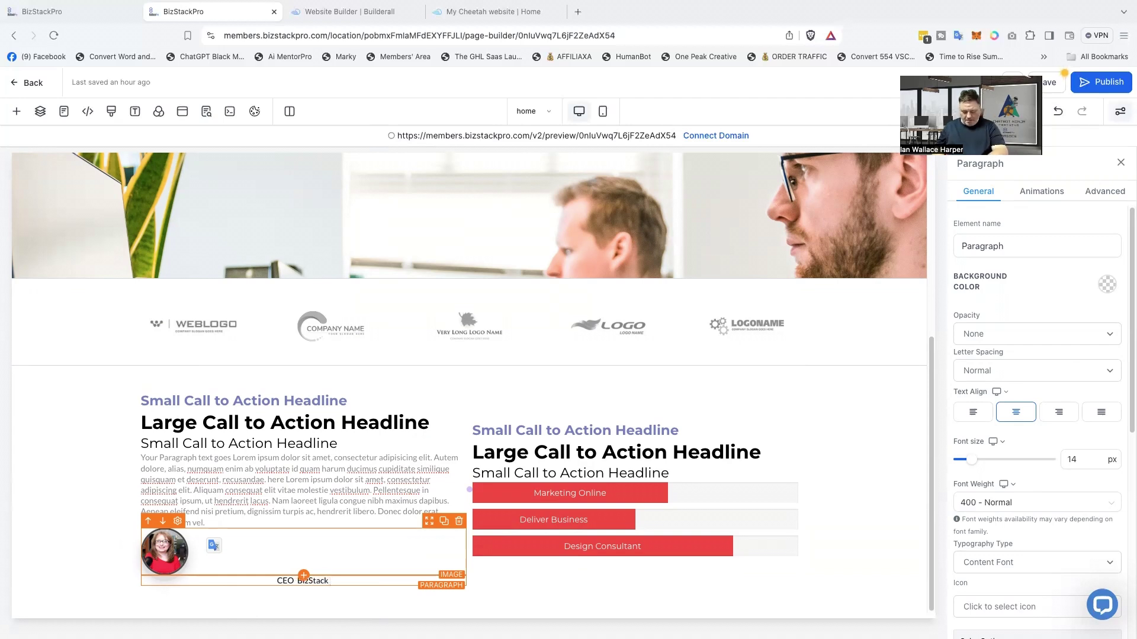
text( Pro)
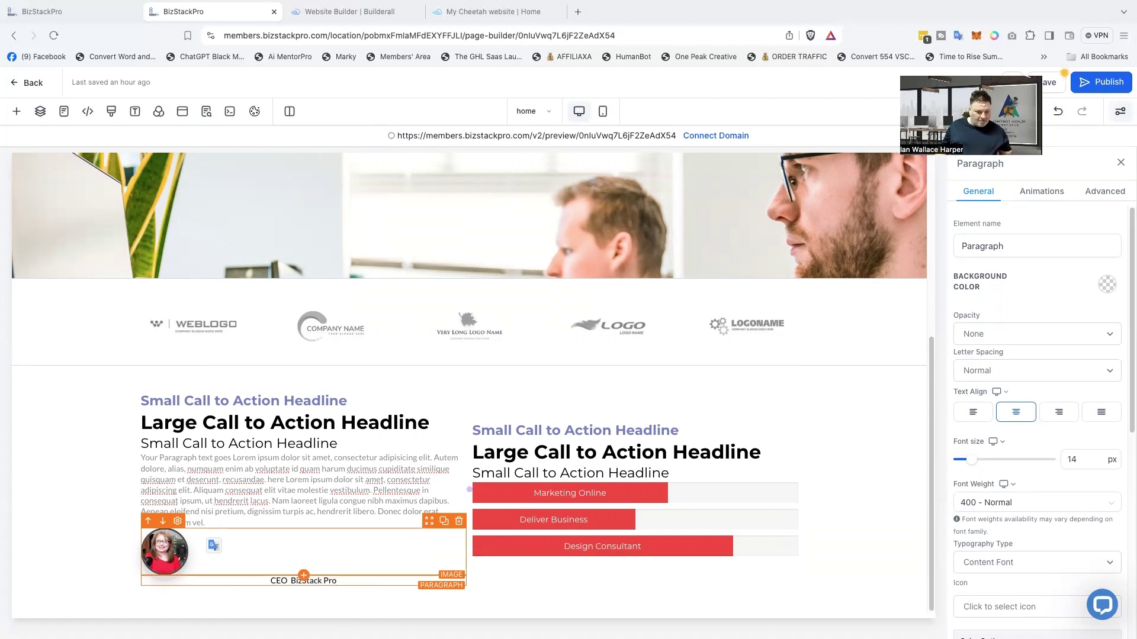
- Align the "CEO BizStack Pro" caption to the left
click(187, 570)
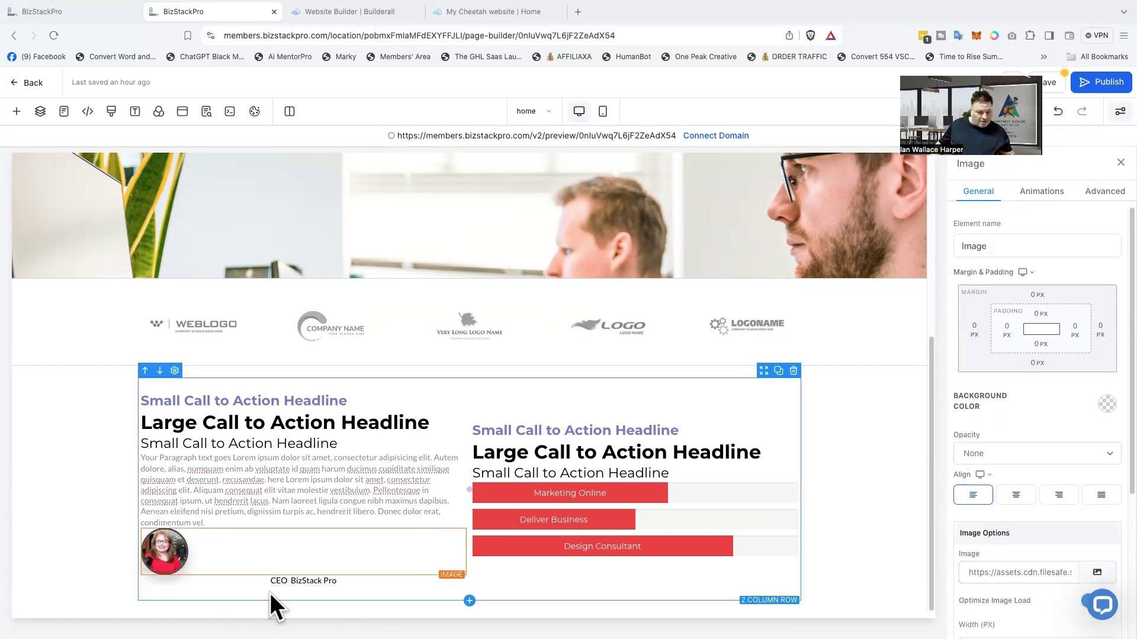
click(303, 576)
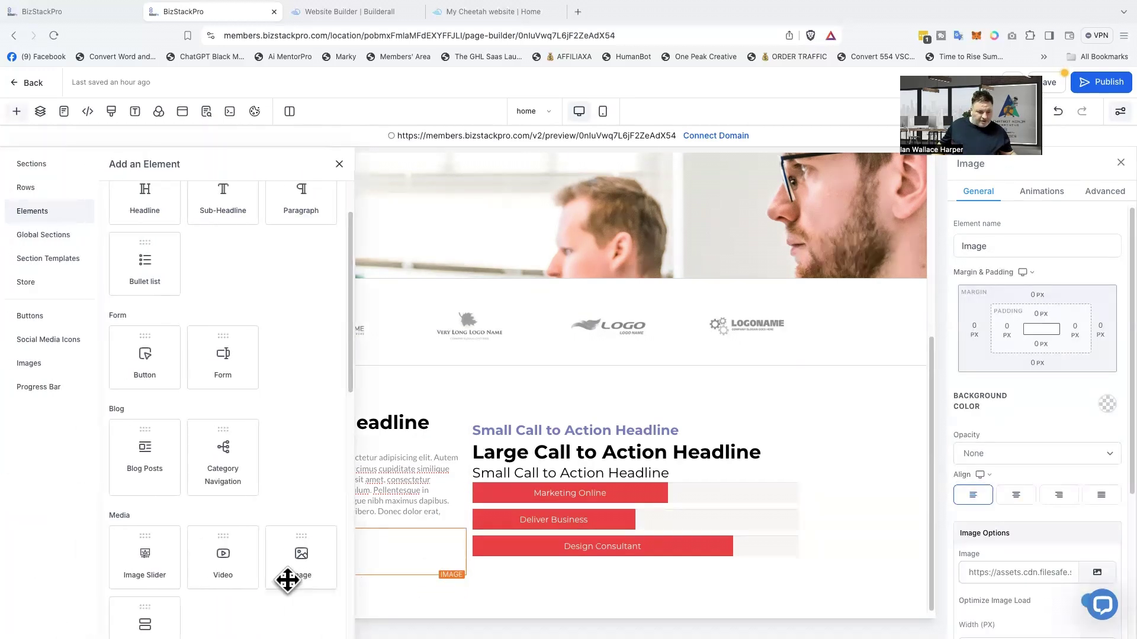
click(375, 576)
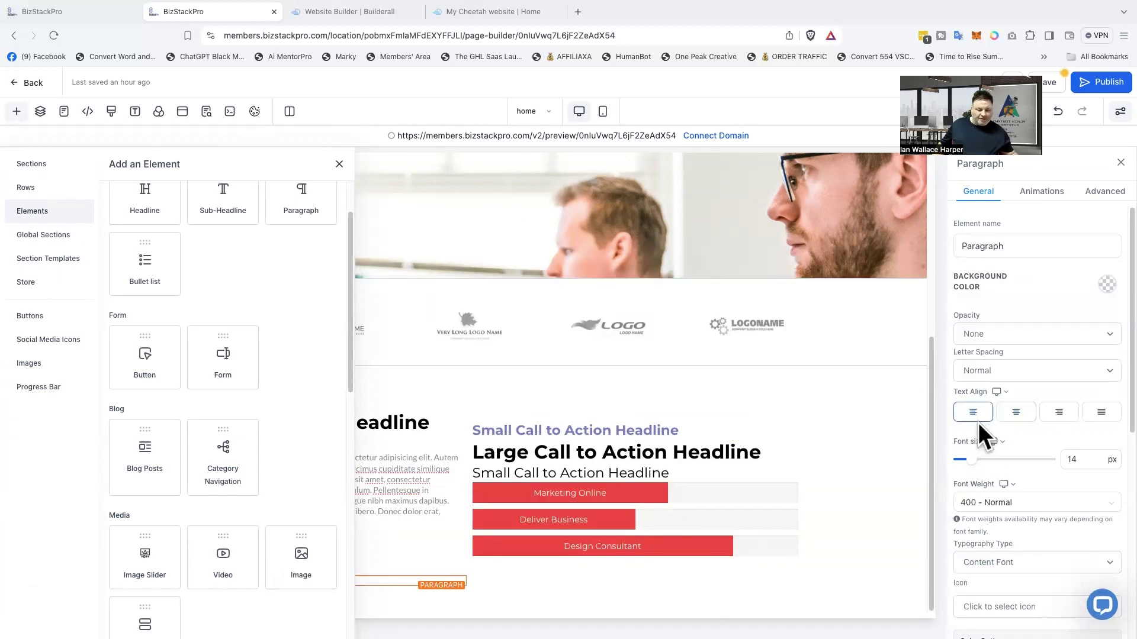
click(340, 164)
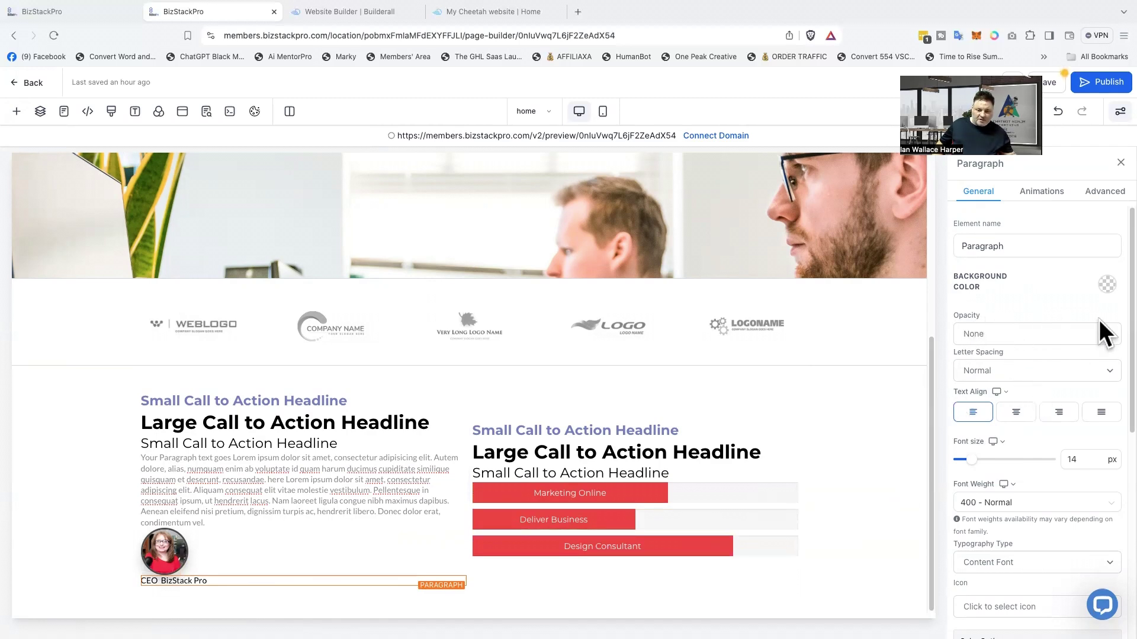
- Set the "CEO BizStack Pro" caption's text color to medium gray
scroll(1026, 427, down, 4)
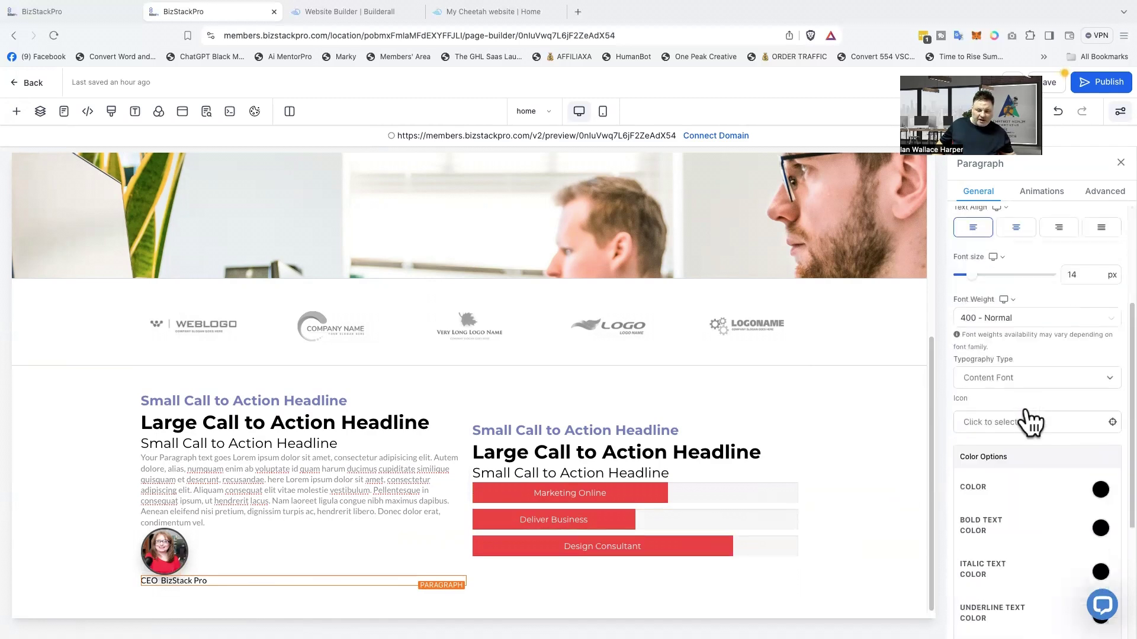
scroll(1042, 414, down, 1)
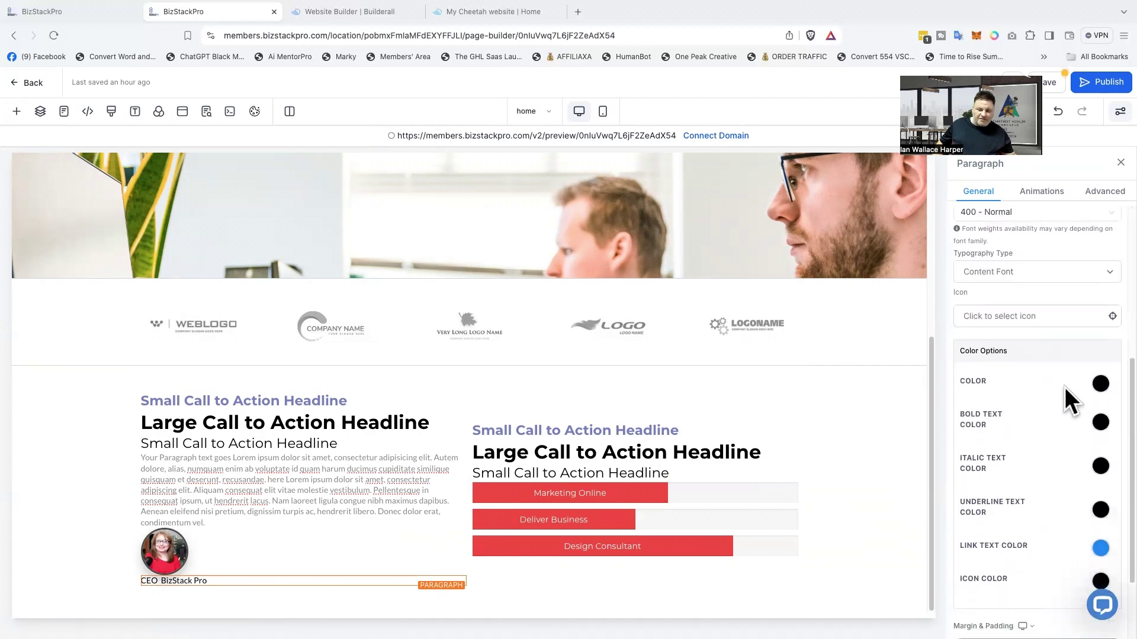
click(1100, 386)
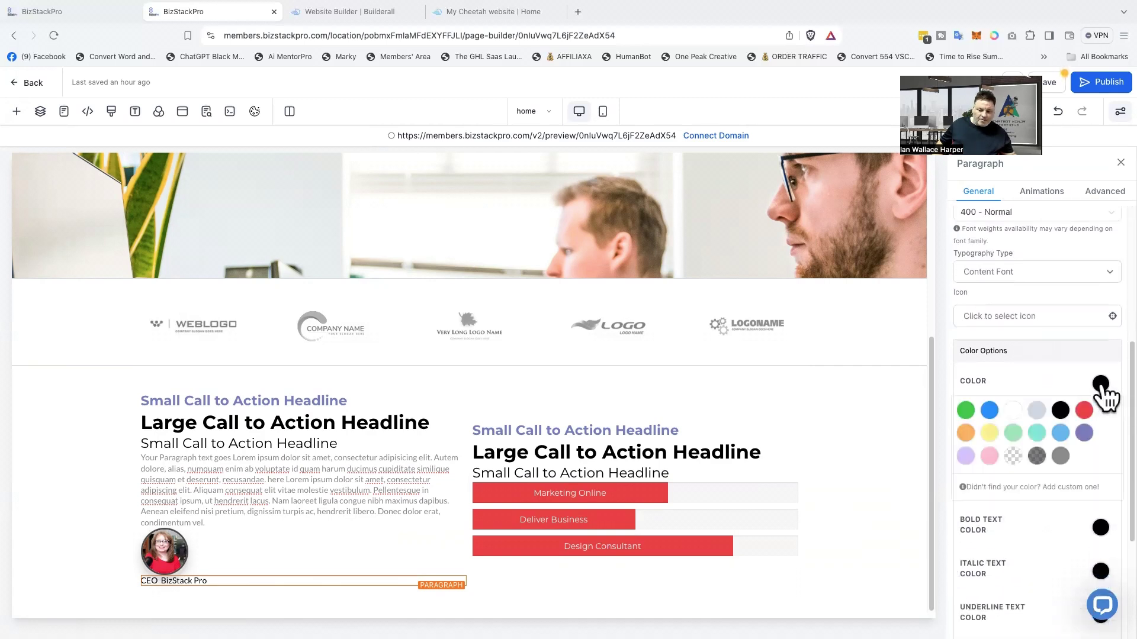
click(1060, 458)
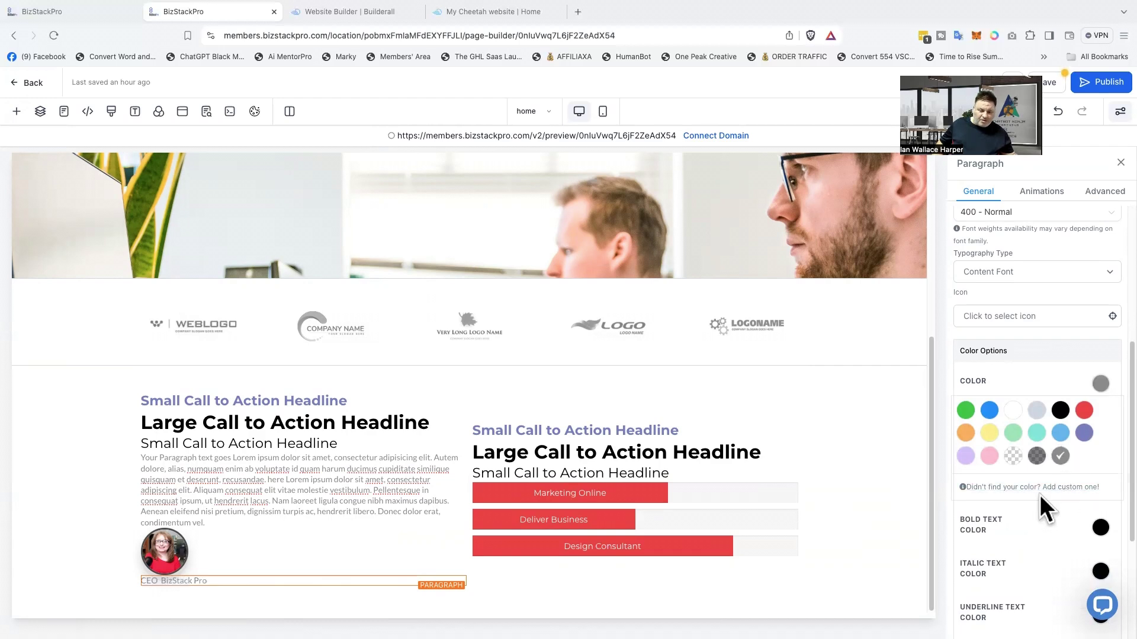
- Set the "CEO BizStack Pro" caption's font size to 10 px
scroll(1031, 364, up, 4)
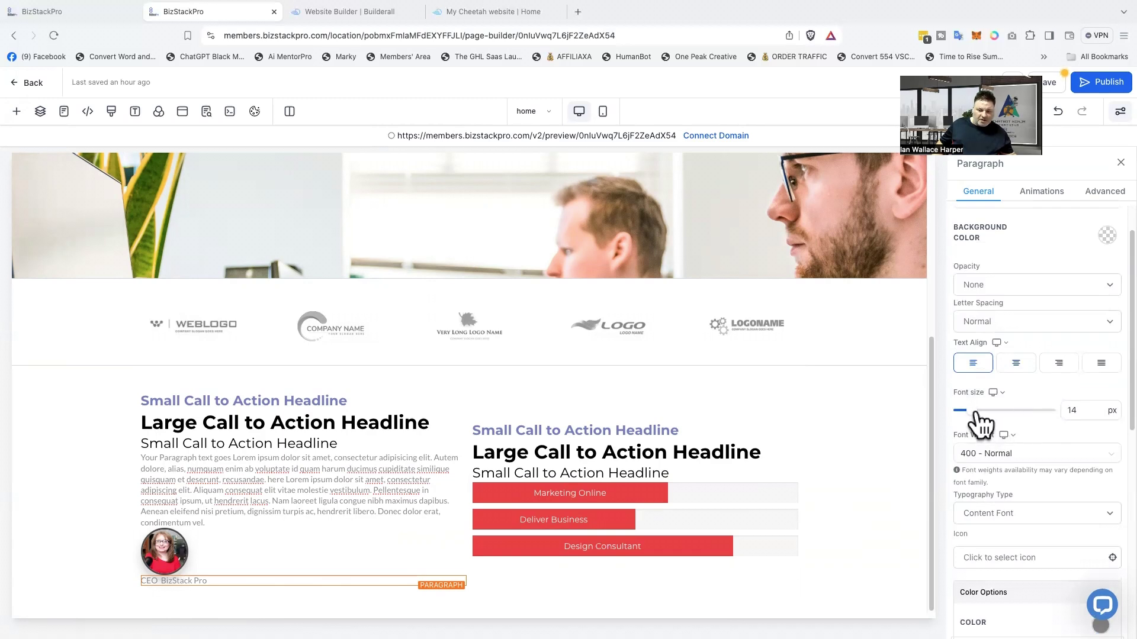
click(1085, 412)
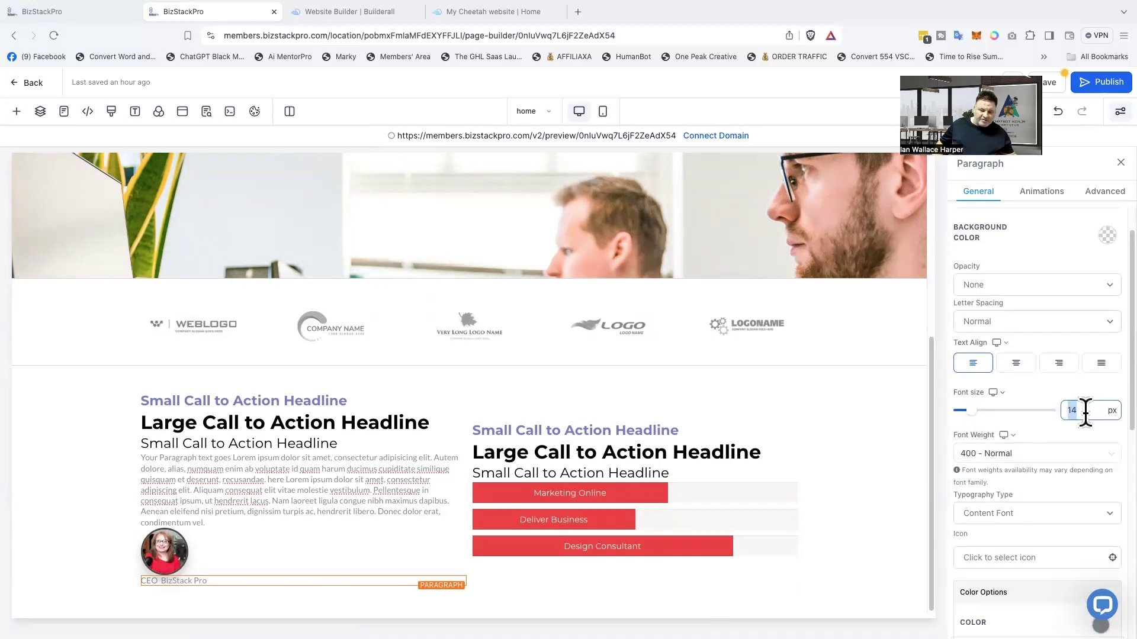
text(1)
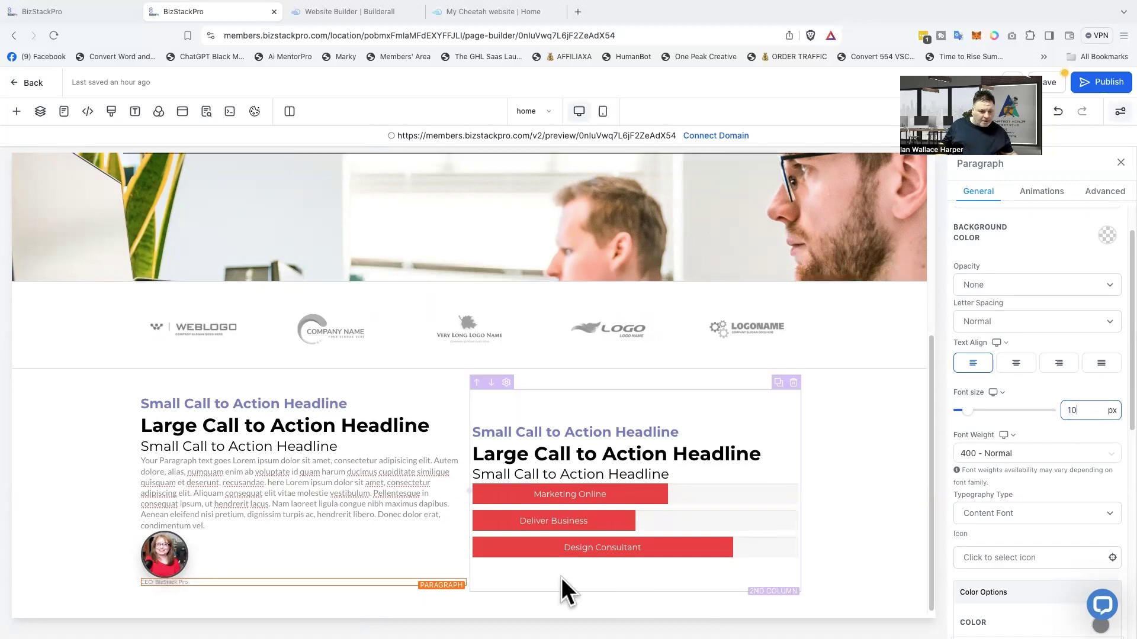
- Review the page layout from the header down to the skill bars in desktop and mobile view, then return to desktop view
click(509, 576)
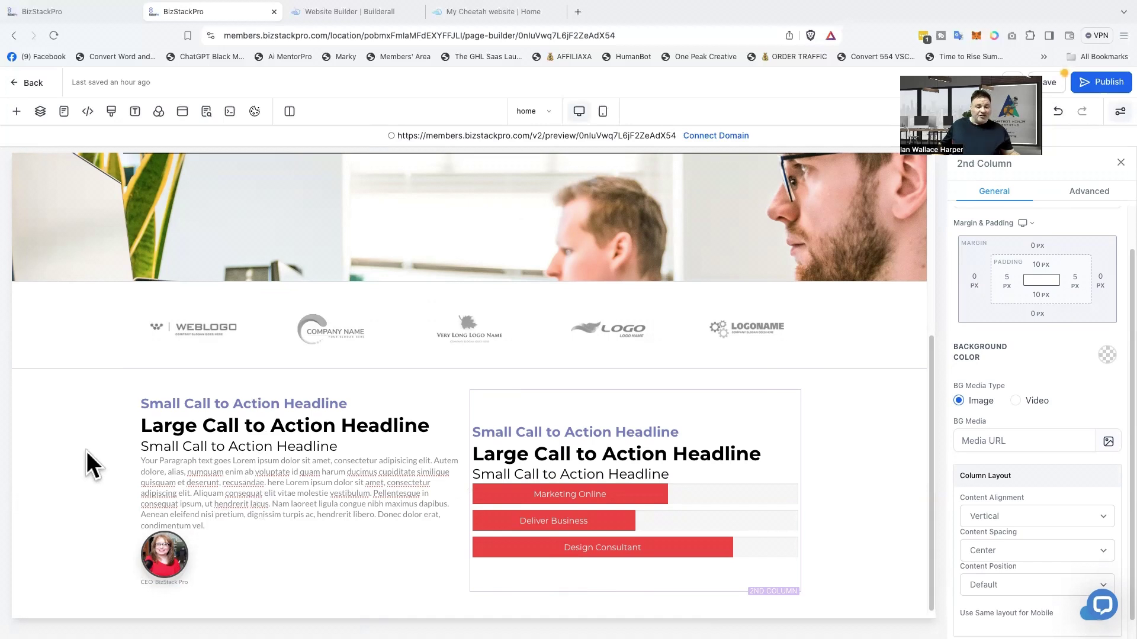
scroll(86, 452, up, 3)
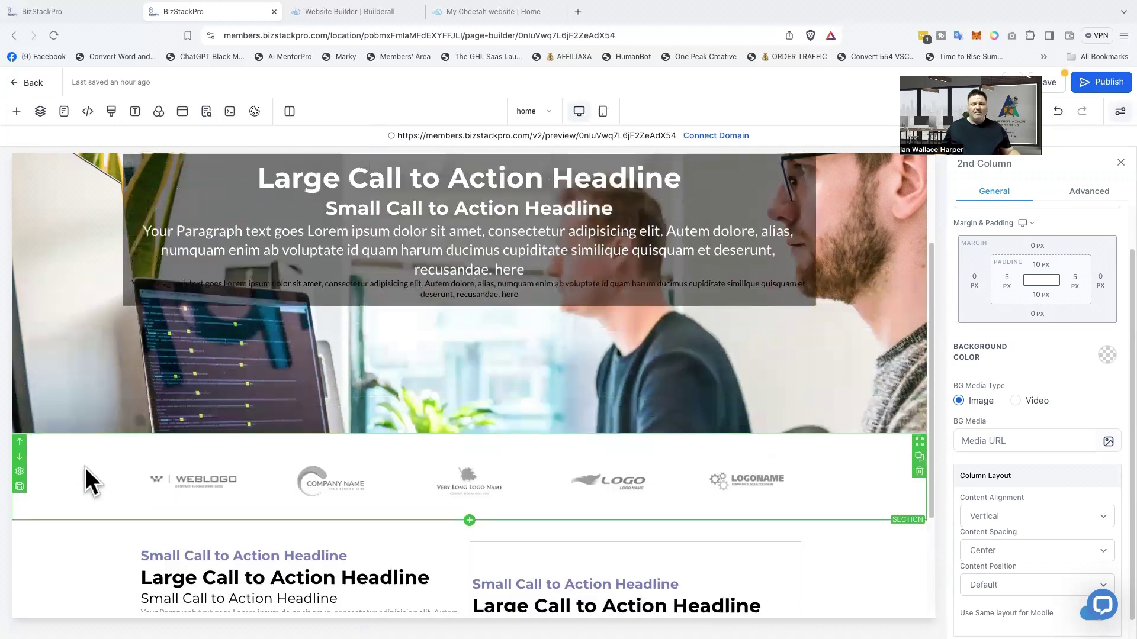
scroll(85, 467, up, 3)
scroll(97, 474, down, 6)
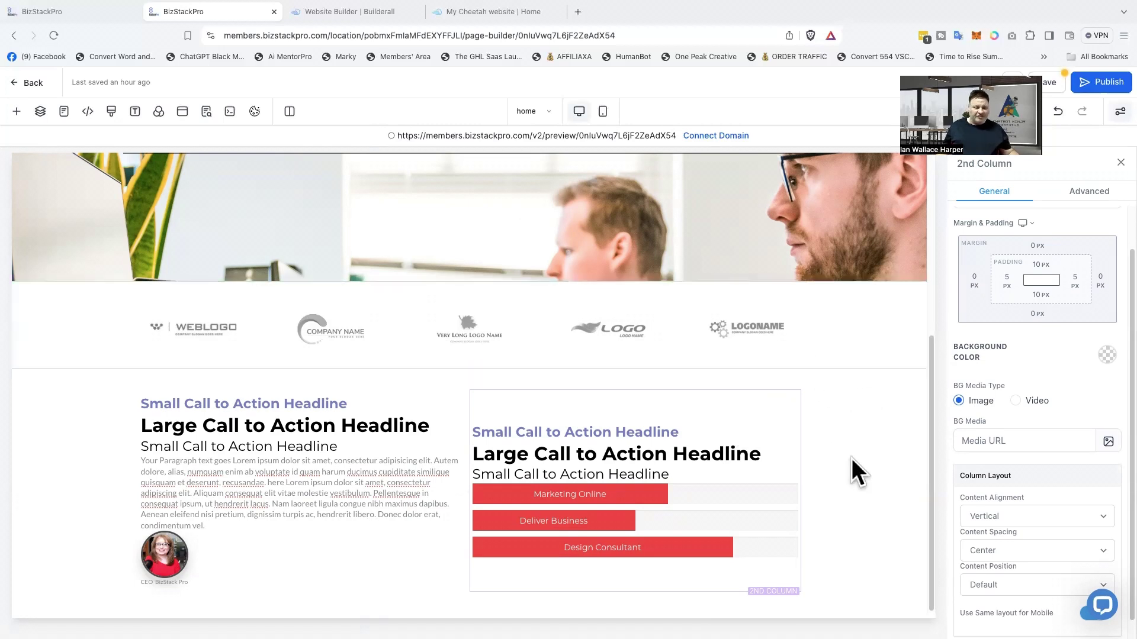
click(604, 116)
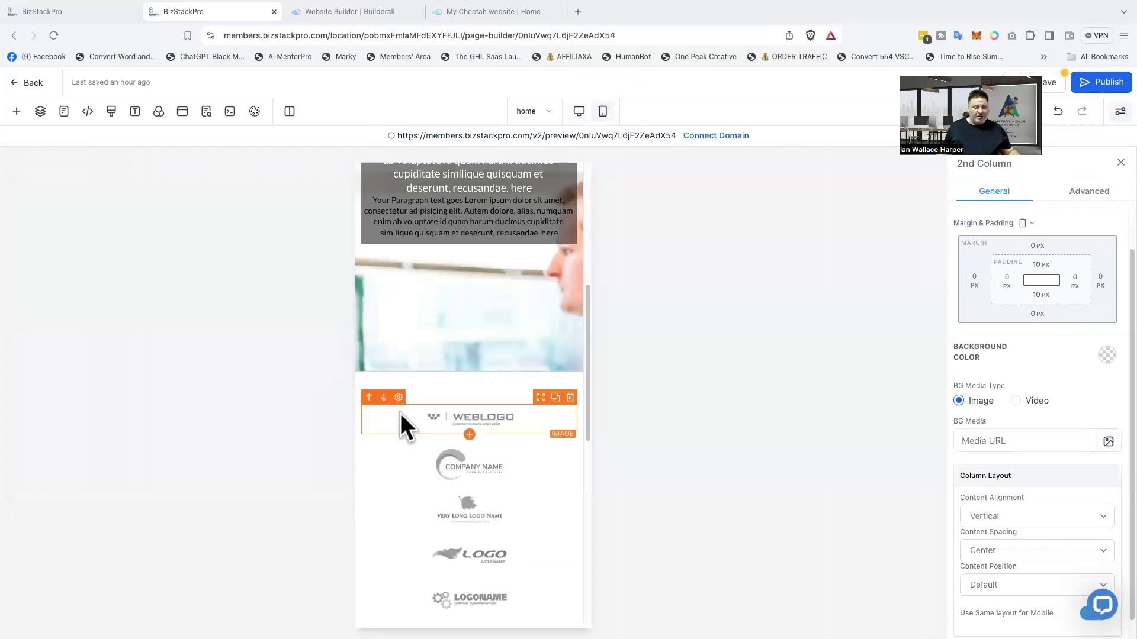
scroll(401, 402, down, 4)
scroll(401, 374, down, 5)
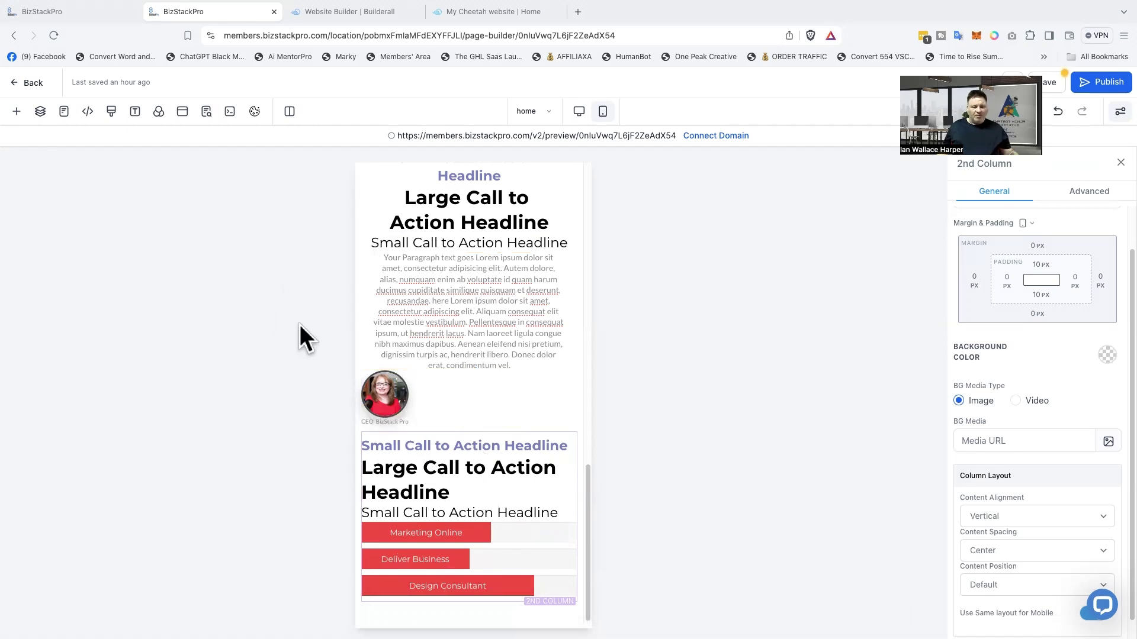
scroll(369, 321, up, 15)
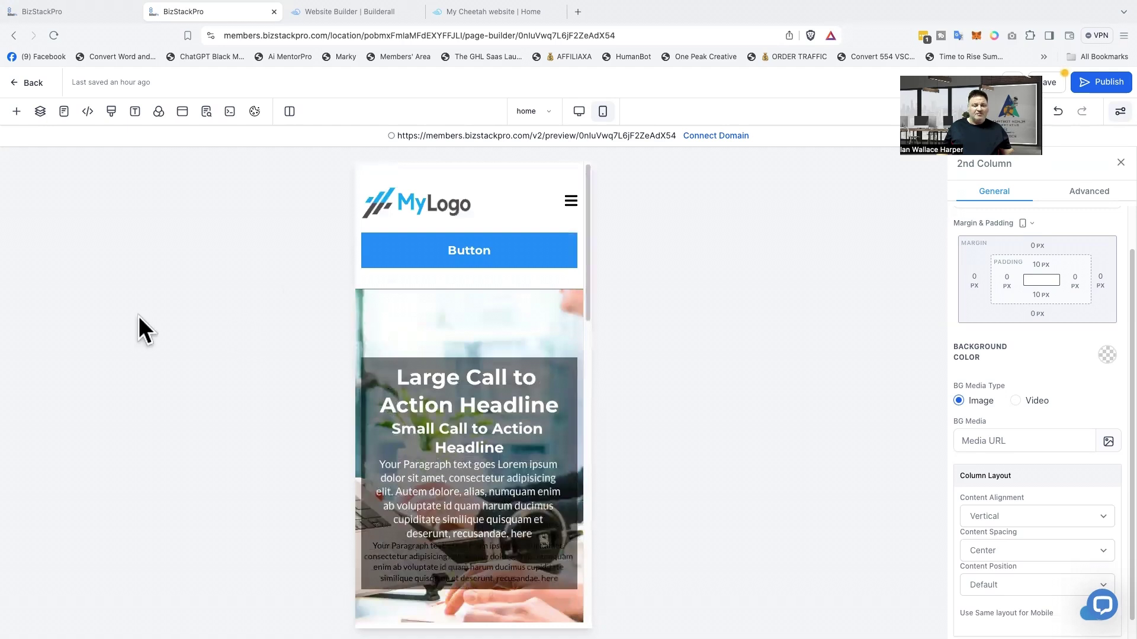
click(579, 113)
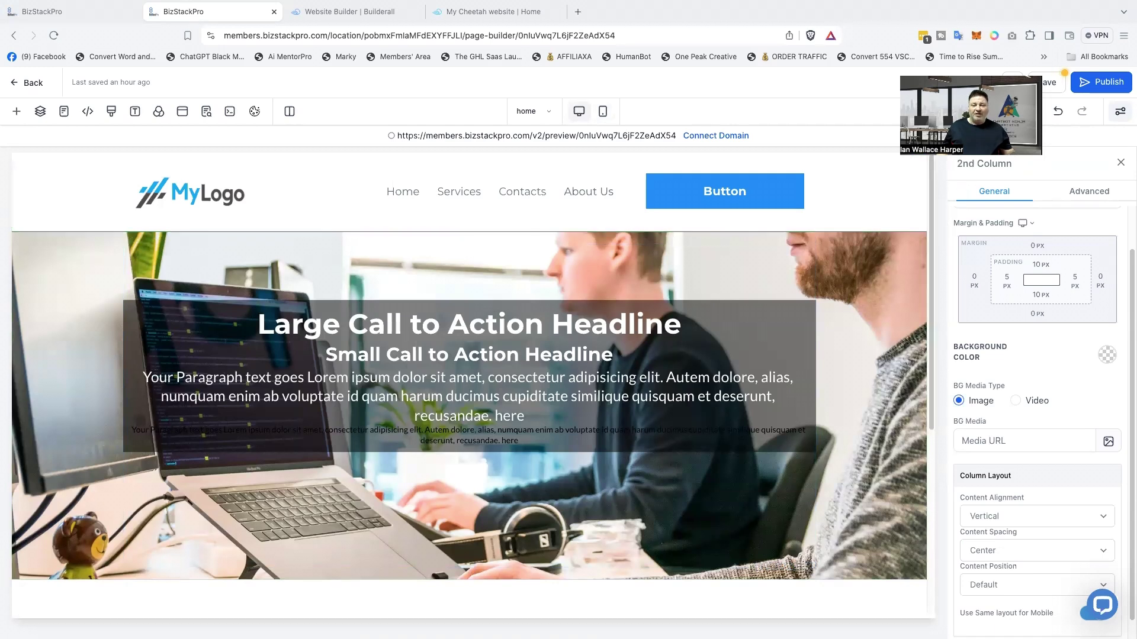
- Update the home page's SEO meta data without editing its fields and save the page
click(1049, 82)
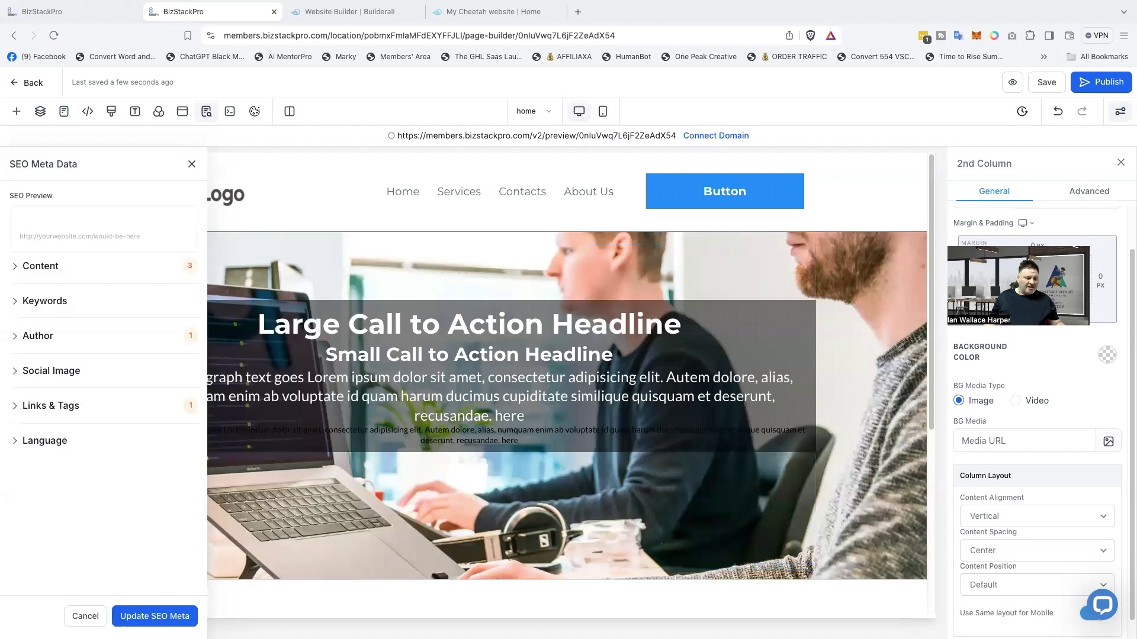
click(155, 615)
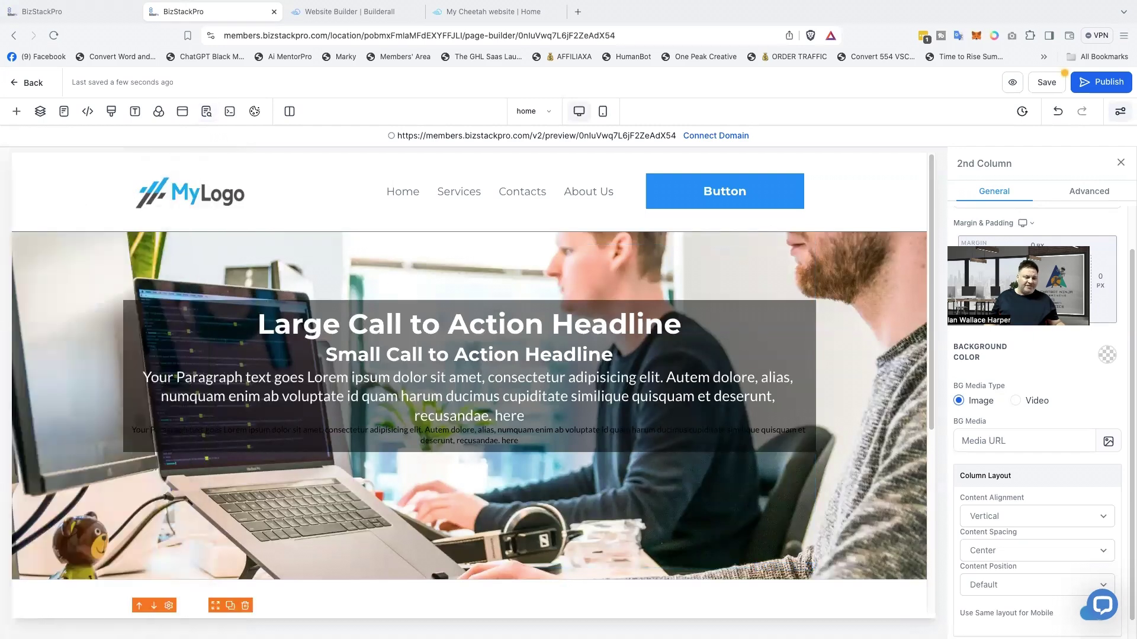
click(1043, 83)
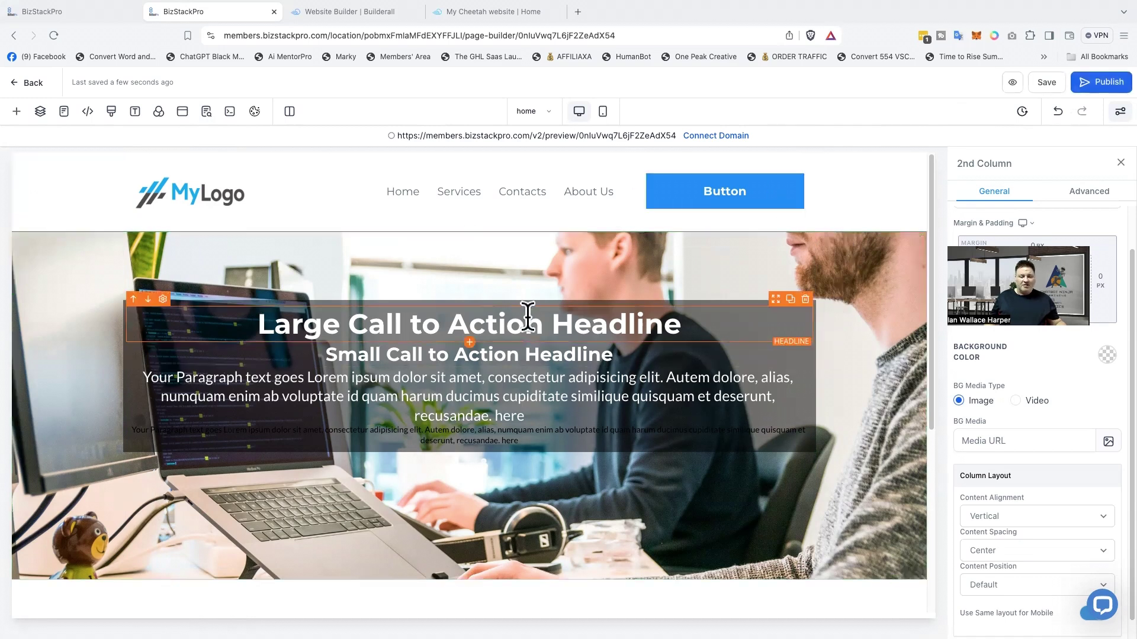
scroll(859, 319, down, 2)
scroll(814, 266, up, 2)
scroll(801, 329, down, 6)
scroll(865, 406, up, 3)
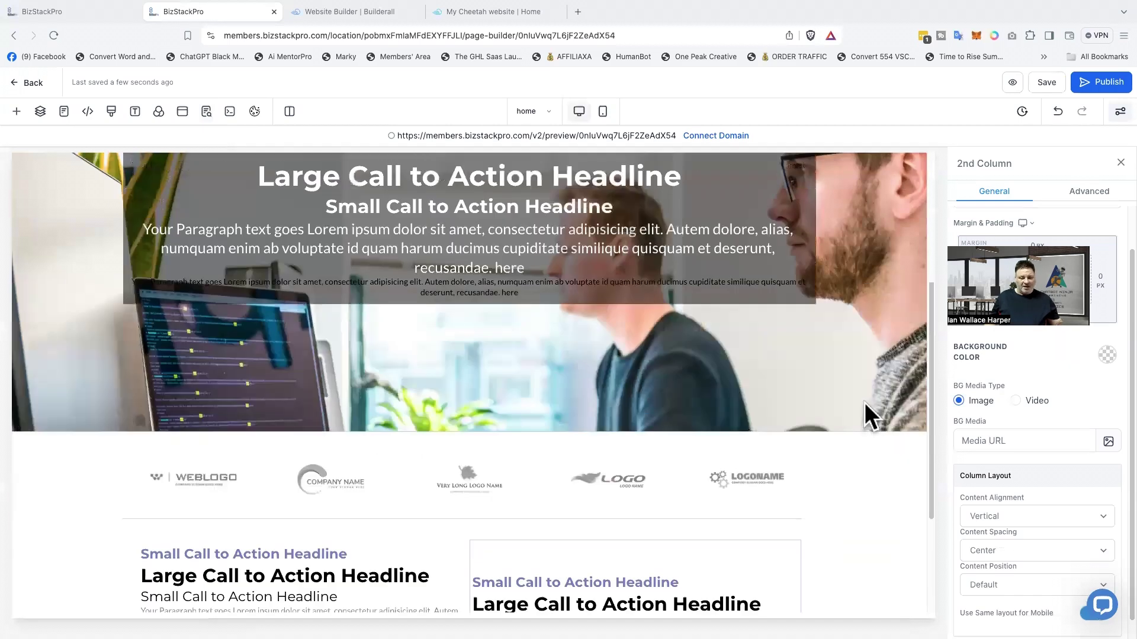
scroll(859, 401, up, 3)
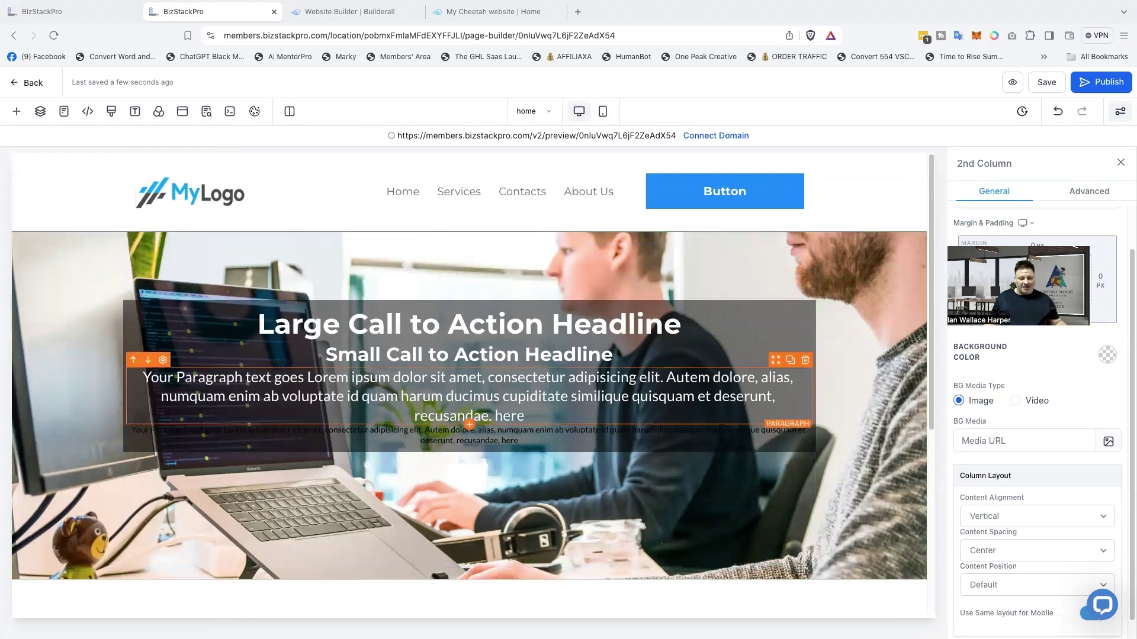
- Switch to the Zoom app
mouse_move(729, 619)
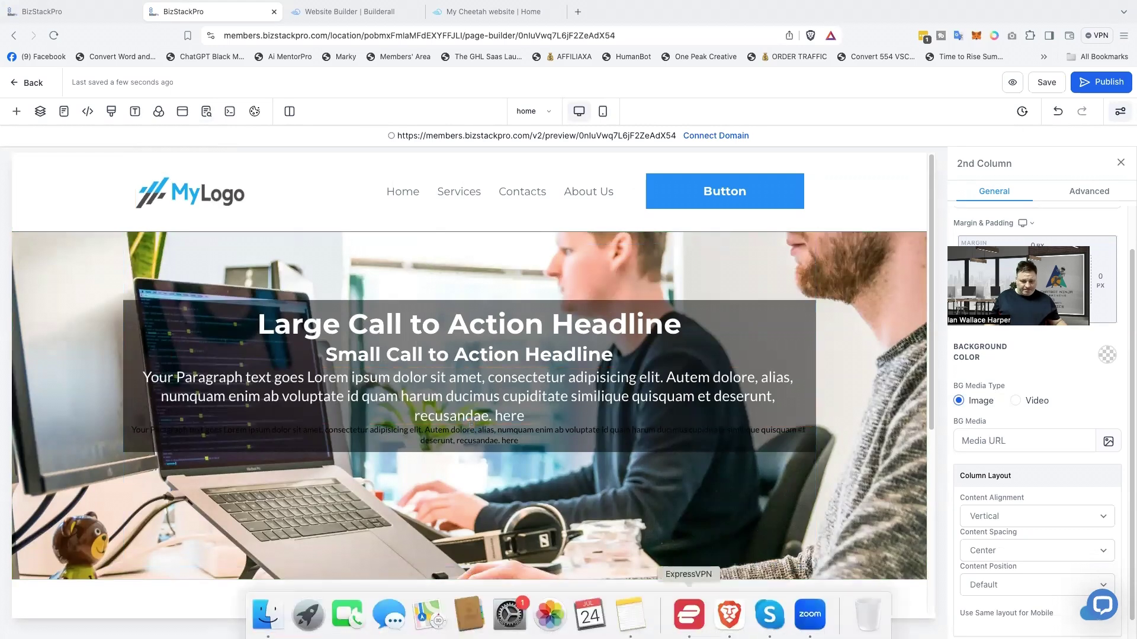
click(809, 615)
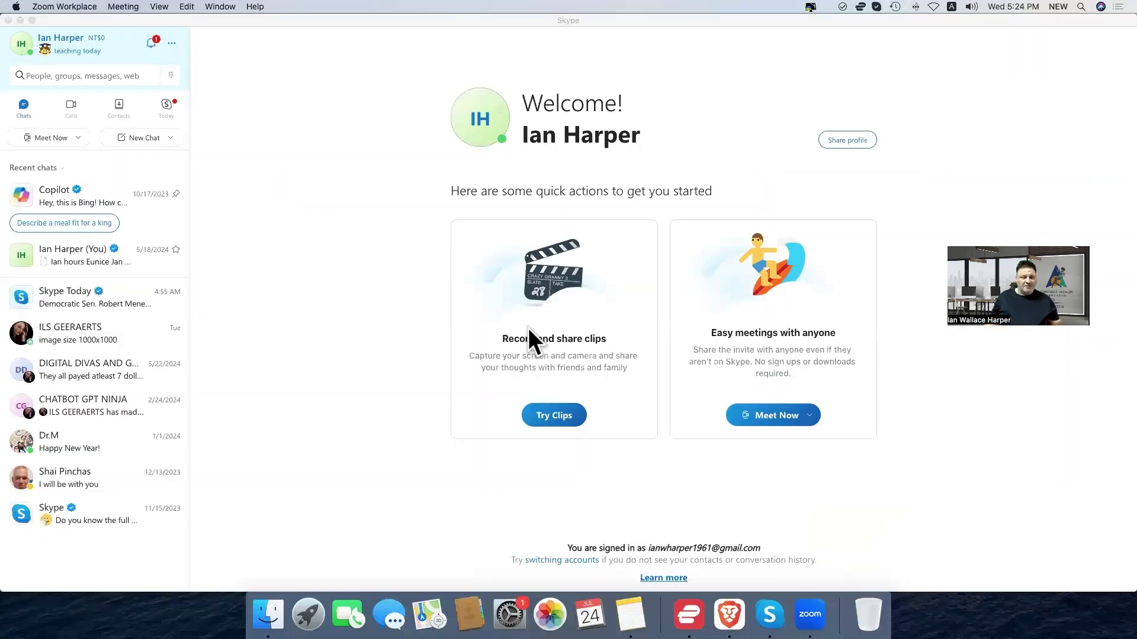